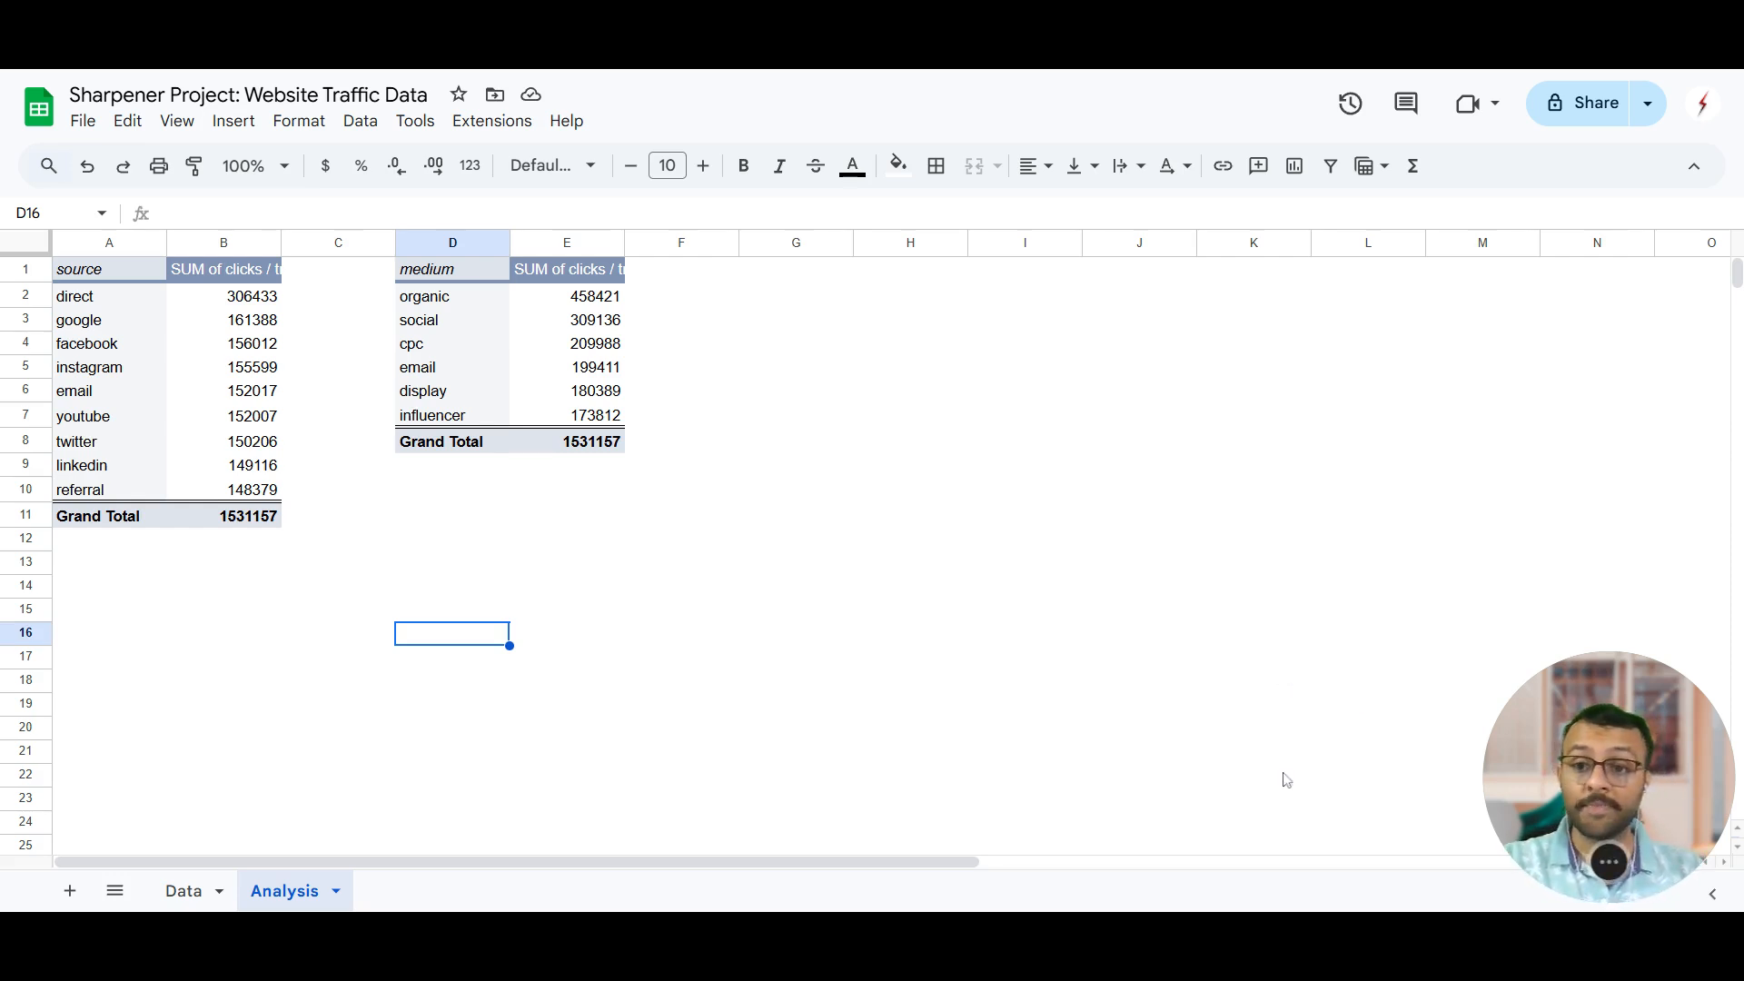
Step: Copy the medium pivot table starting at D1 and paste the duplicate at cell A16
mouse_move(474, 409)
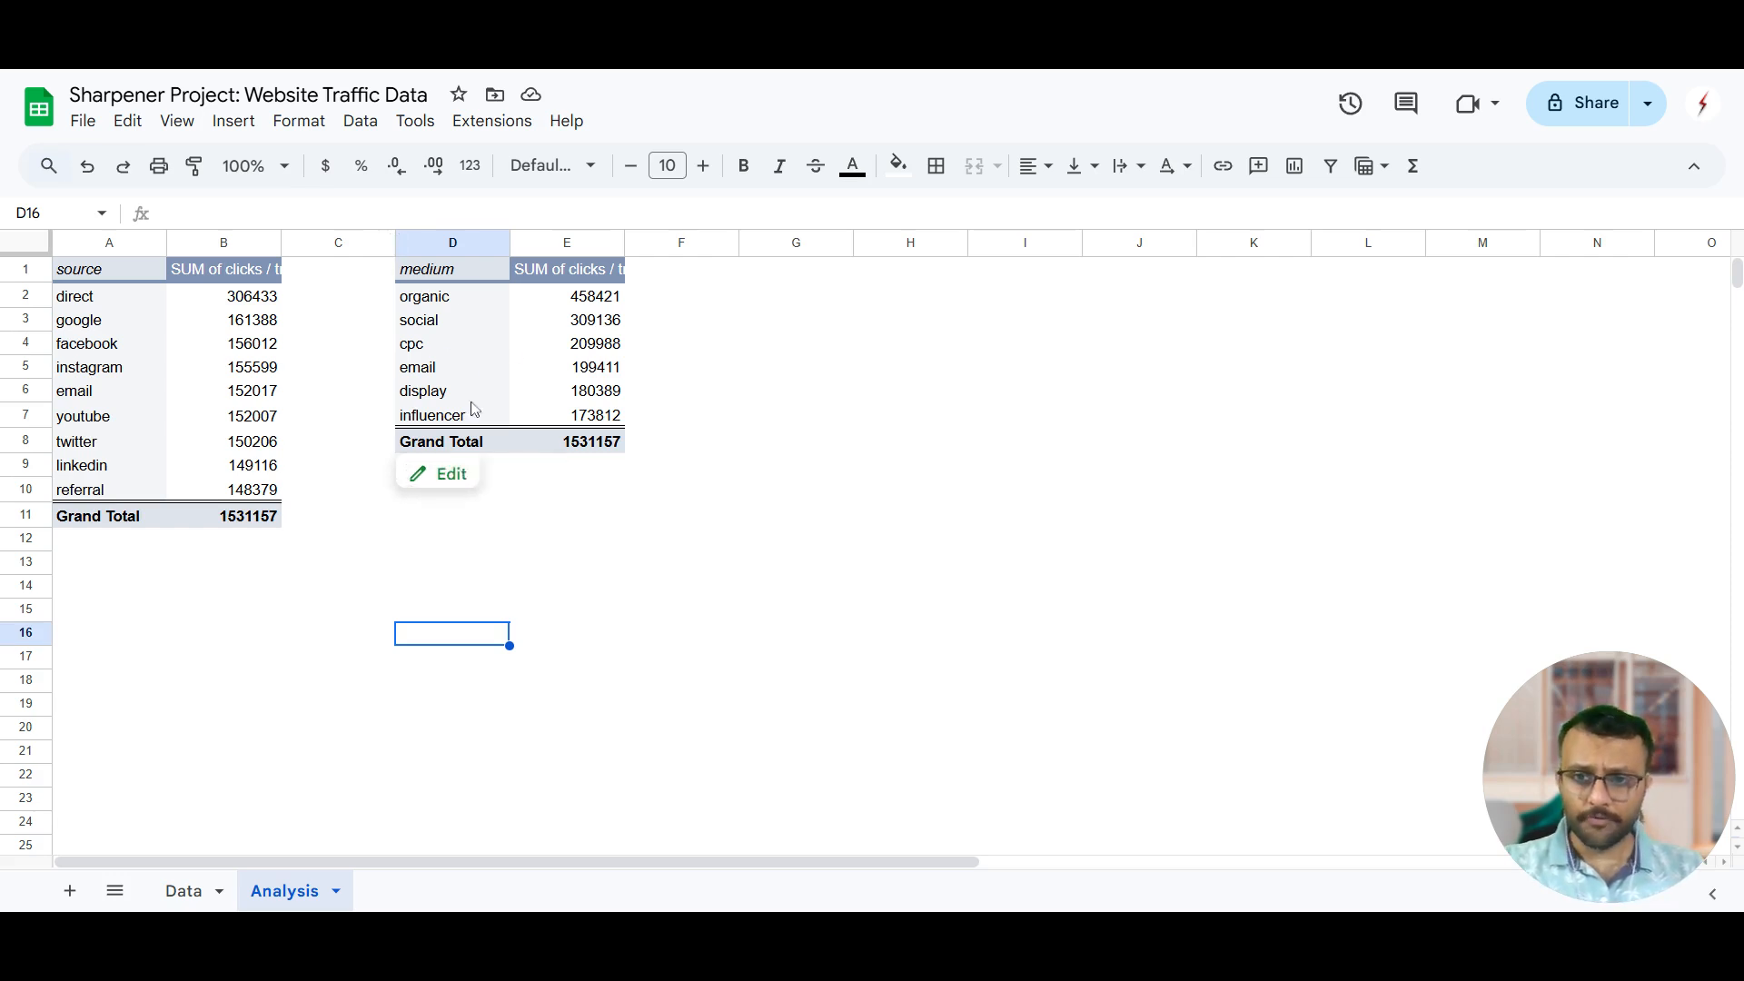
left_click(442, 271)
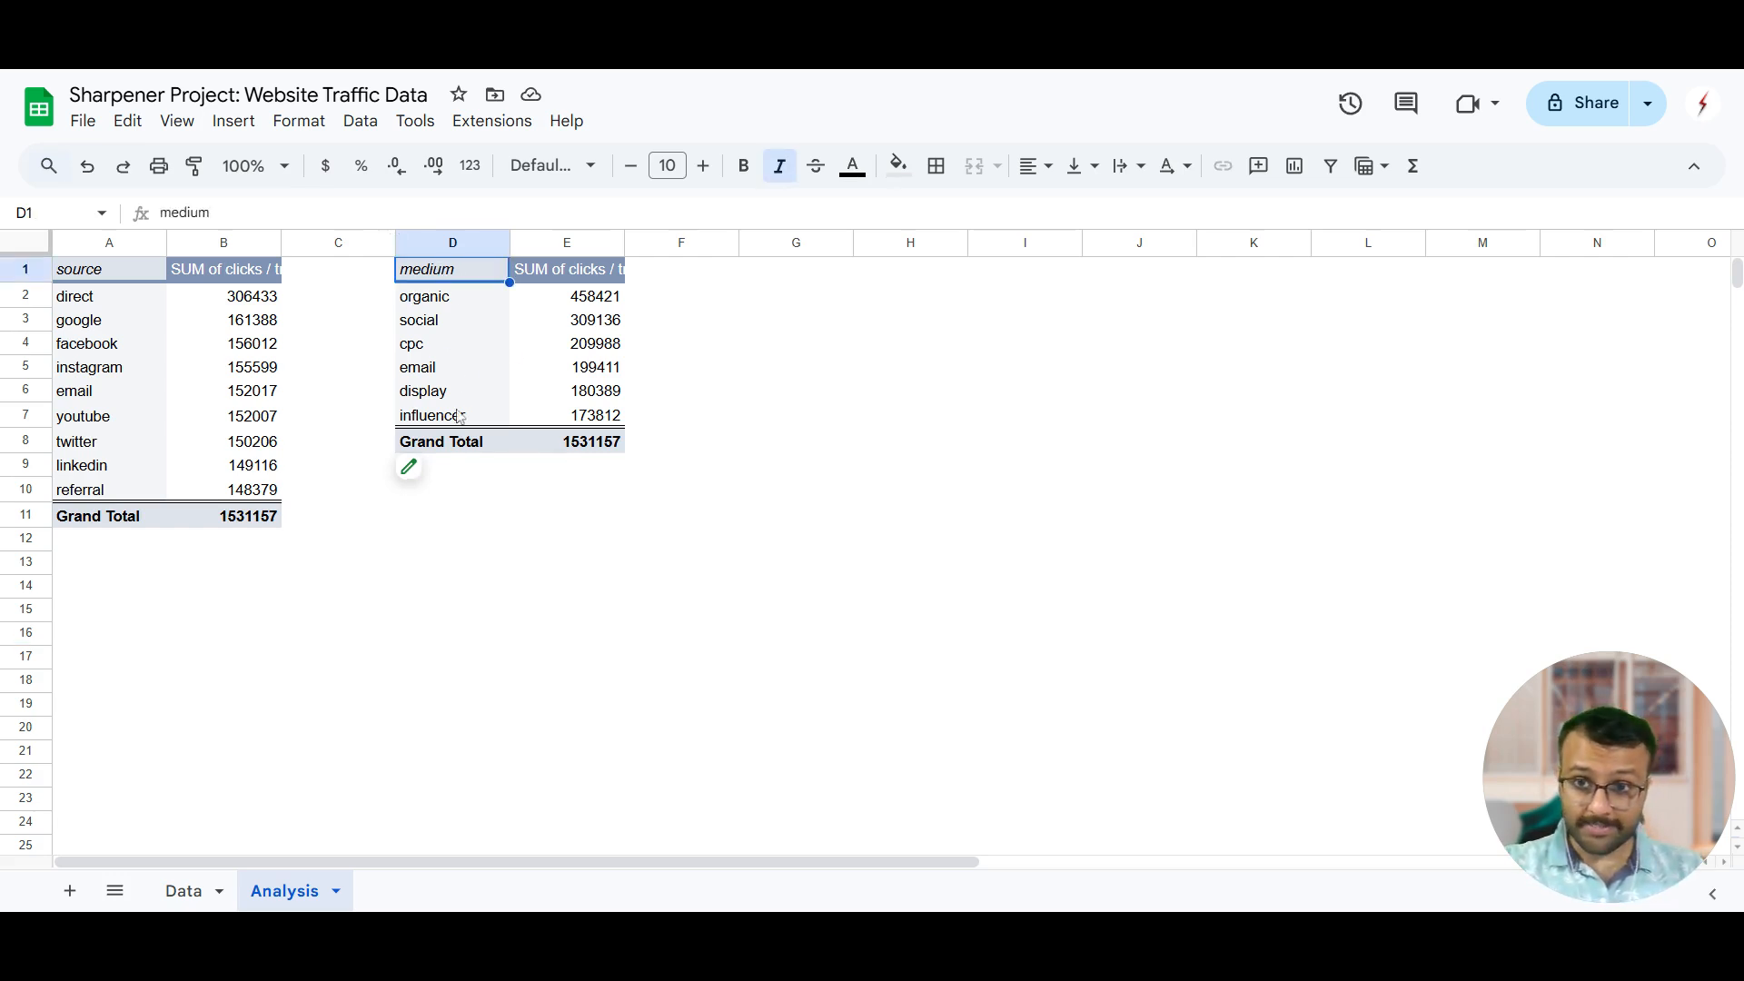
left_click(425, 470)
left_click(905, 591)
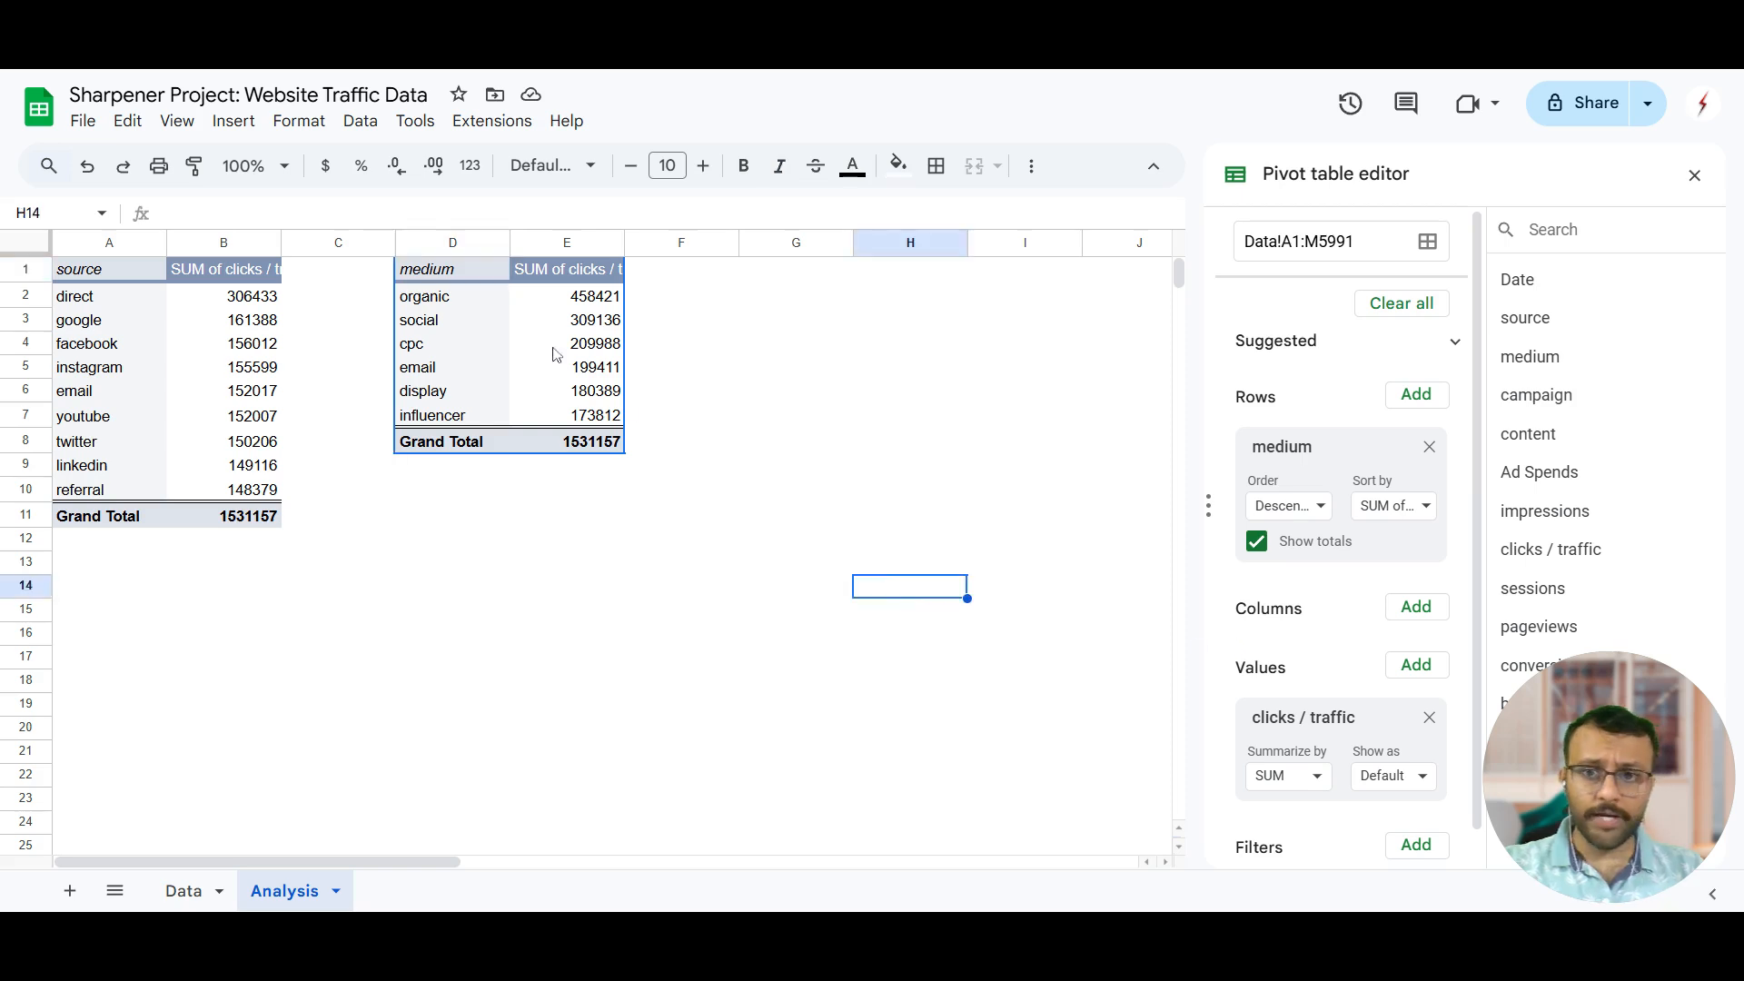
left_click(443, 275)
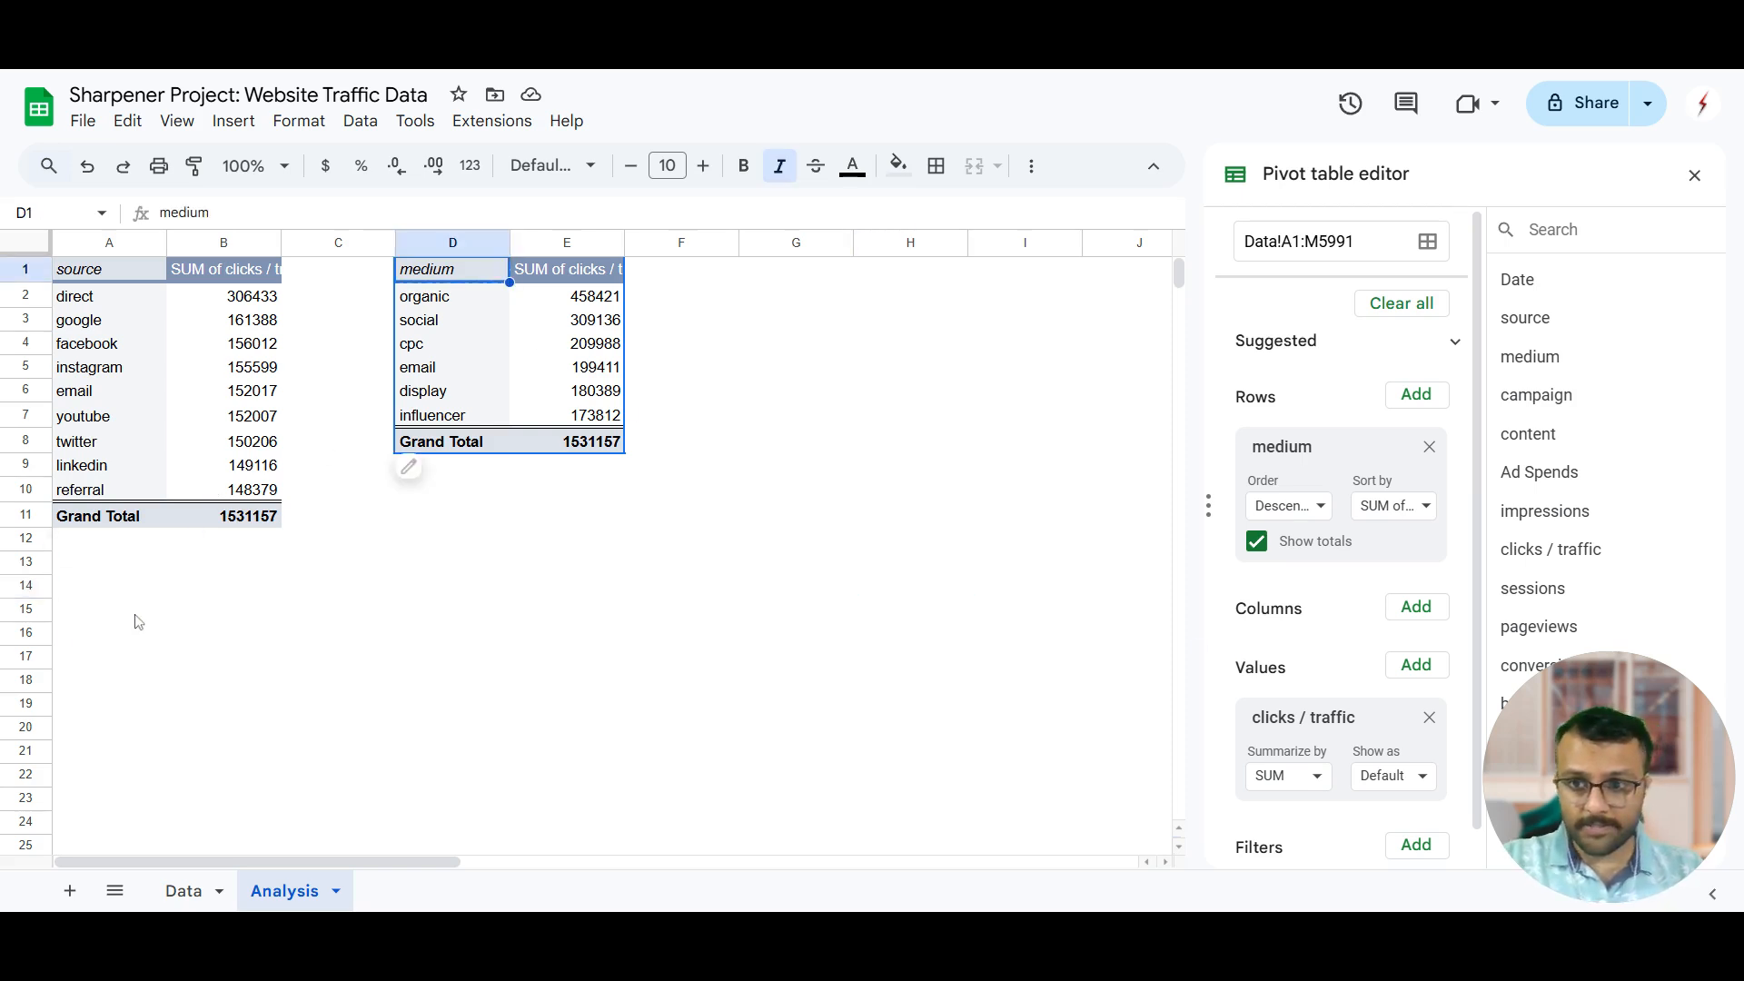
left_click(92, 633)
key("ctrl+v")
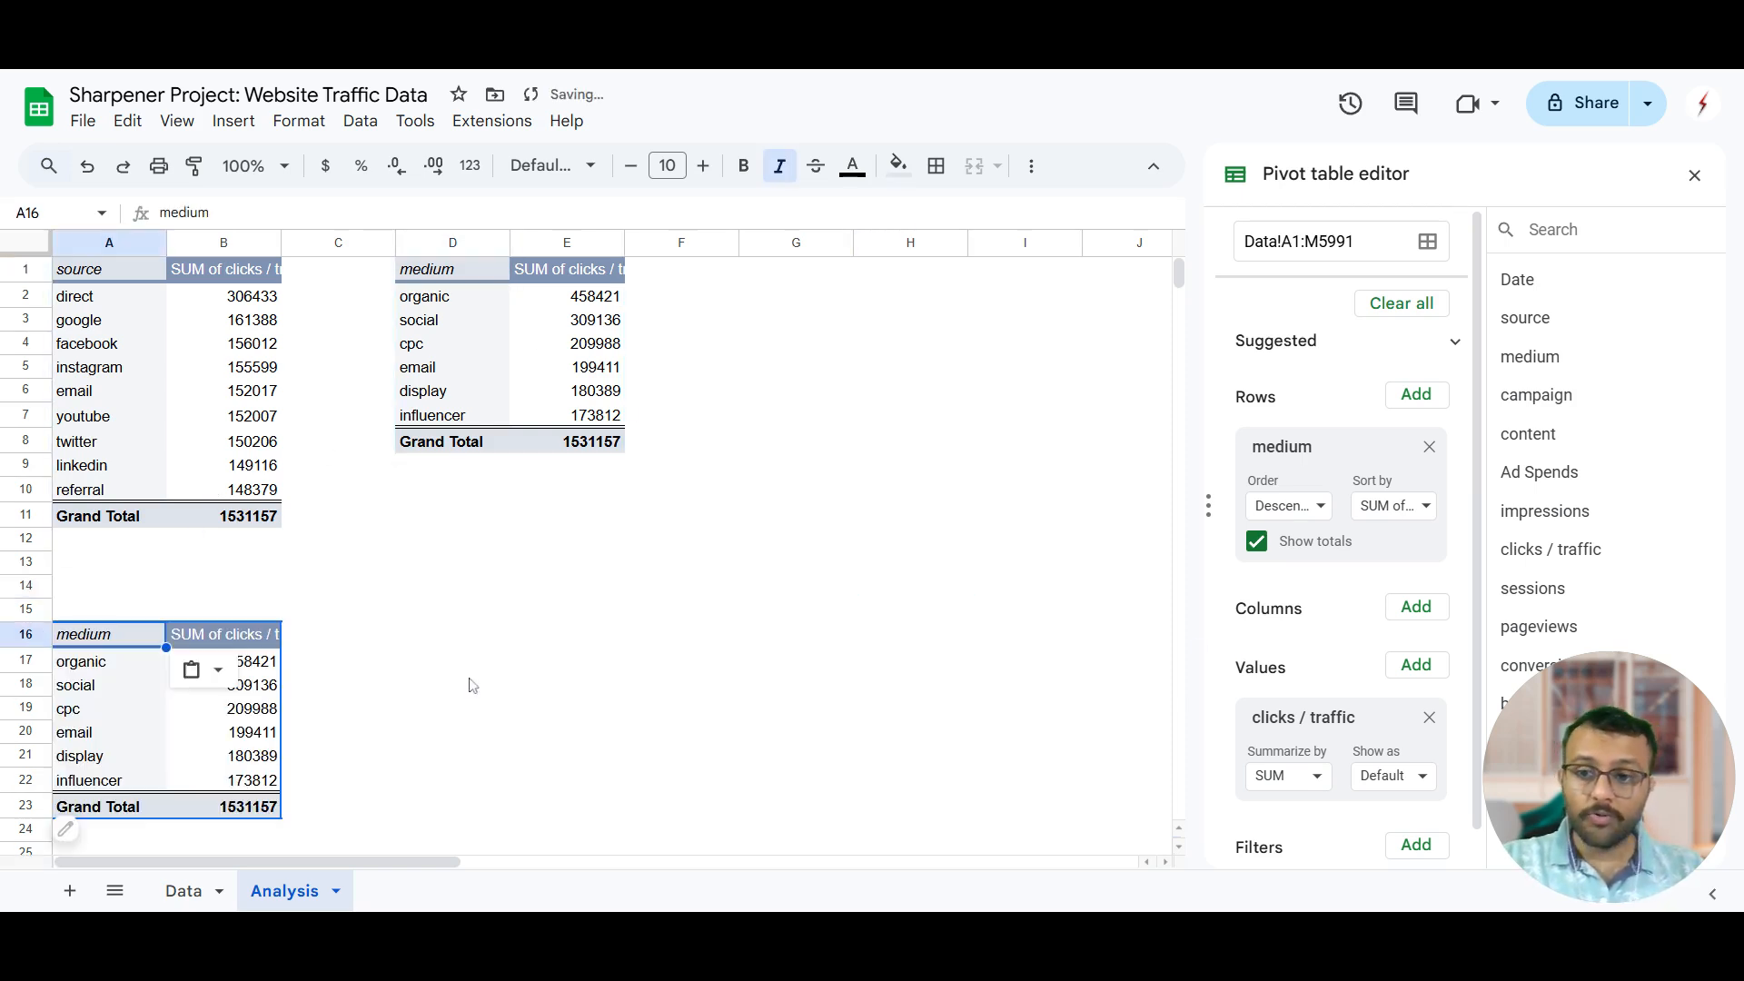
left_click(451, 709)
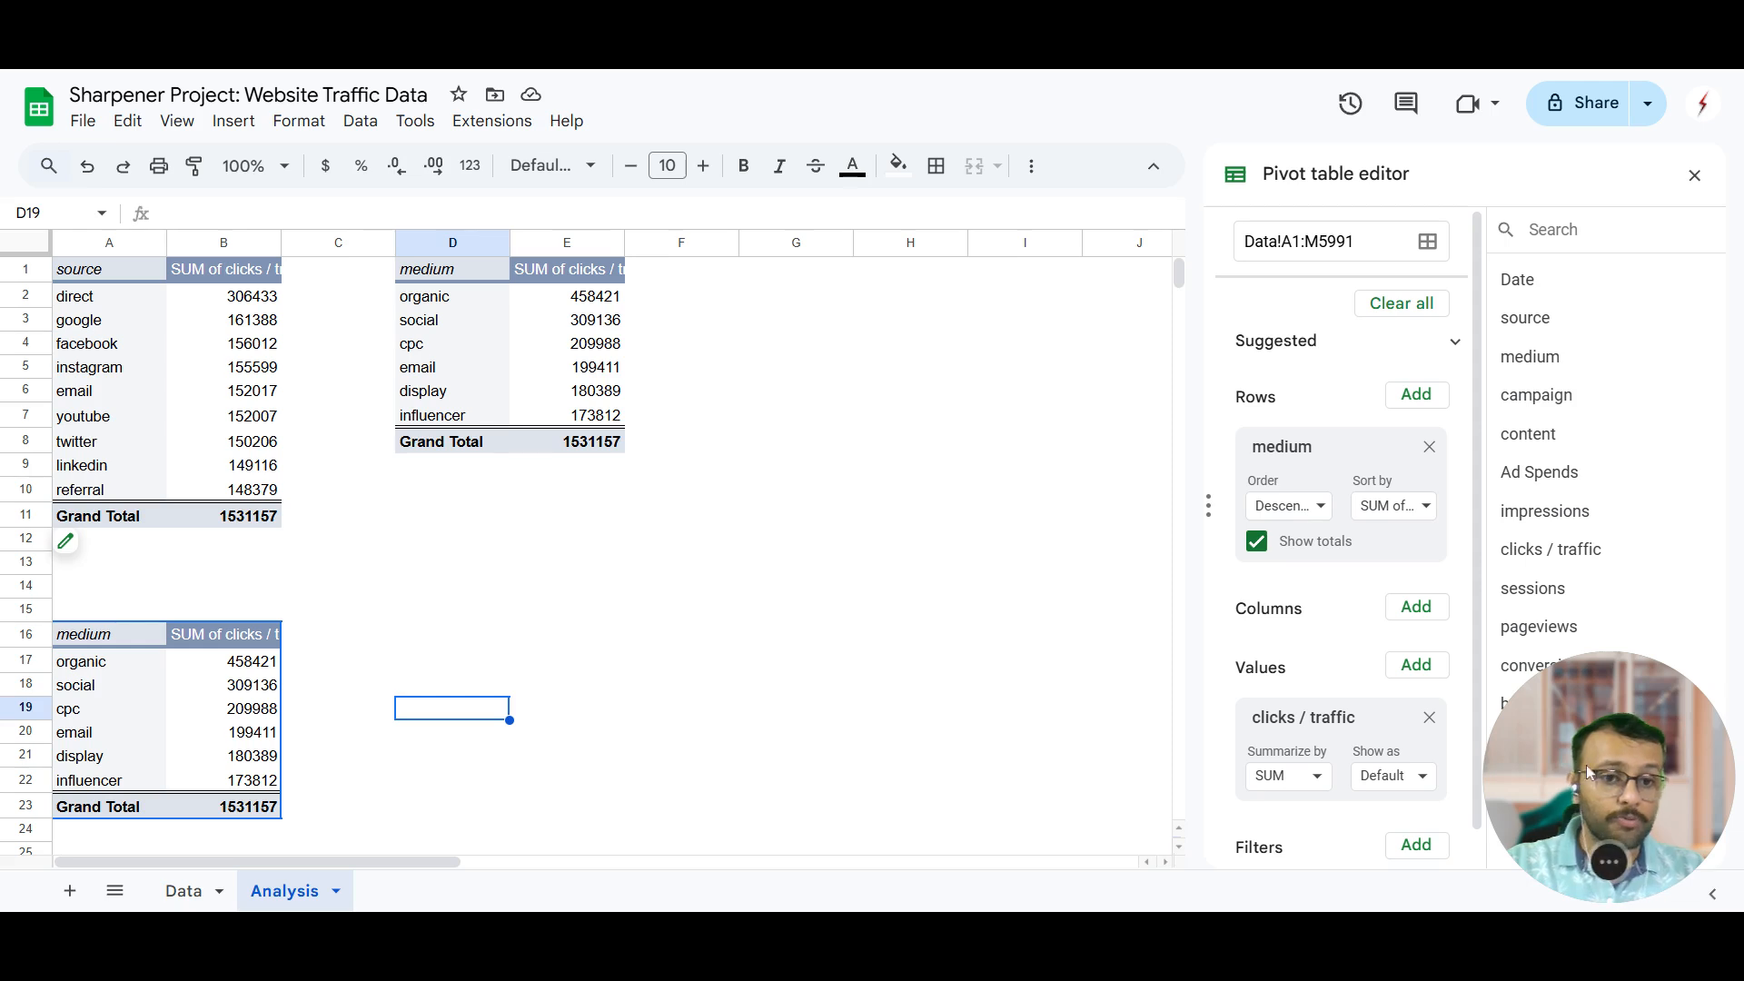
Step: Filter the copied pivot table to show only the cpc medium and replace its medium row field with source
scroll(1494, 527, "down", 1)
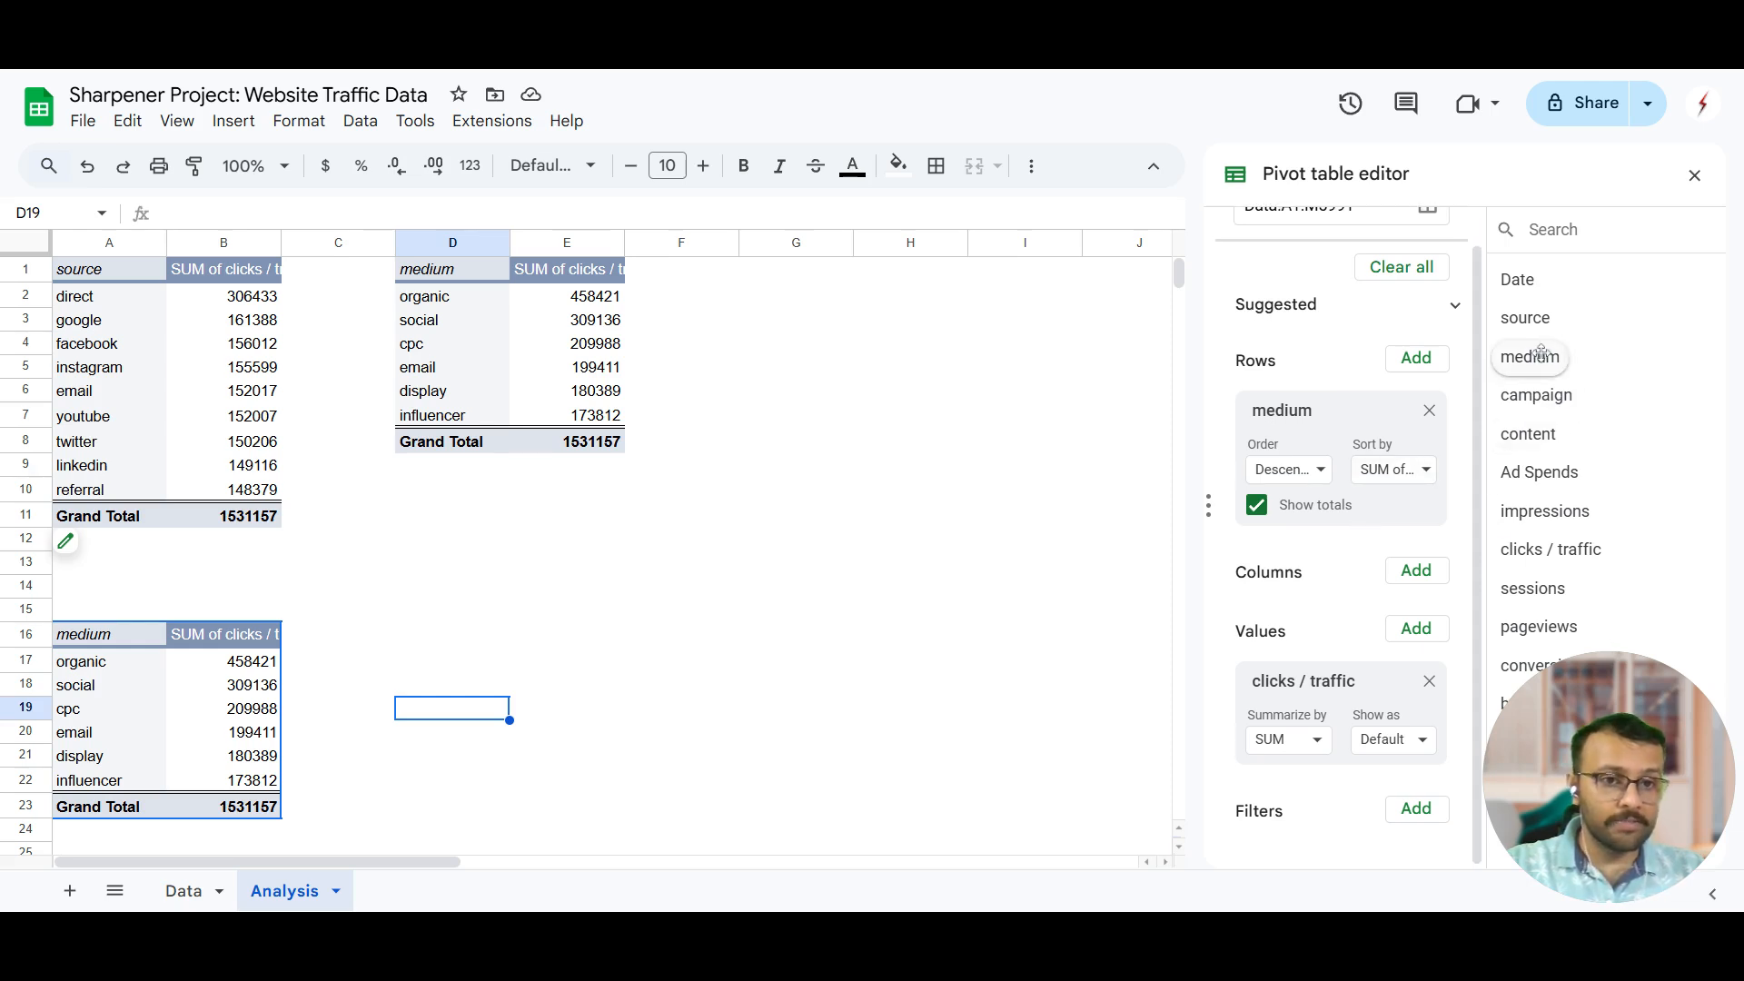
left_click_drag(1540, 353, 1290, 813)
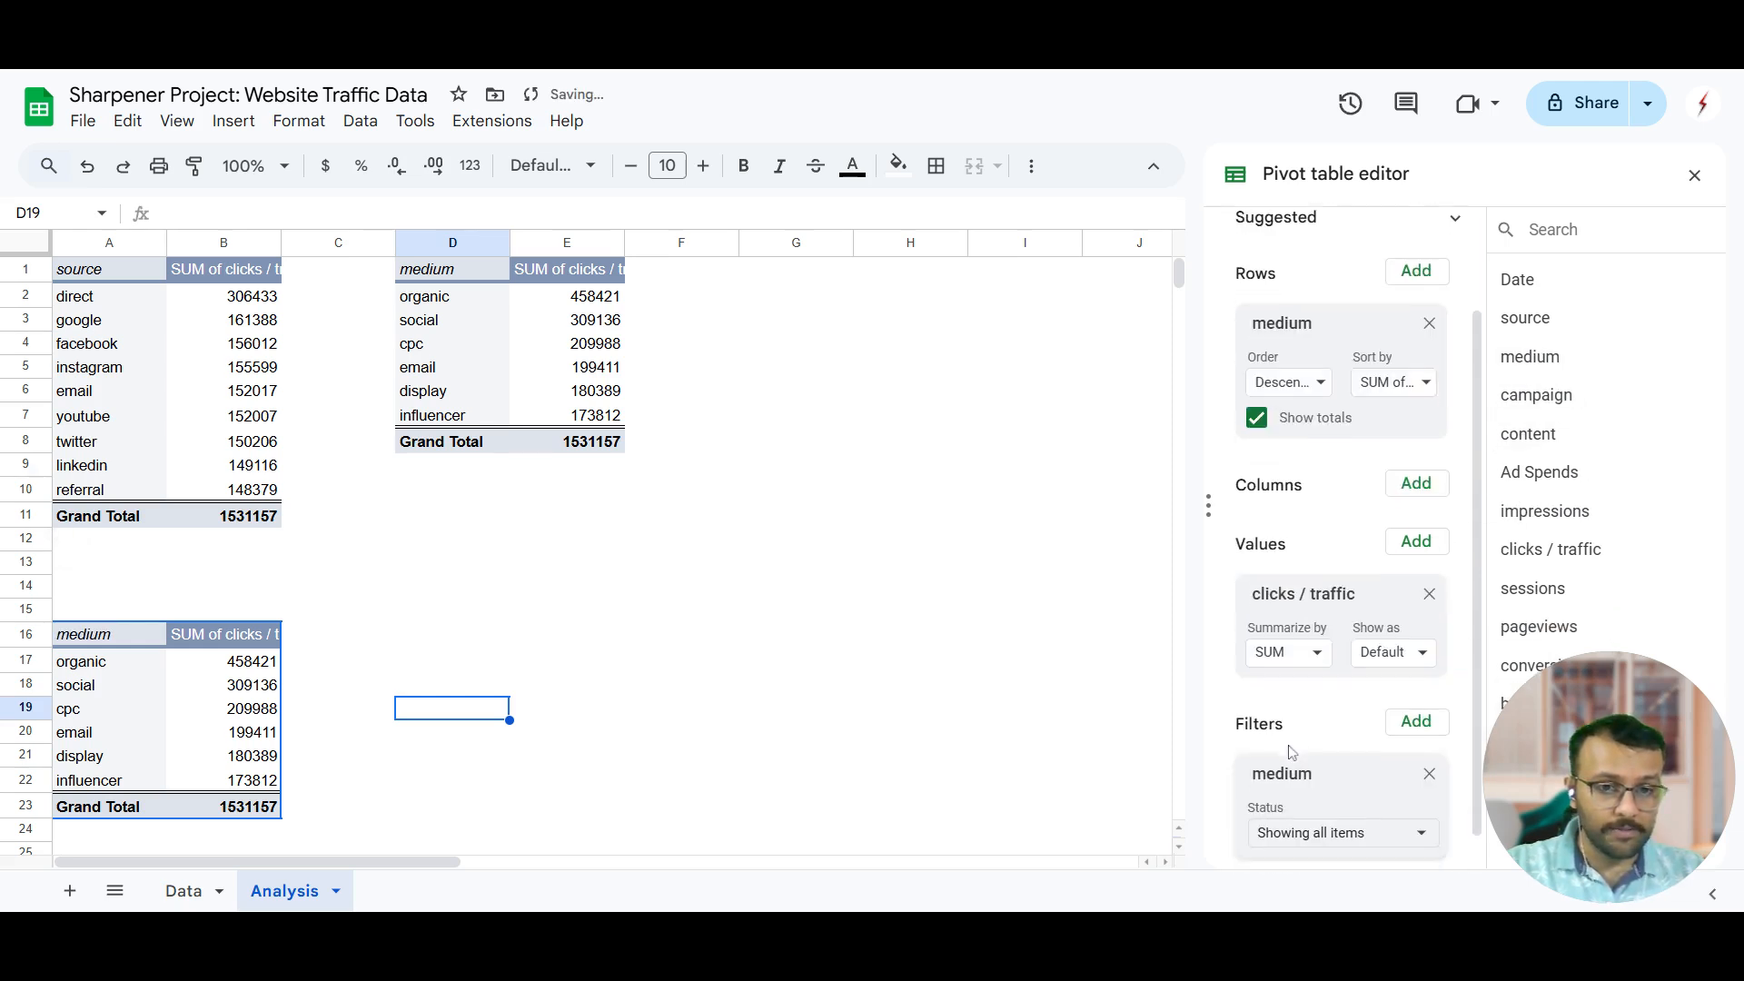
scroll(1292, 752, "down", 1)
left_click(1302, 808)
left_click(1371, 594)
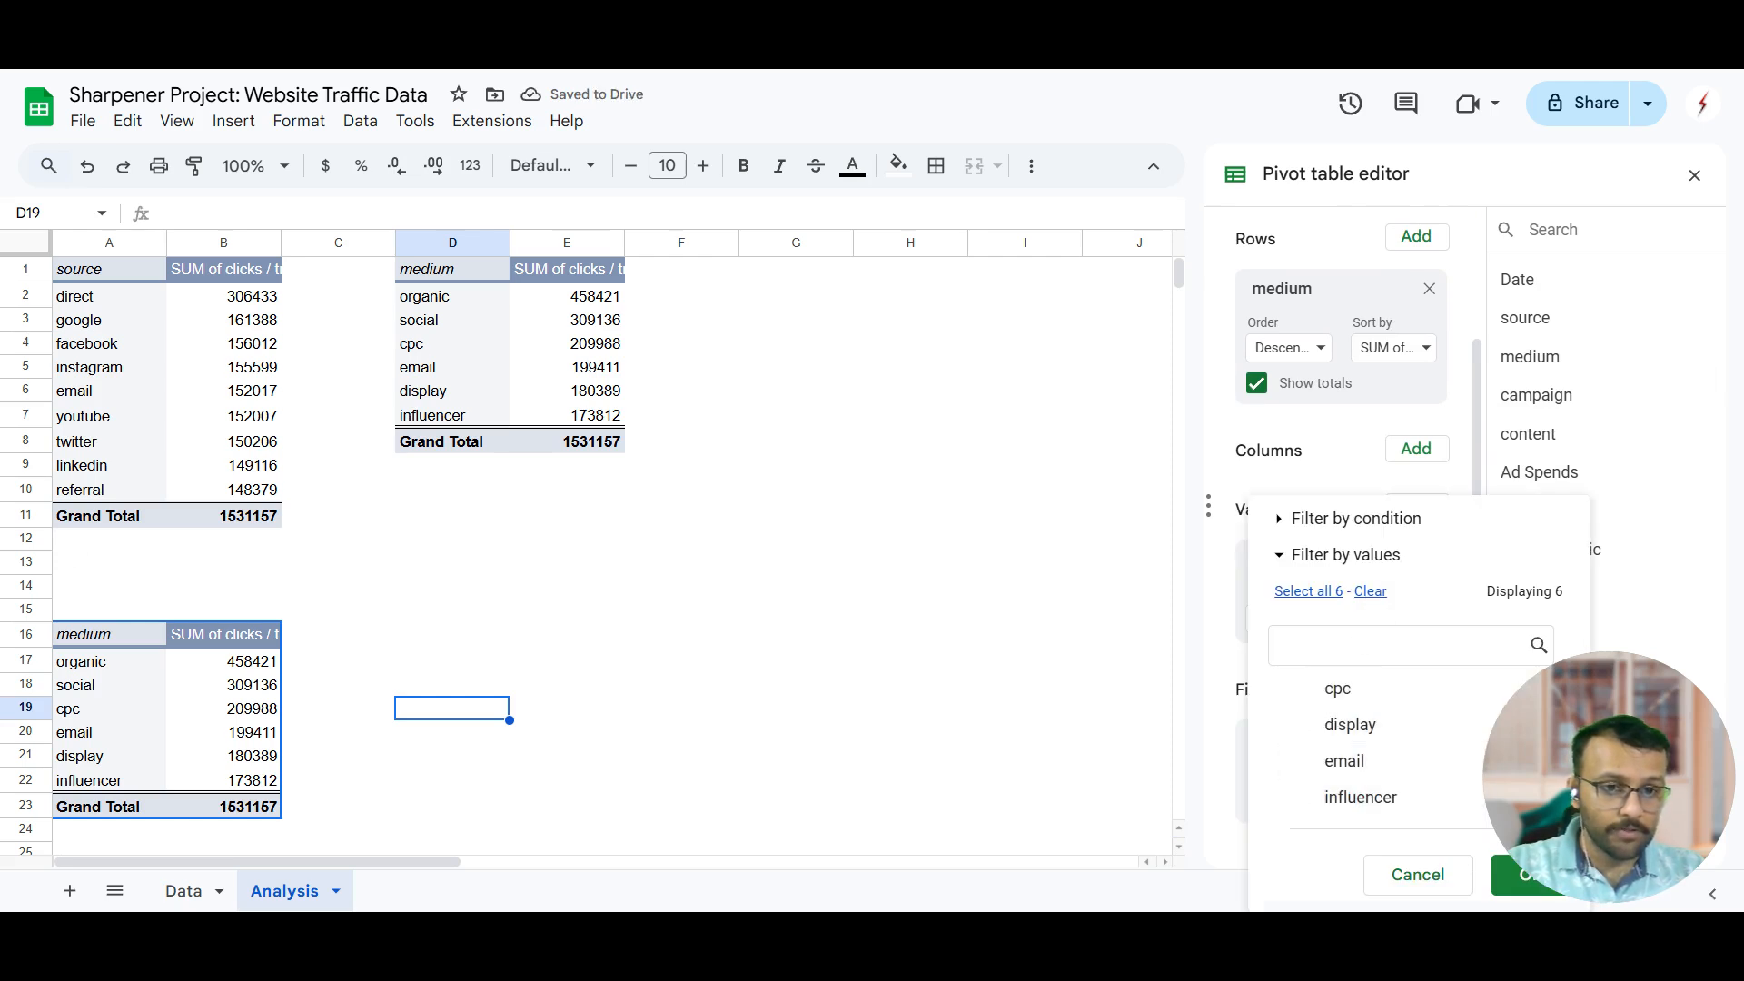
left_click(1337, 689)
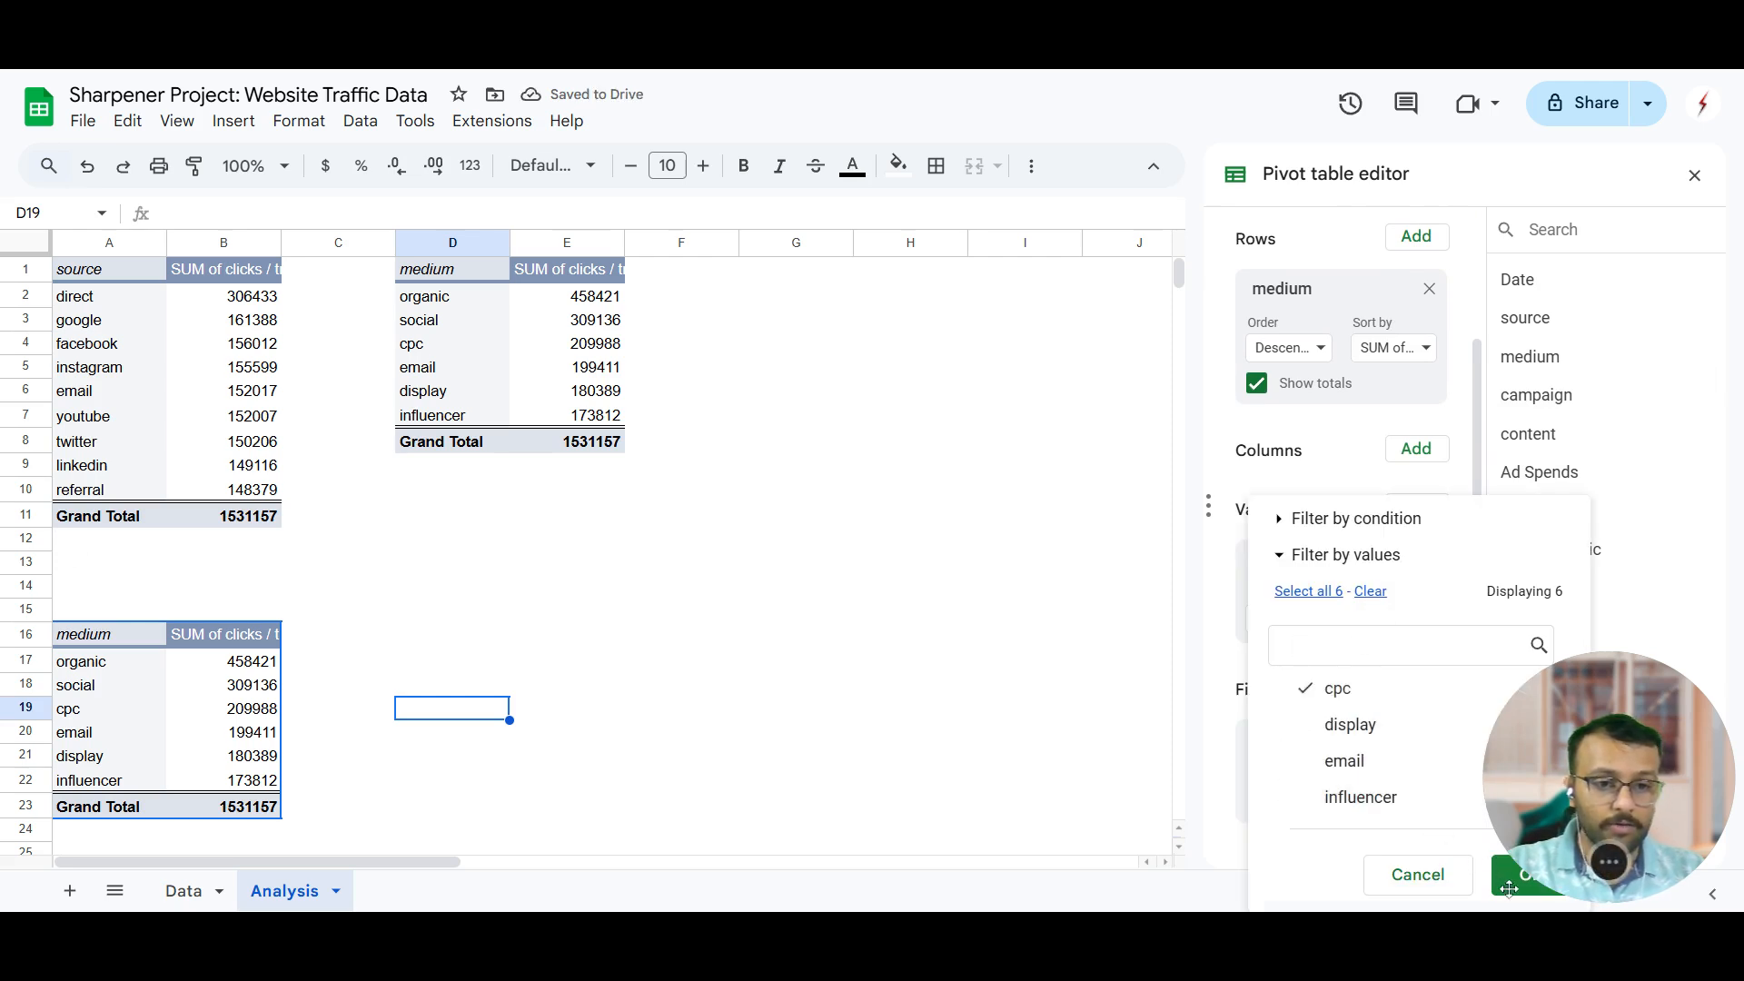
left_click_drag(1555, 830, 1555, 257)
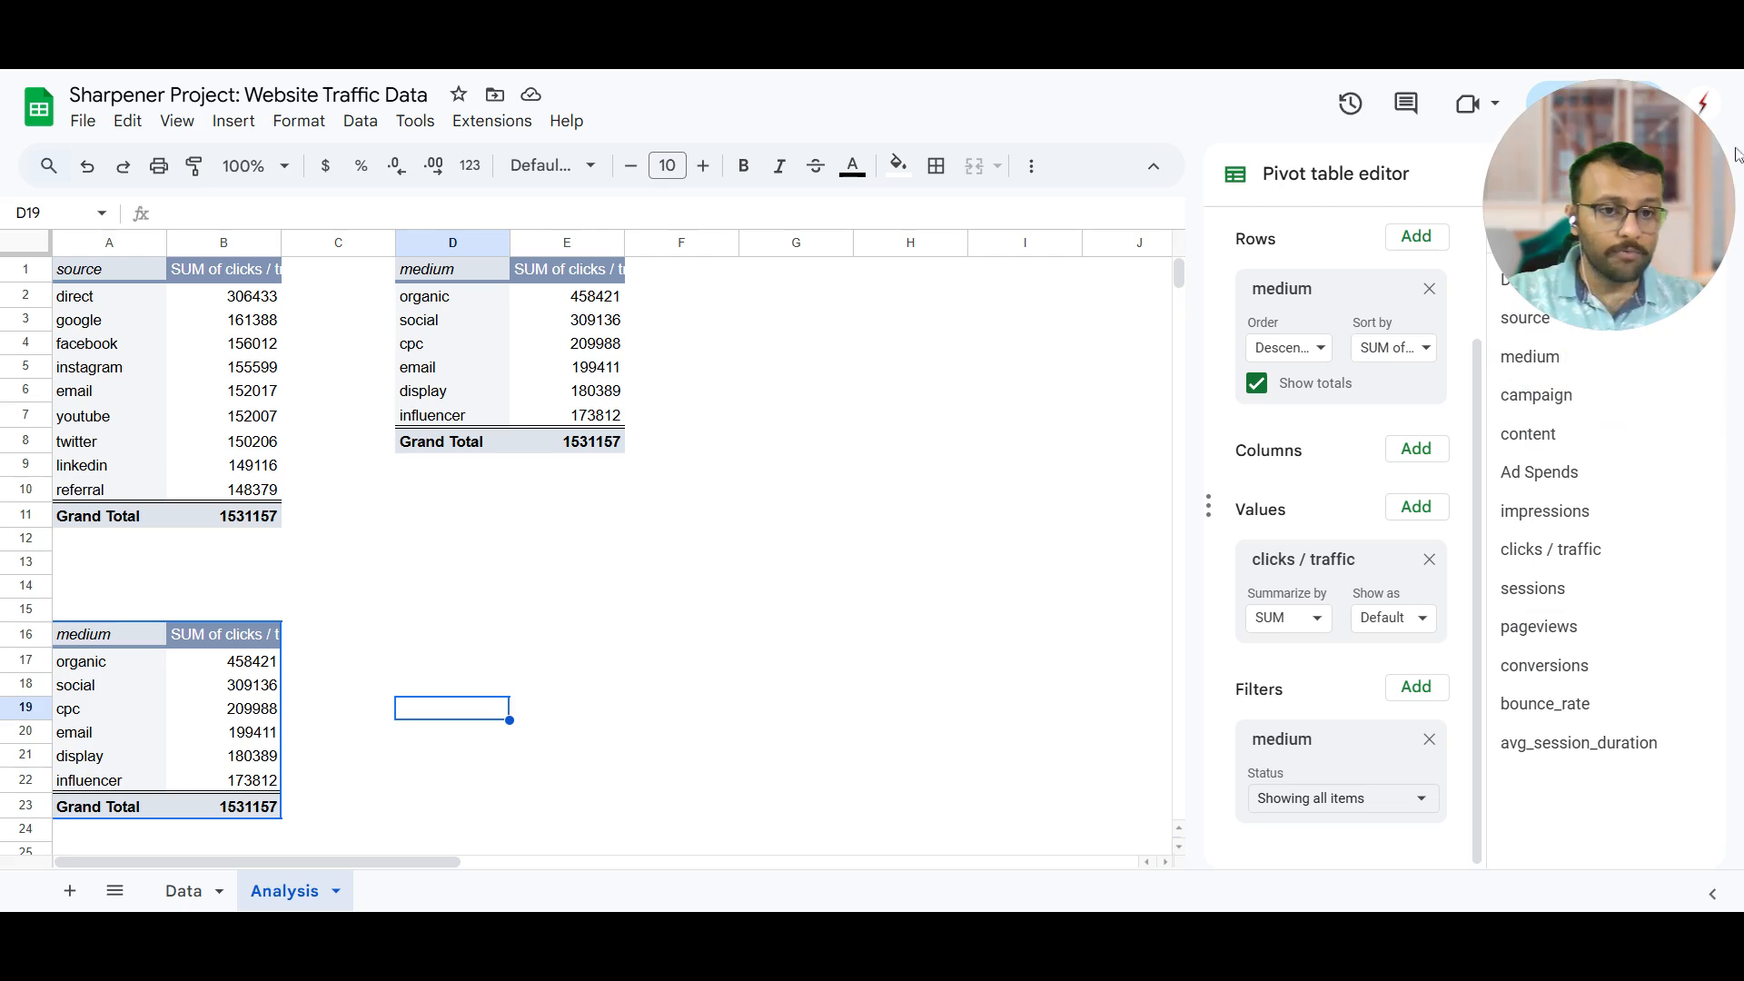
left_click(1413, 799)
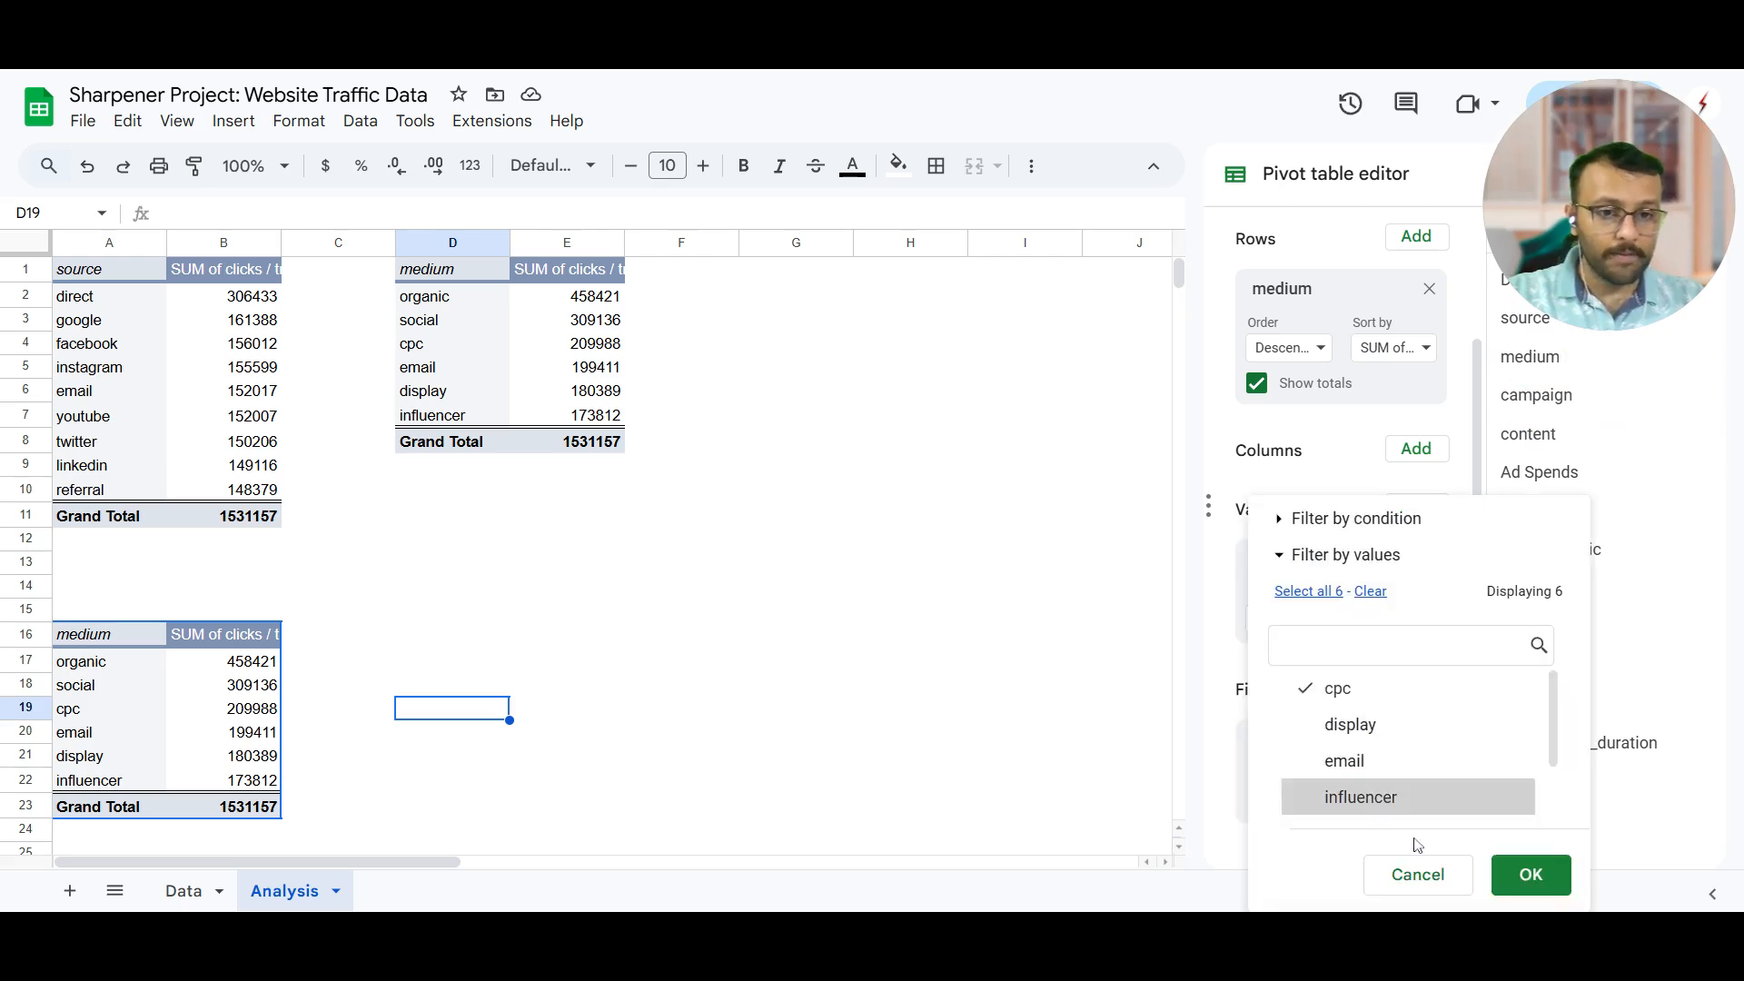
left_click(1532, 875)
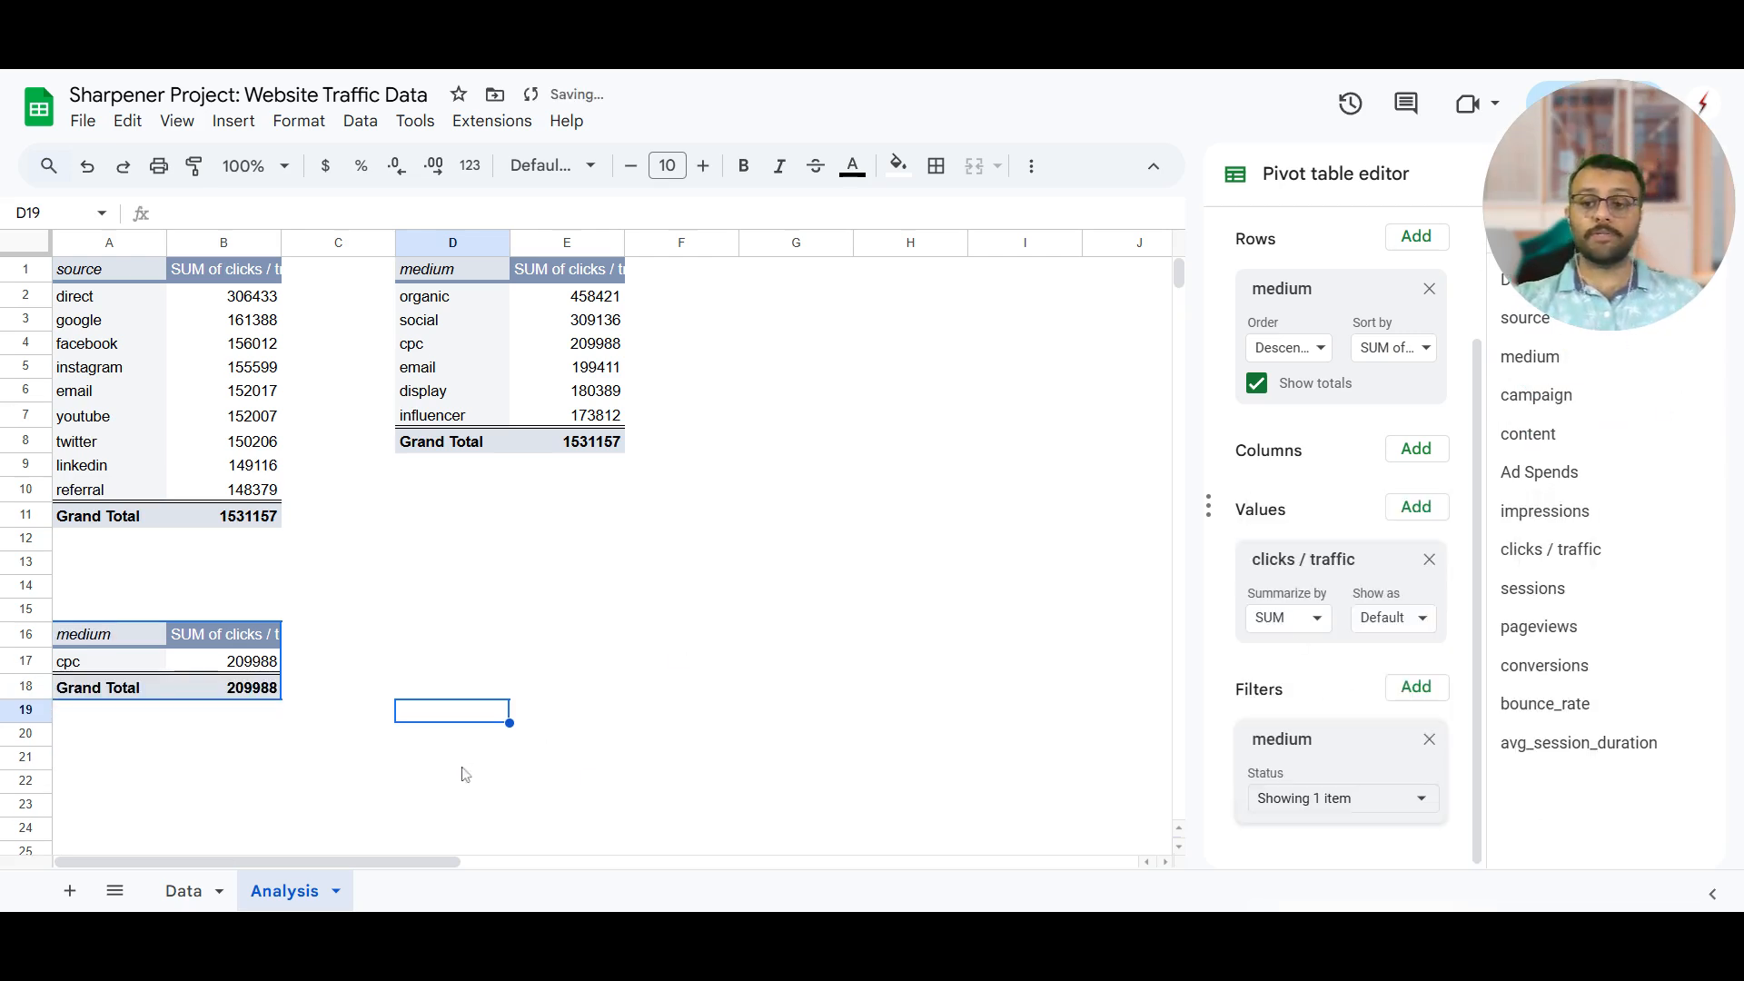
left_click_drag(1548, 301, 1660, 860)
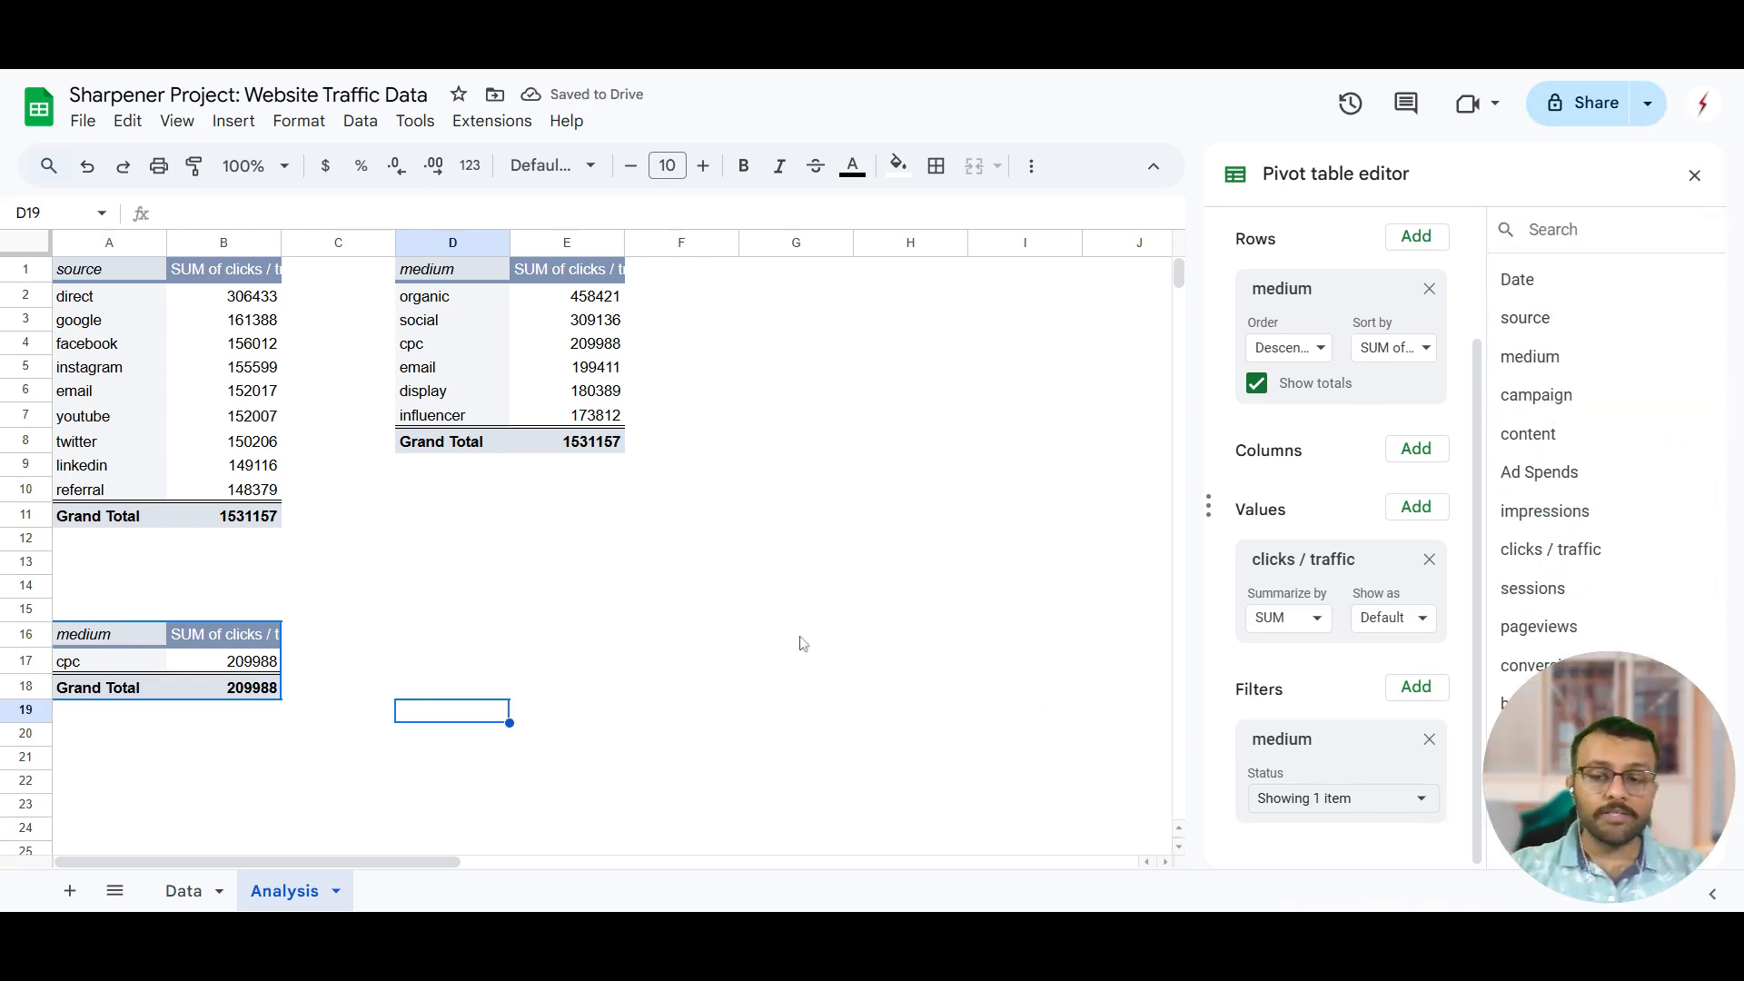
scroll(1313, 556, "up", 2)
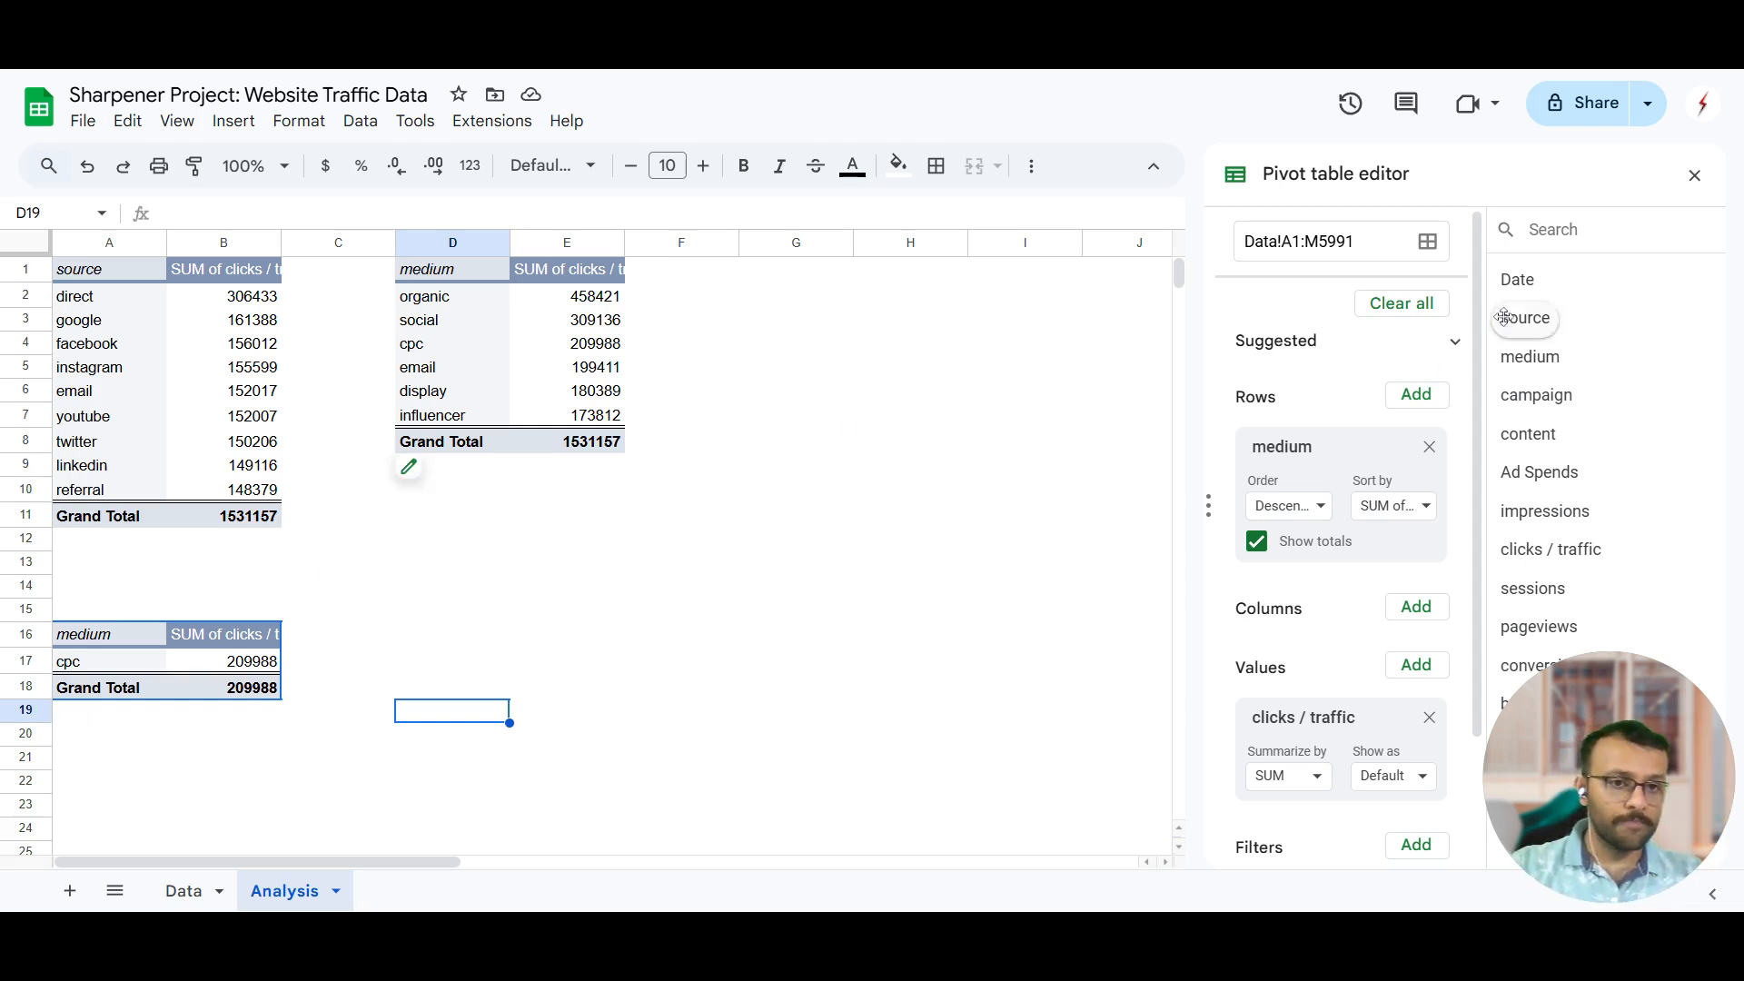
left_click_drag(1509, 317, 1287, 472)
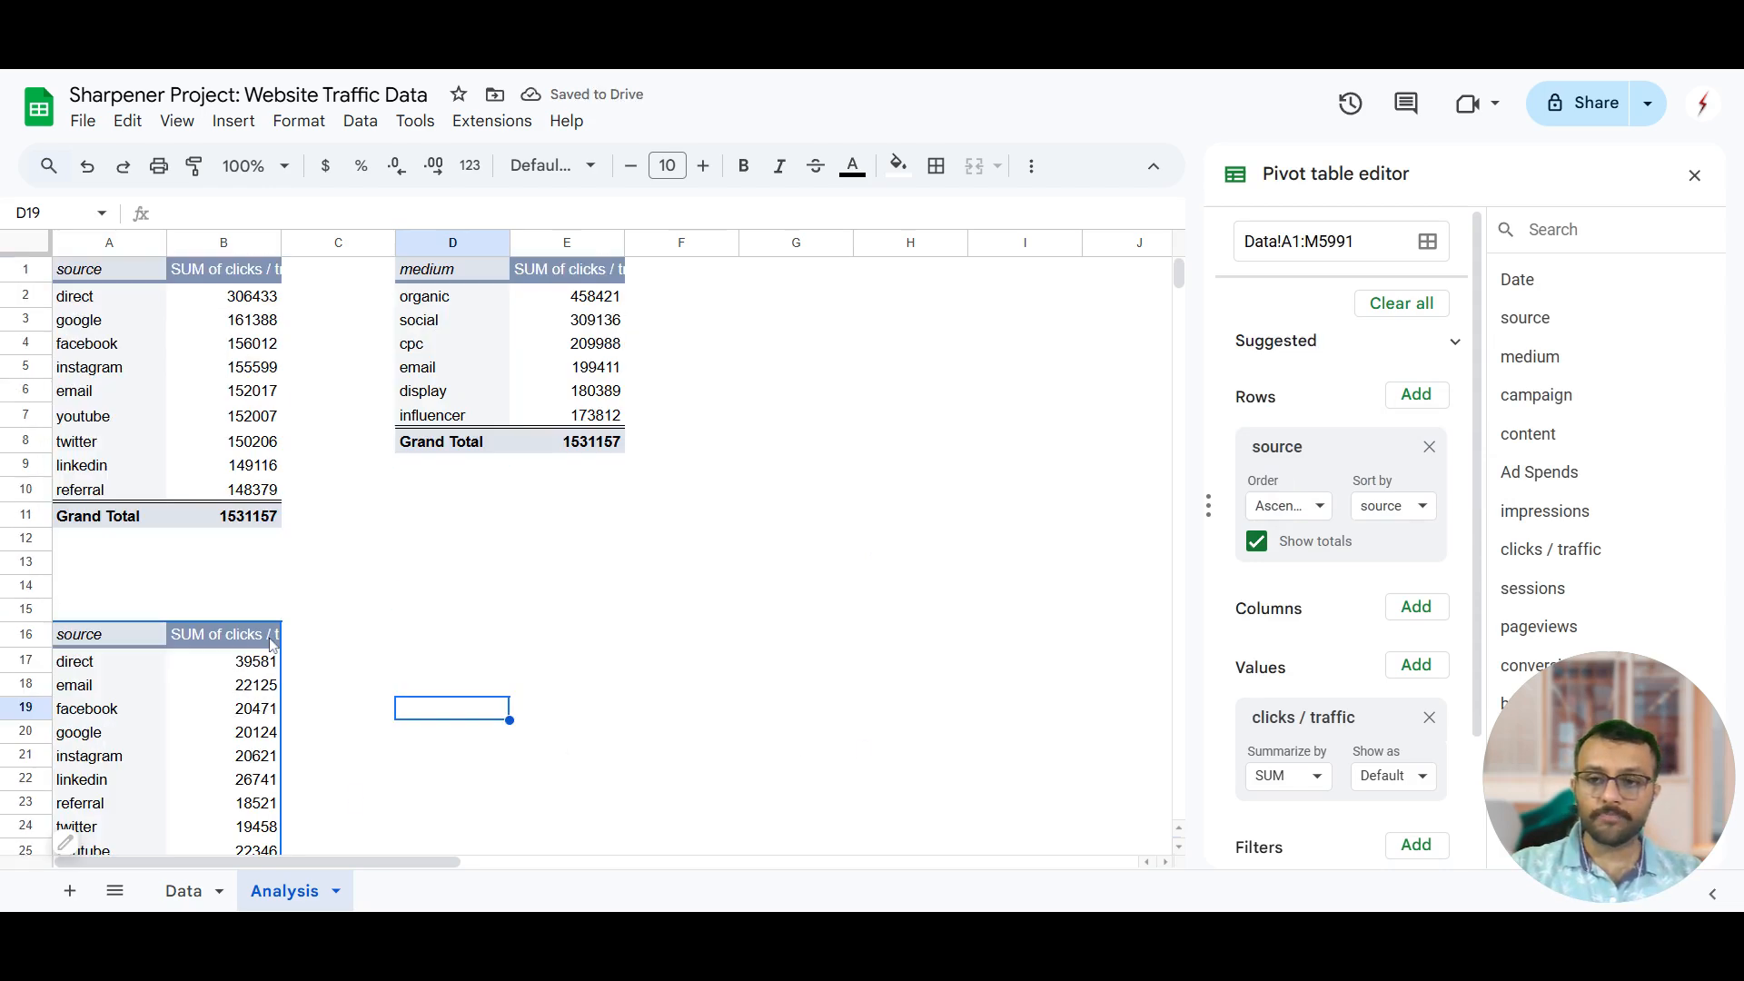
Step: Add the bold label "Ads only" in cell A15 above the copied pivot table
left_click(134, 614)
type("Ads only")
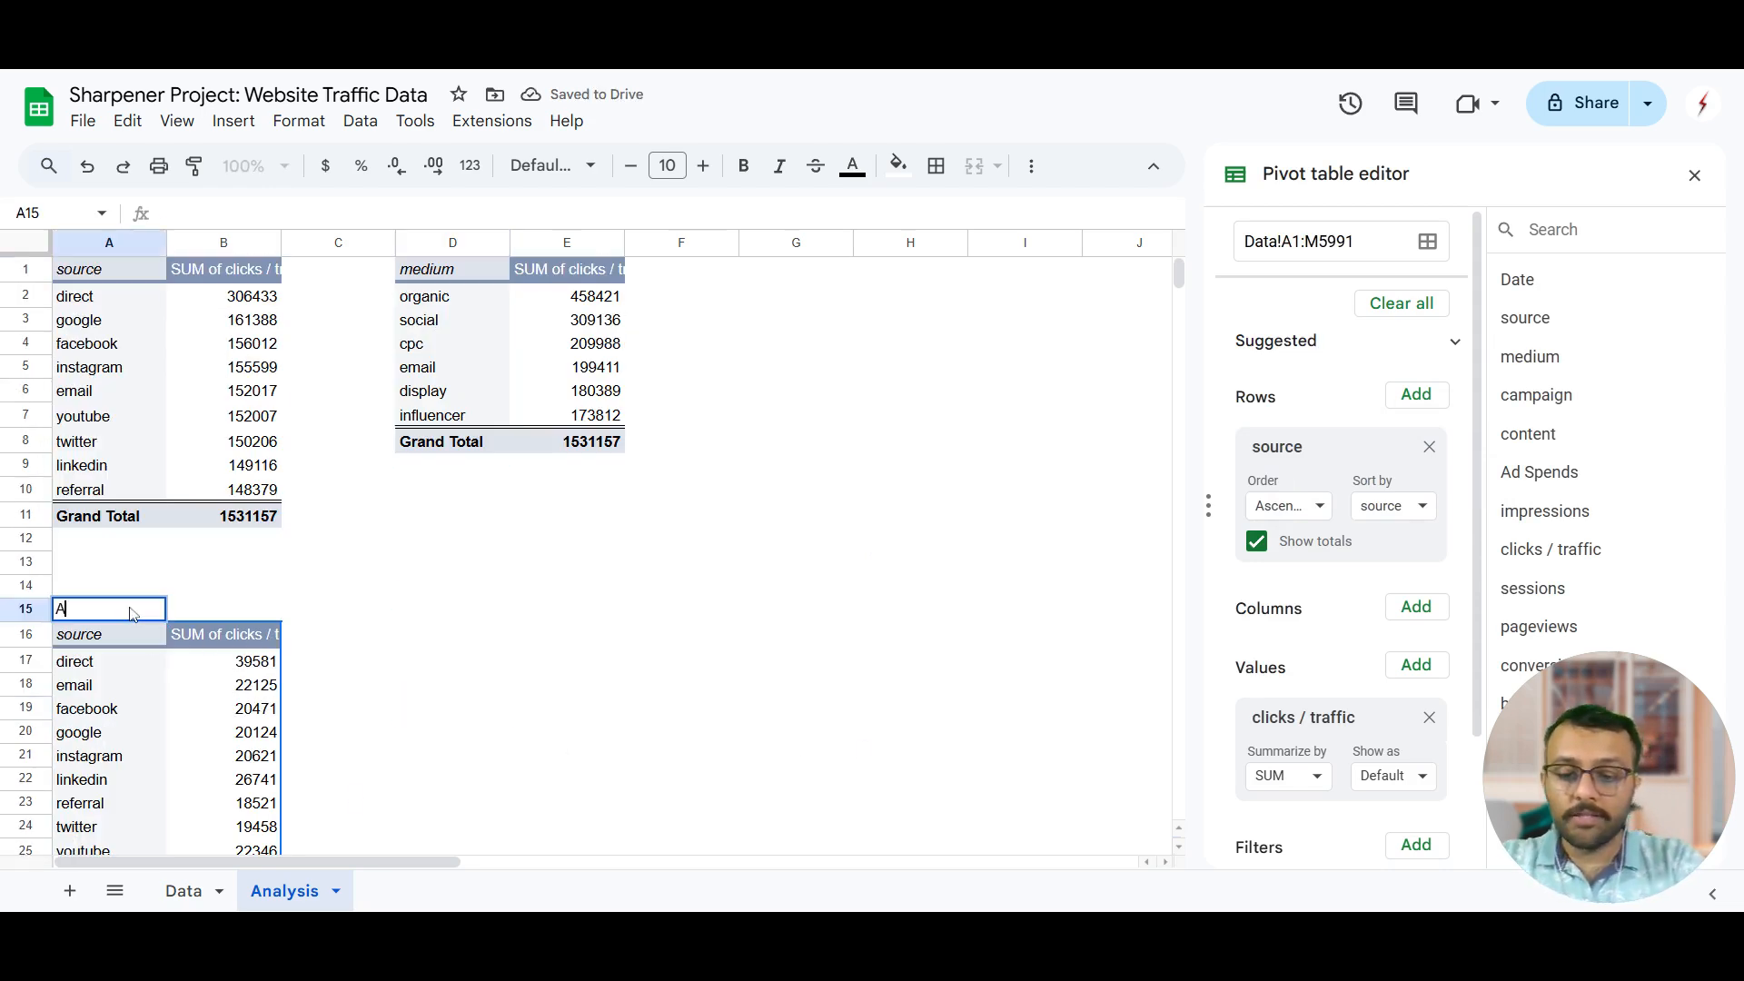
key("Return")
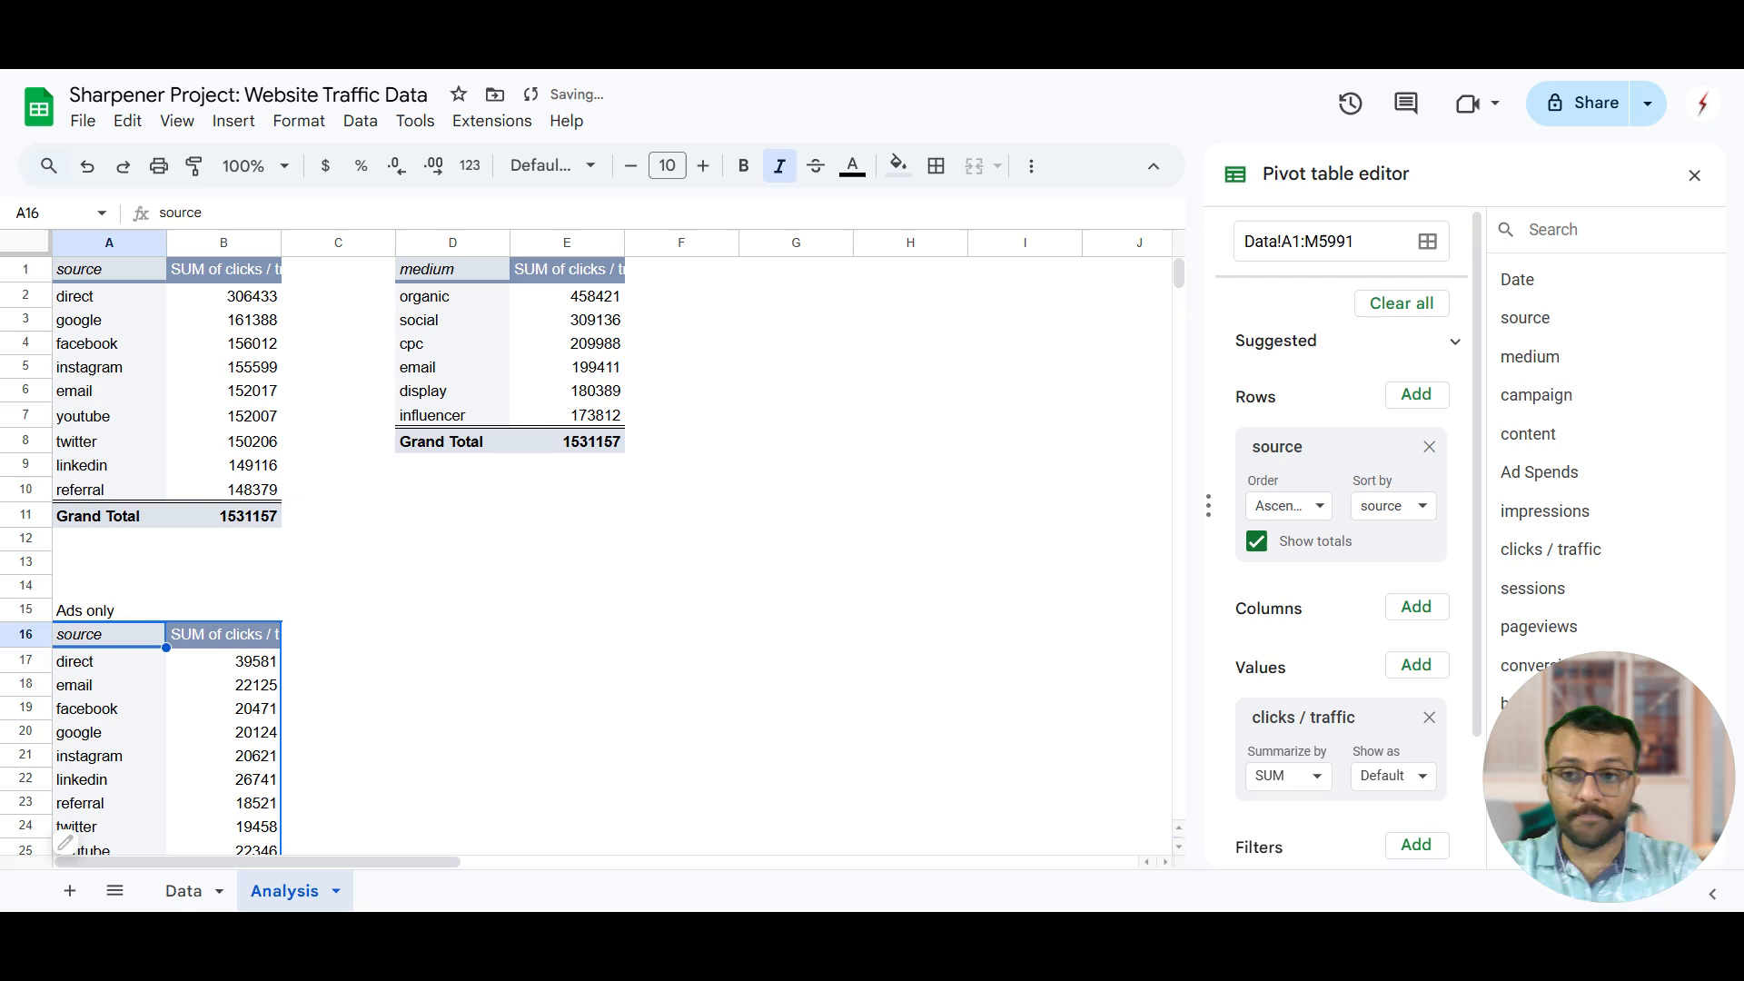
left_click(133, 614)
key("ctrl+b")
left_click(311, 659)
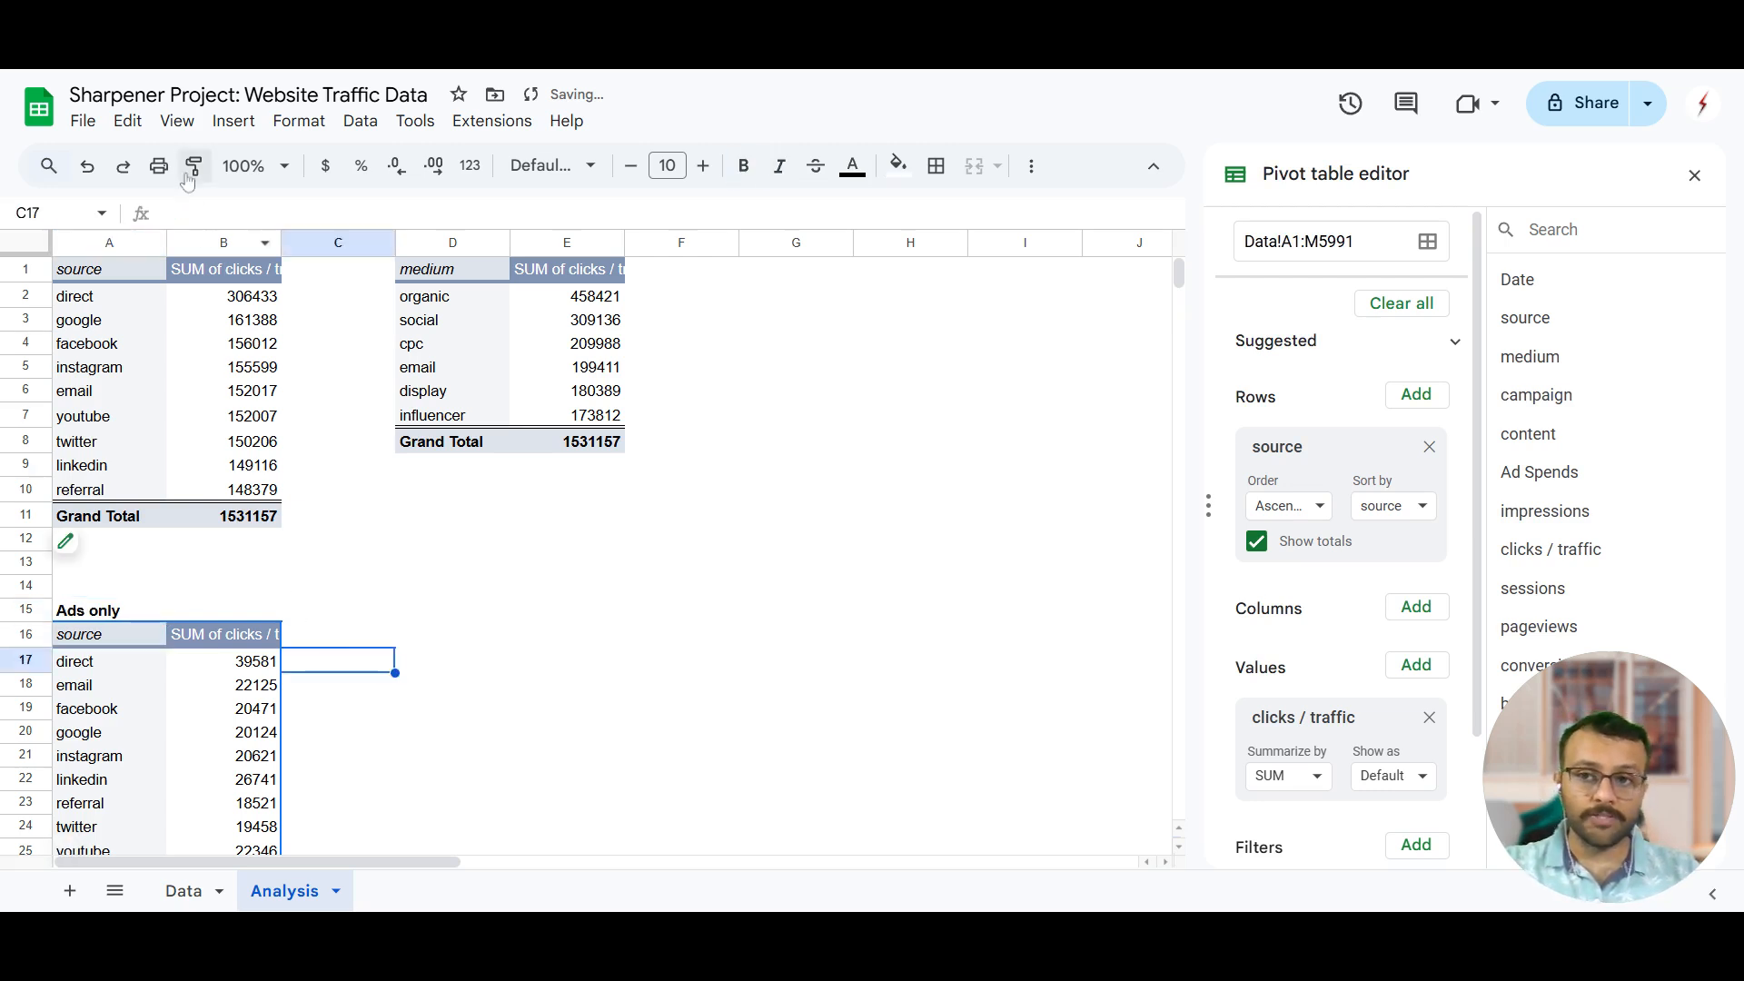
Step: Compare the grand total of the Ads only pivot table with the cpc row of the medium pivot table
left_click_drag(238, 296, 98, 454)
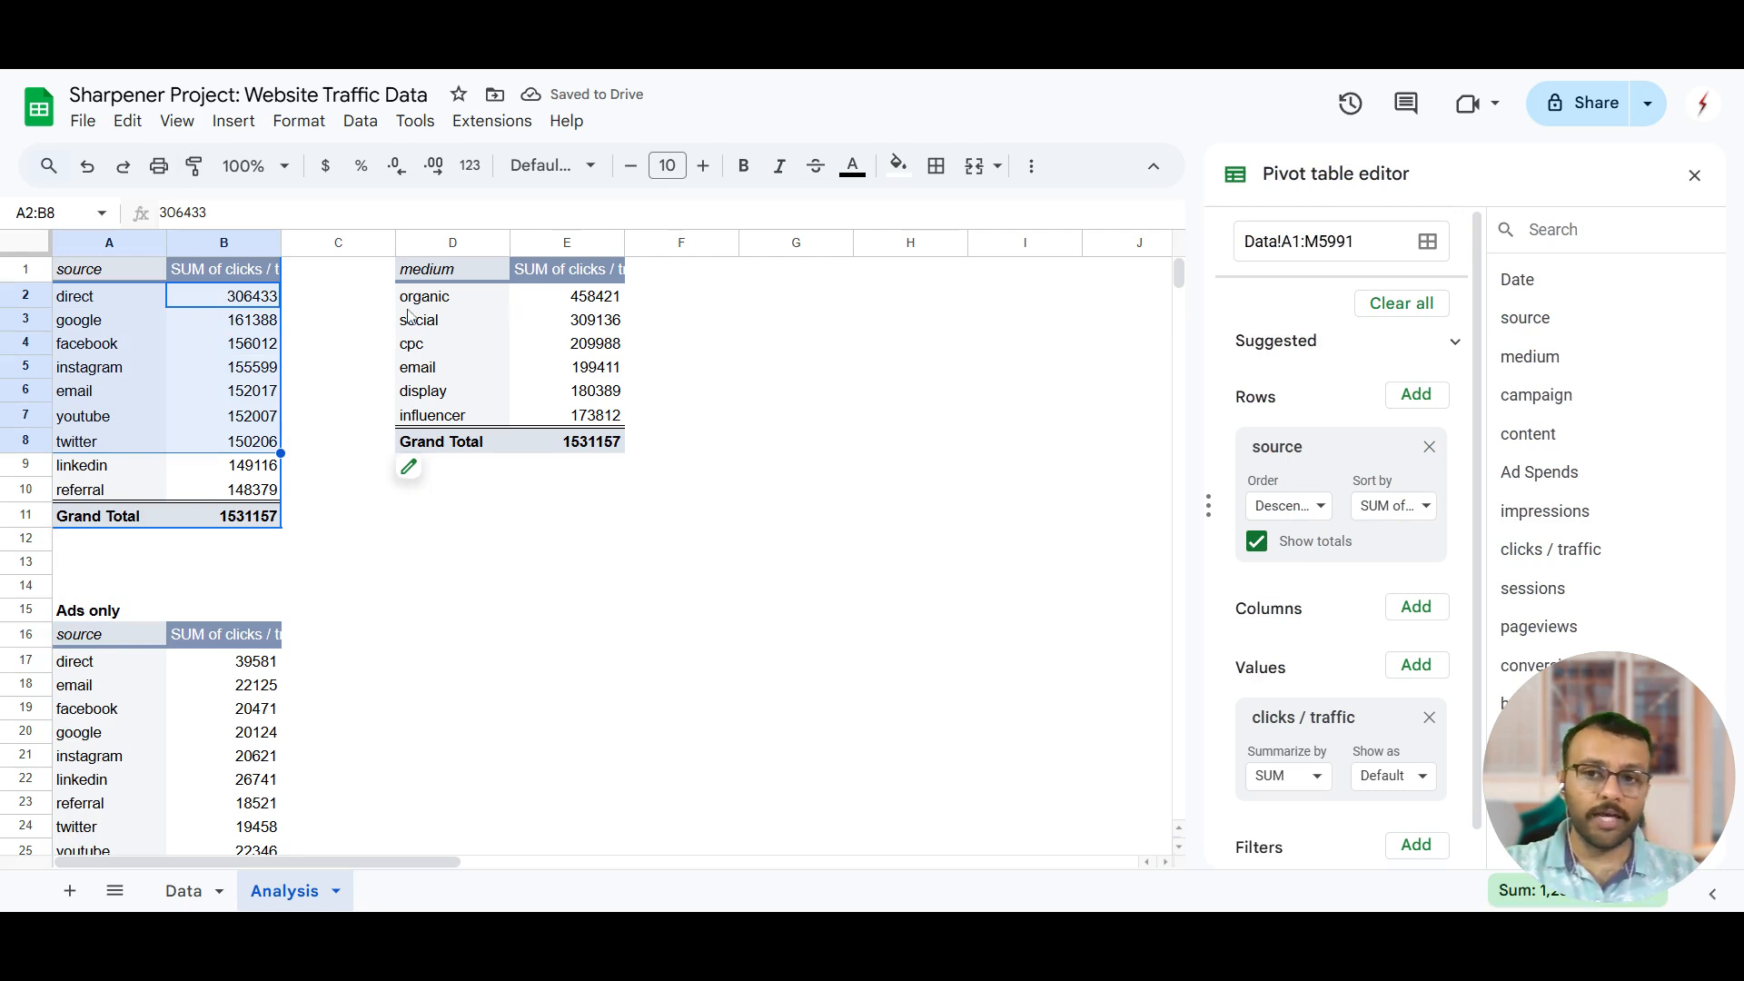
left_click(459, 372)
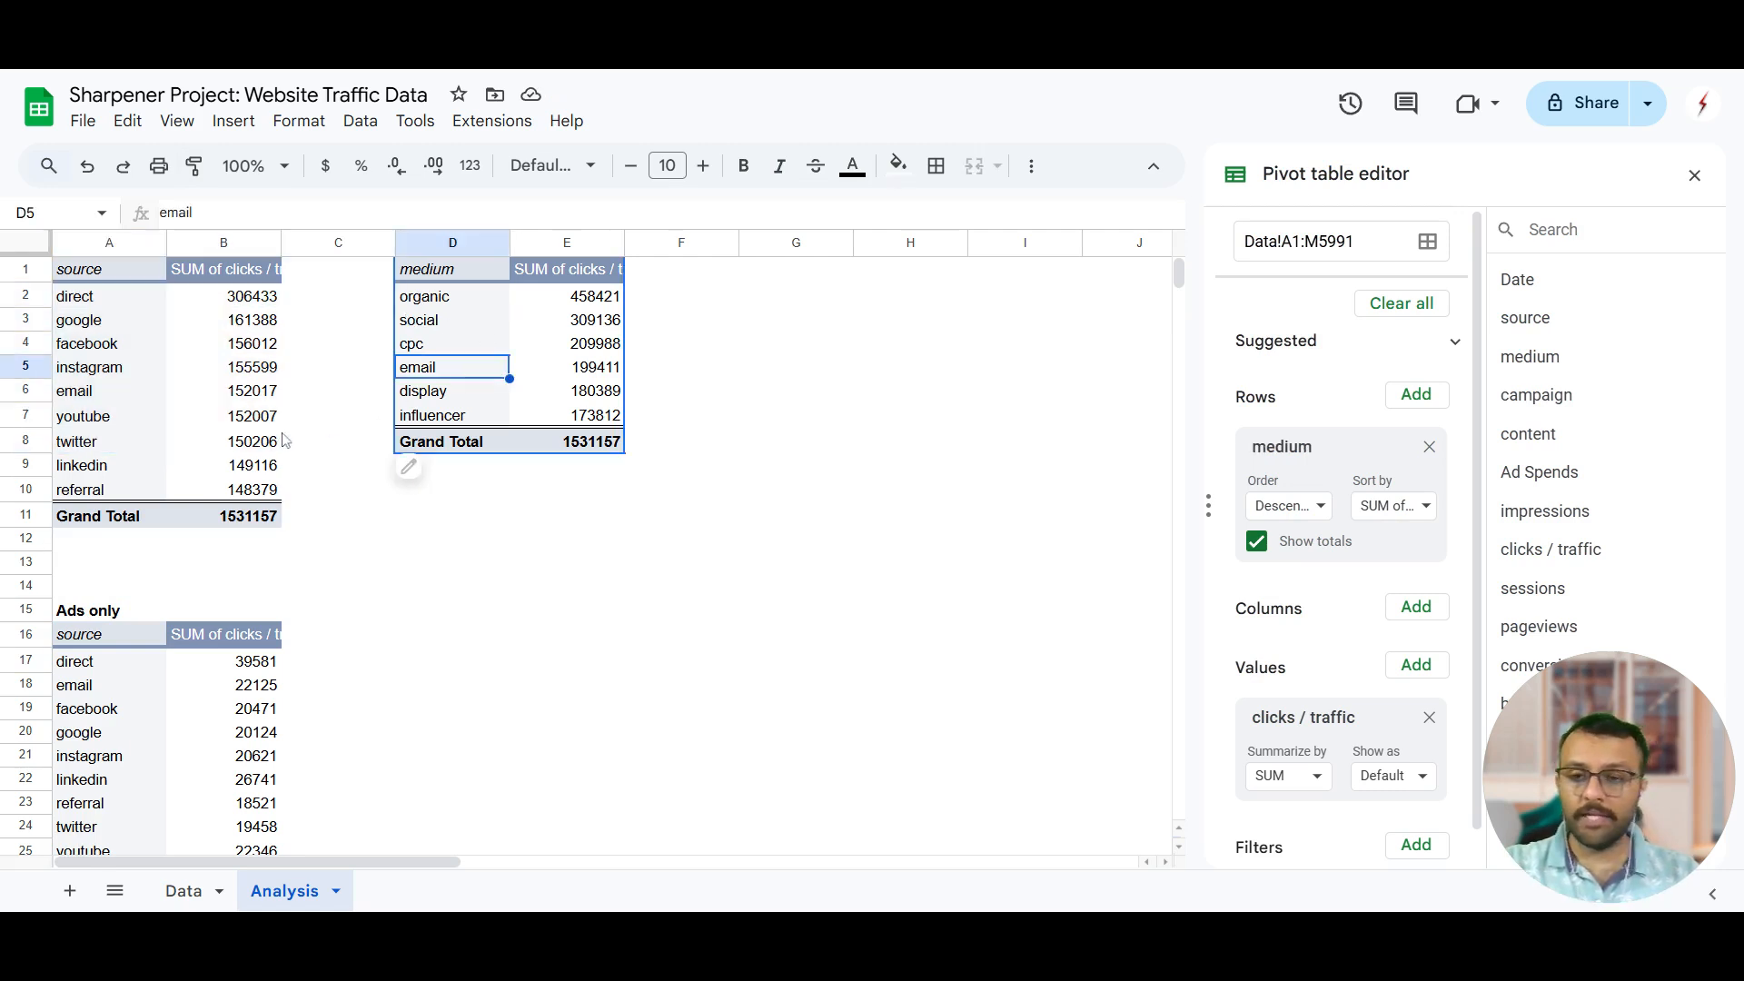
scroll(66, 545, "down", 3)
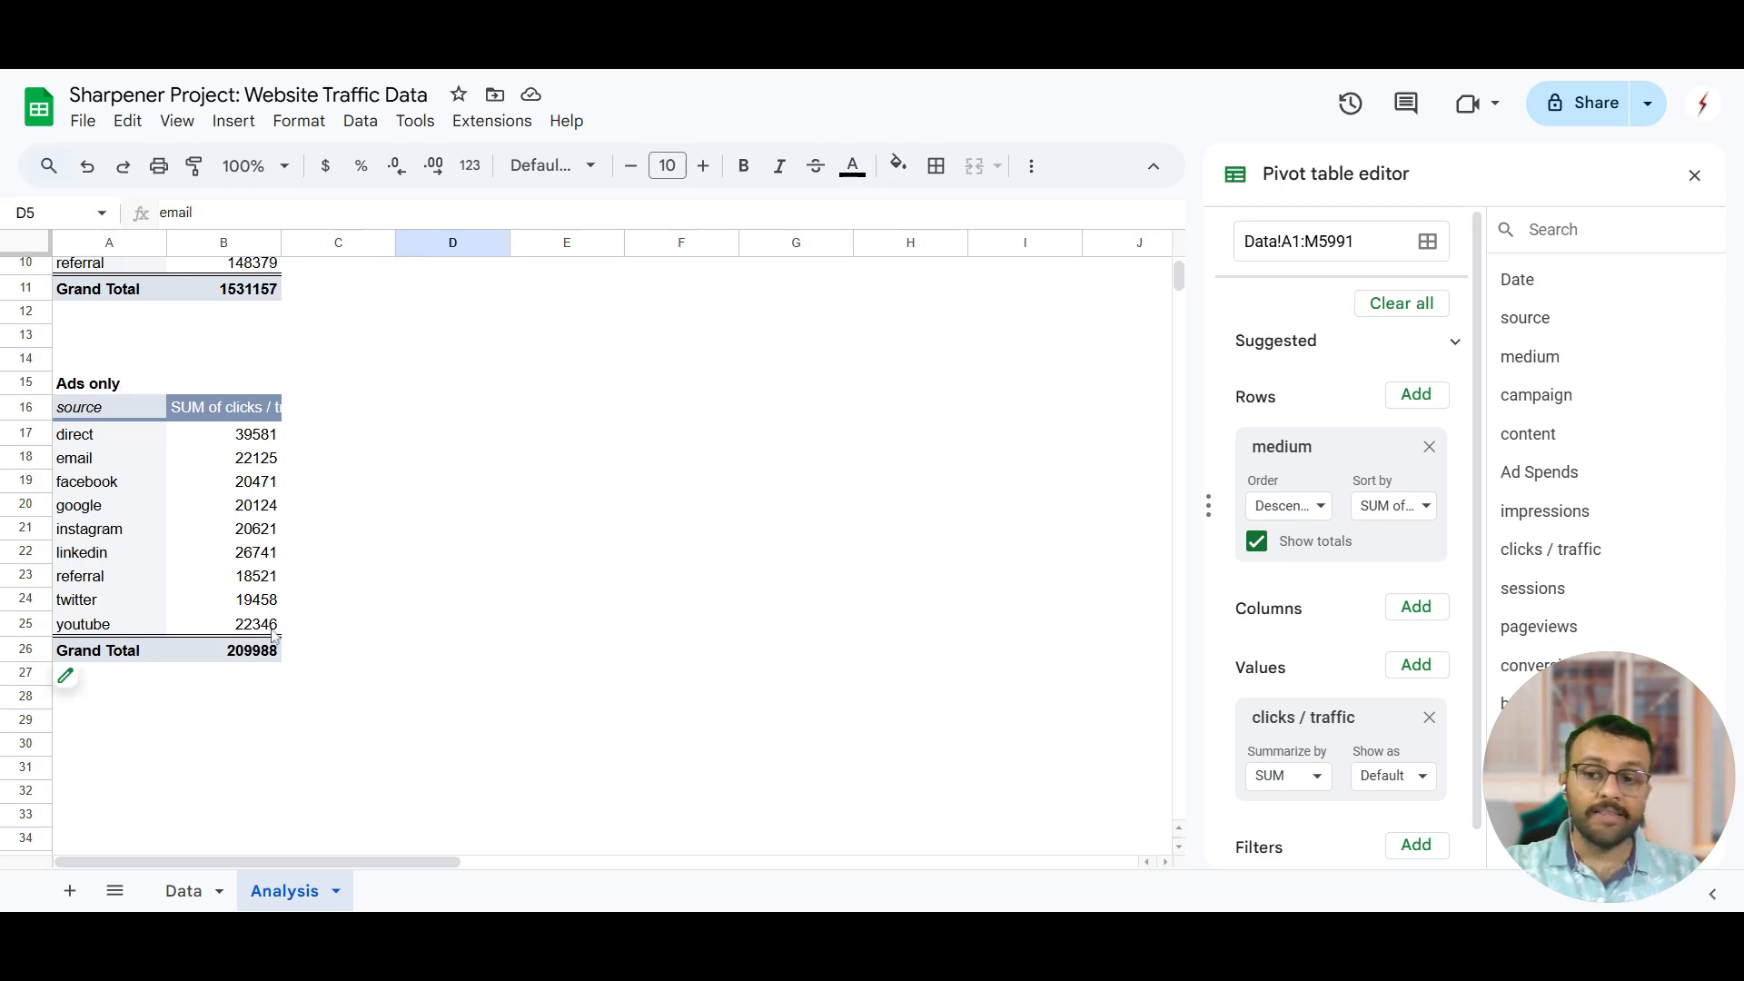
left_click(258, 661)
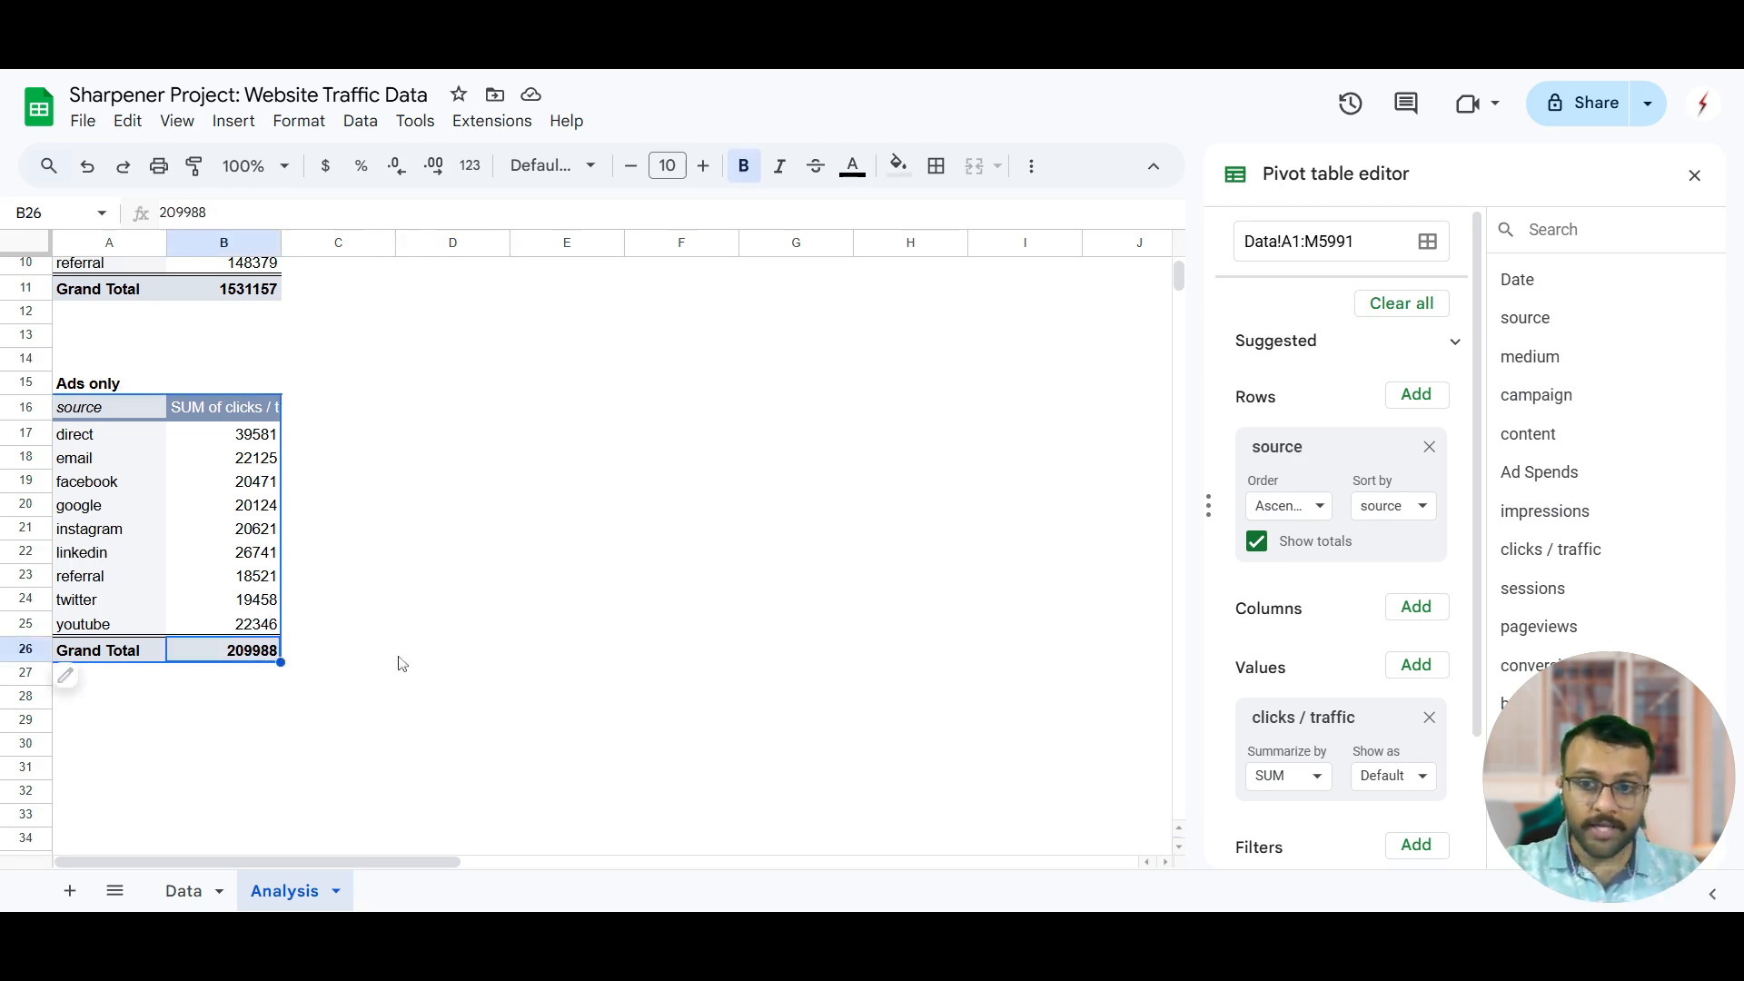
scroll(400, 662, "up", 3)
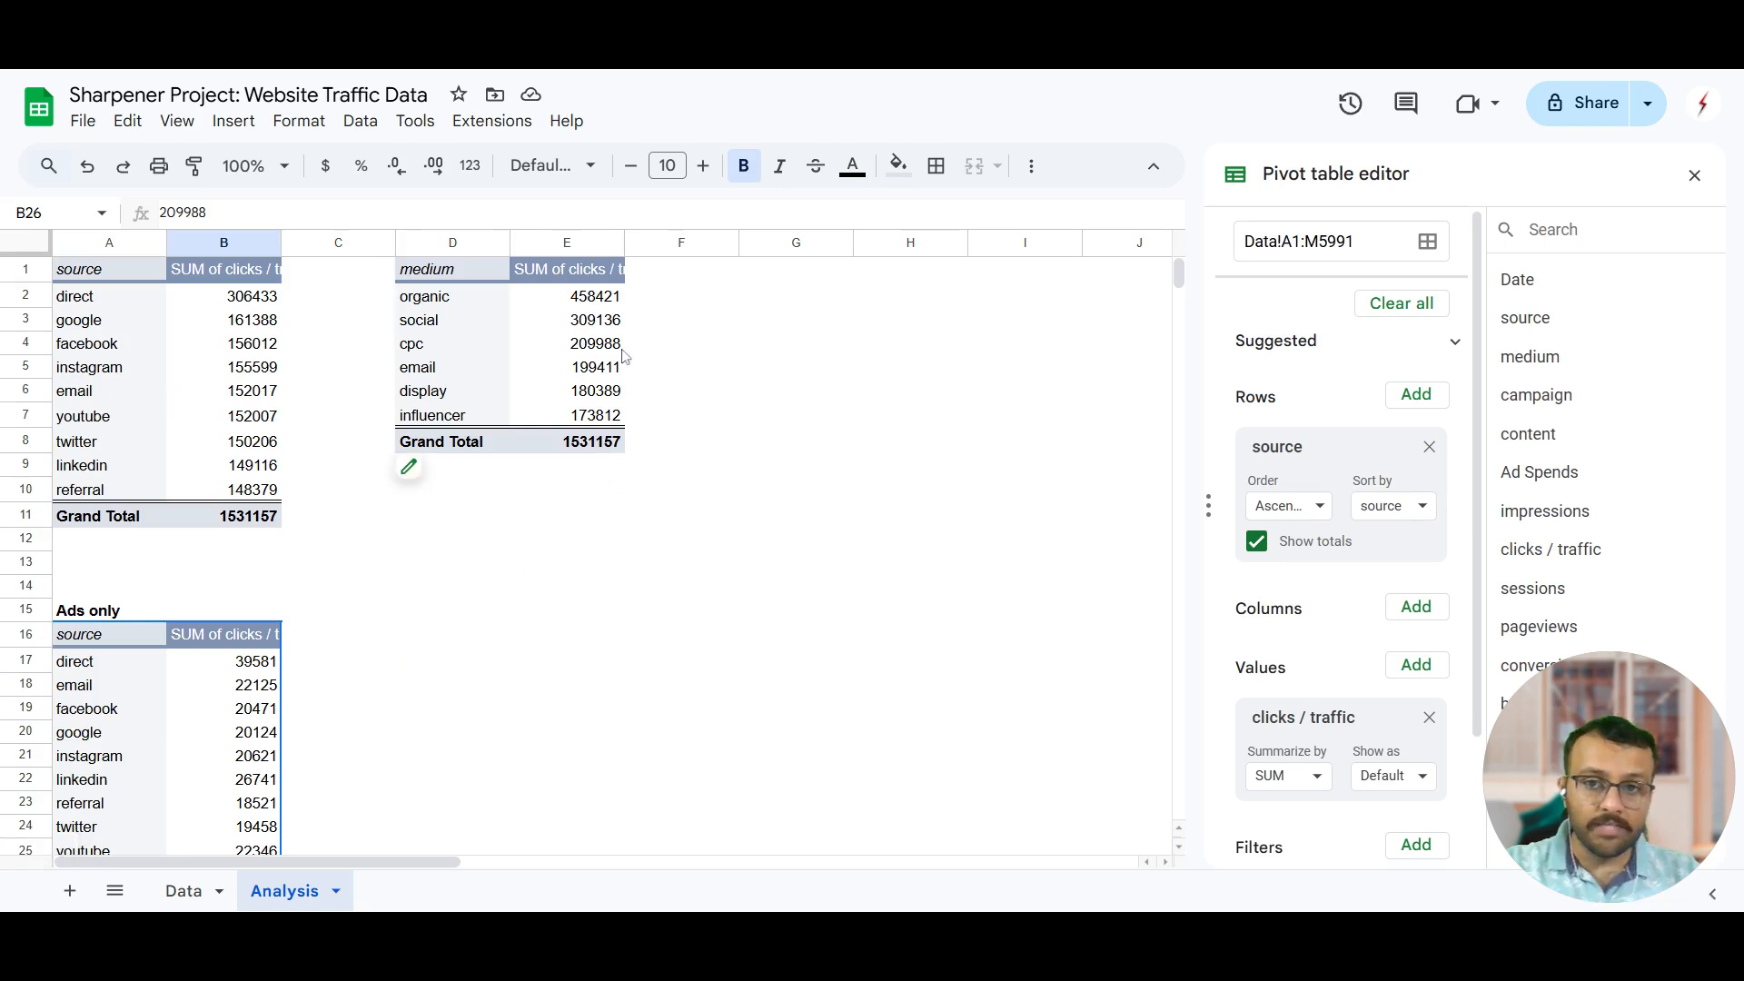
left_click_drag(586, 350, 385, 354)
left_click(749, 518)
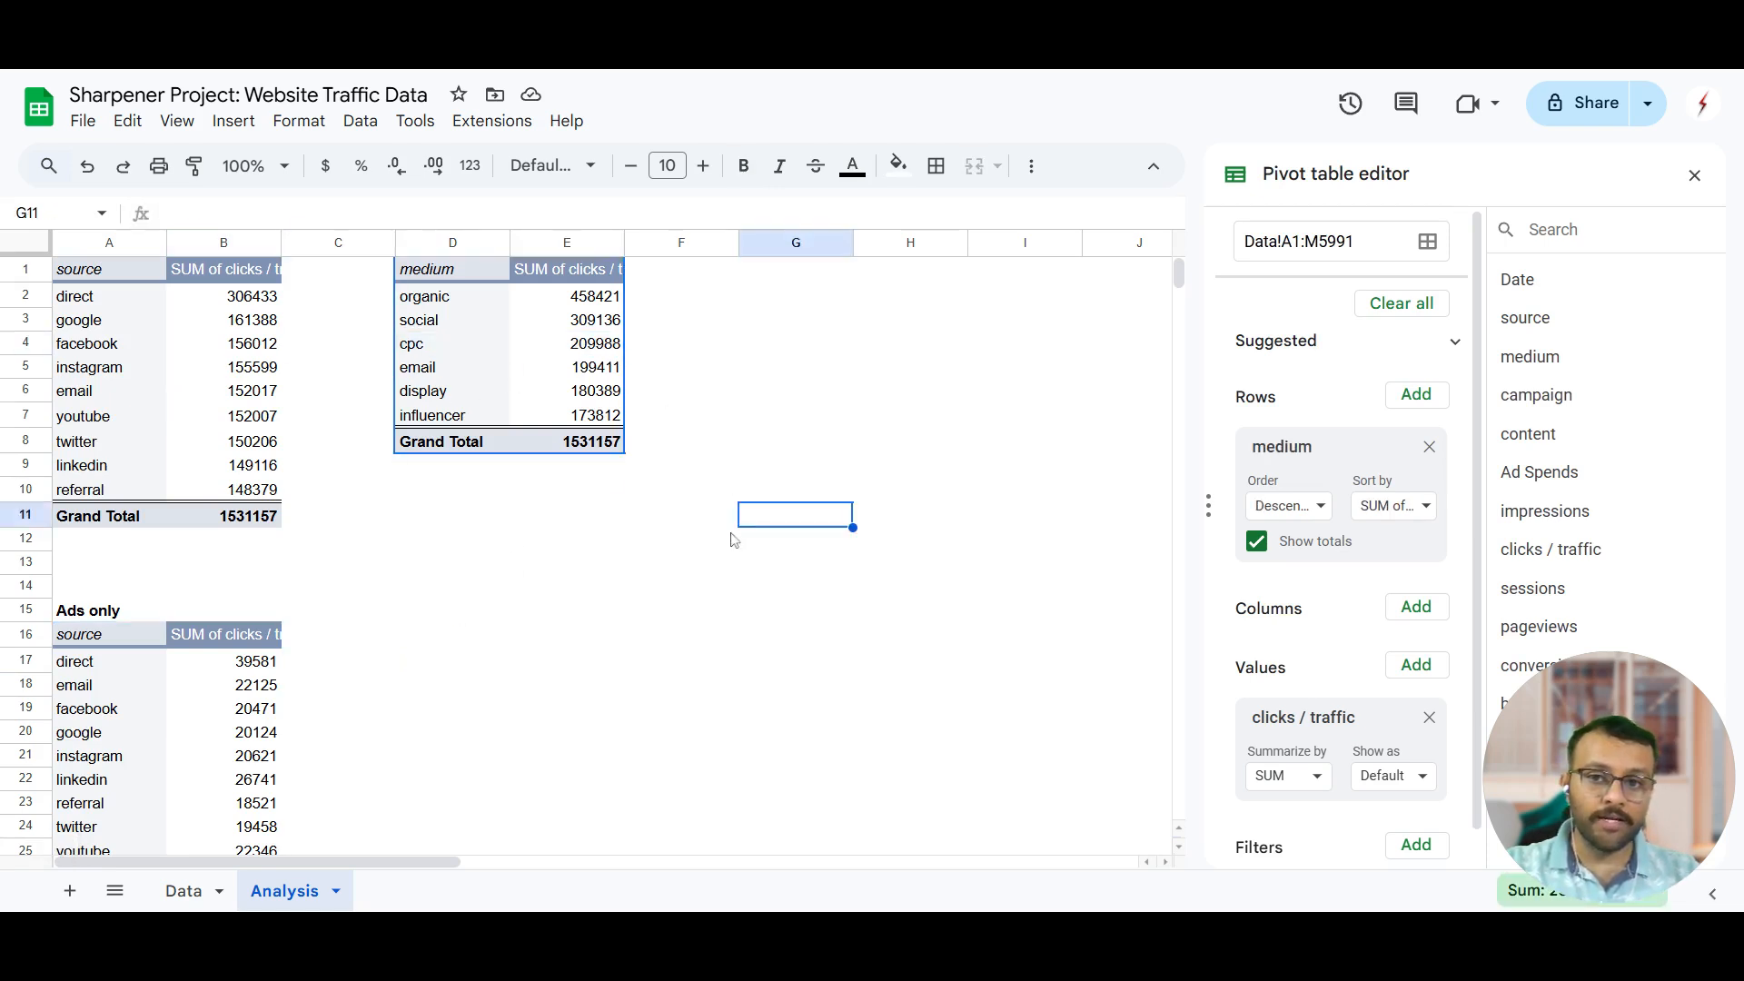
Step: Change the label in cell A15 to "Ads / CPC only"
scroll(363, 591, "down", 2)
double_click(81, 502)
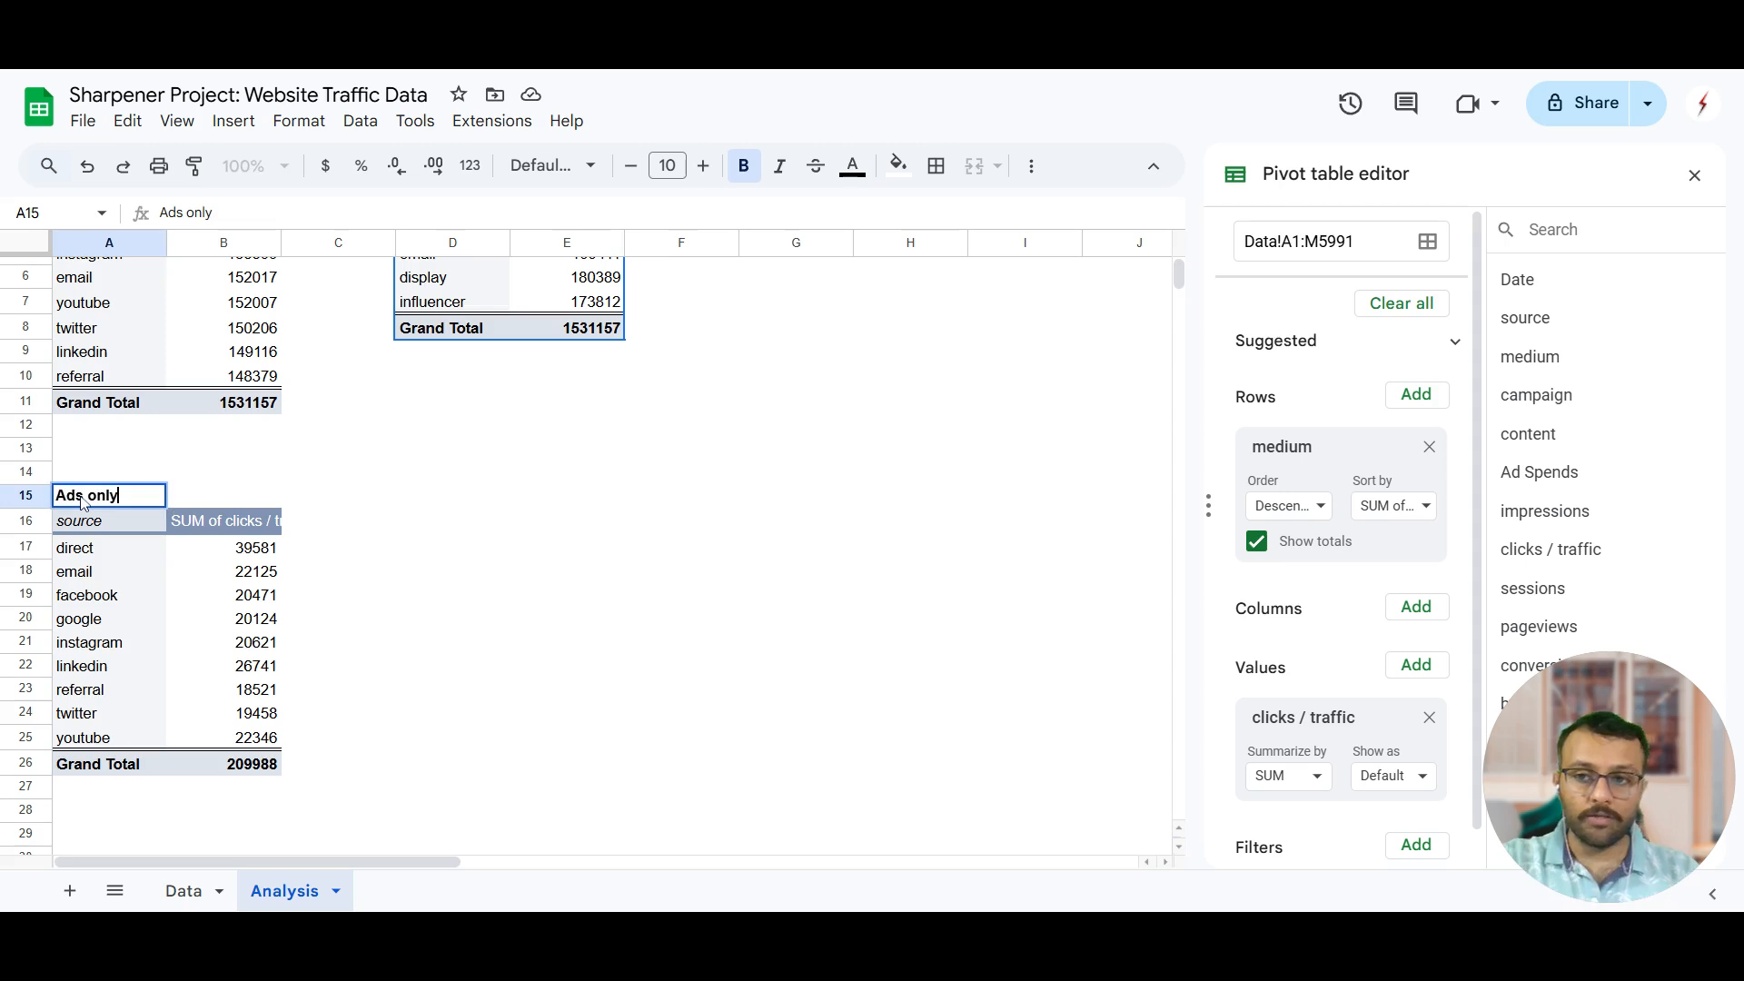
left_click(81, 502)
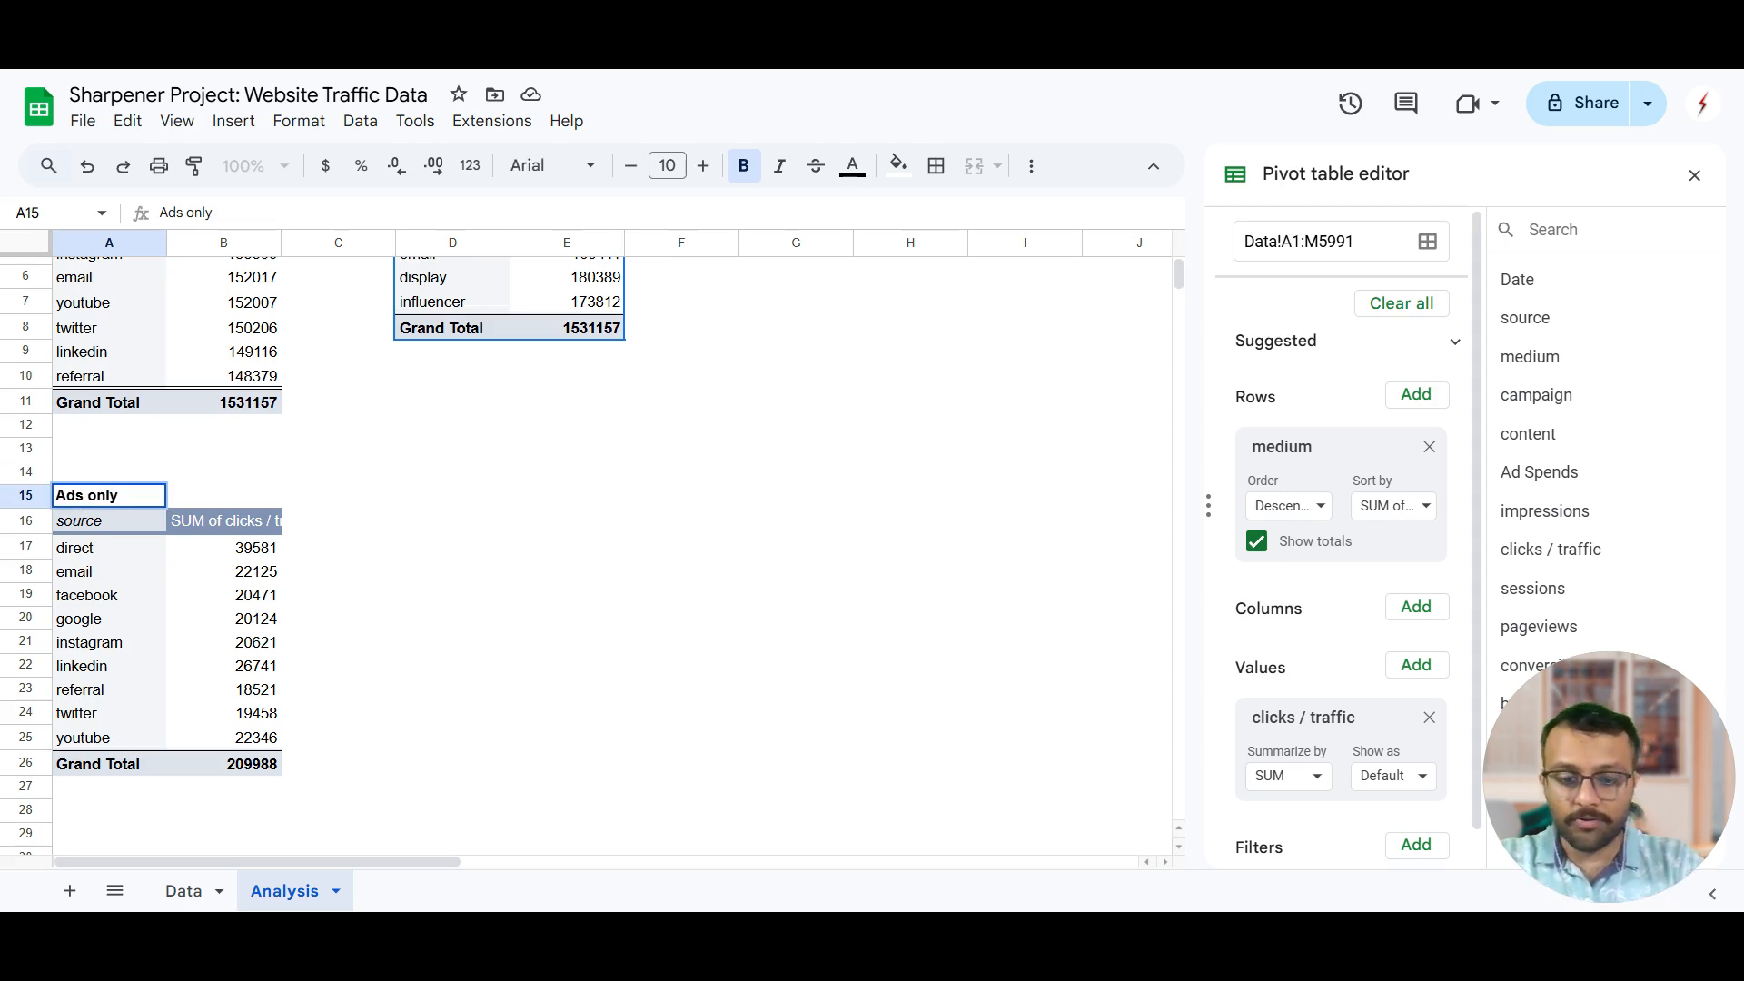
type("/ CPC")
key("Return")
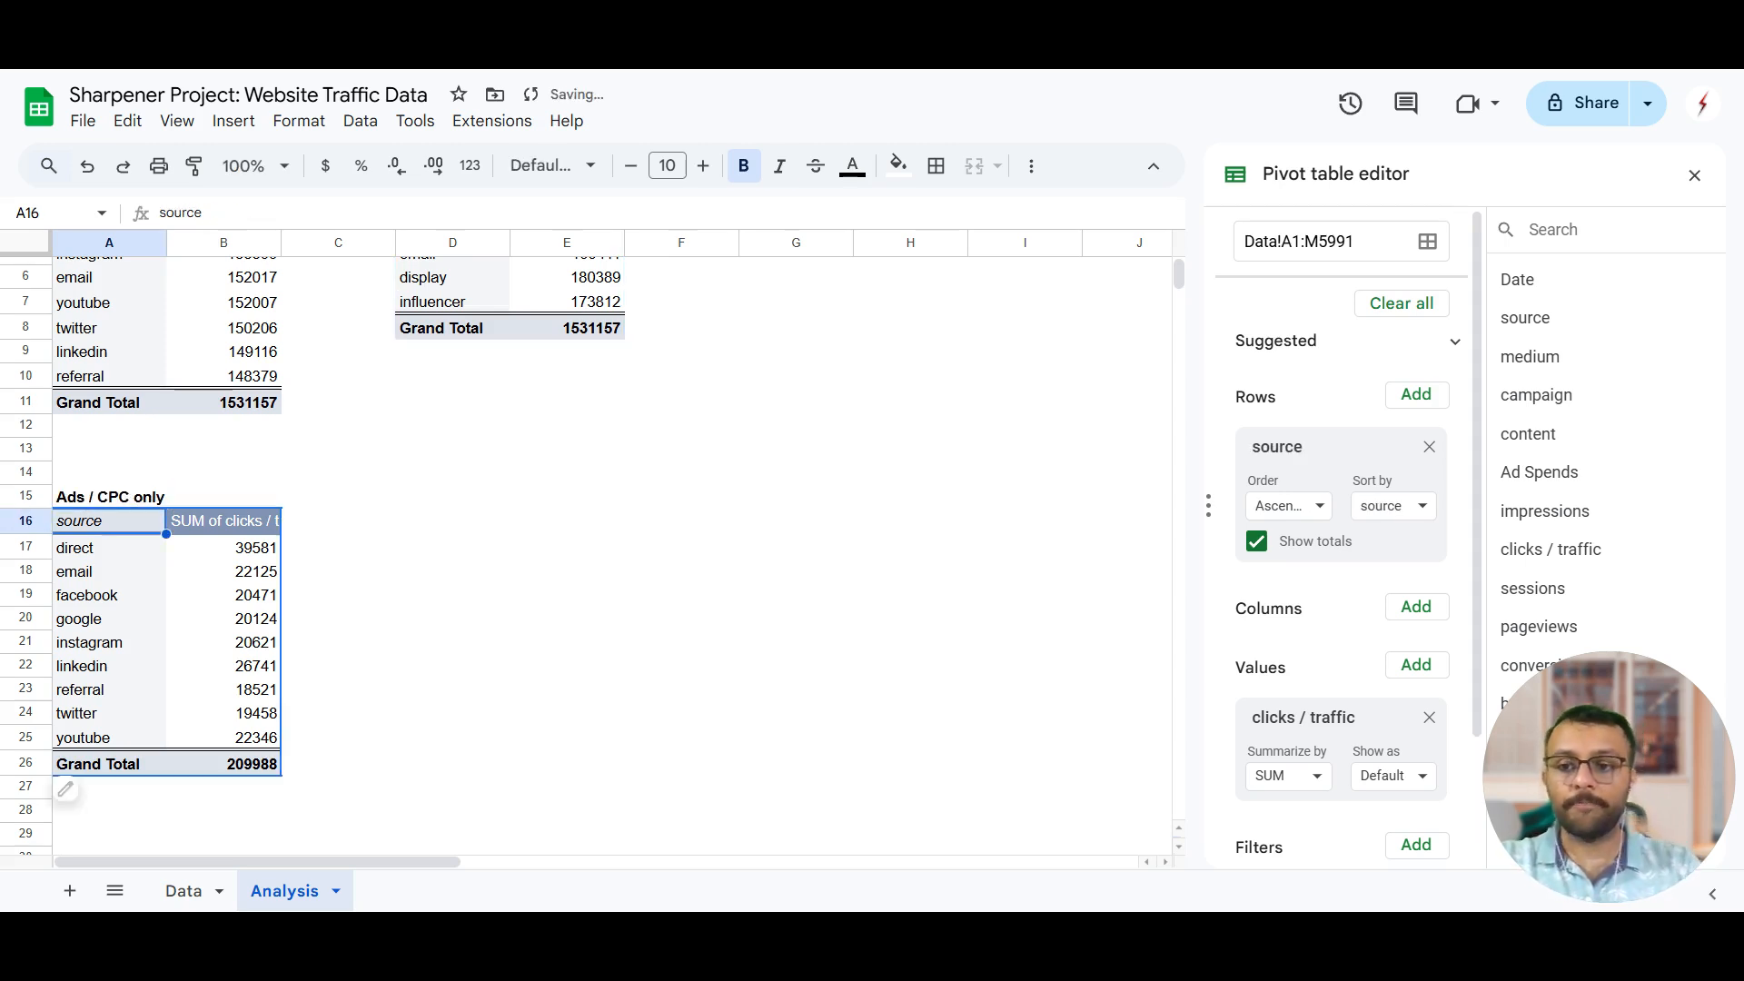
left_click(418, 627)
left_click(141, 579)
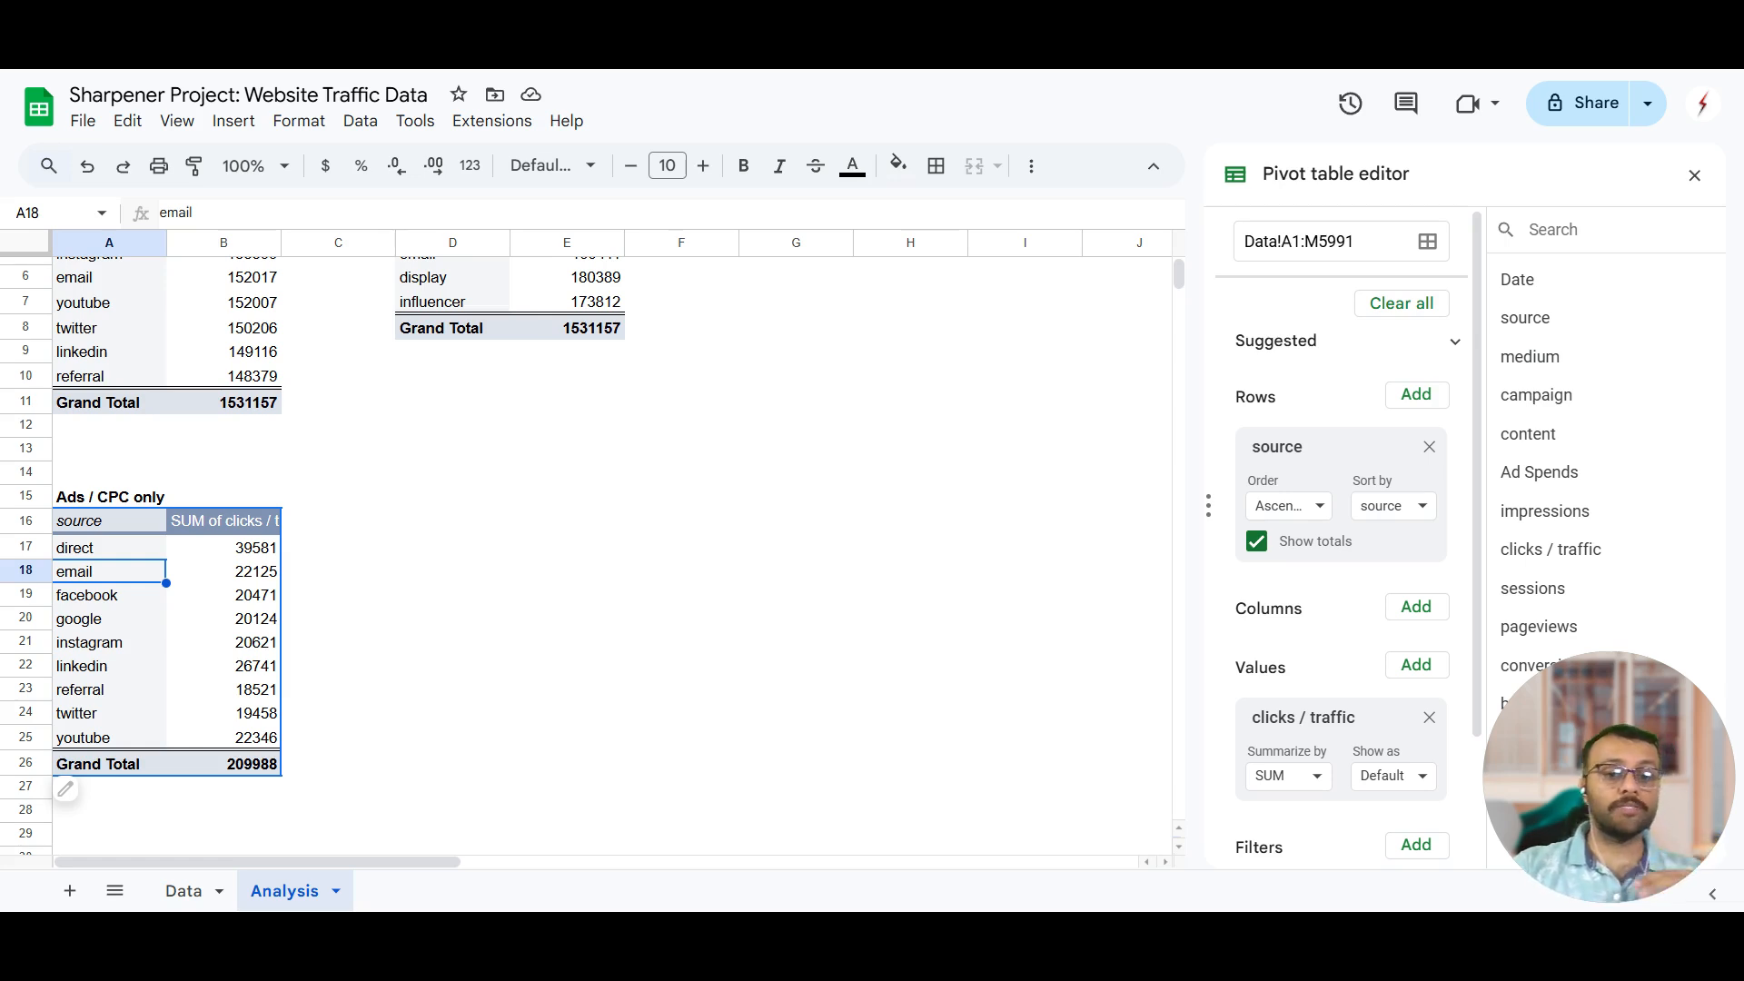
Step: Insert a column before sessions in the Data sheet and give it the header "Cost per click"
left_click(185, 893)
left_click(1120, 469)
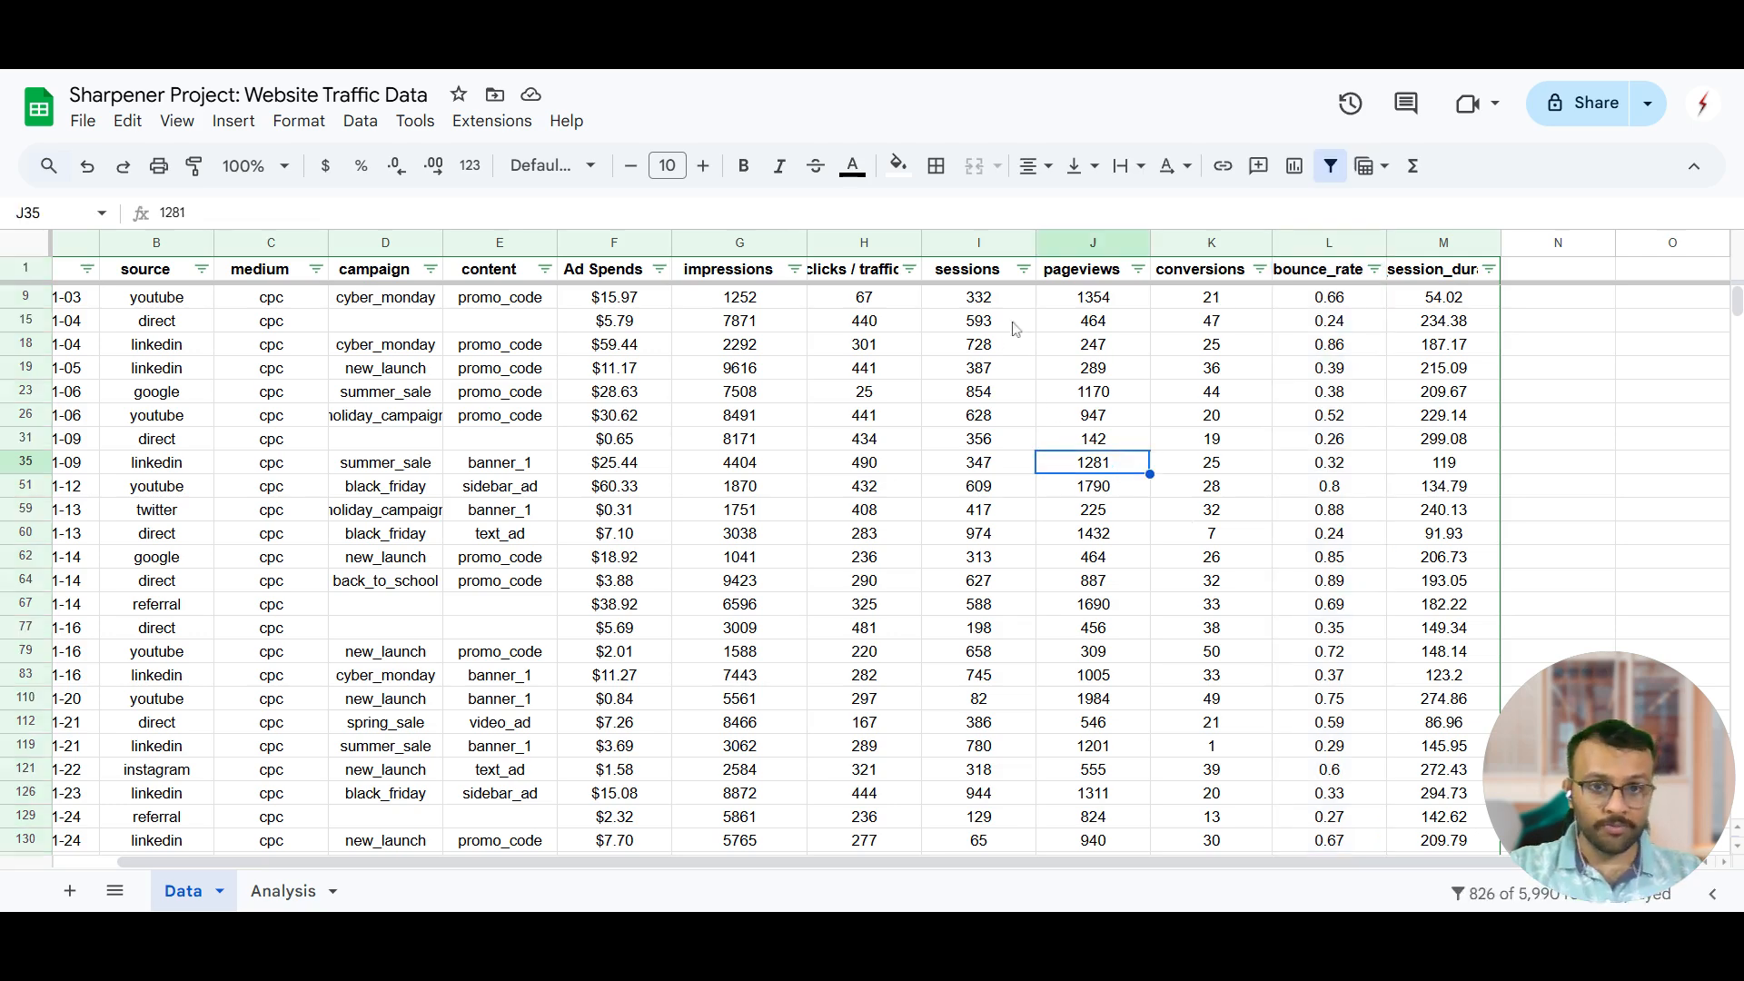
right_click(993, 238)
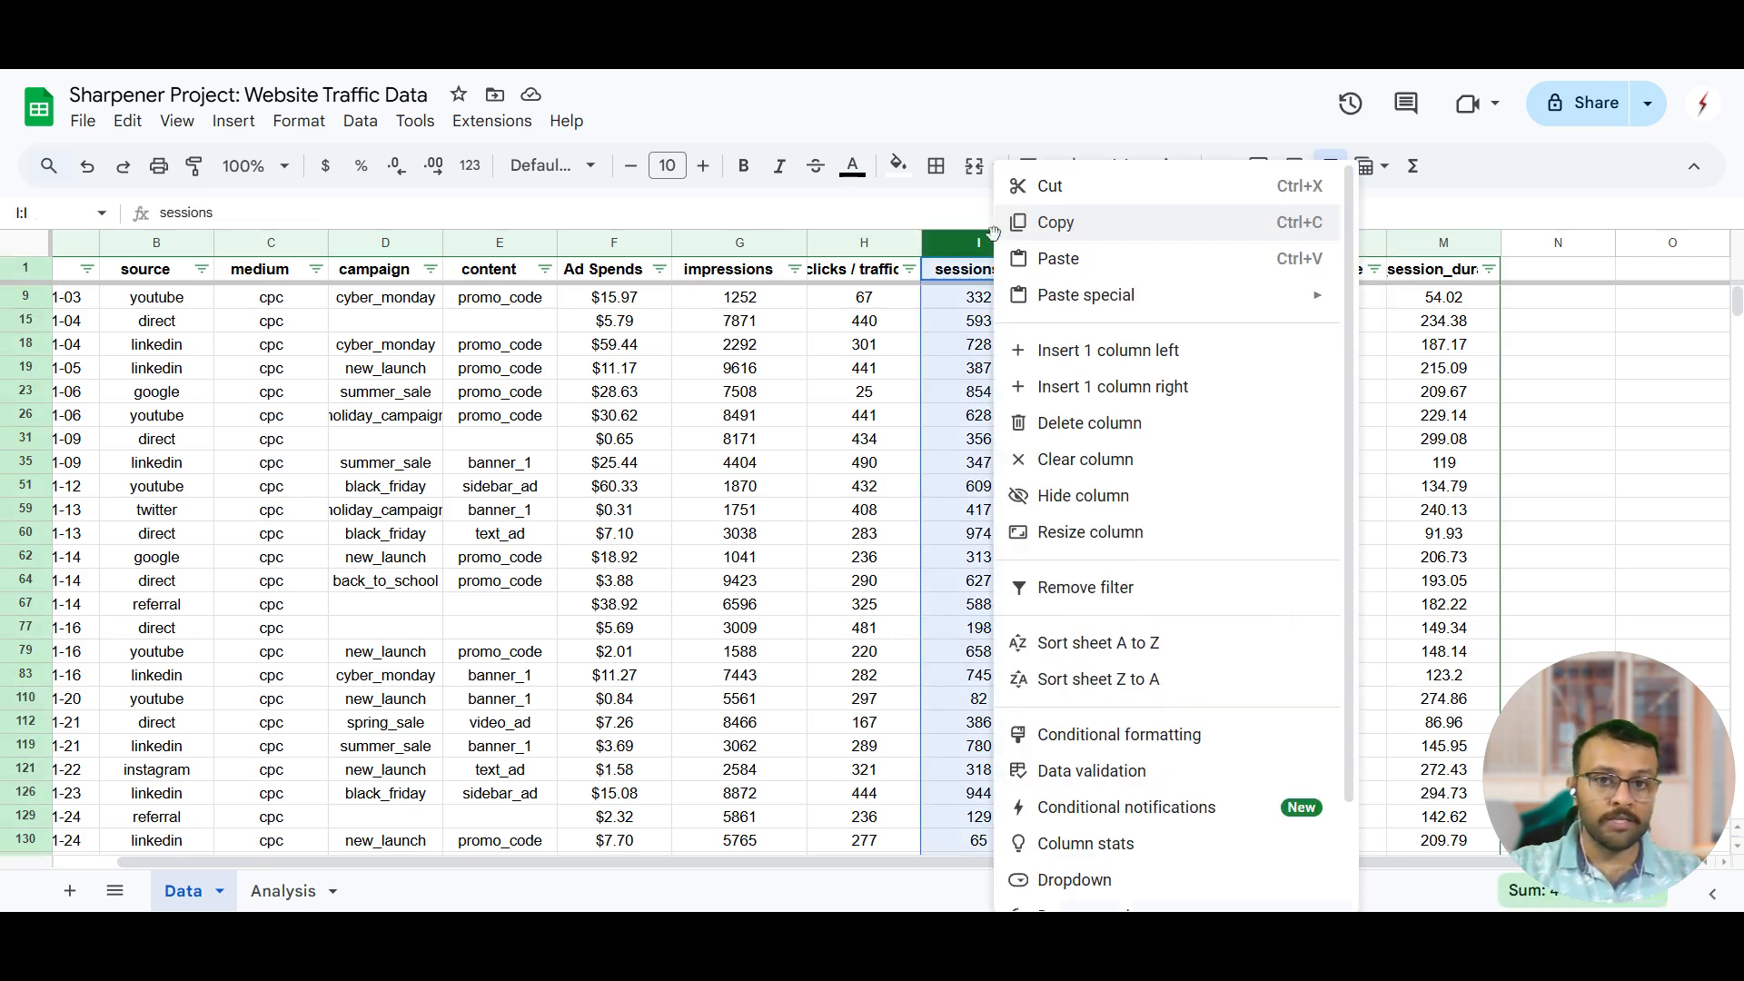
left_click(1127, 352)
left_click(983, 278)
type("C")
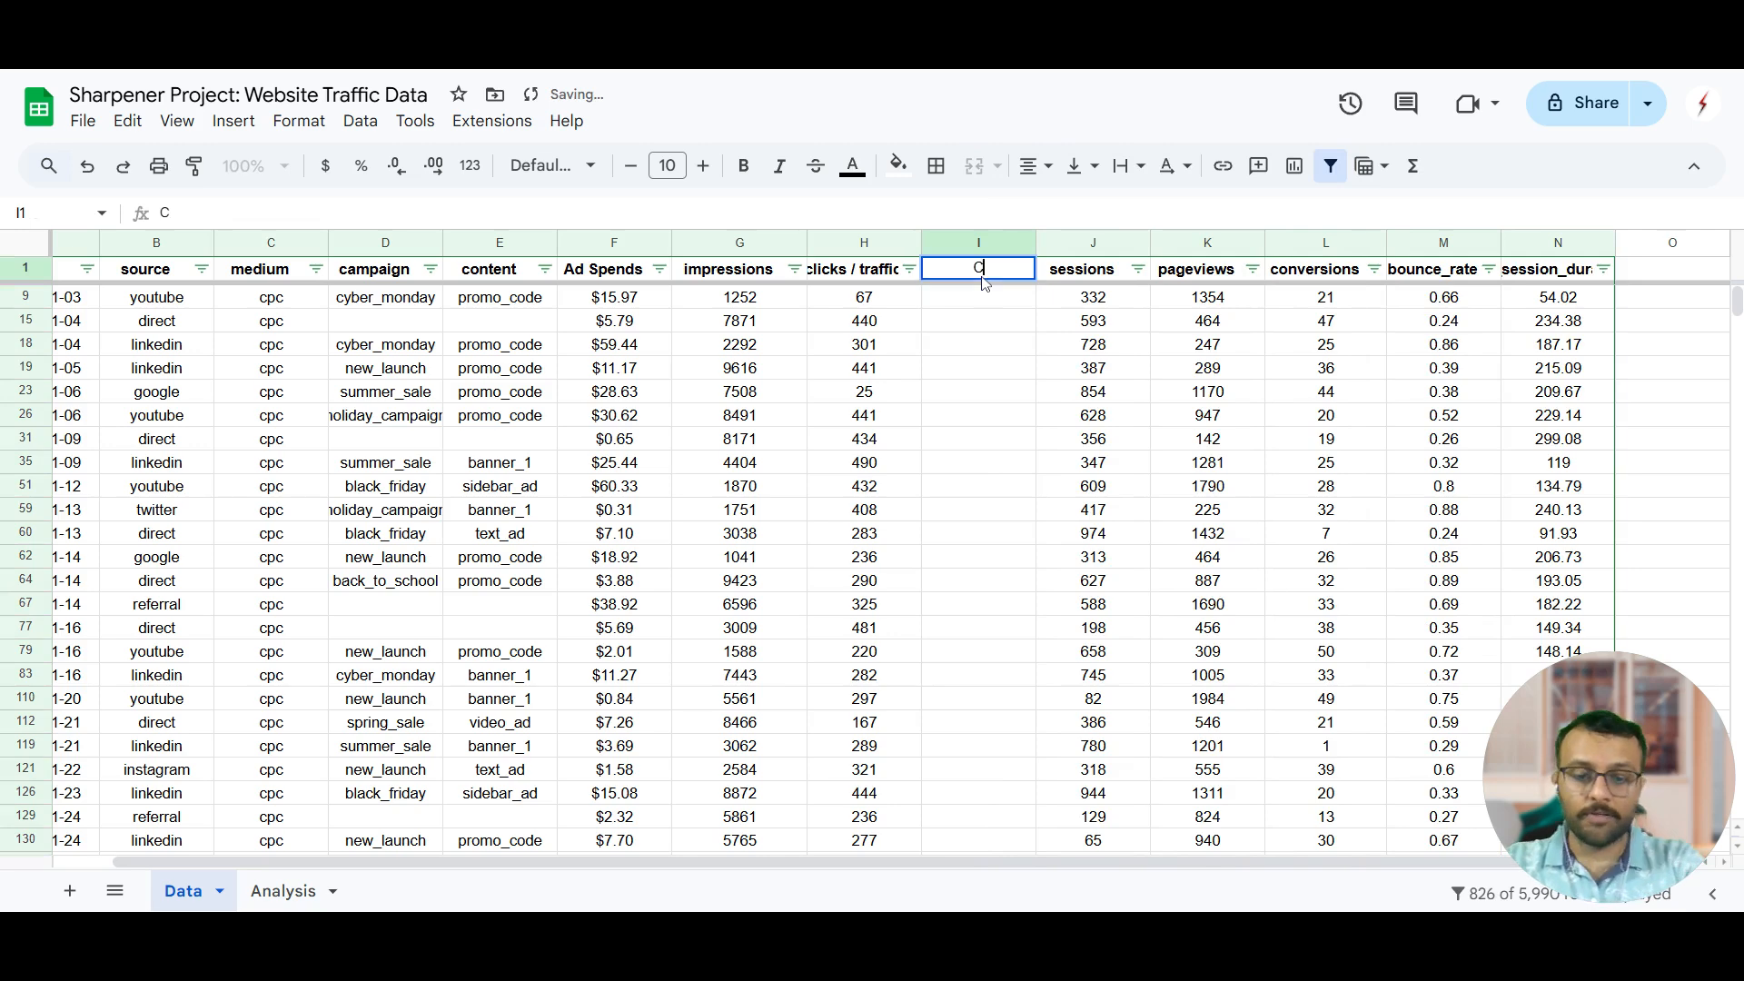
type("ost per click")
key("Return")
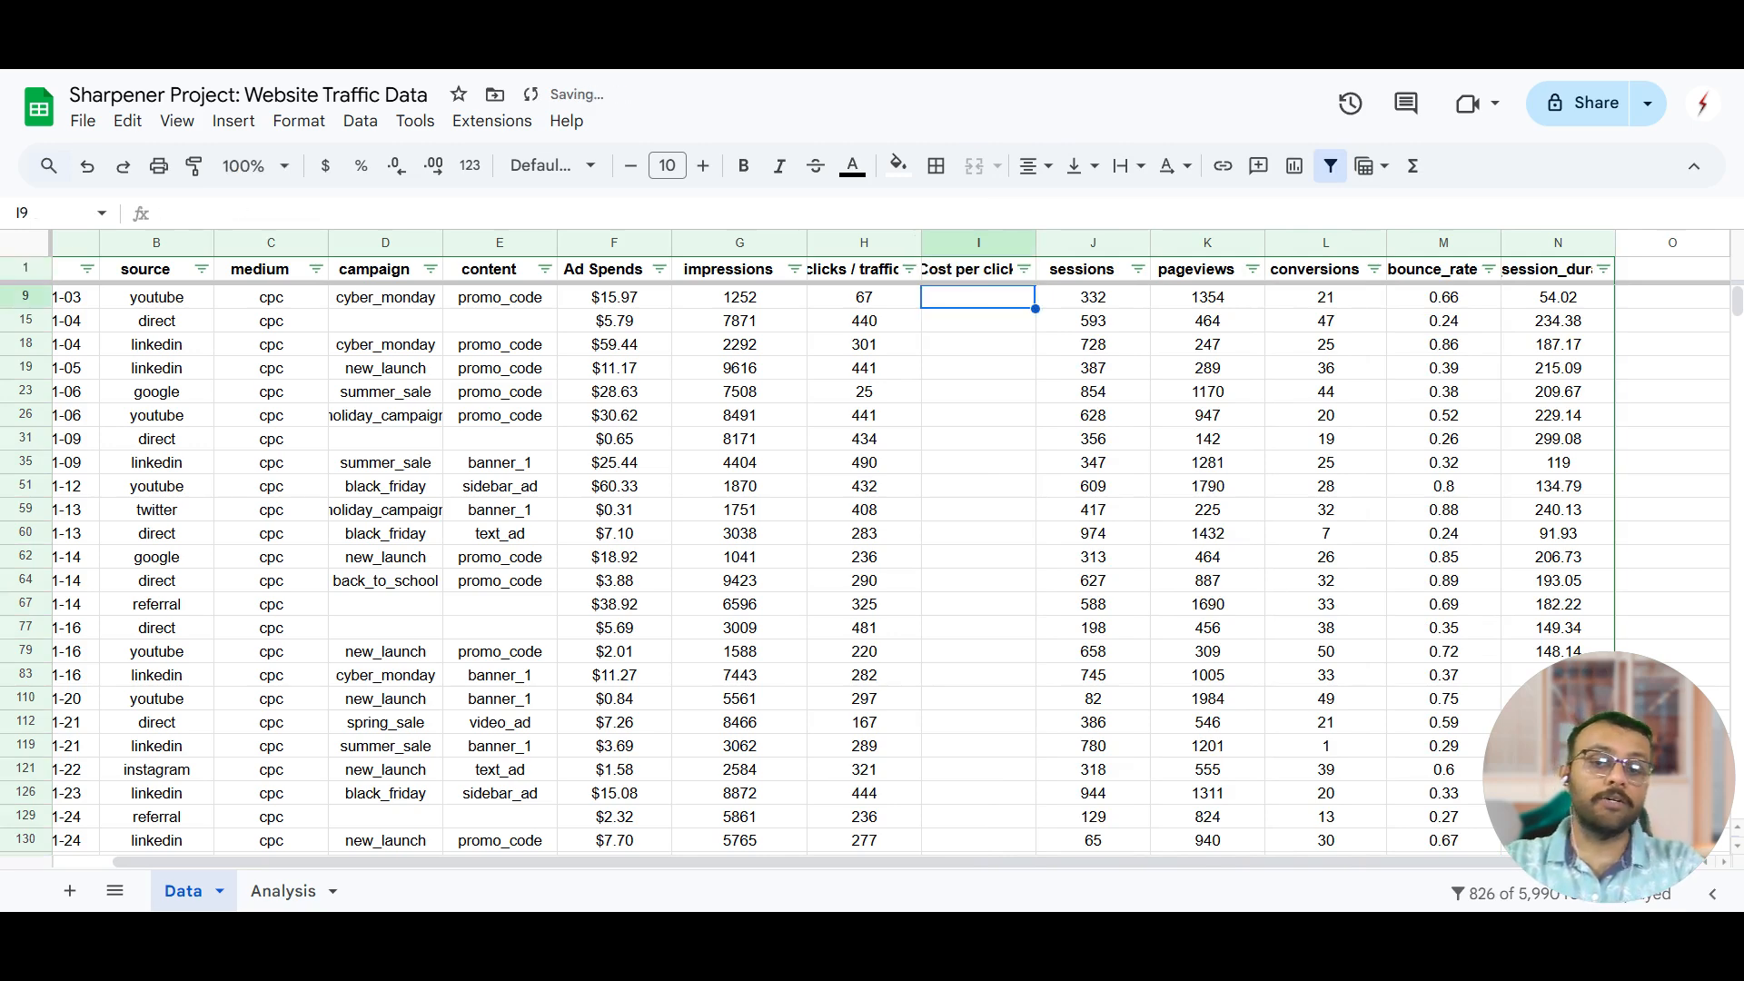
left_click(879, 299)
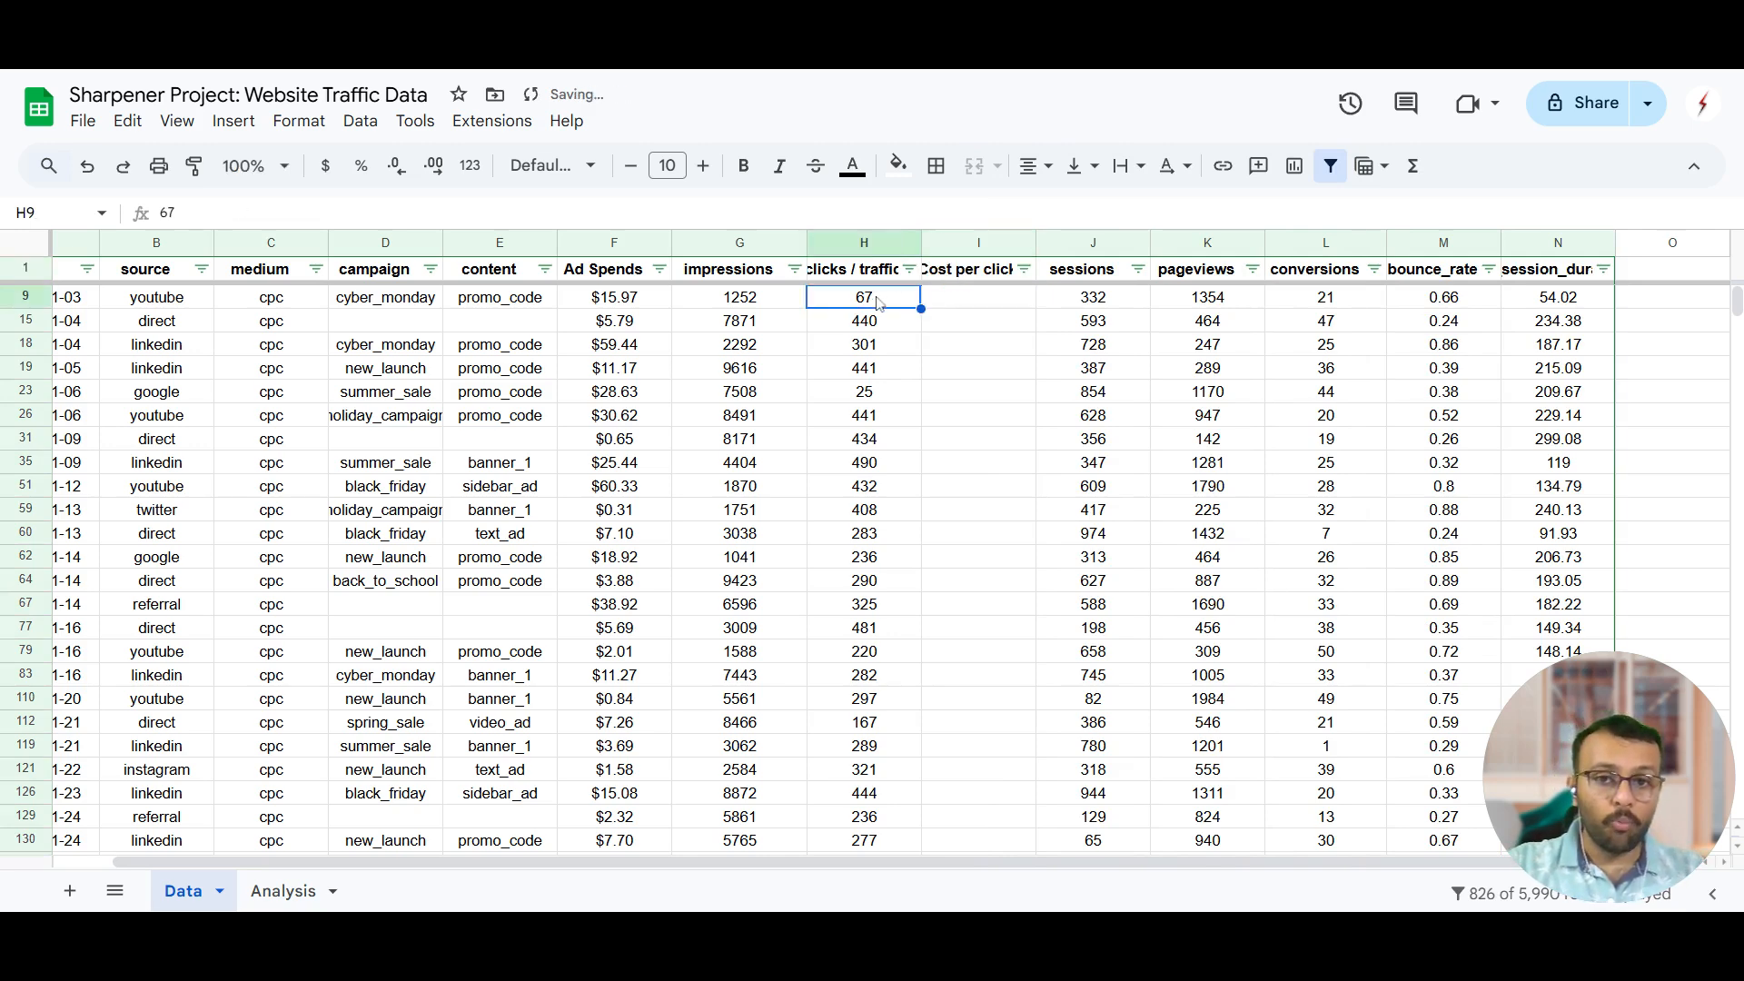
left_click(1004, 271)
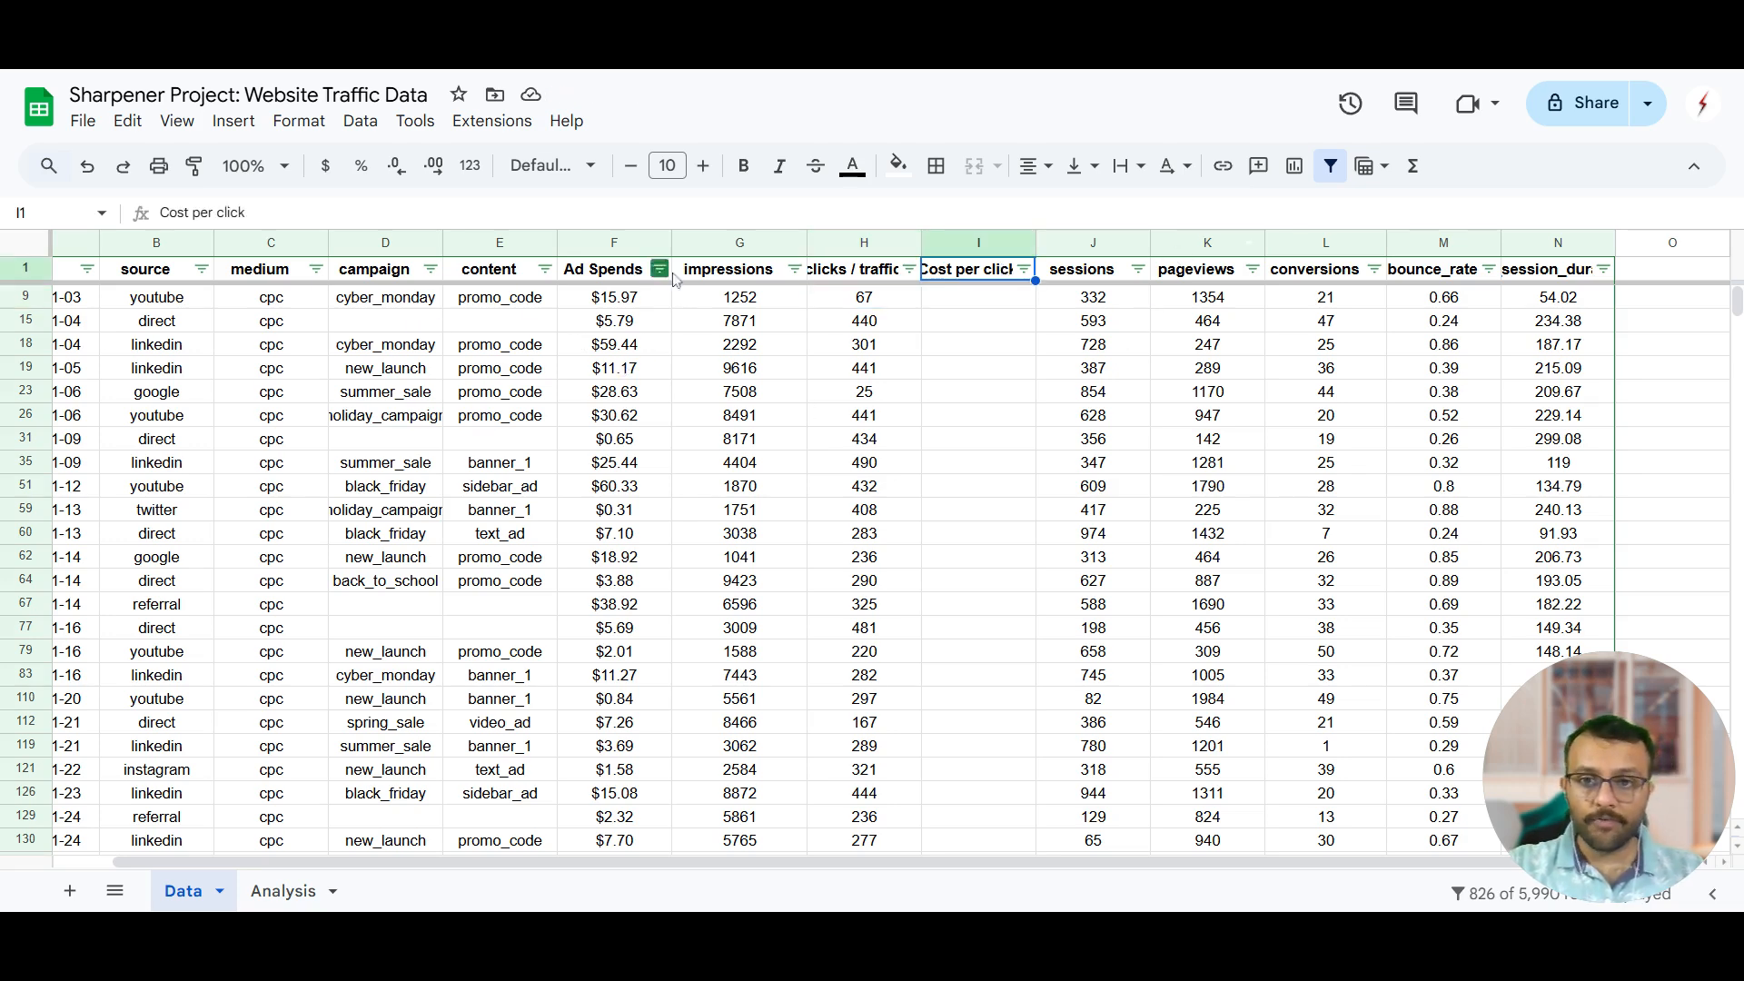
Step: Clear the current filter and recreate it over the data range A1:N5988
left_click(316, 269)
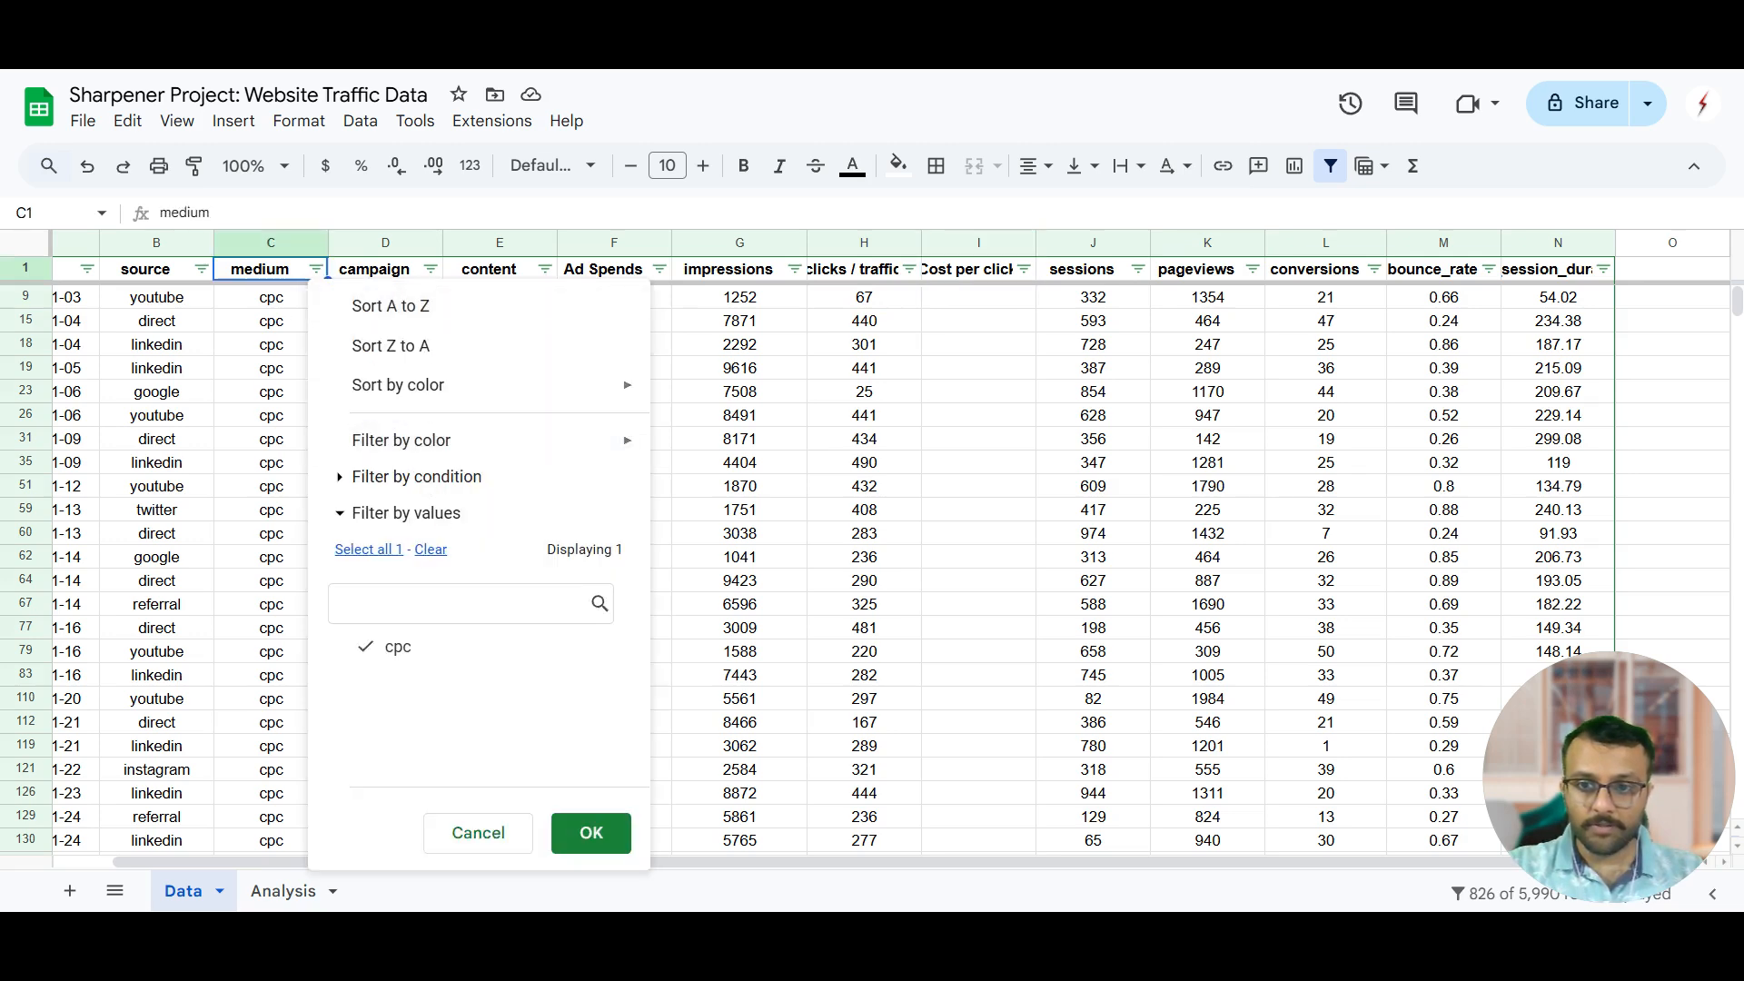
left_click(270, 586)
left_click(300, 377)
key("Left")
key("Left")
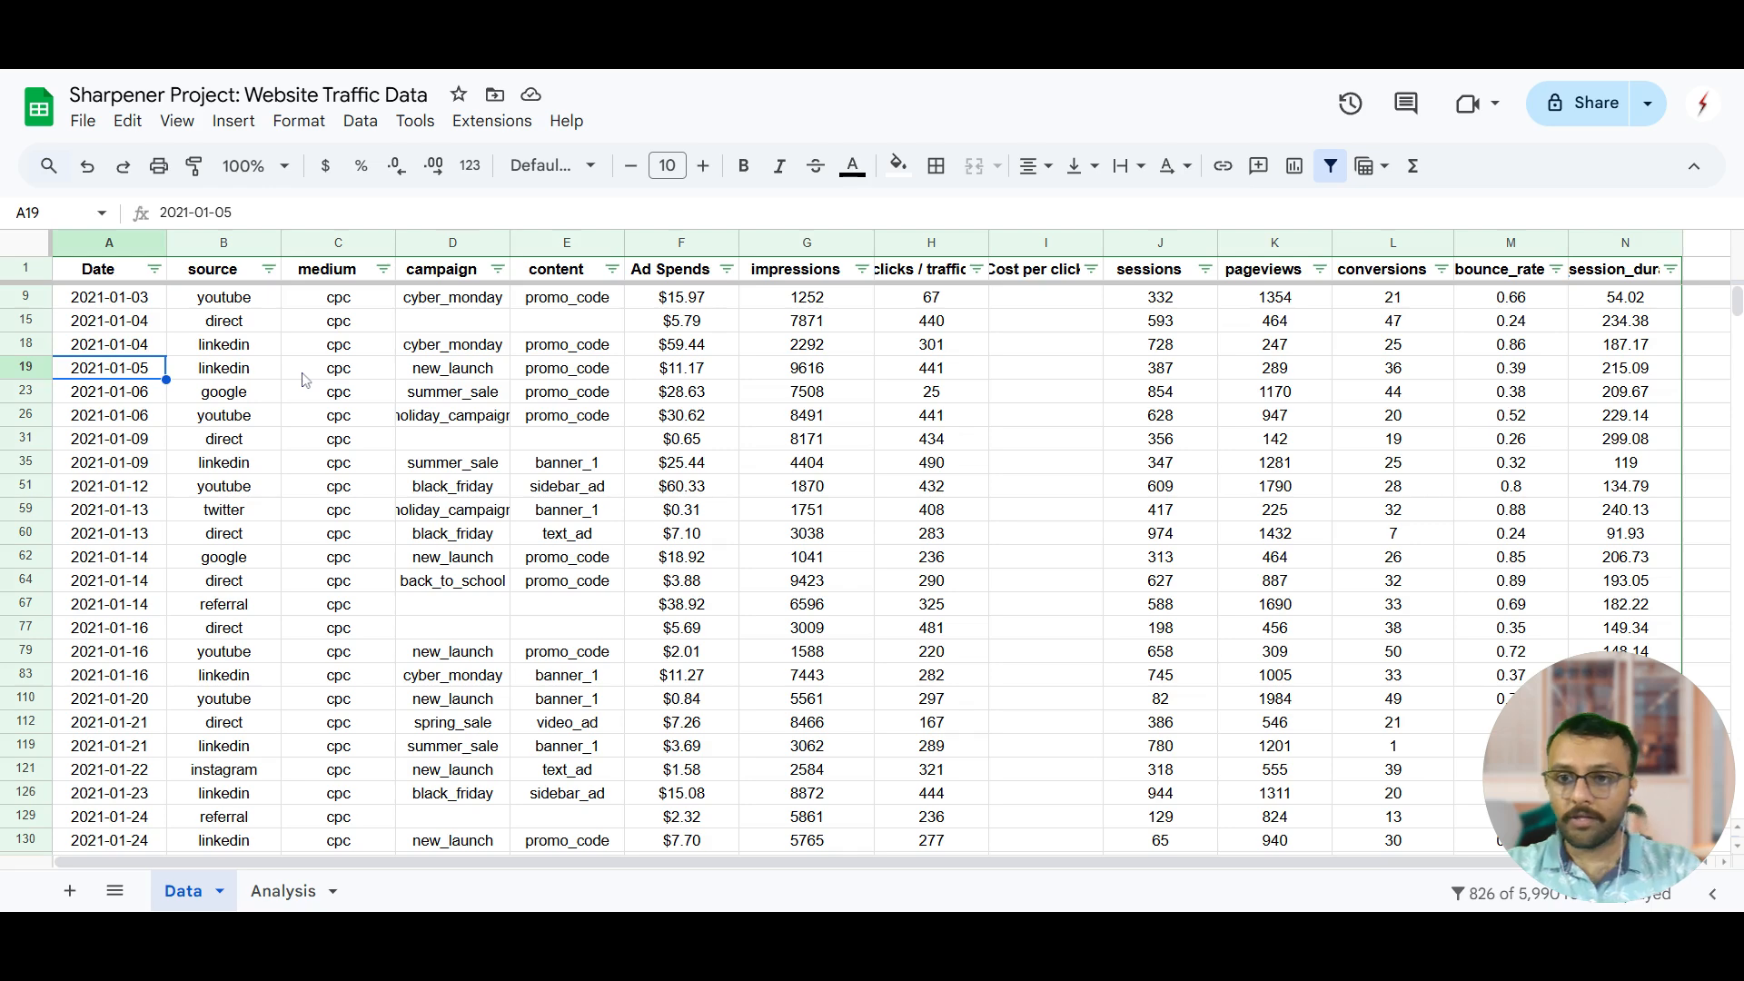
key("ctrl+Up")
key("ctrl+a")
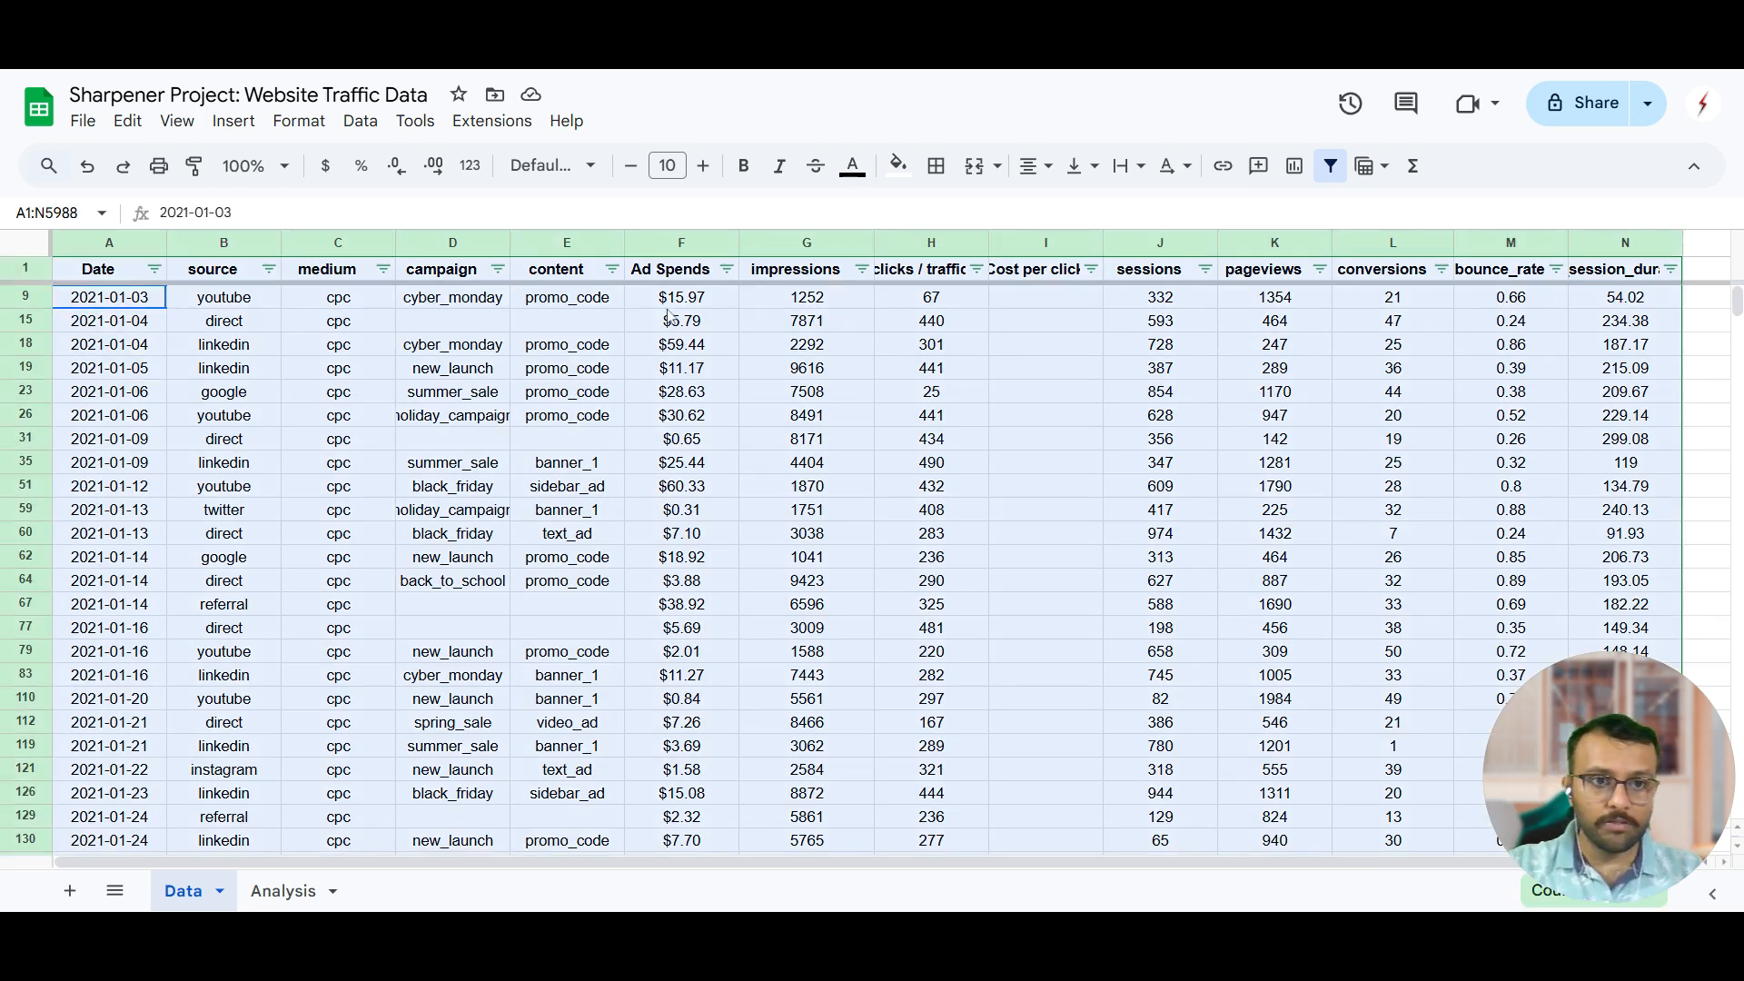
left_click(1331, 167)
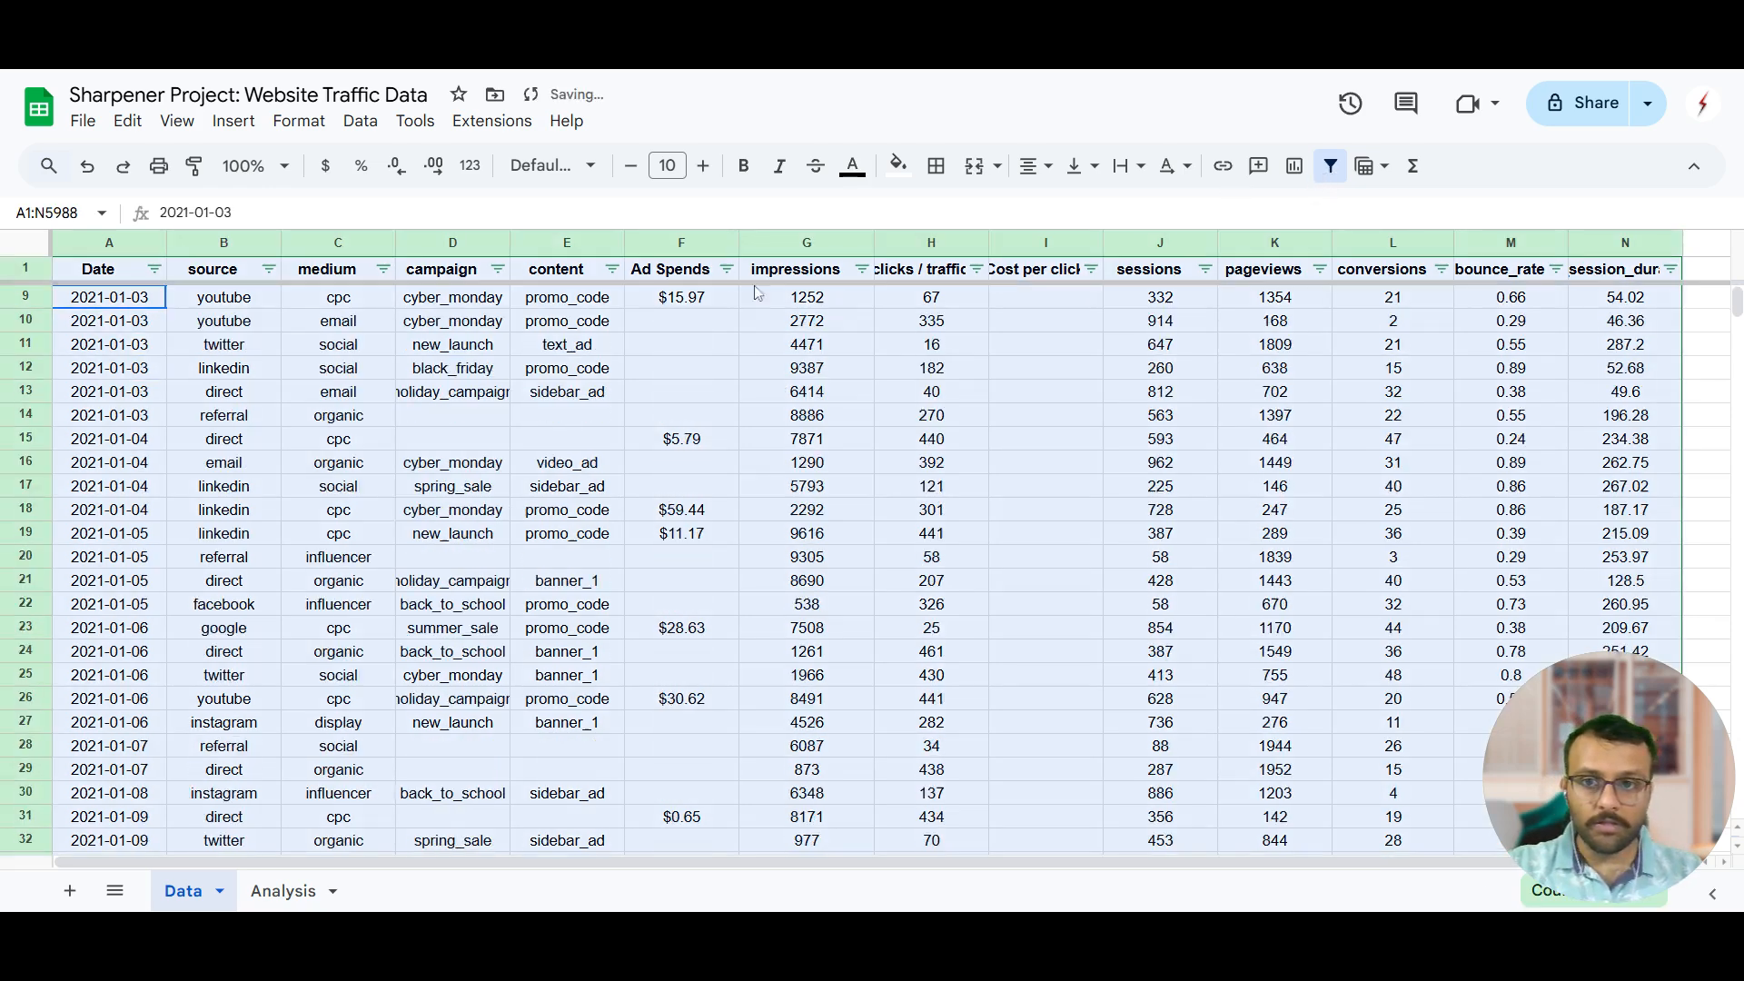
Step: Filter the medium column to show only cpc rows
left_click(306, 395)
left_click(384, 269)
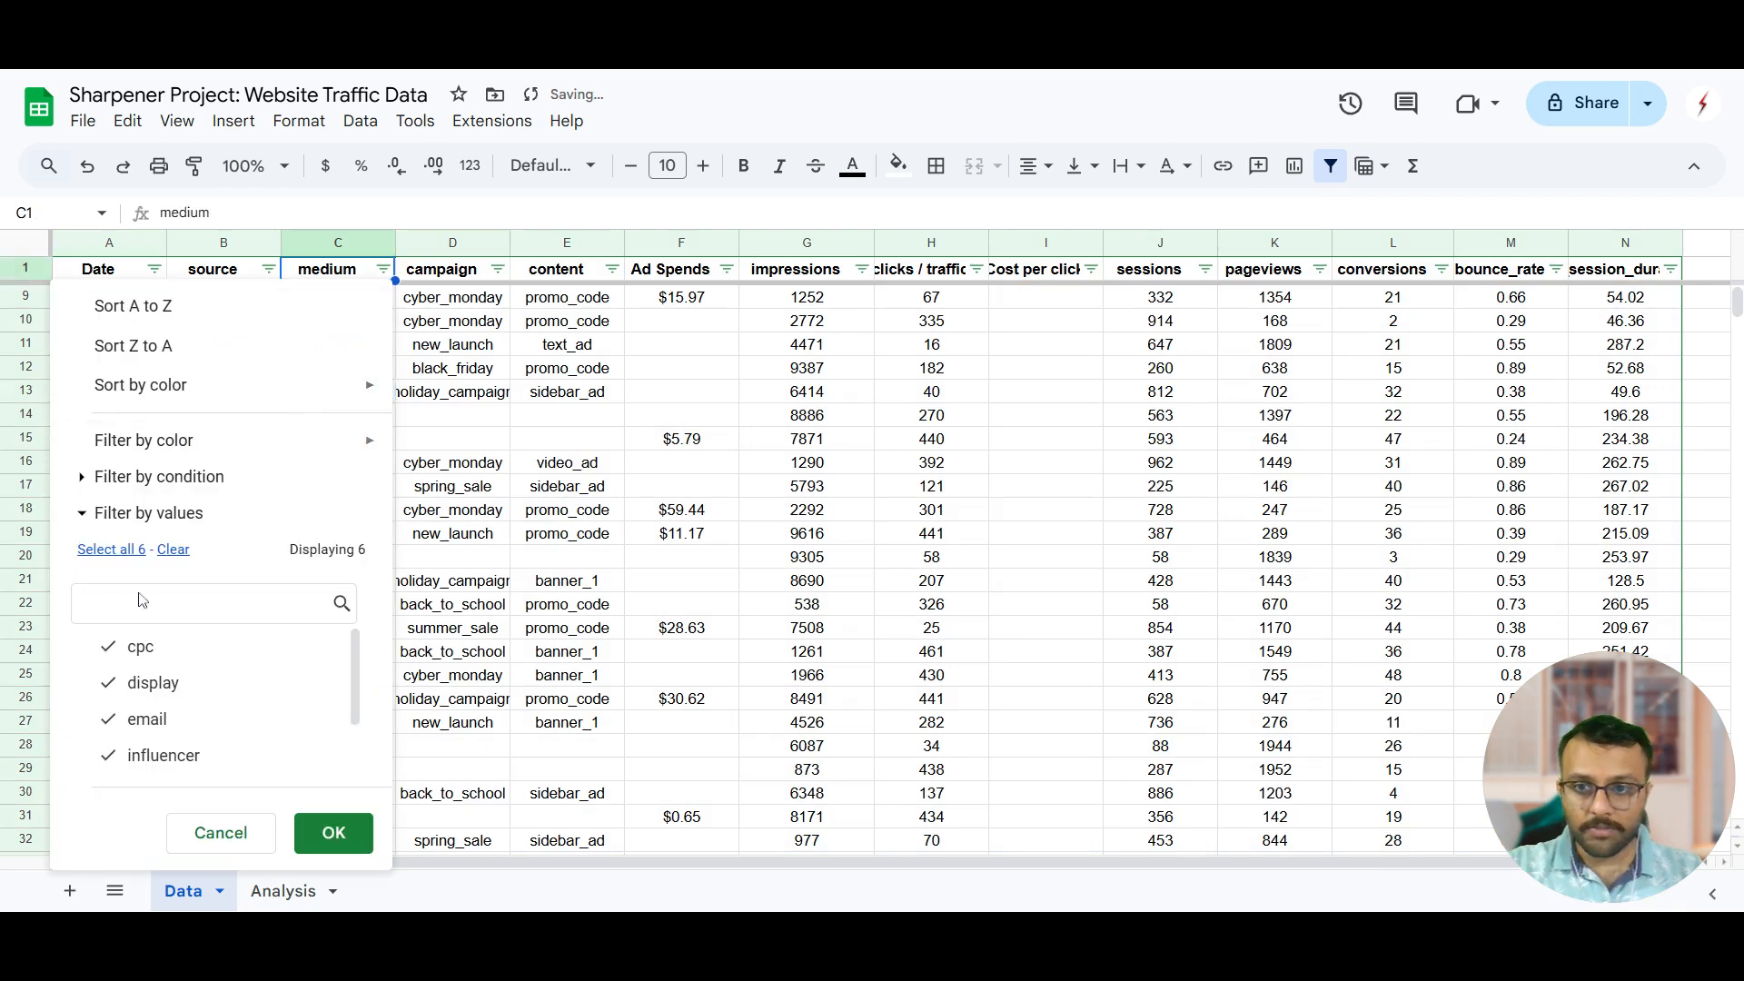
left_click(172, 548)
left_click(138, 649)
left_click(333, 833)
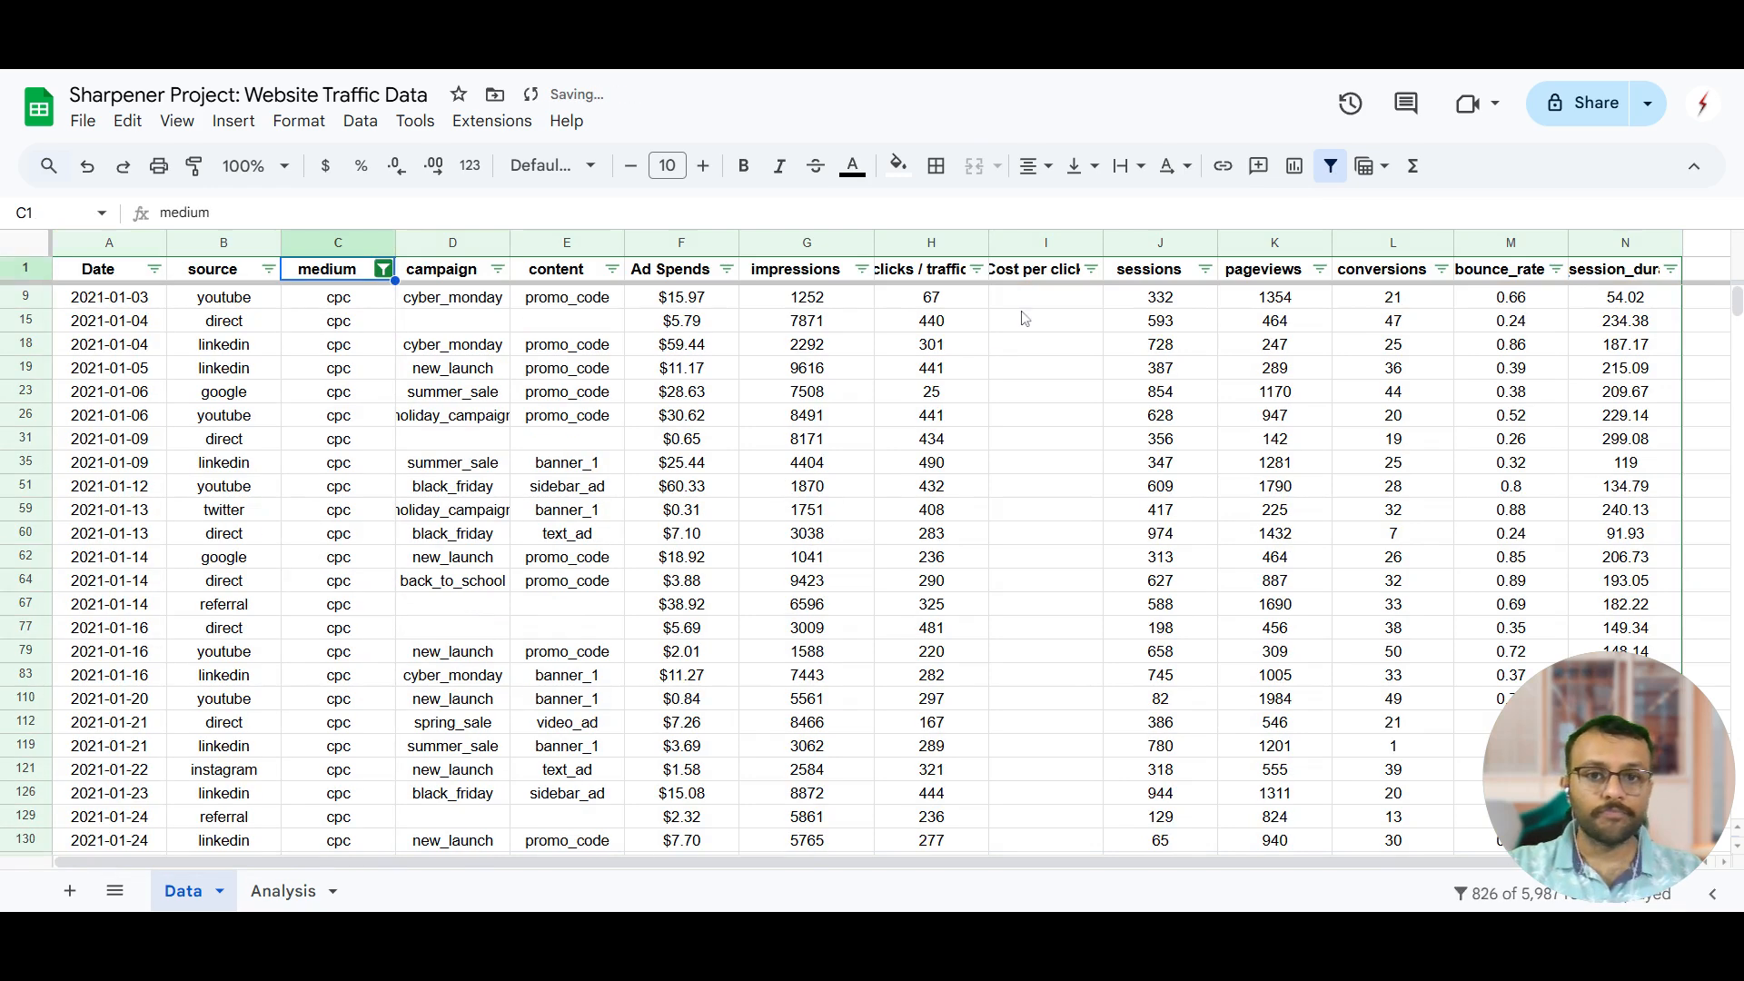
Step: Calculate the cost per click in I9 by dividing ad spend by clicks with =F9/H9
left_click(1024, 306)
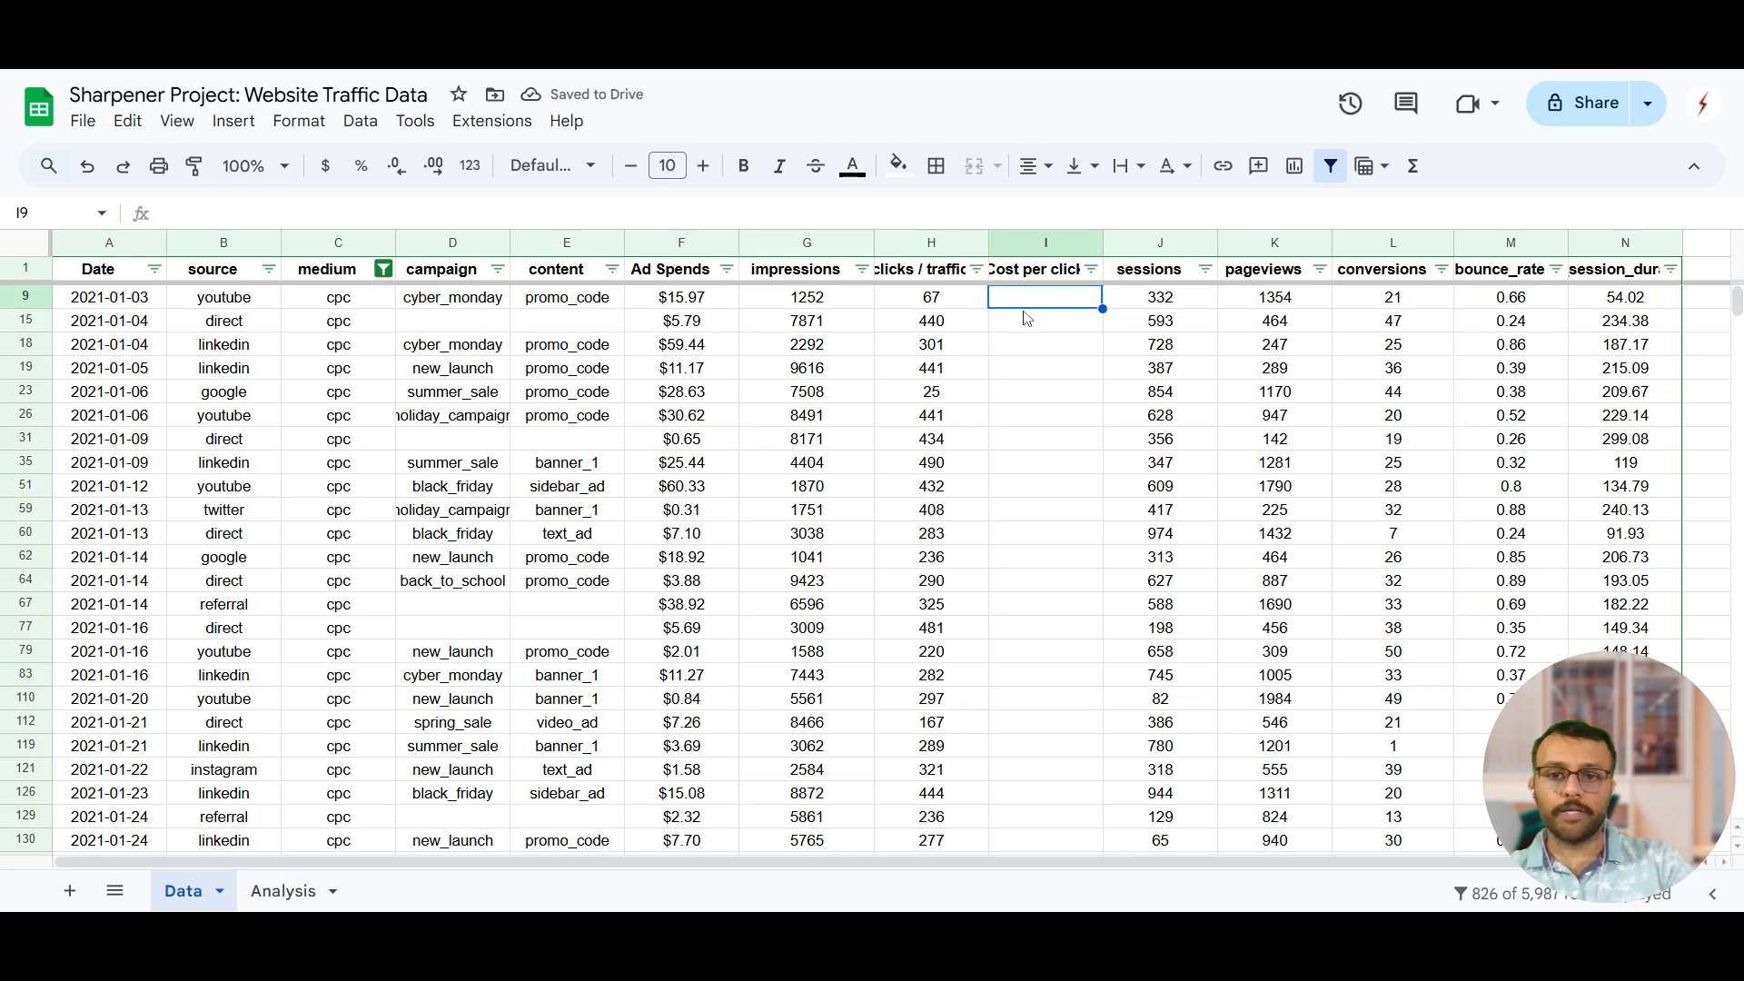
type("=")
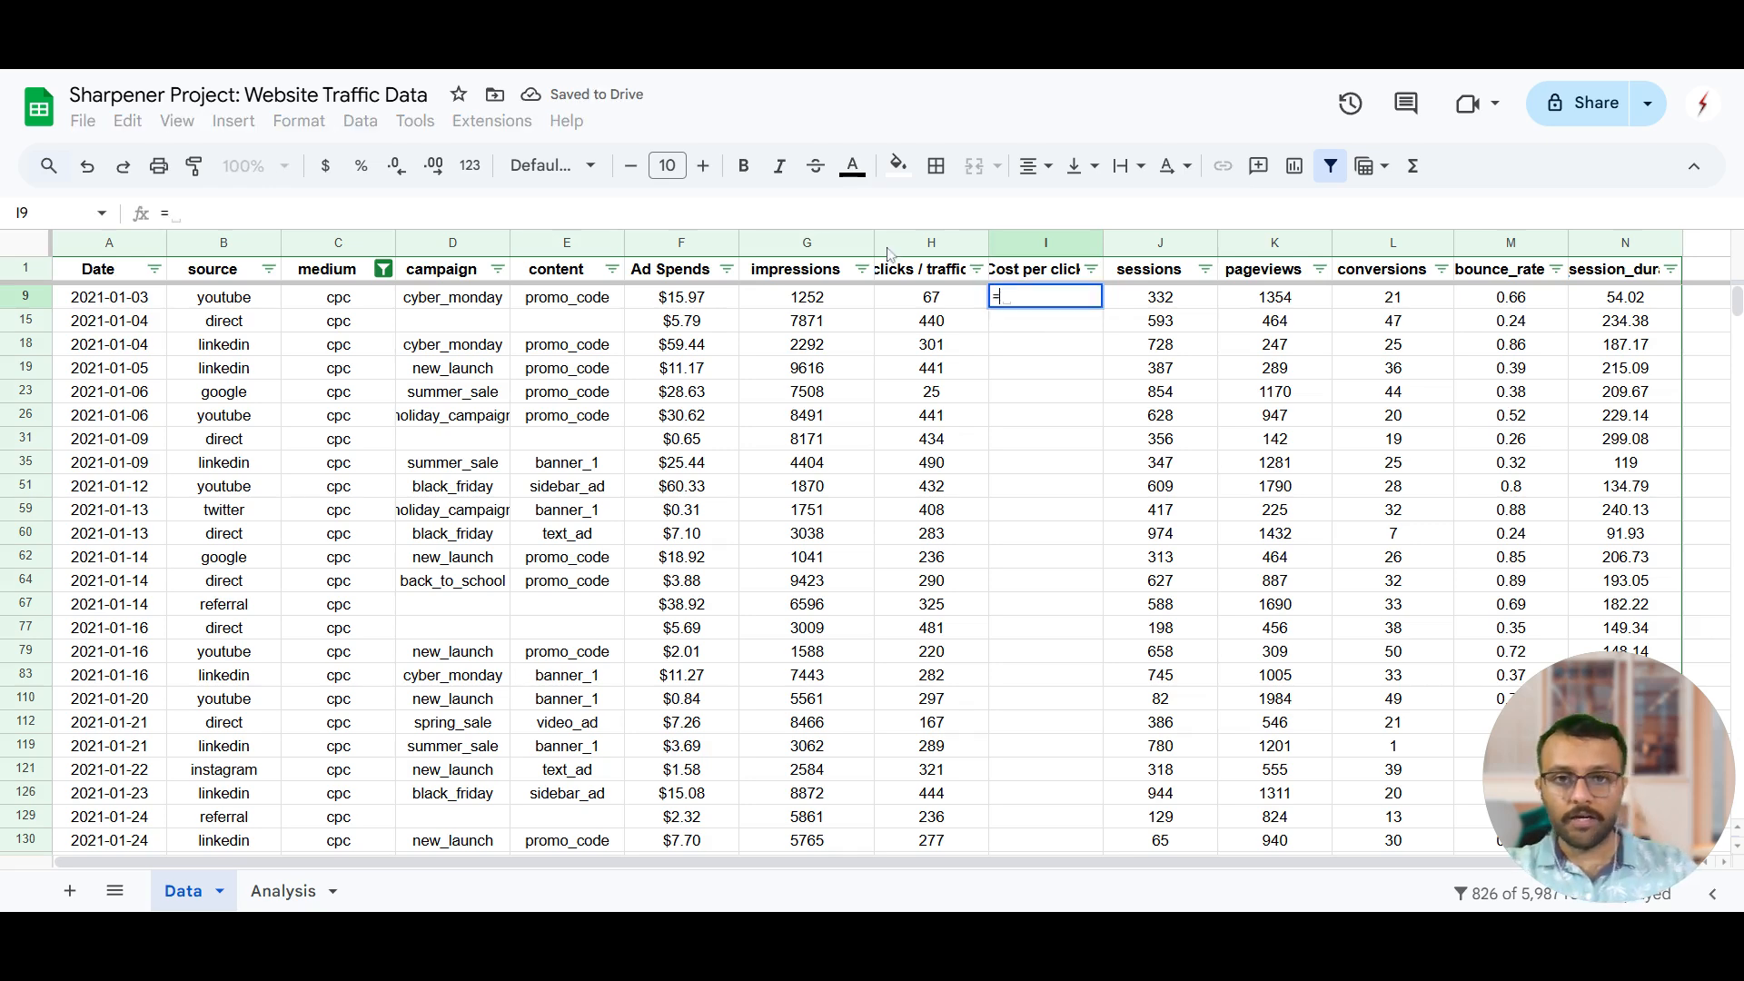
left_click(708, 310)
type("/")
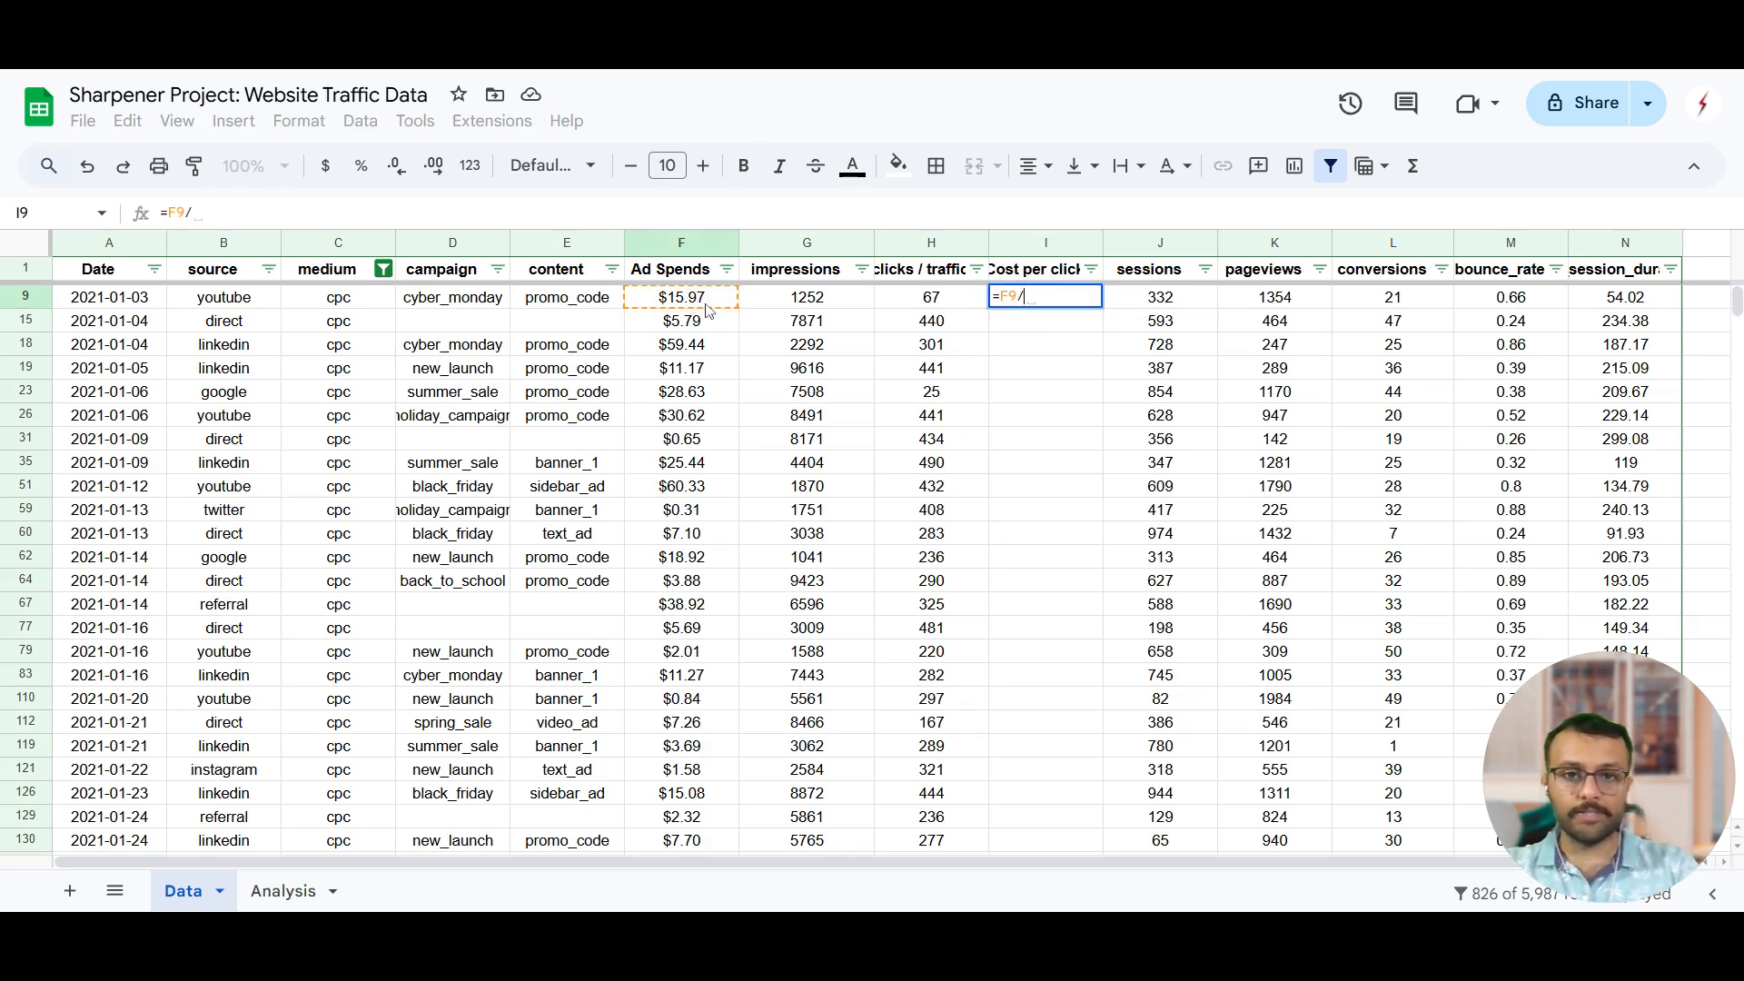
left_click(956, 305)
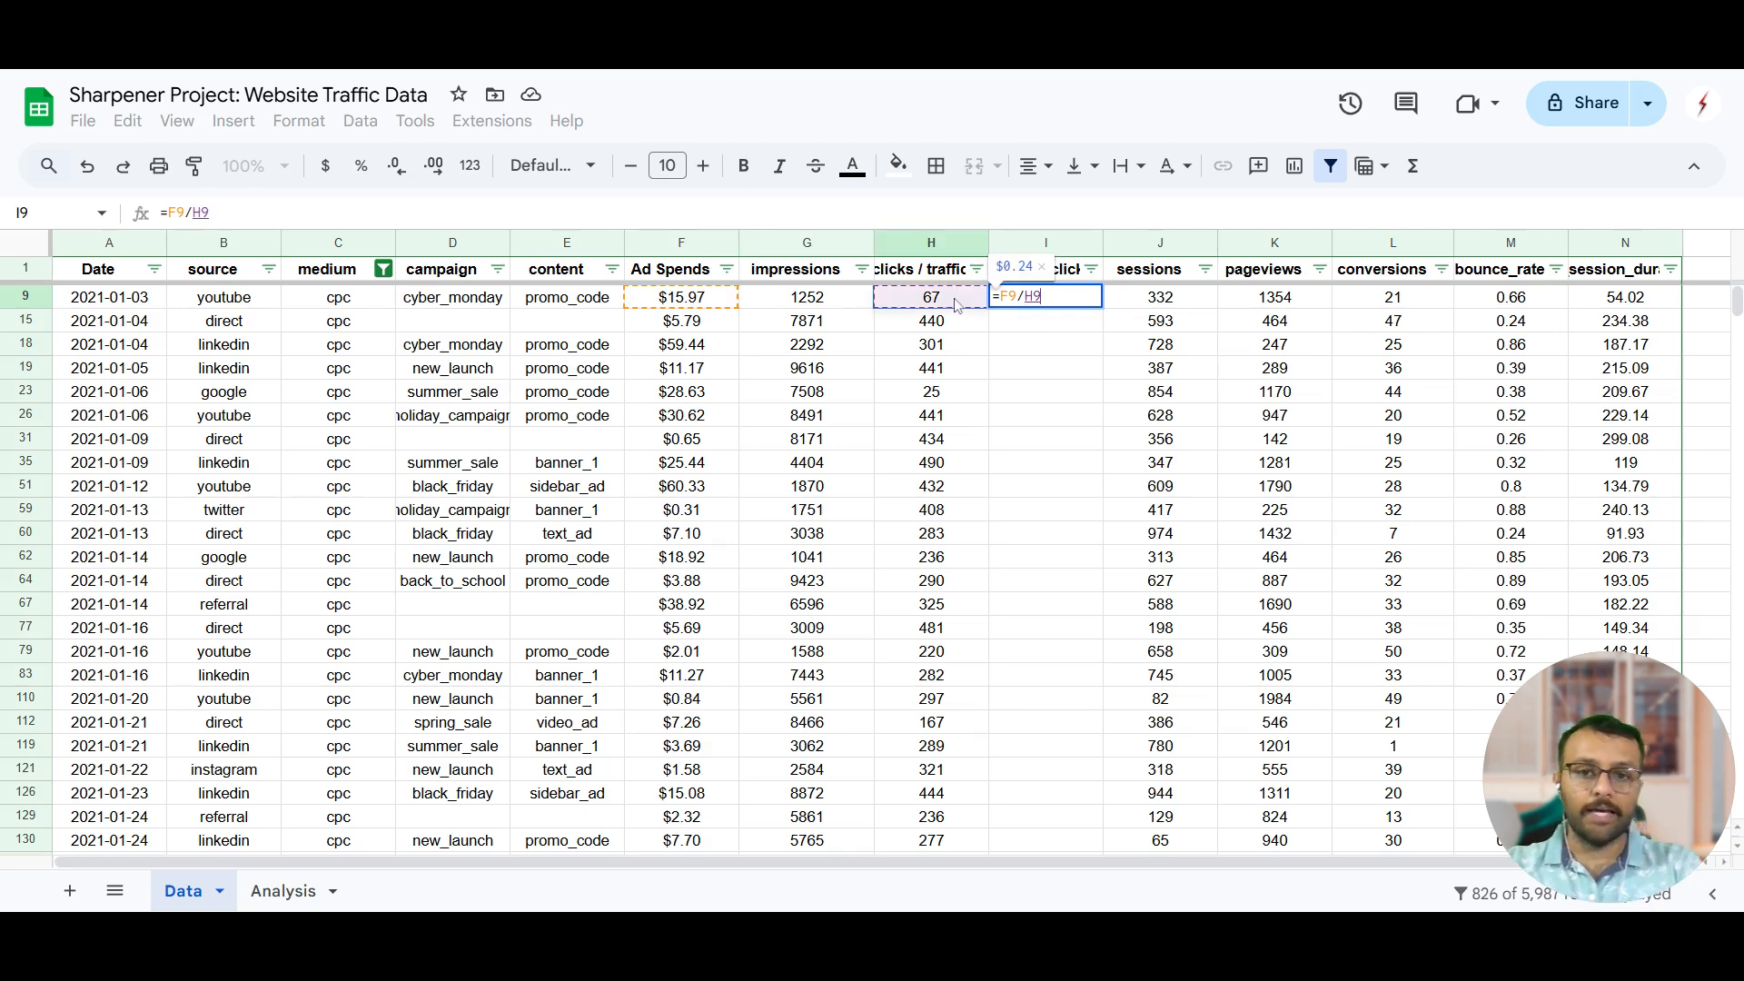
key("Return")
left_click(1063, 305)
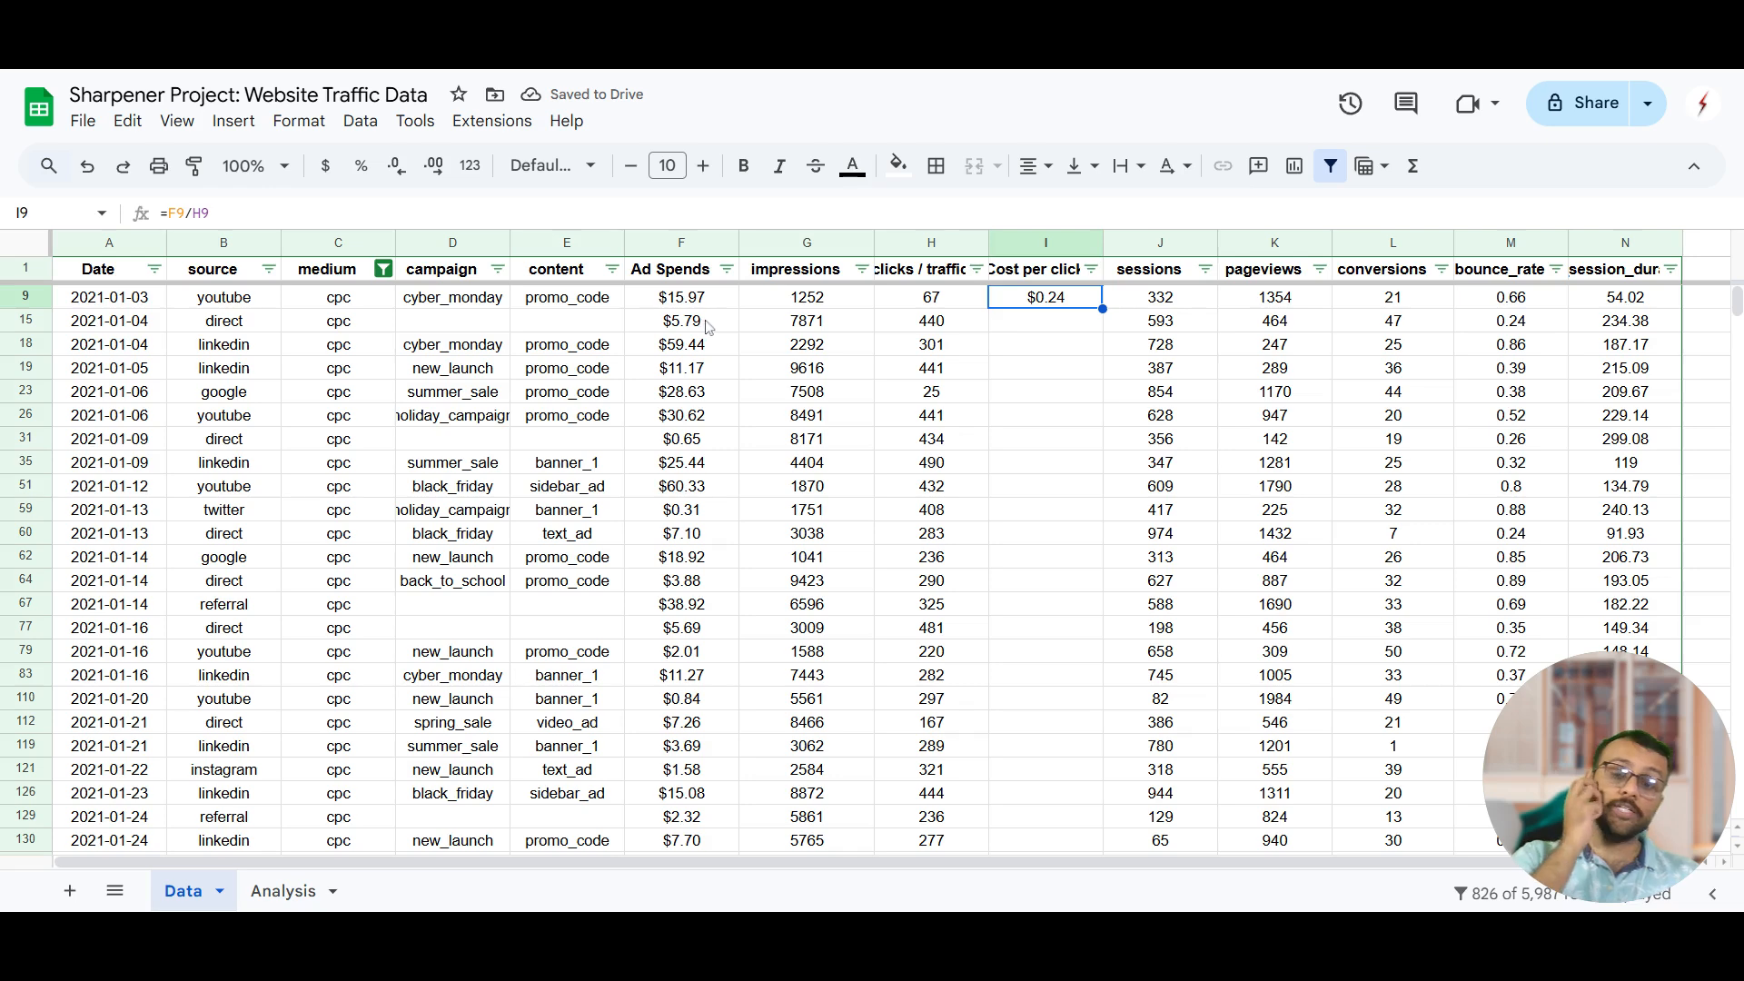
left_click(954, 306)
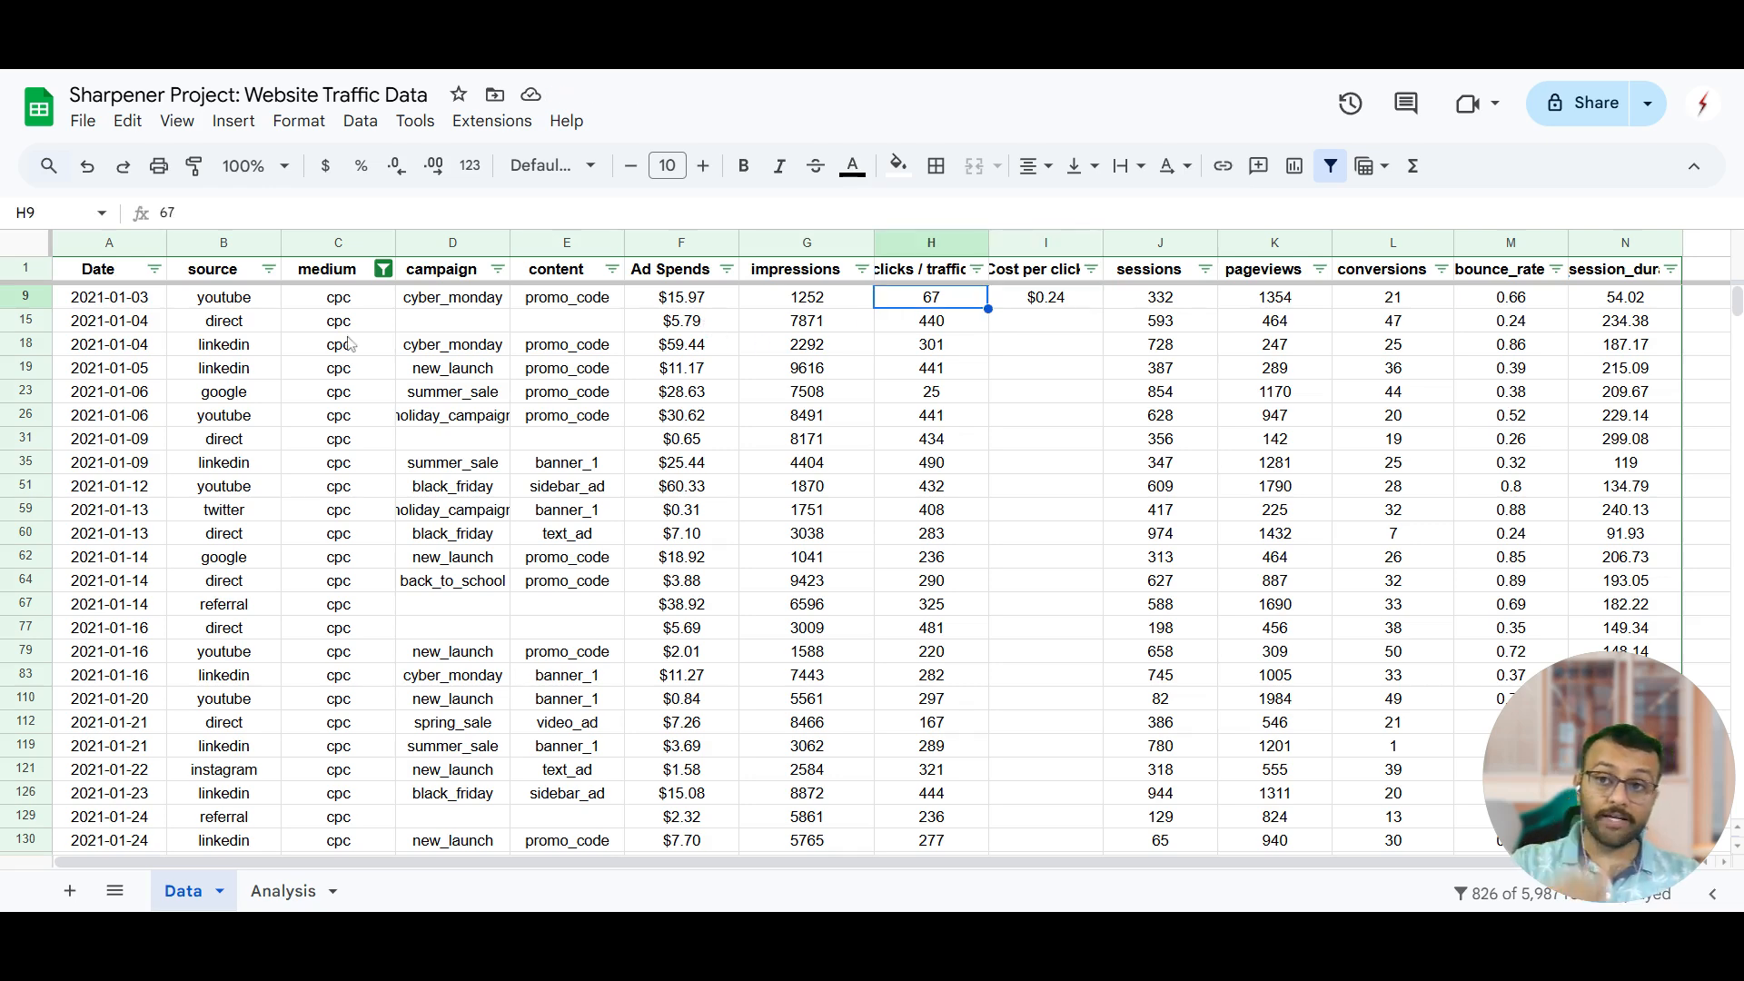
left_click(141, 301)
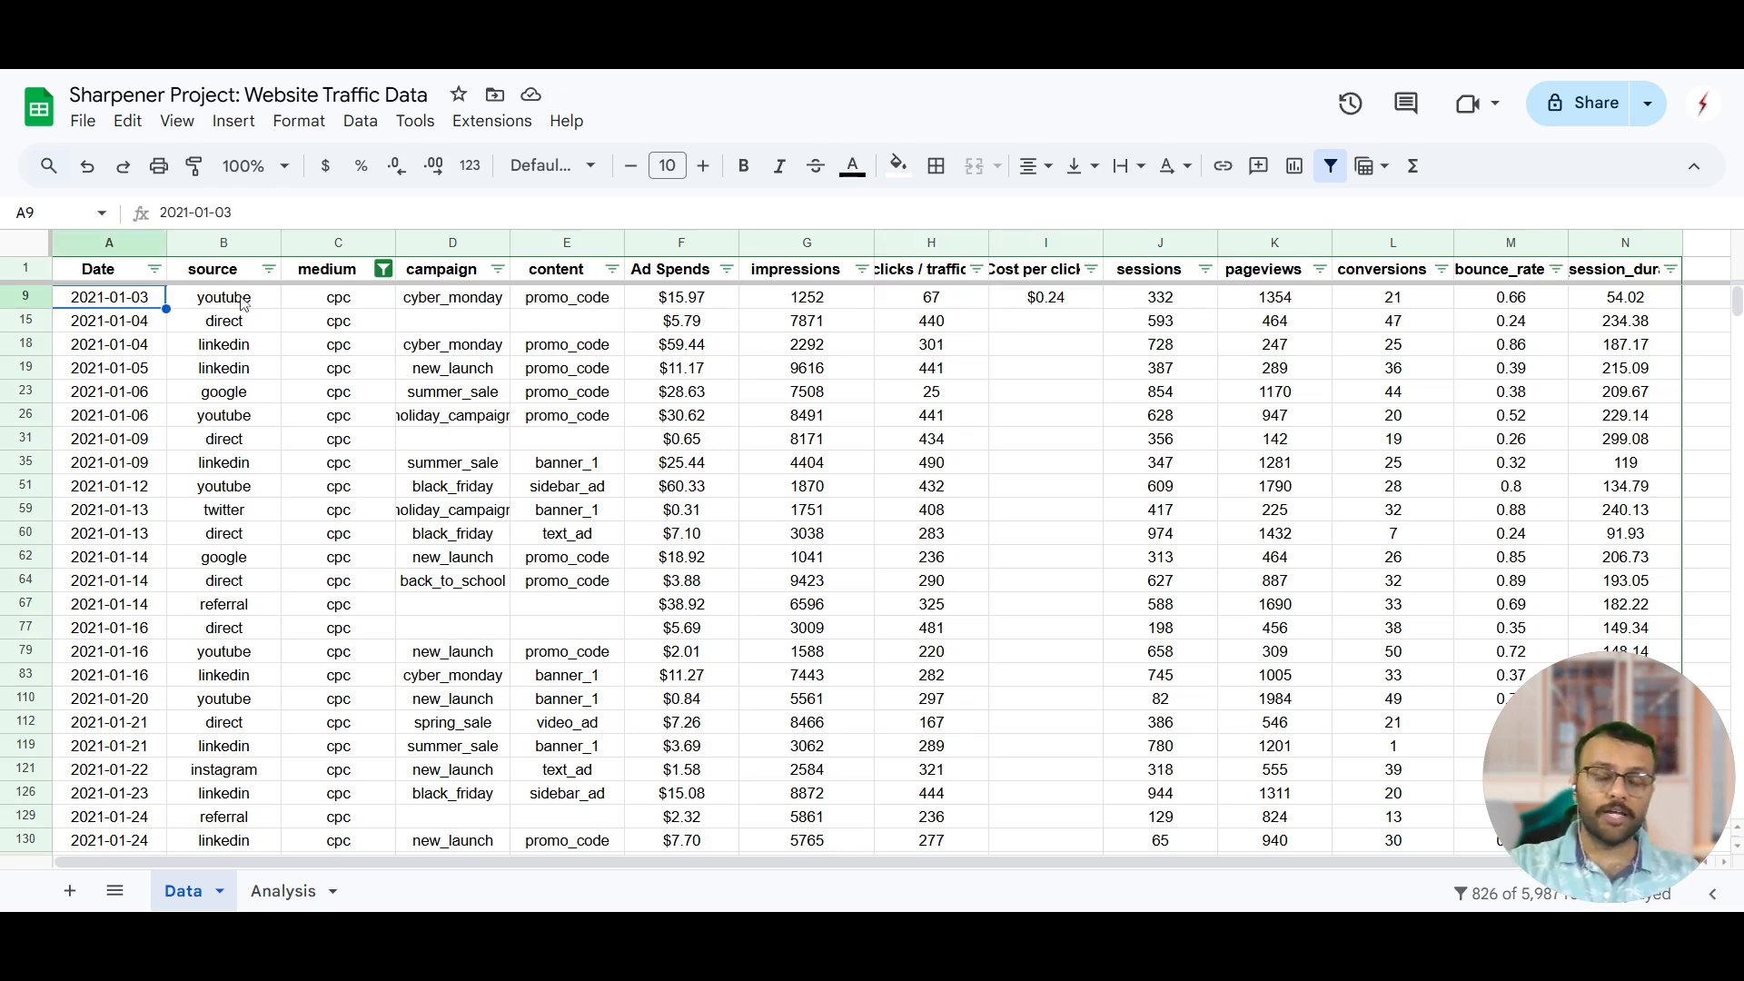
Step: Go to the end of the data and recreate the filter over the full range A1:N5991
left_click(884, 306)
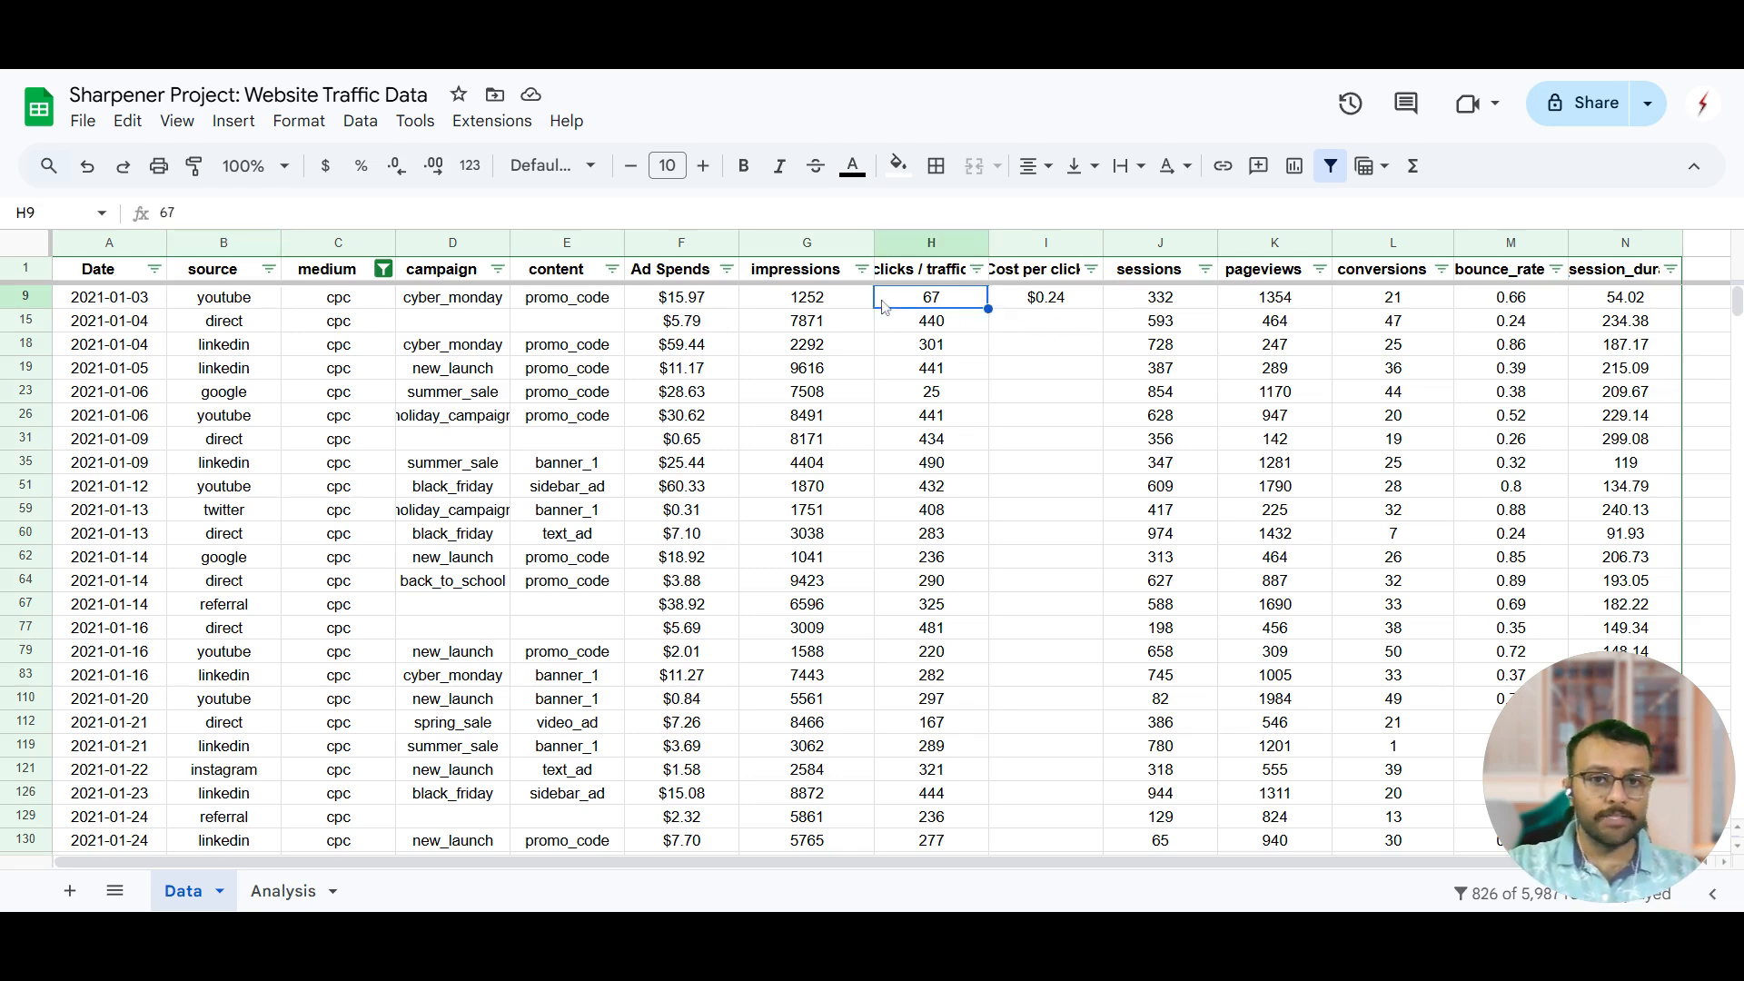
key("ctrl+Down")
key("Right")
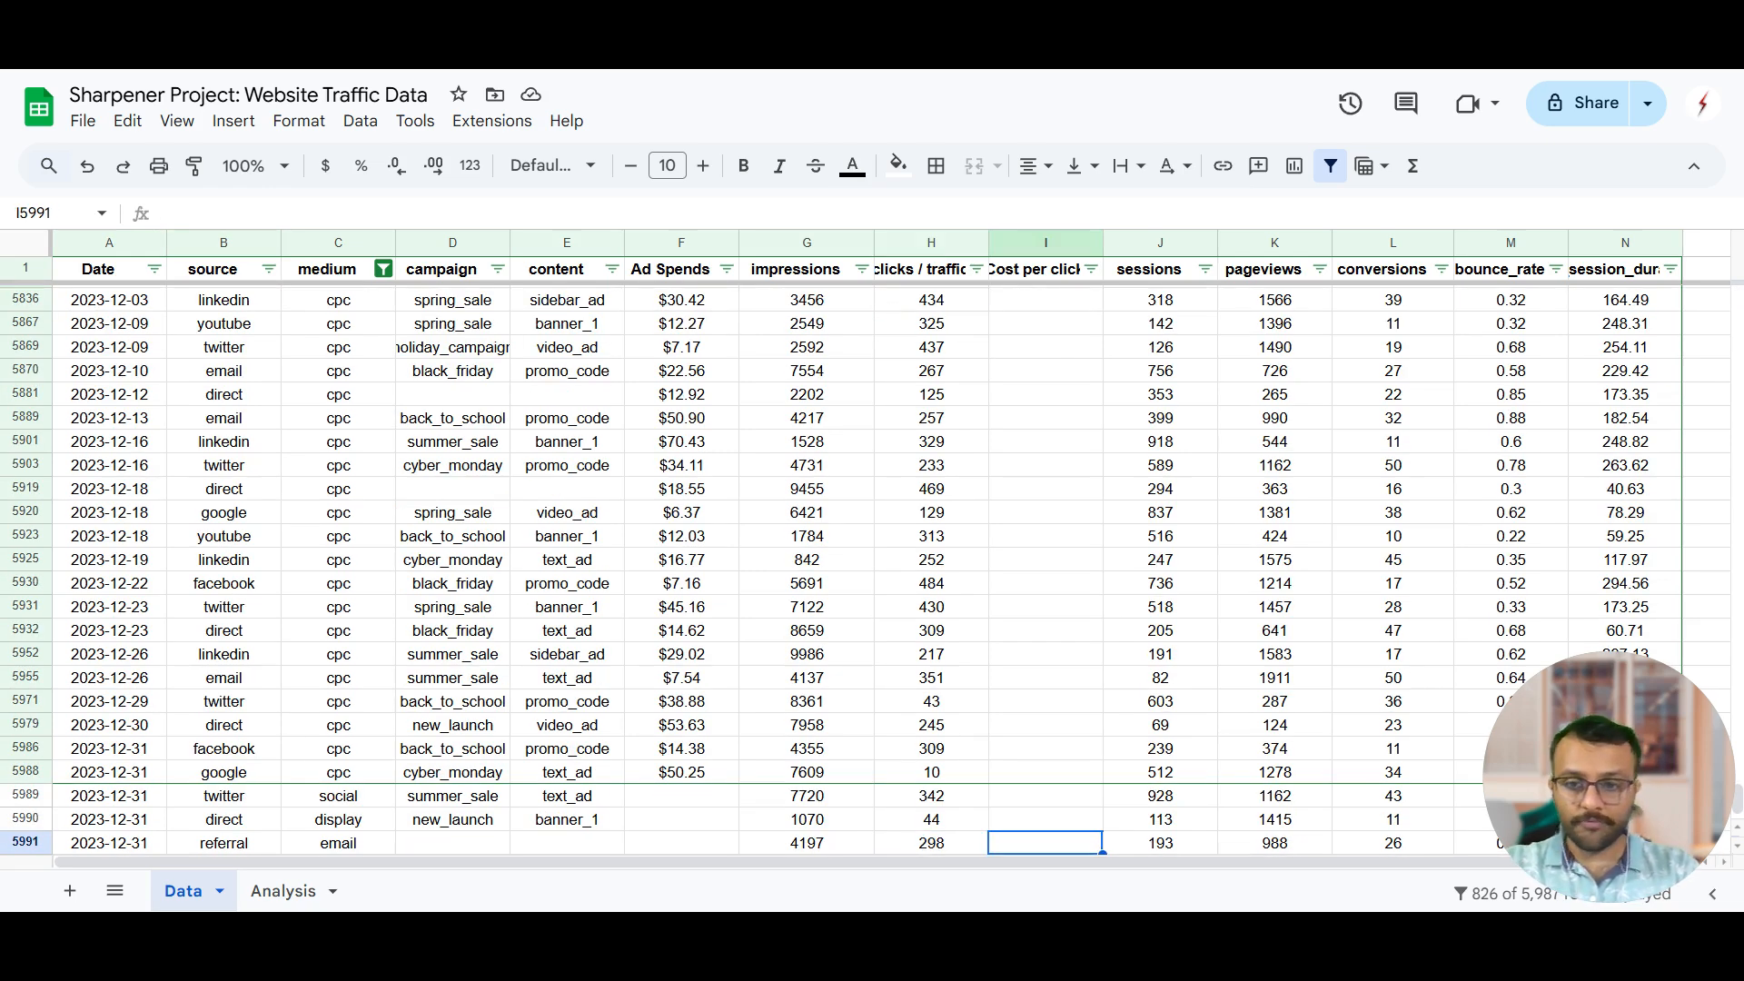
key("ctrl+a")
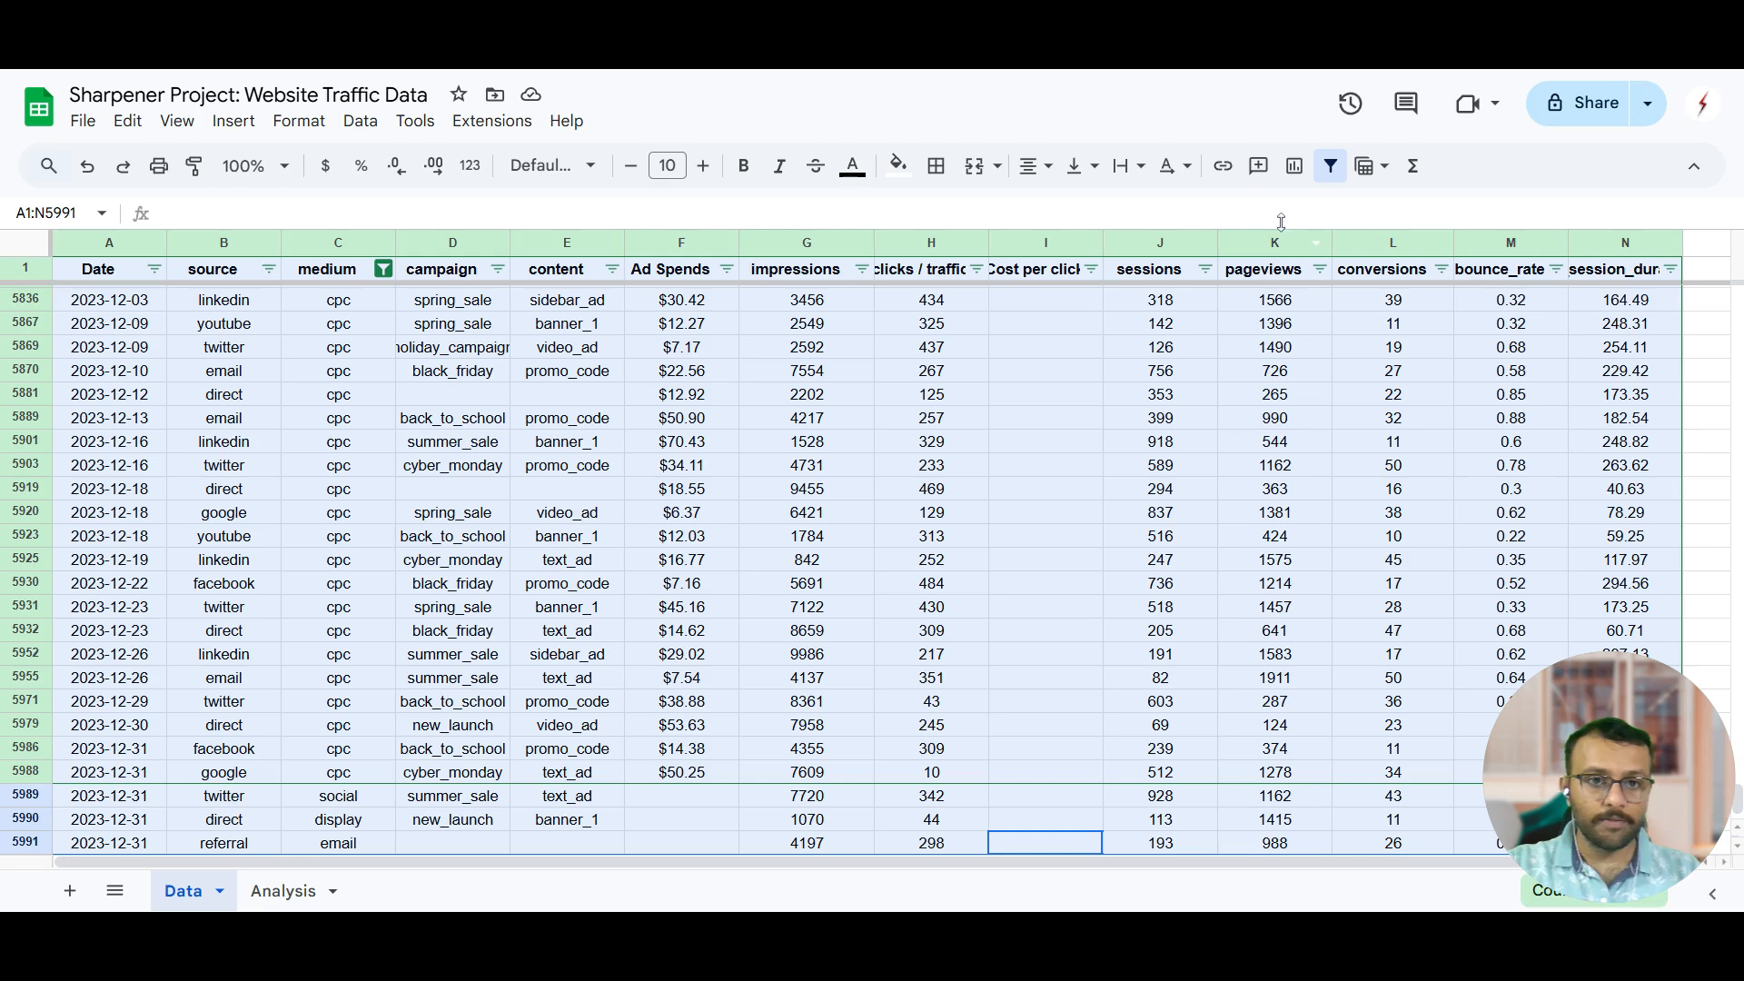
left_click(1329, 167)
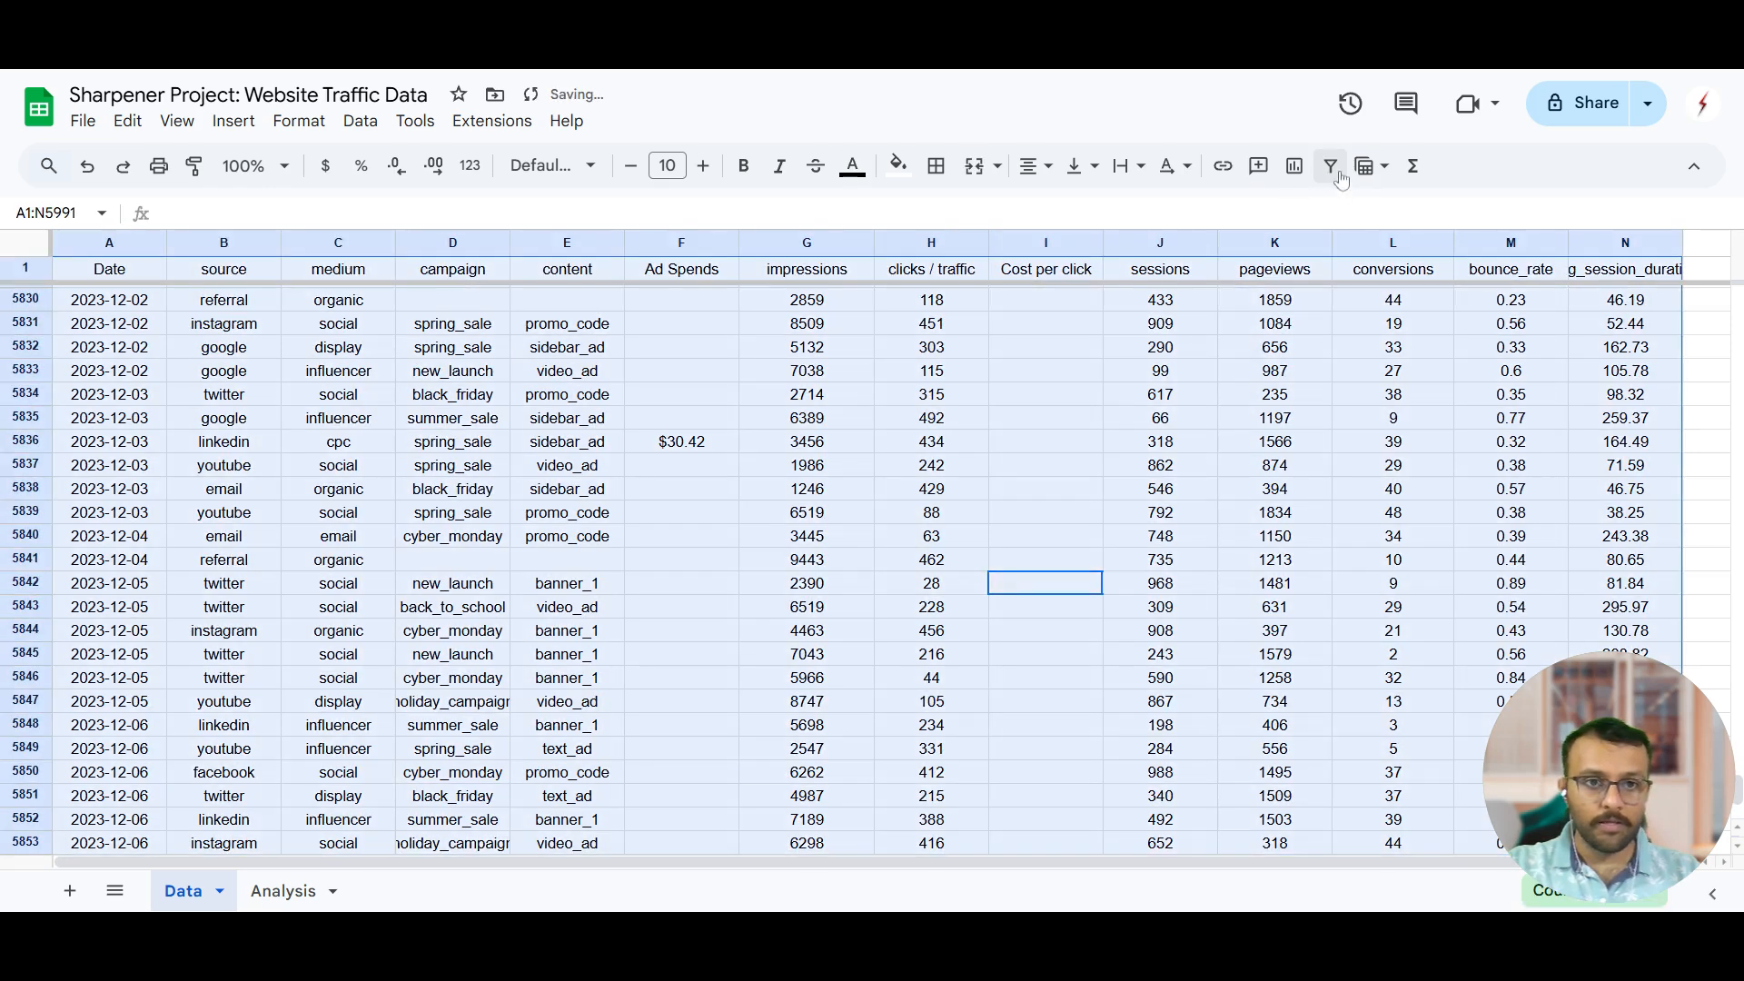
left_click(1332, 167)
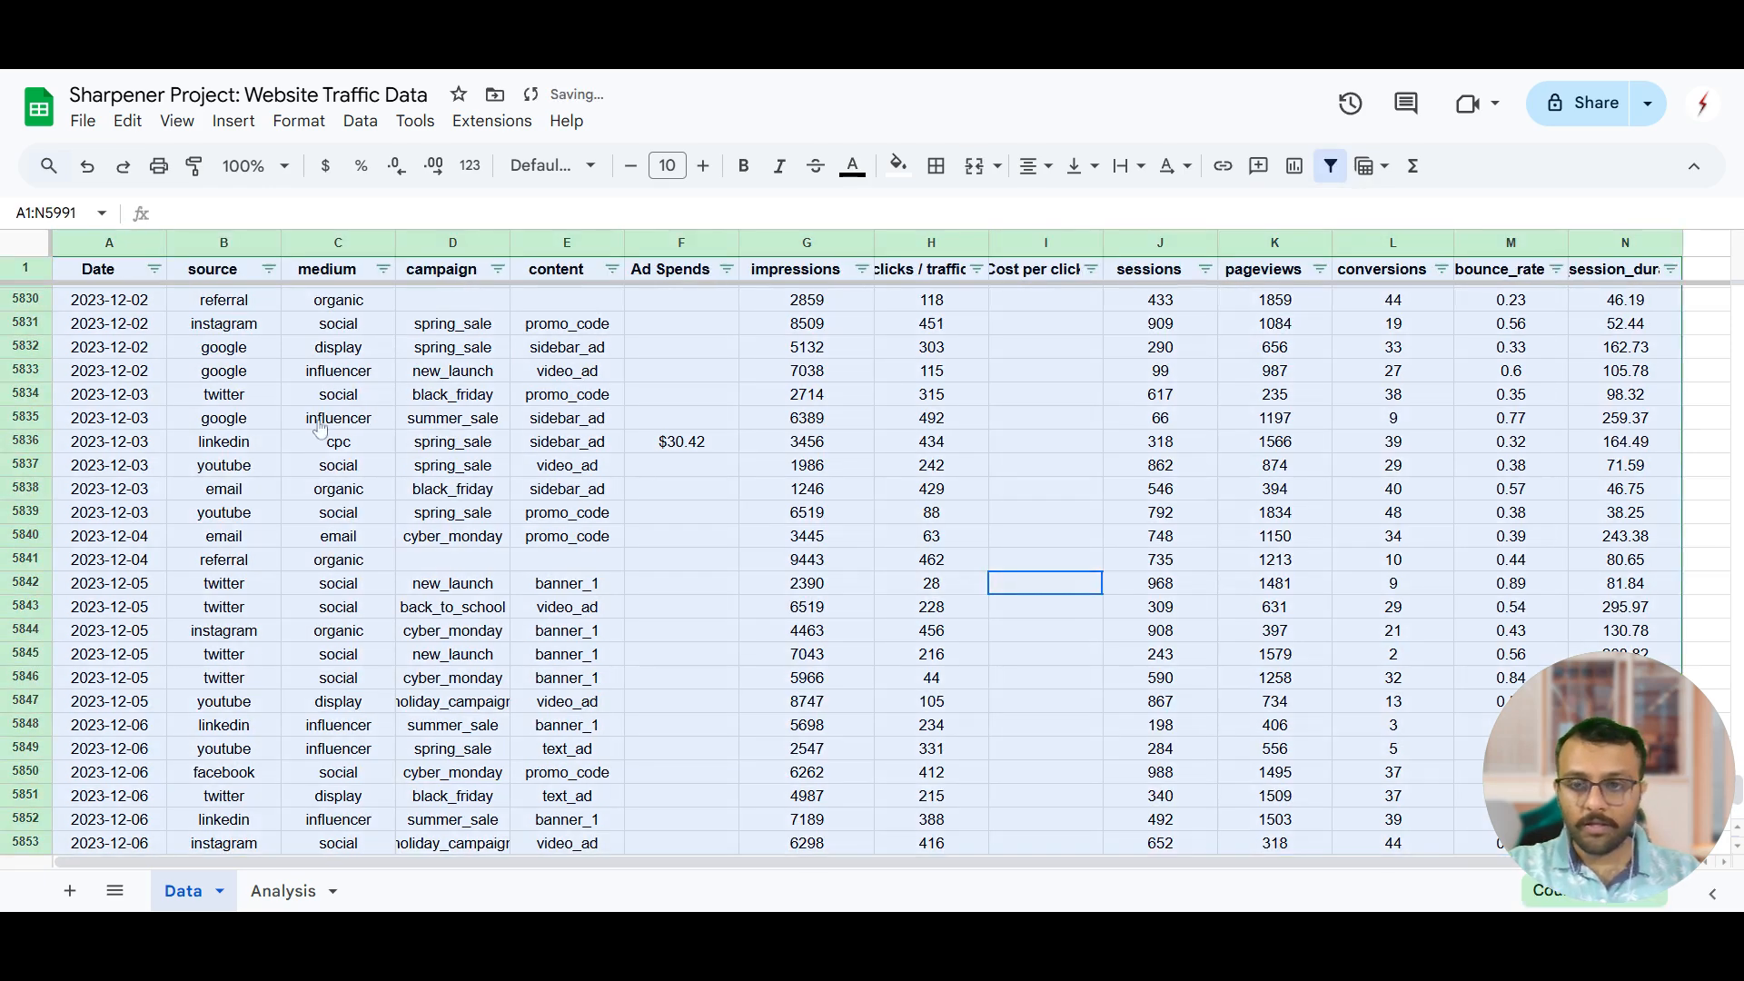
Step: Filter the medium column of the full data range to cpc only
left_click(329, 420)
scroll(327, 366, "up", 10)
left_click(327, 366)
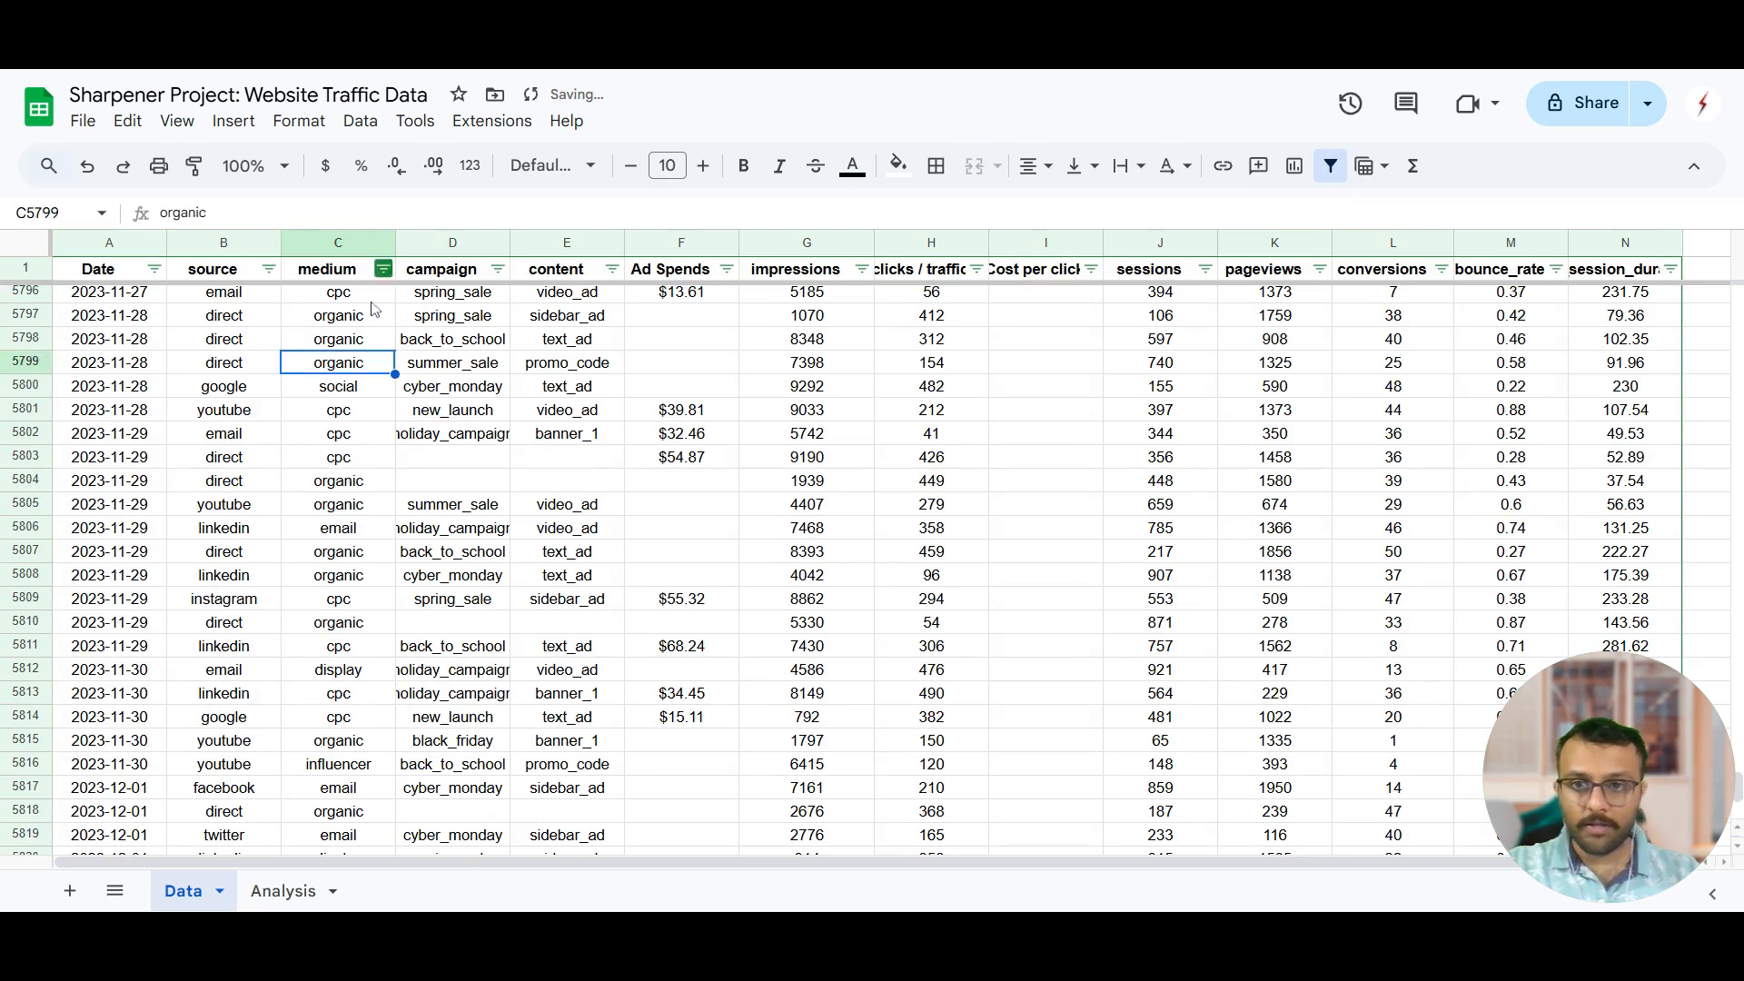
left_click(383, 269)
left_click(172, 550)
left_click(137, 646)
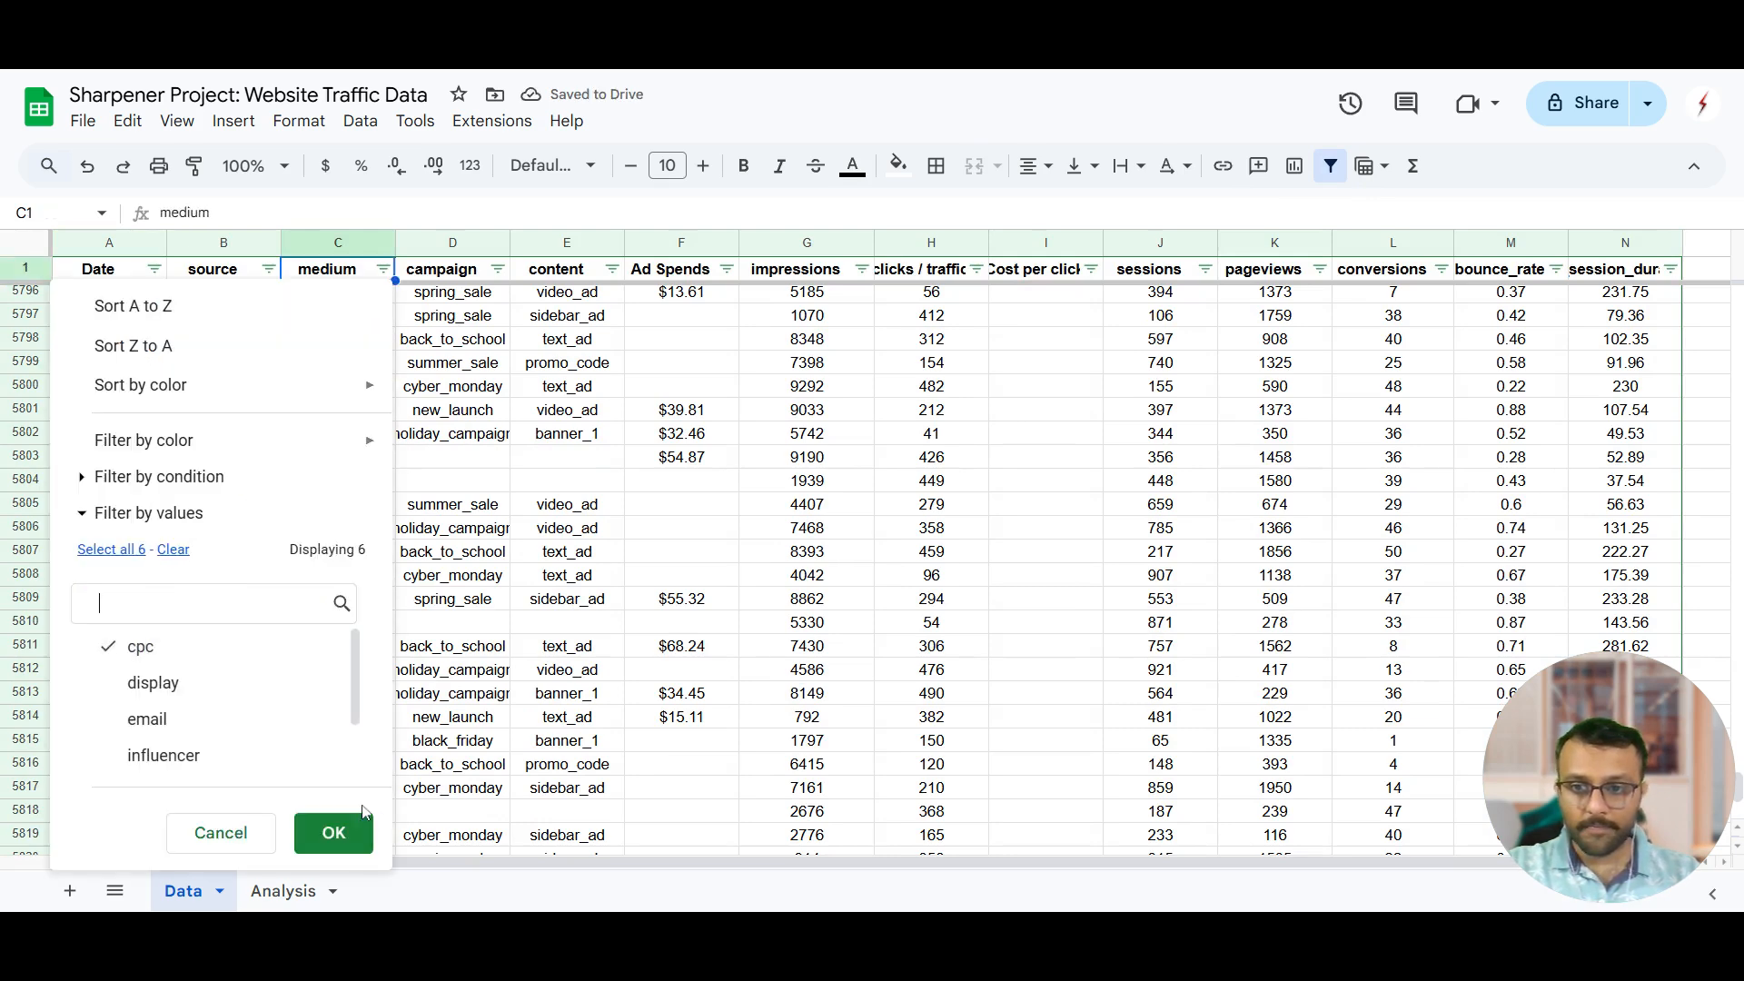
left_click(350, 836)
Step: Fill the cost per click formula from I9 down to the last cpc row, I5988
left_click(325, 561)
key("ctrl+Down")
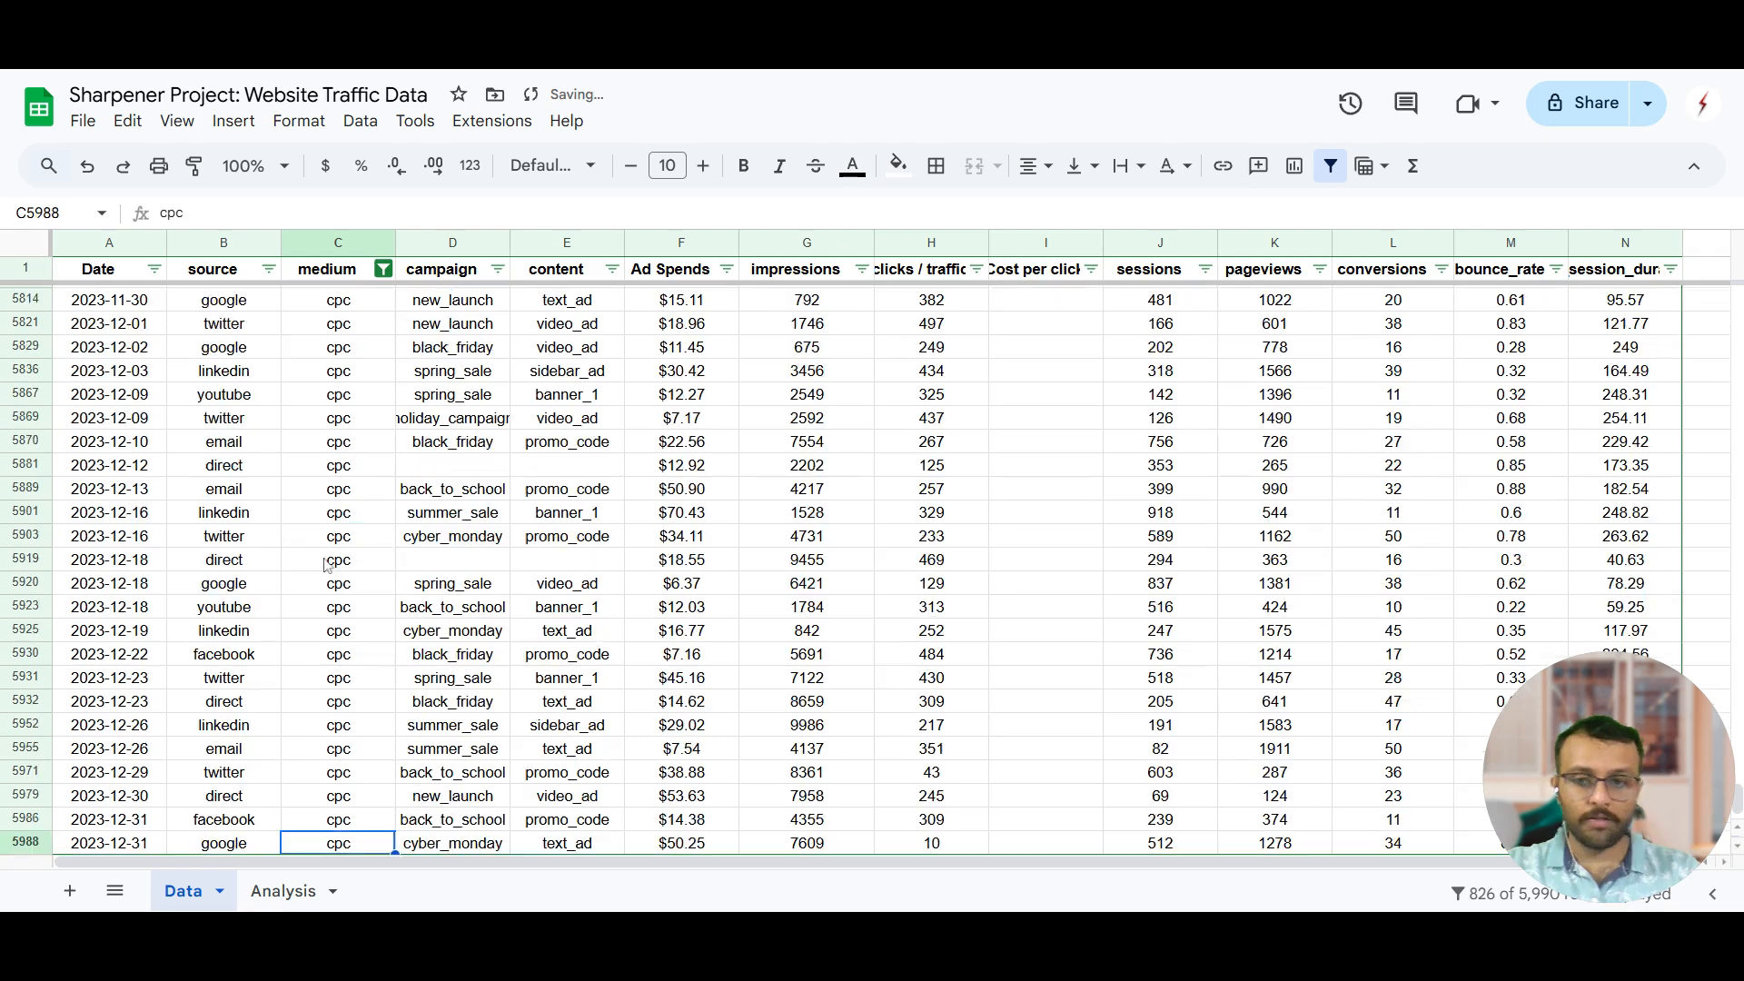
key("Right")
key("Right")
key("Right")
key("Right")
key("Right")
key("Right")
key("ctrl+shift+Up")
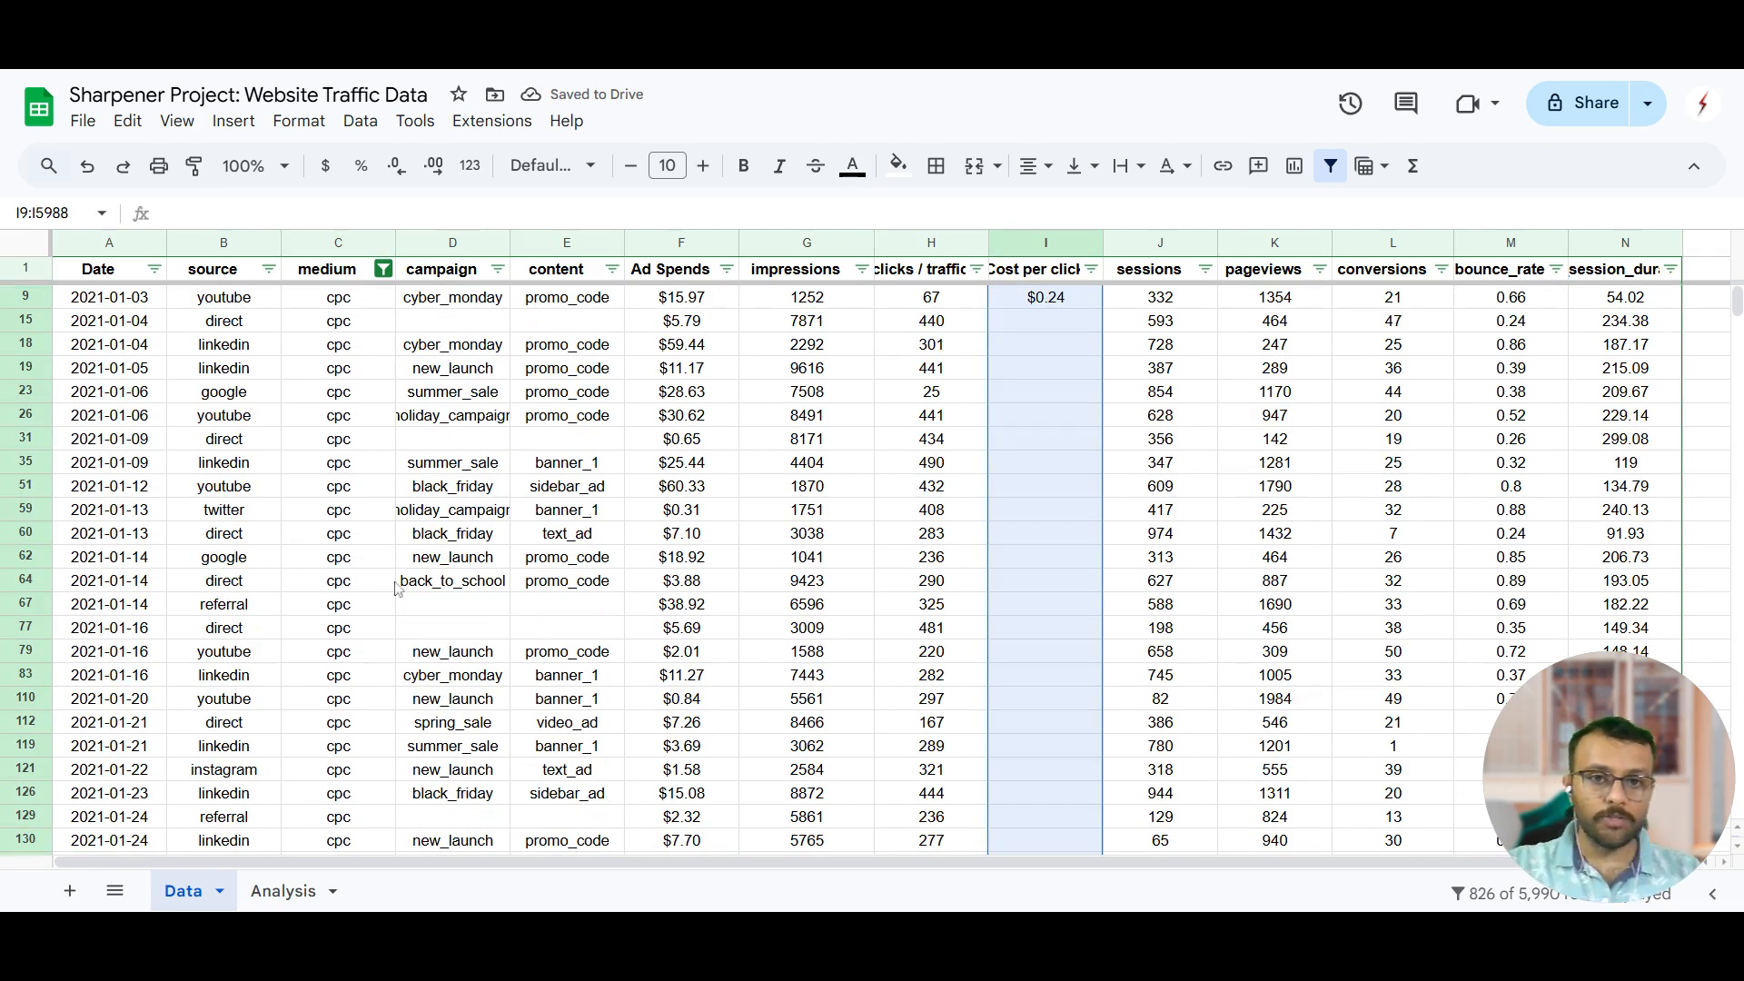
key("ctrl+d")
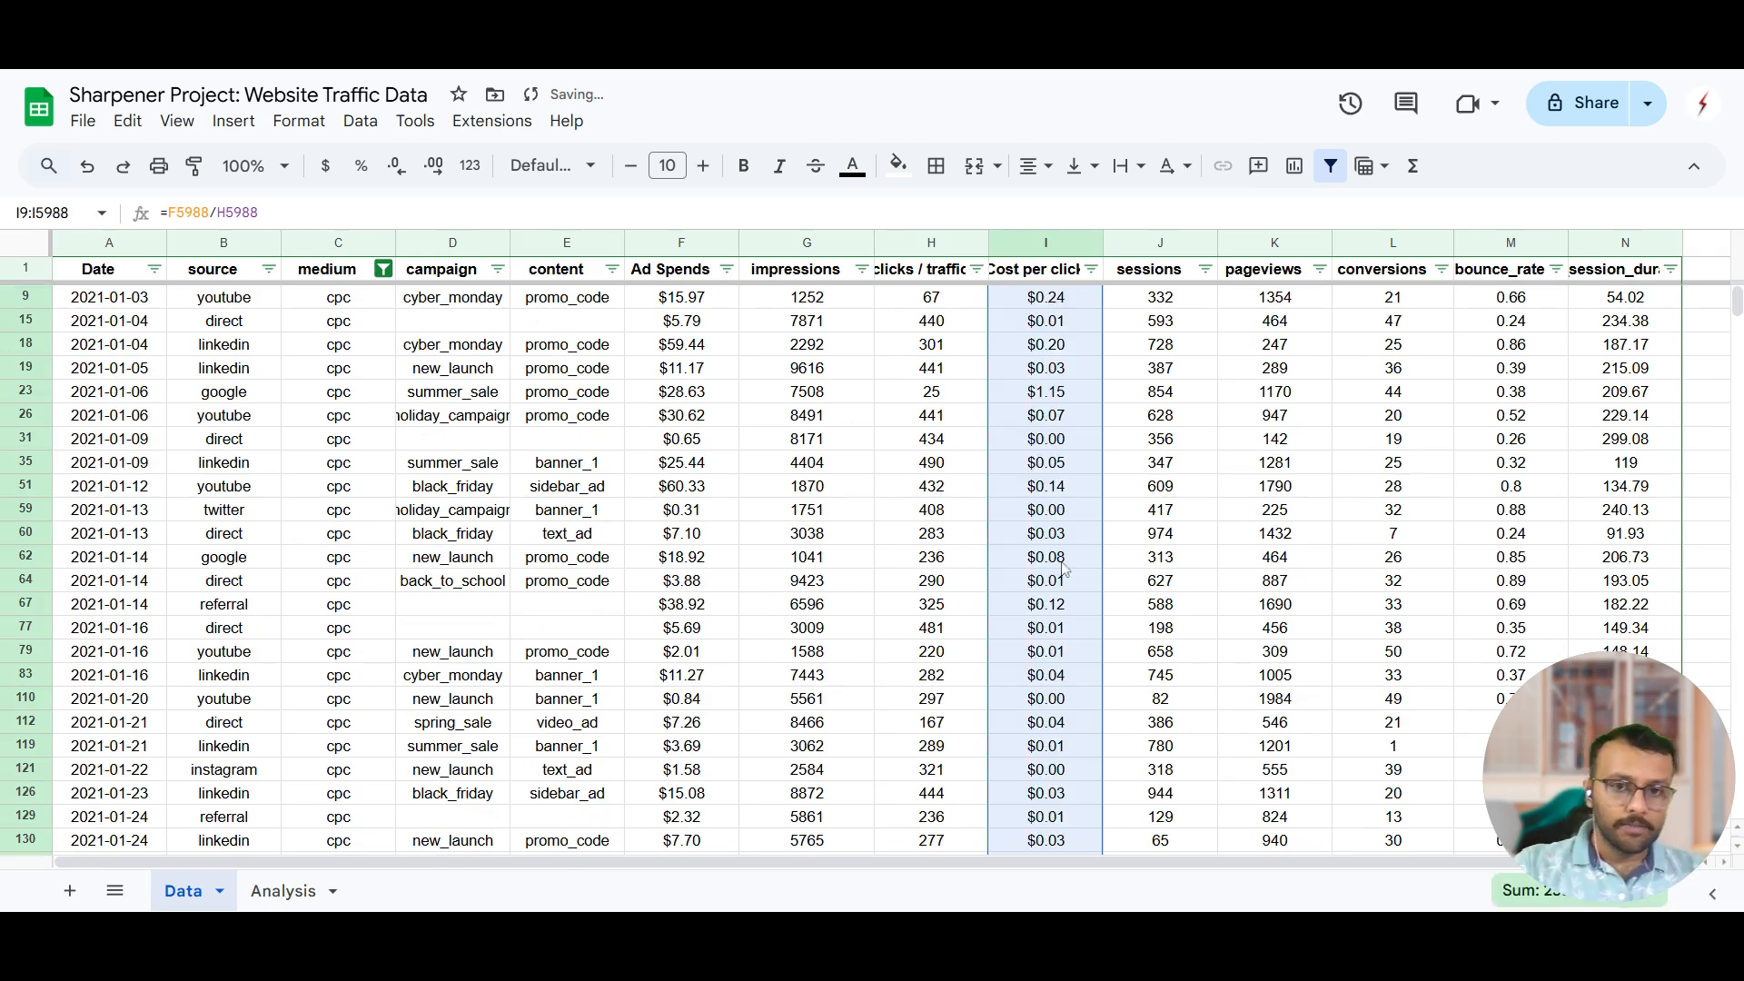
Step: Check several filled cost per click cells and display I9:I5988 with three decimal places
left_click(1062, 562)
left_click(1081, 372)
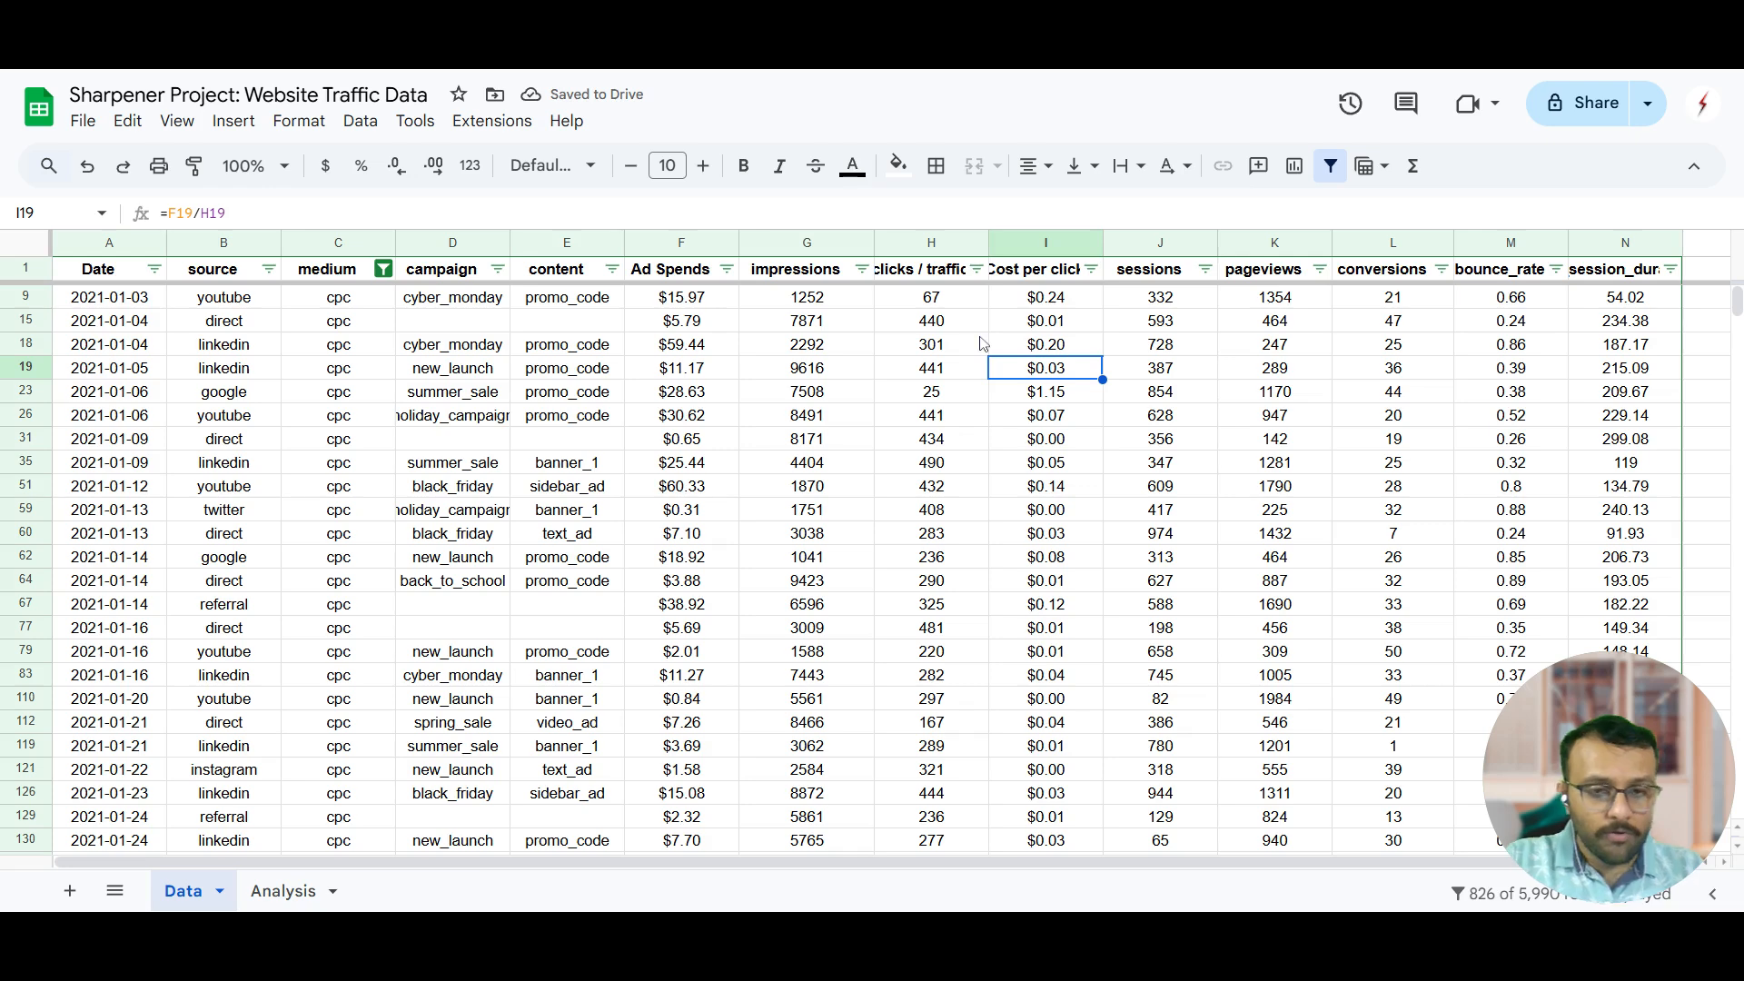
left_click(1050, 327)
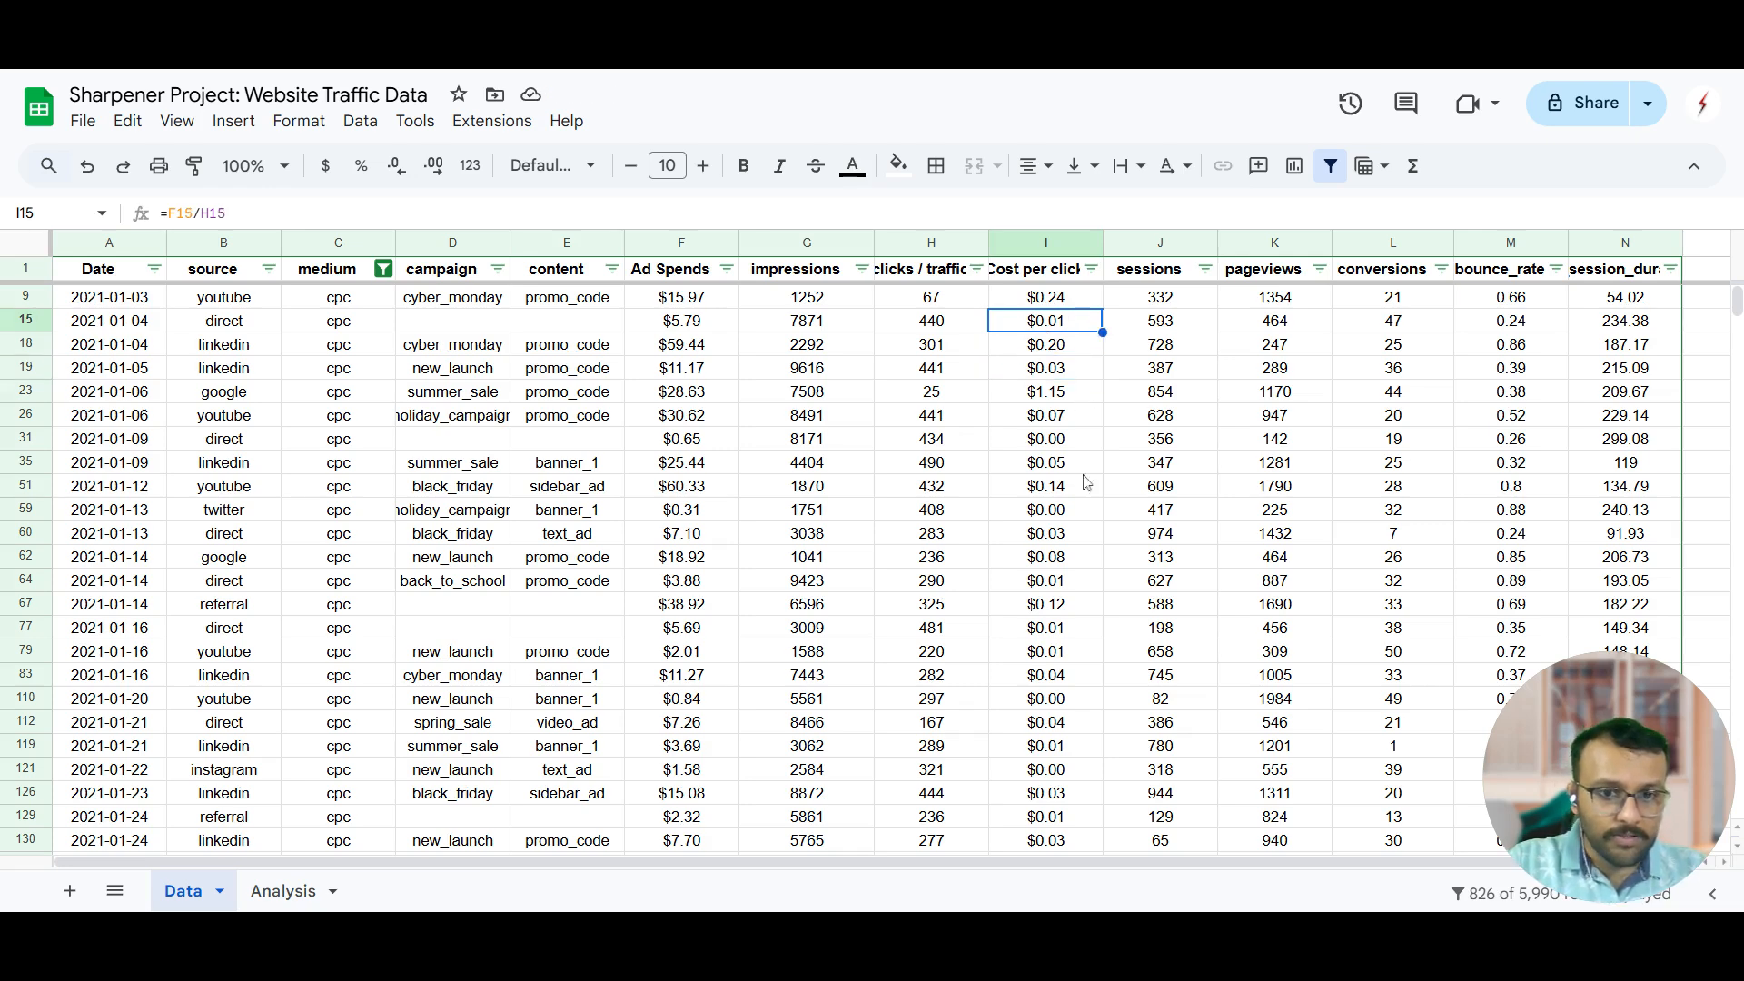
left_click(1077, 581)
left_click(1068, 519)
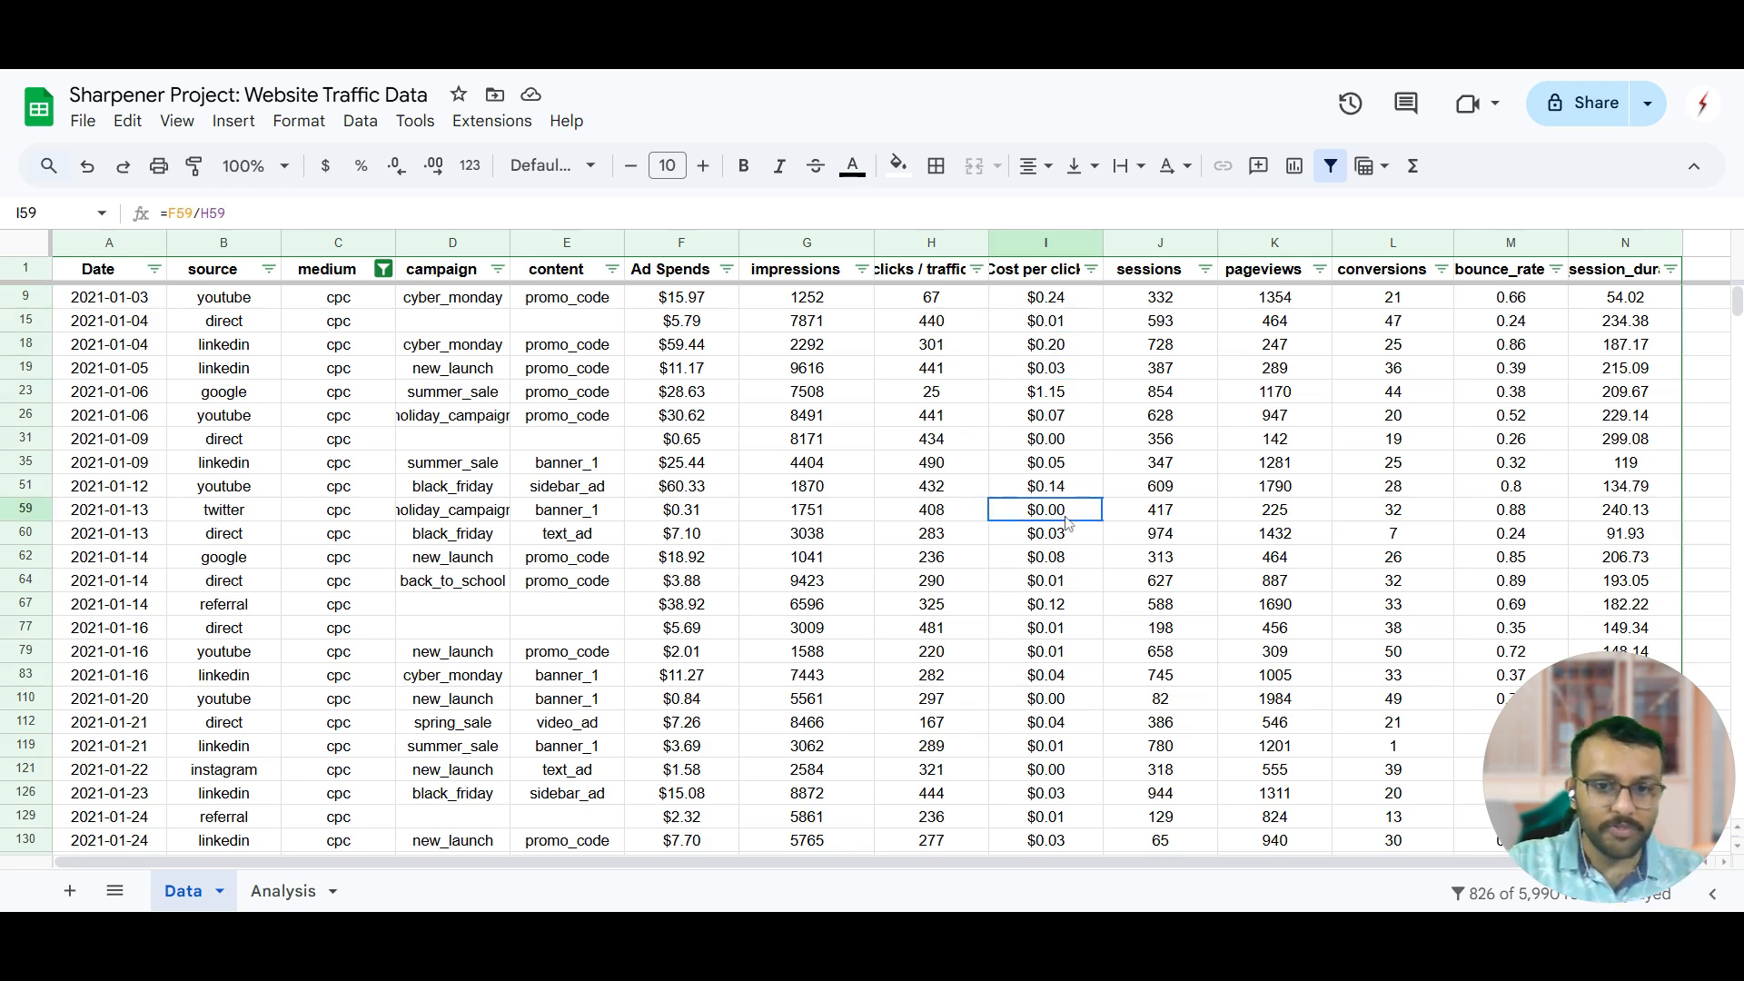
key("ctrl+Up")
key("ctrl+shift+Down")
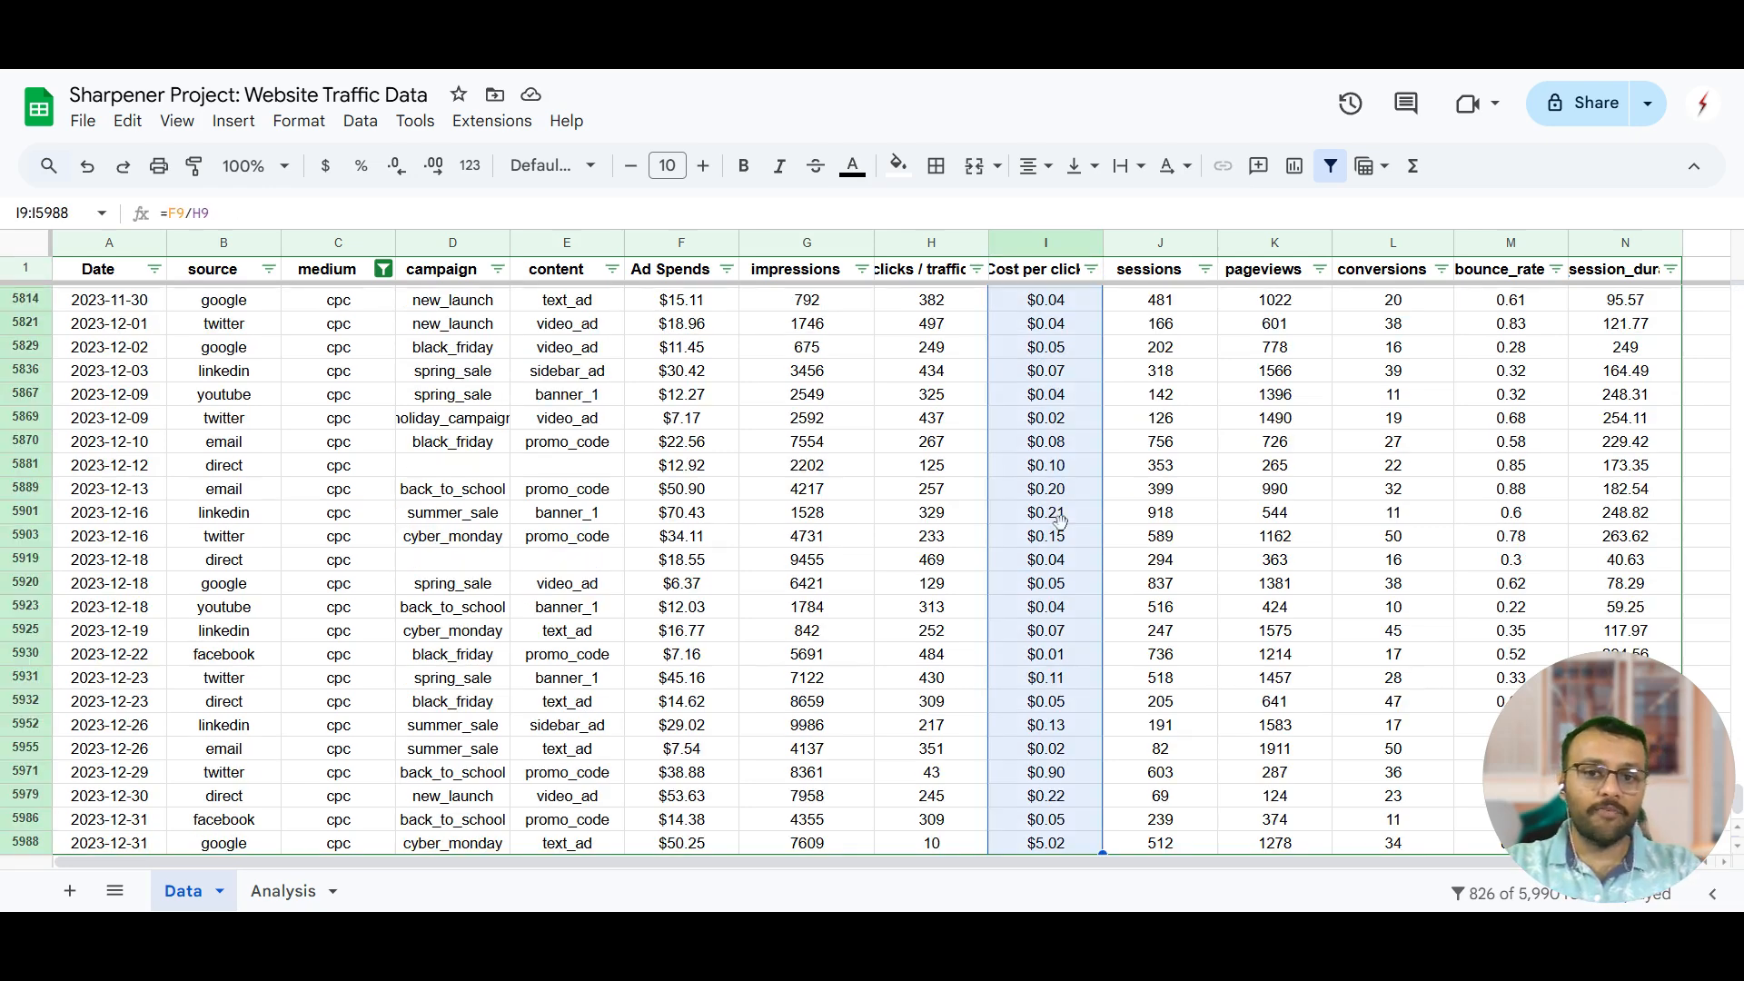
left_click(433, 166)
left_click(1006, 356)
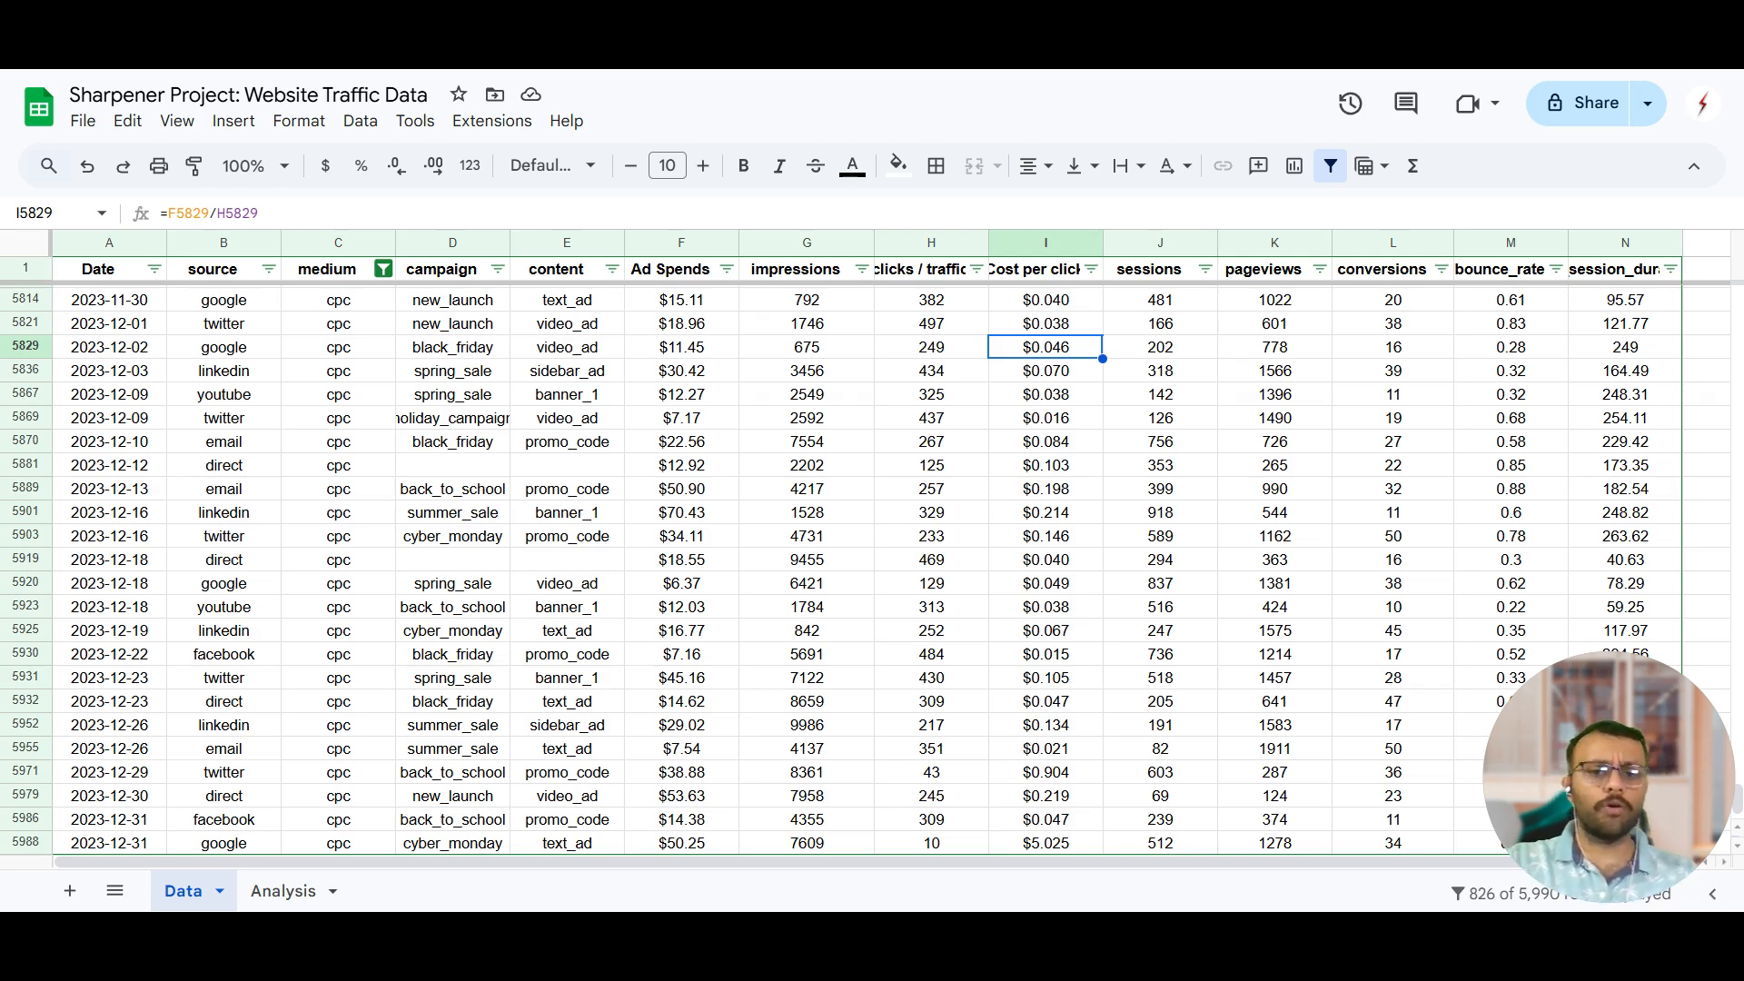
Step: Insert a column between conversions and bounce_rate and give it the header "Cost per conversion"
left_click(1398, 356)
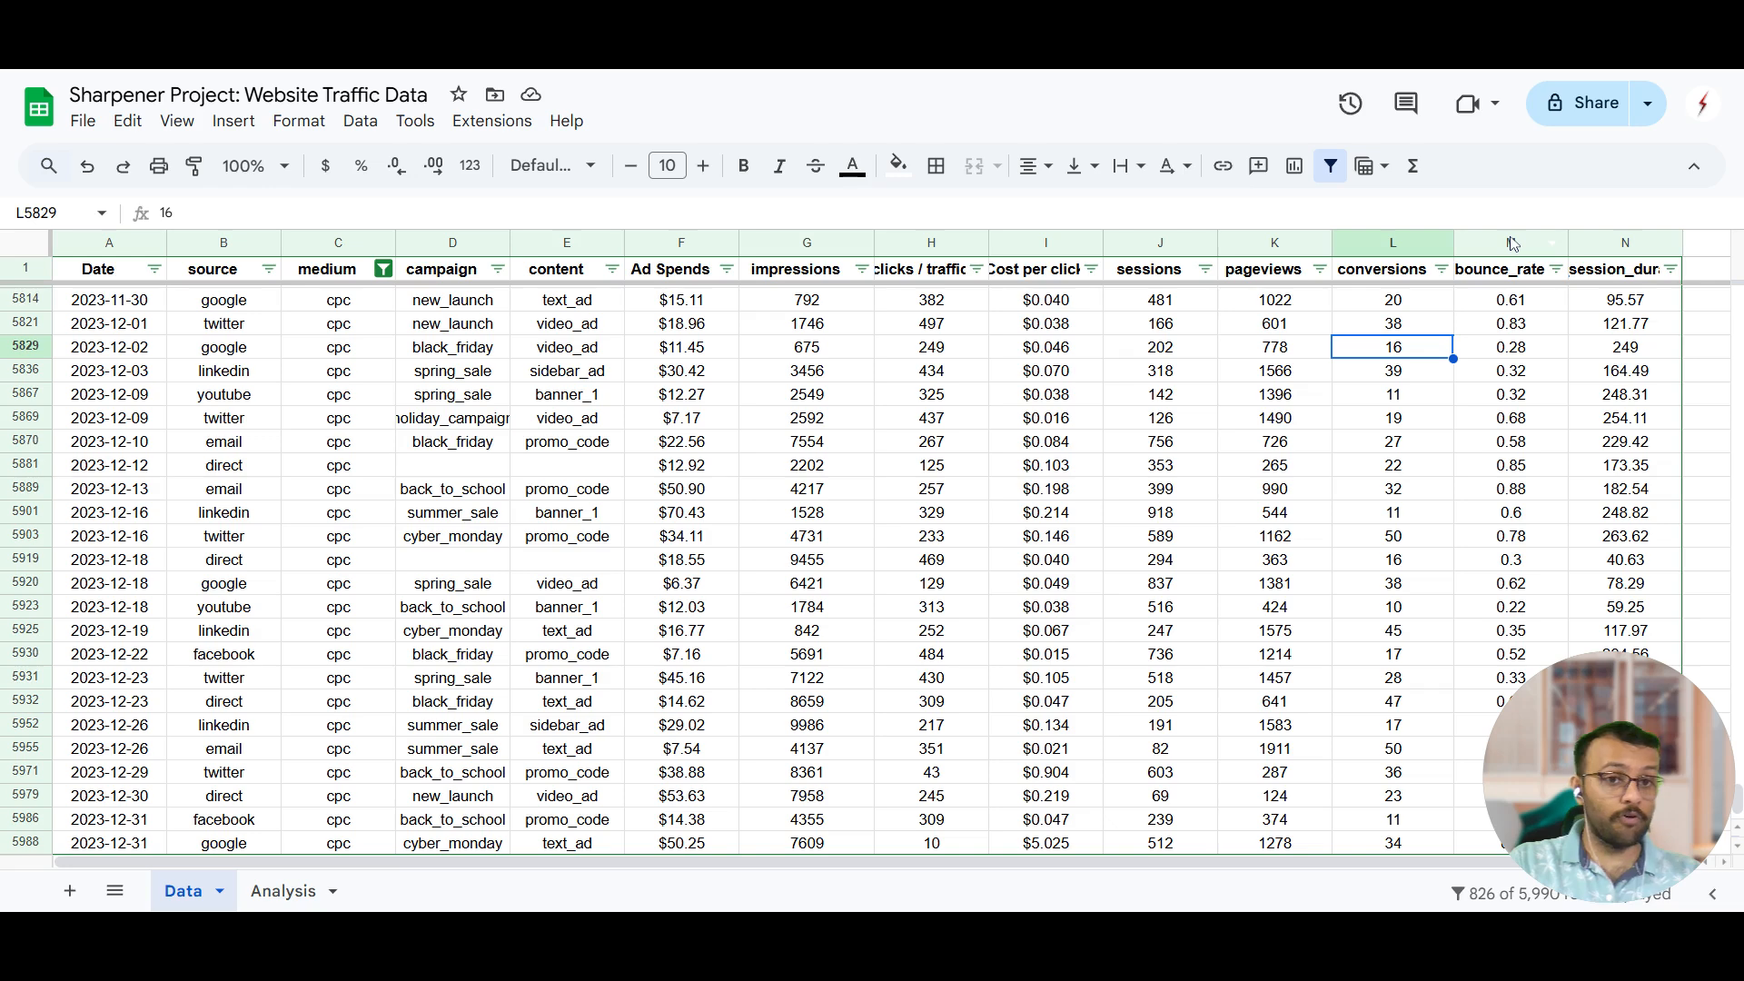
left_click_drag(1388, 271, 1400, 484)
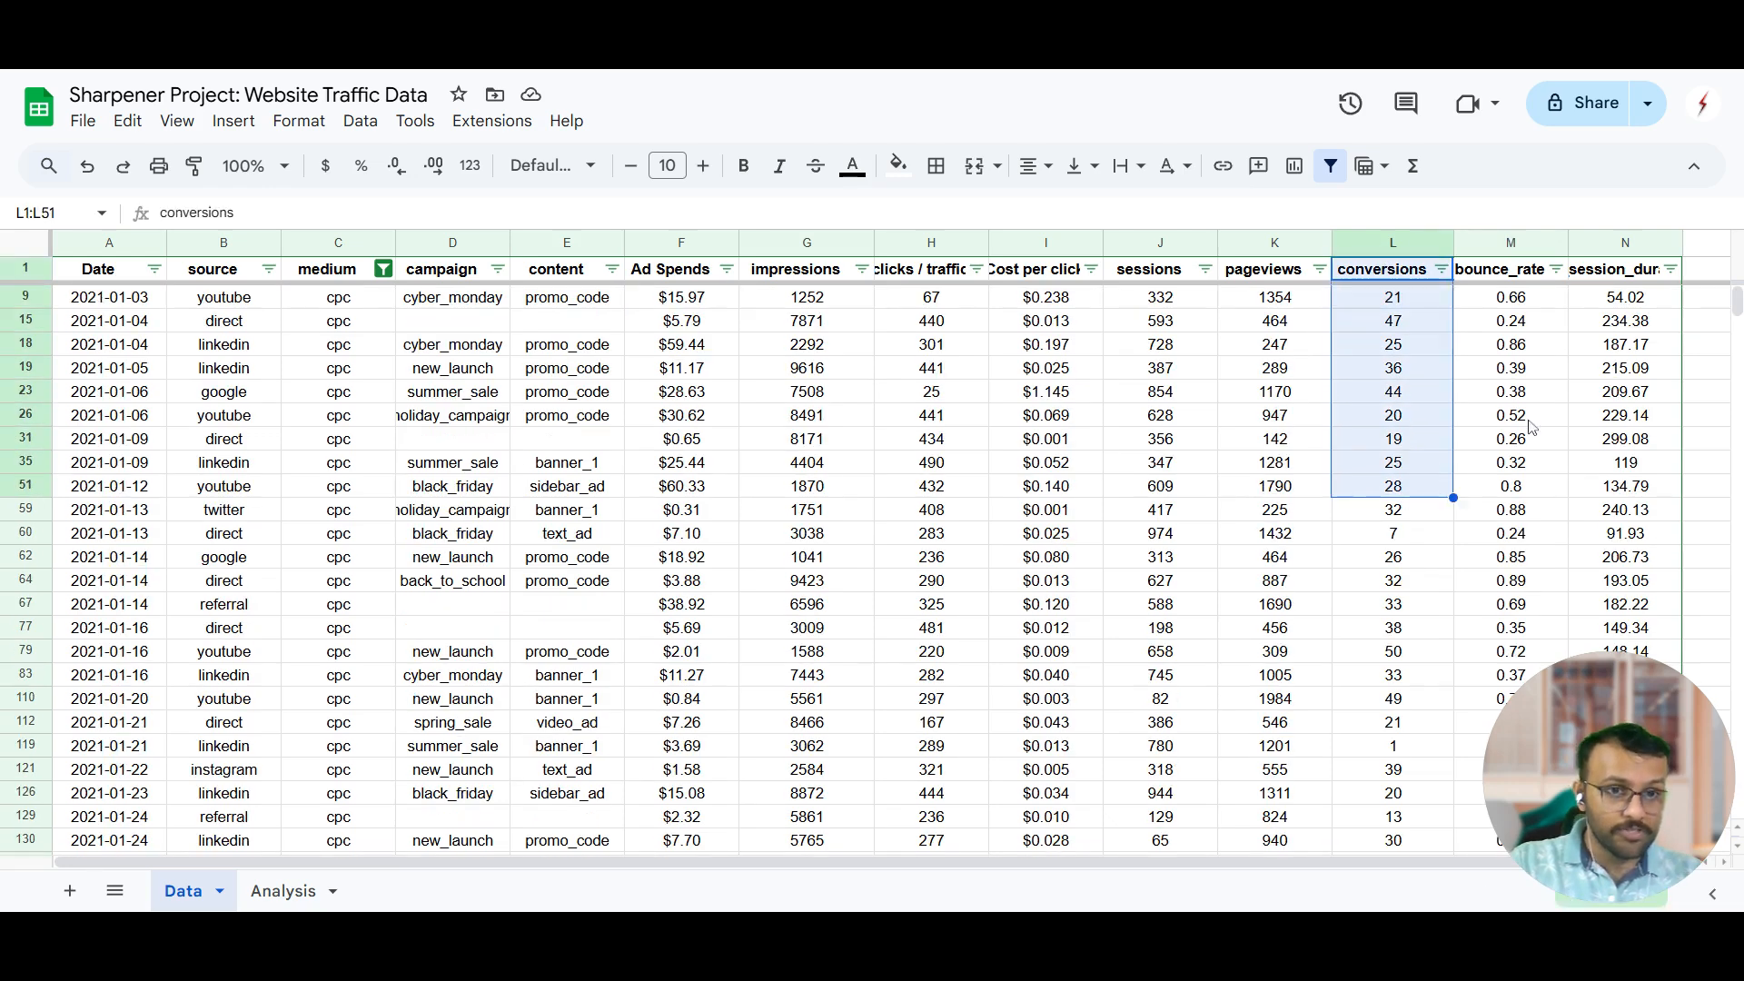
left_click(1530, 422)
right_click(1499, 245)
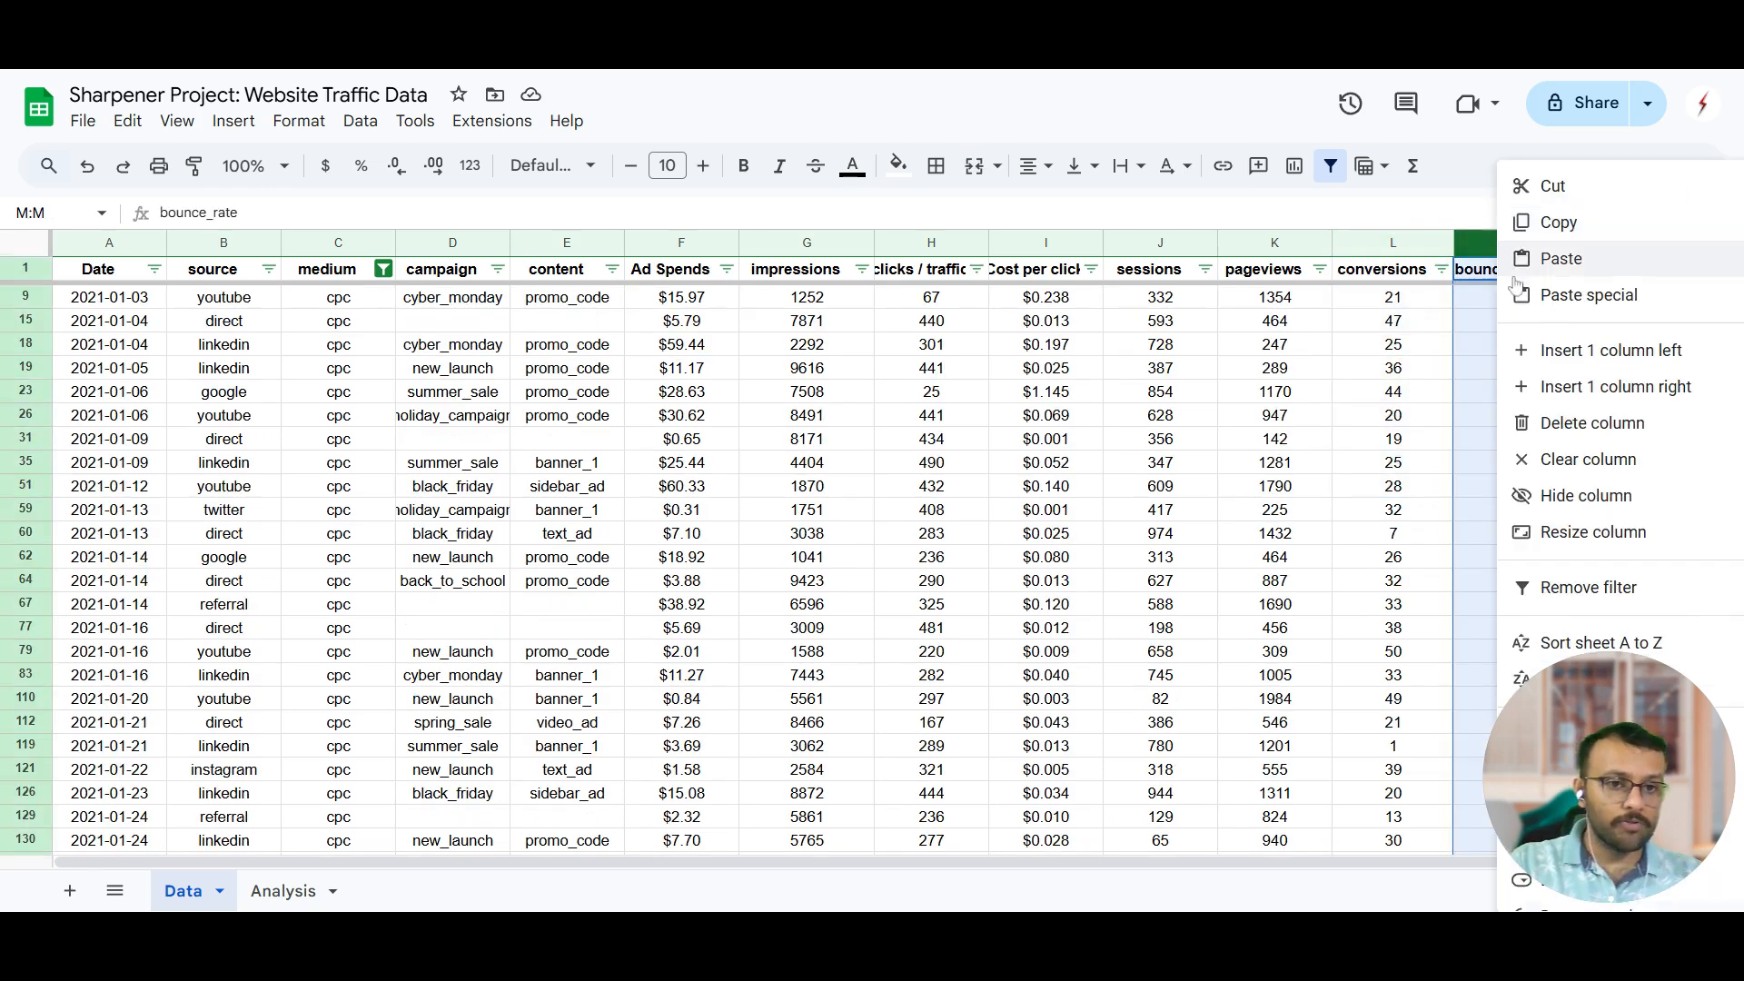
left_click(1586, 358)
left_click(1504, 275)
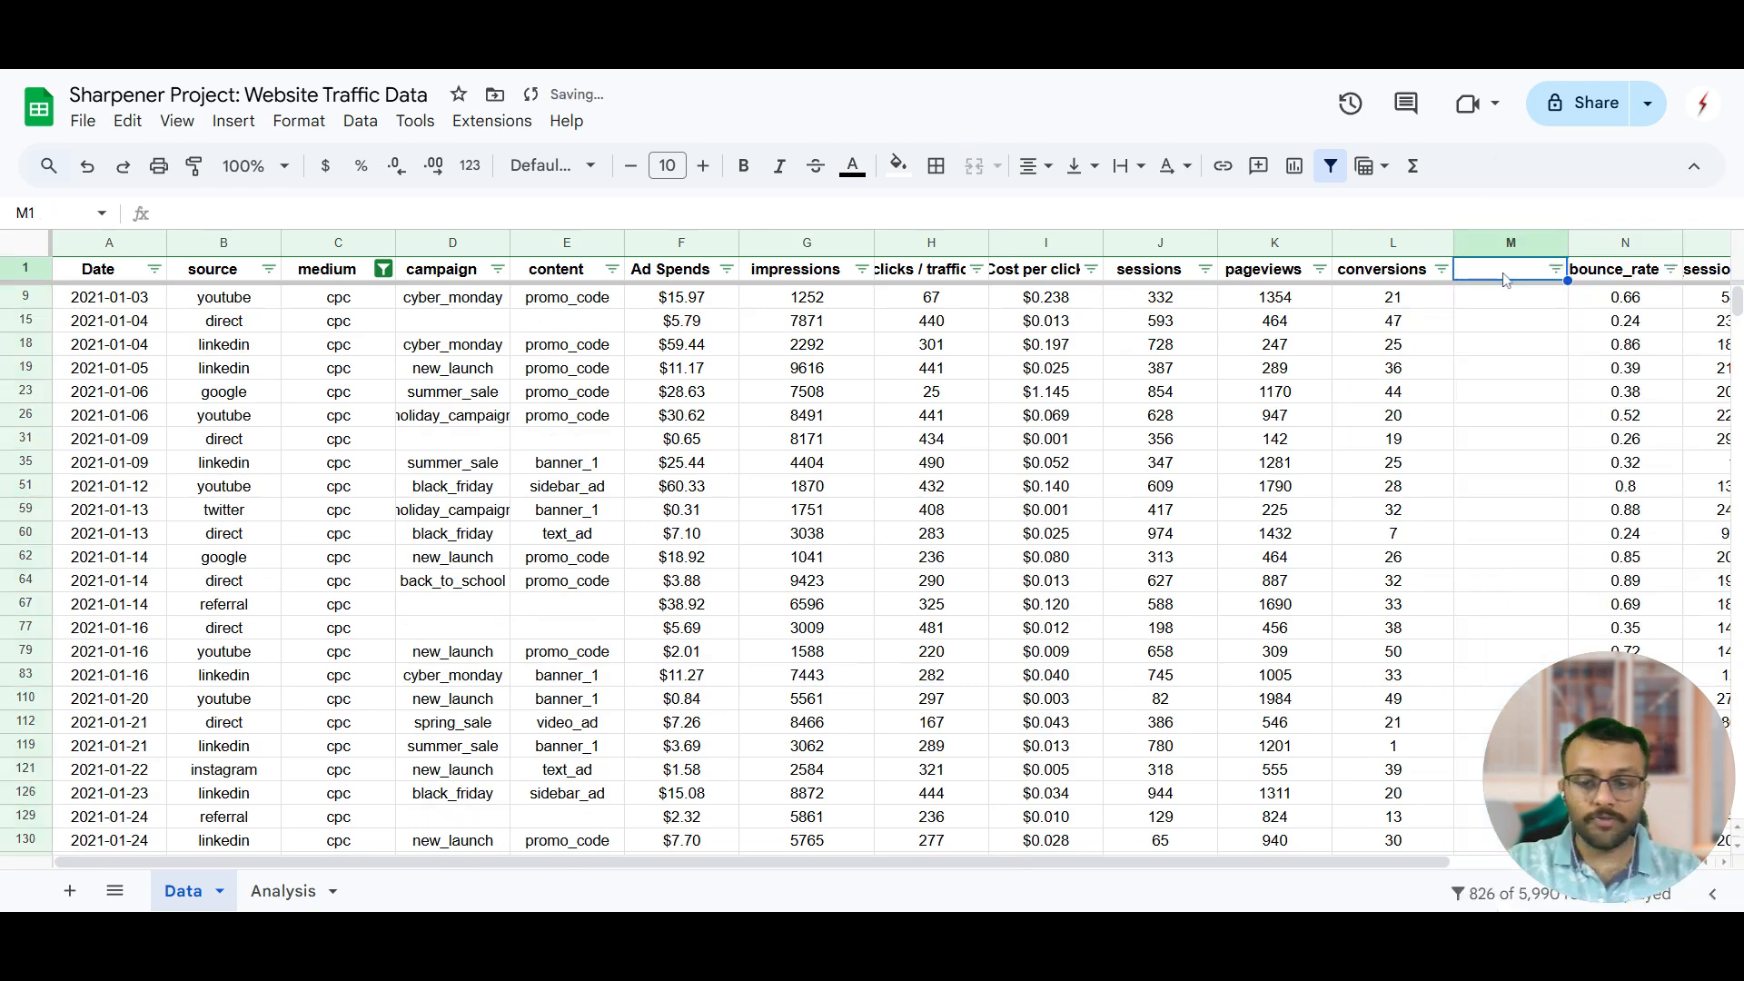
type("Cost per conver")
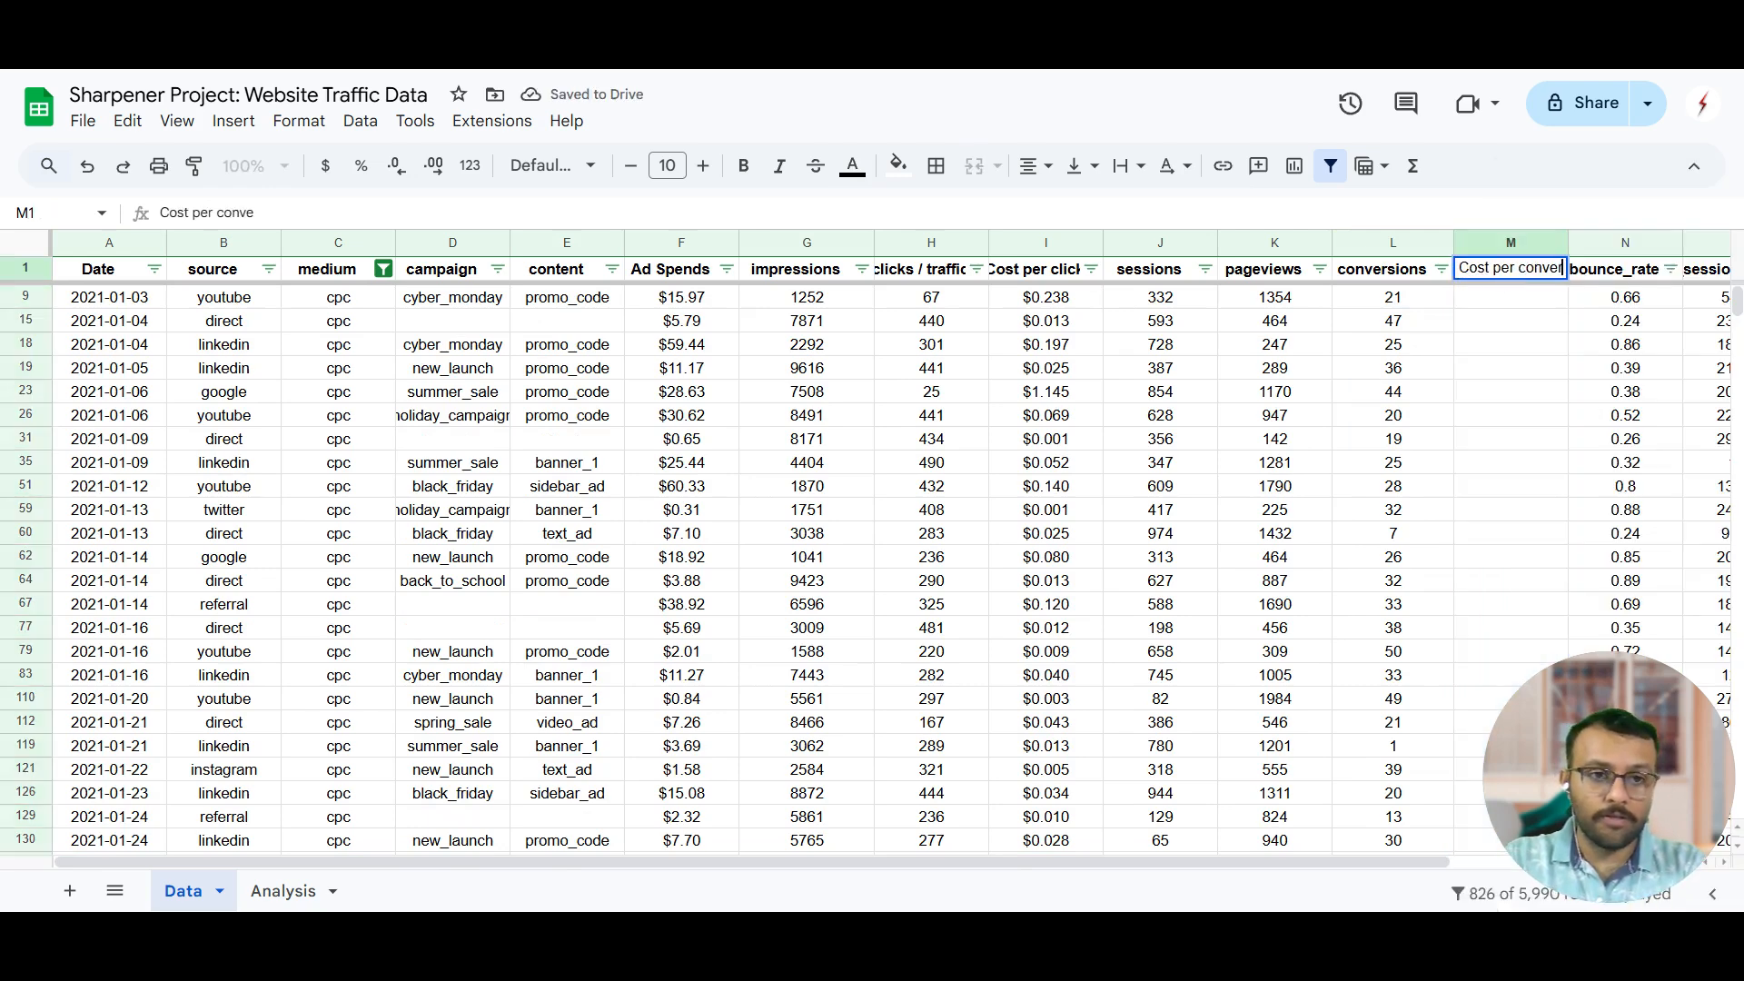
type("sion")
key("Return")
Step: Enter the cost per conversion formula =F9/L9, ad spends divided by conversions, in cell M9
type("=")
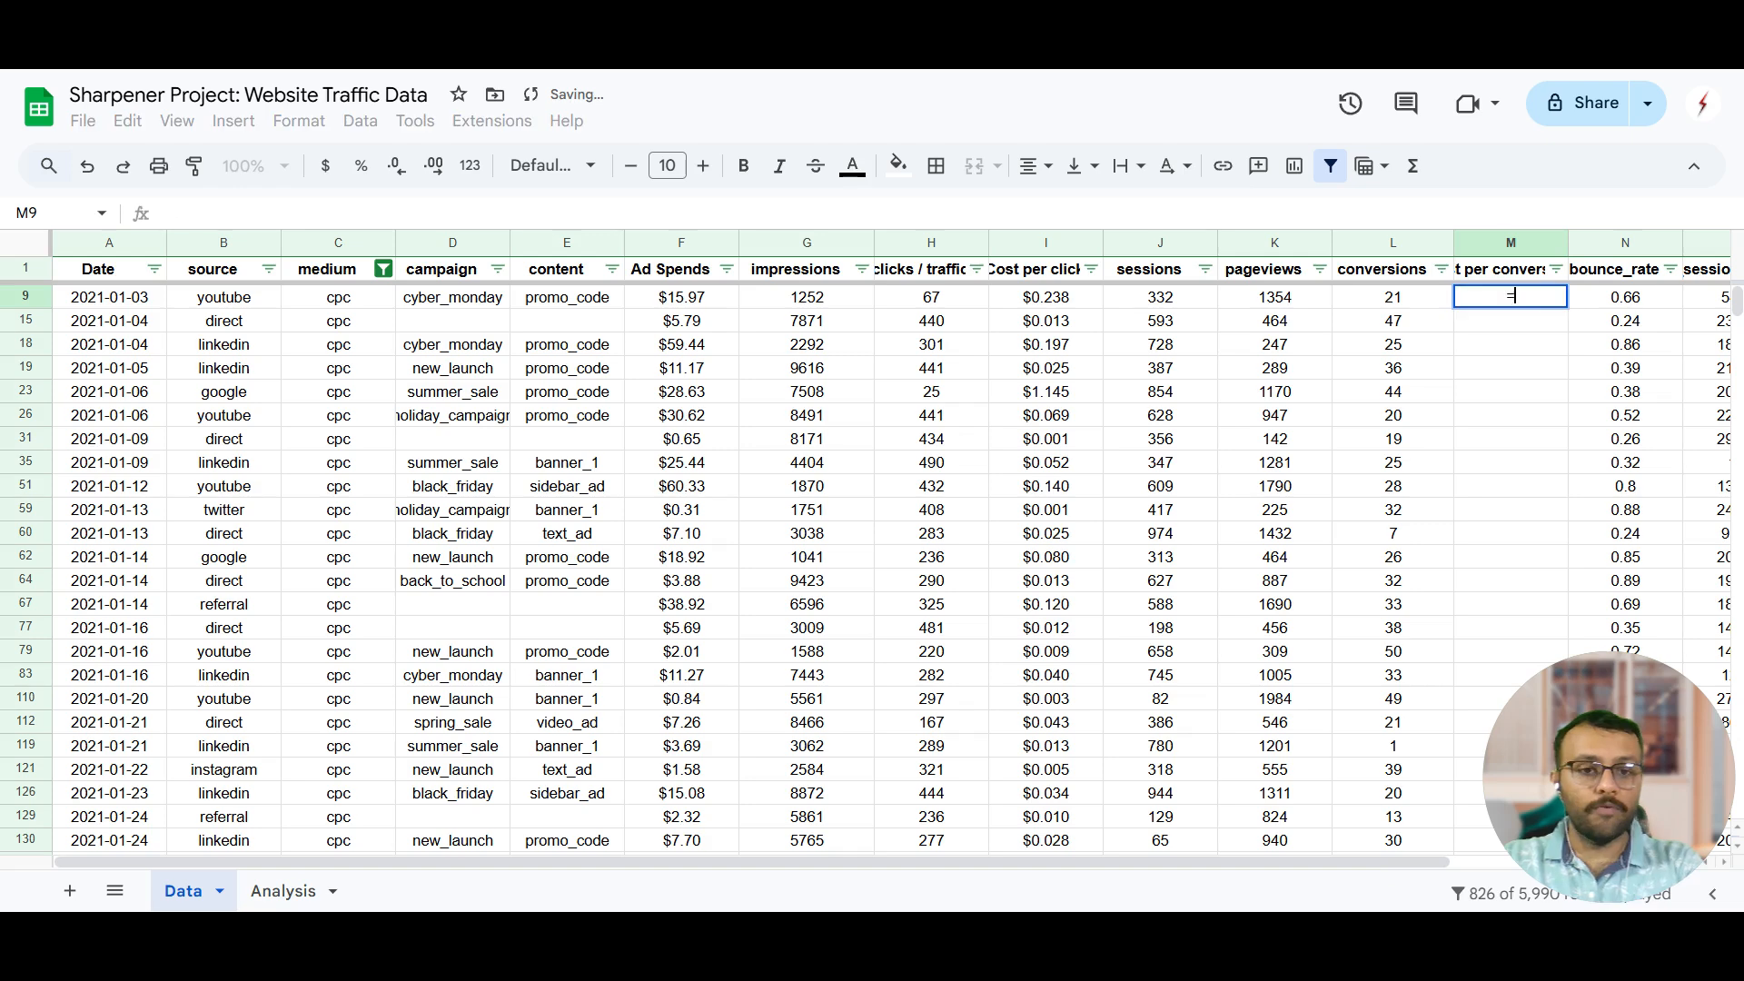
left_click(715, 306)
type("/")
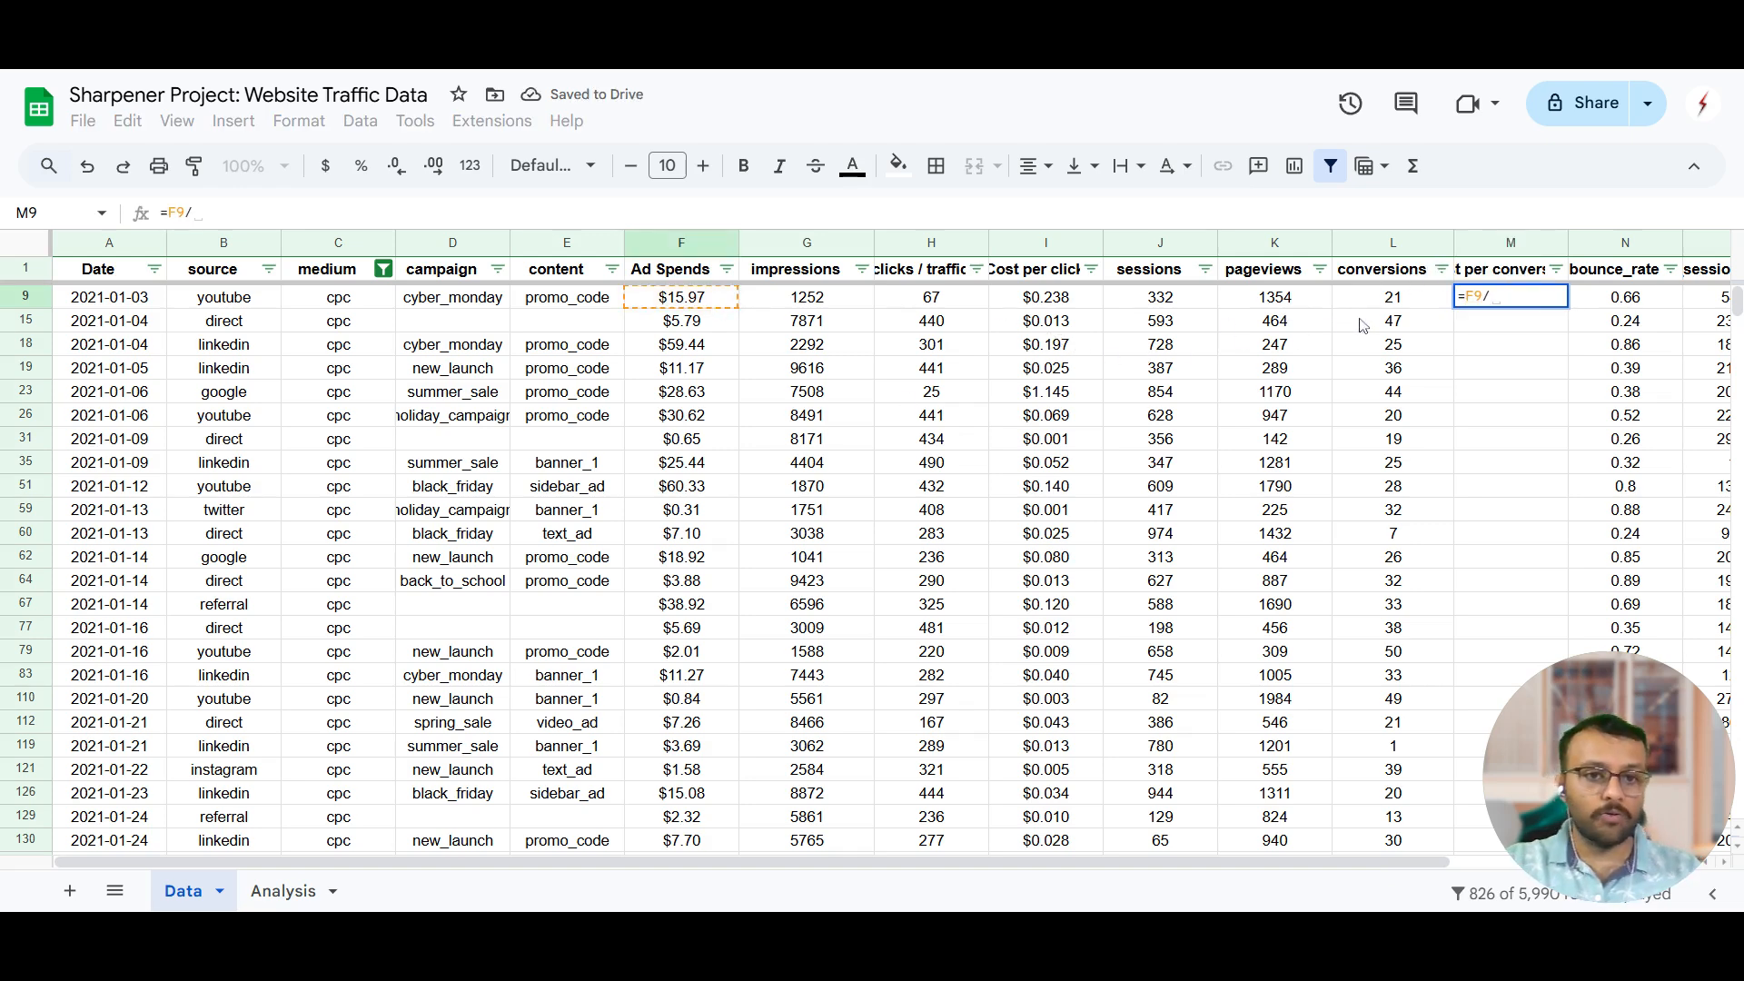
left_click(1392, 299)
key("Return")
Step: Fill the cost per conversion formula down through M5988 and display M9:M5988 with three decimal places
key("Left")
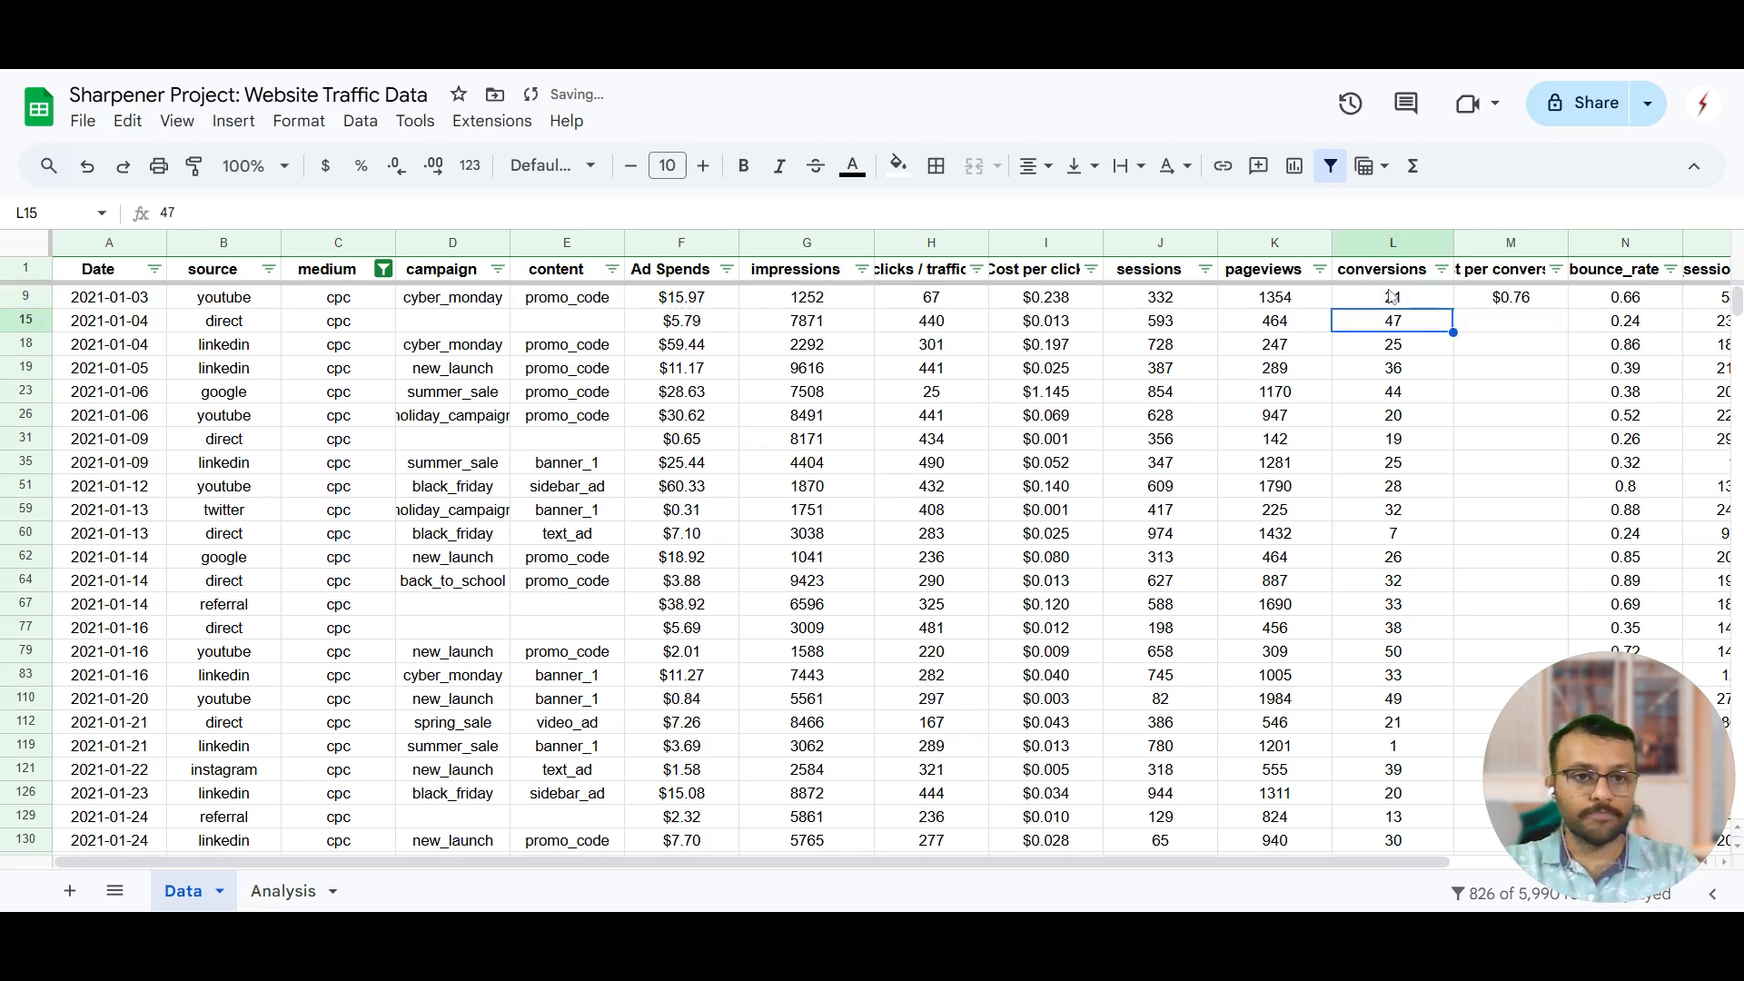
key("ctrl+Down")
key("Right")
key("ctrl+shift+Up")
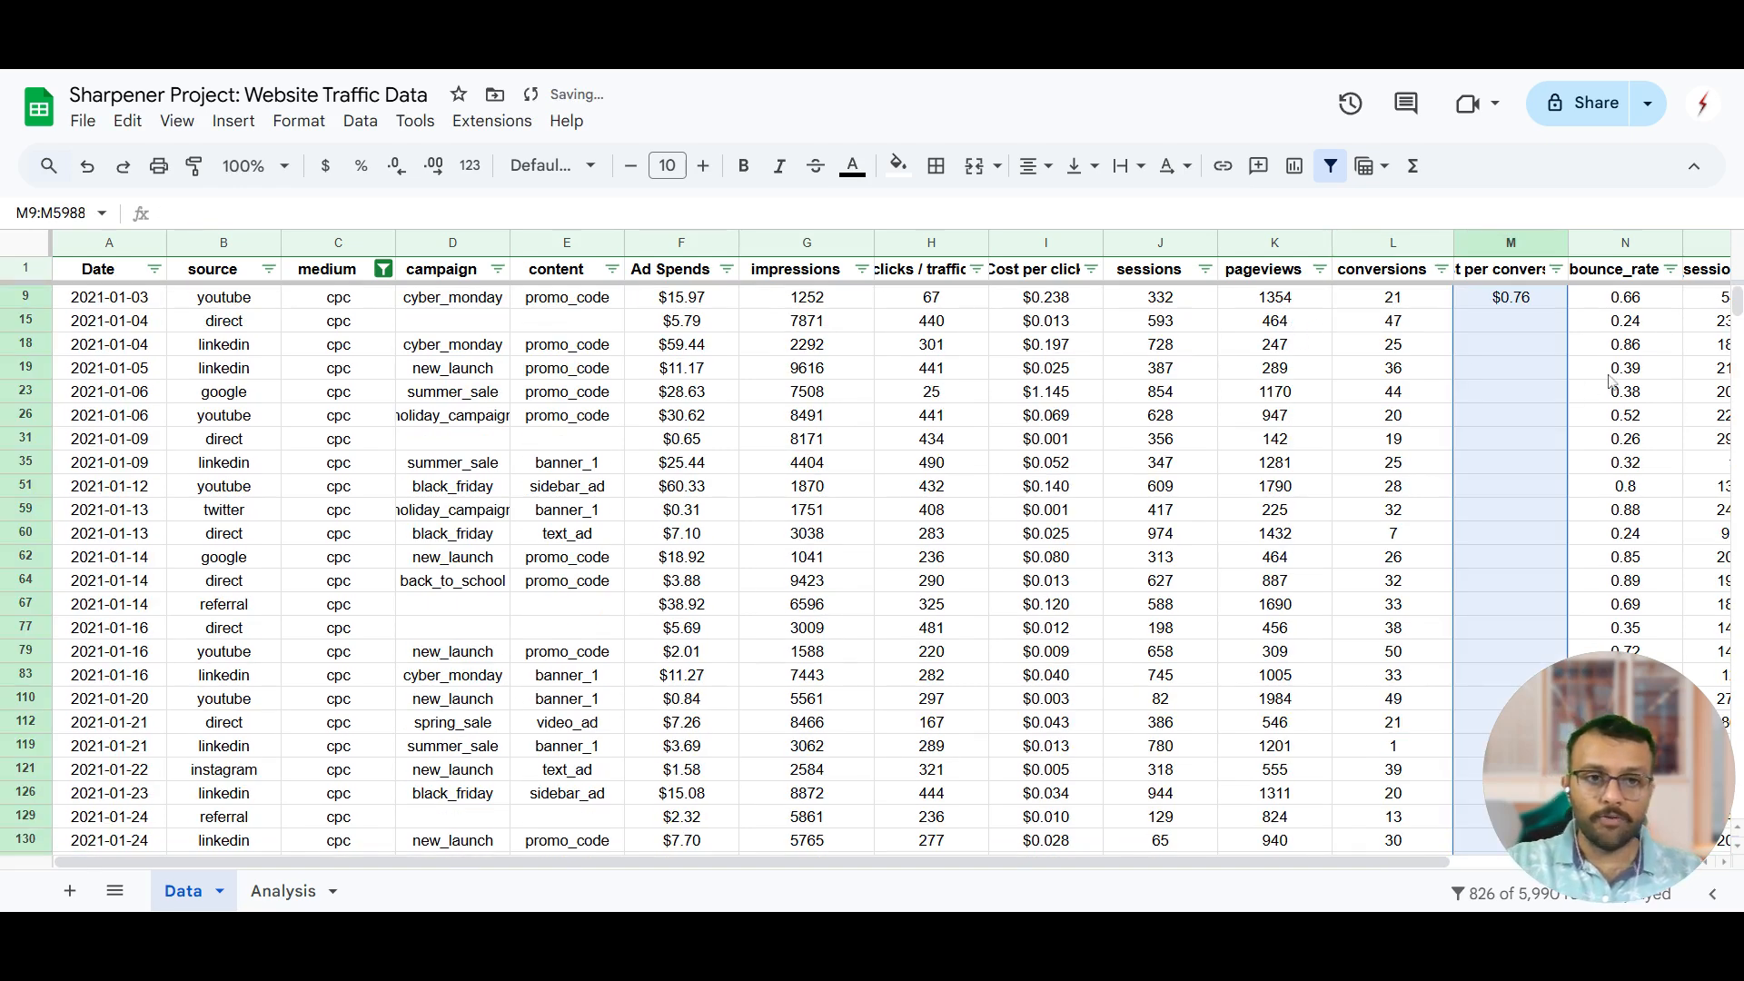
key("ctrl+d")
left_click(432, 166)
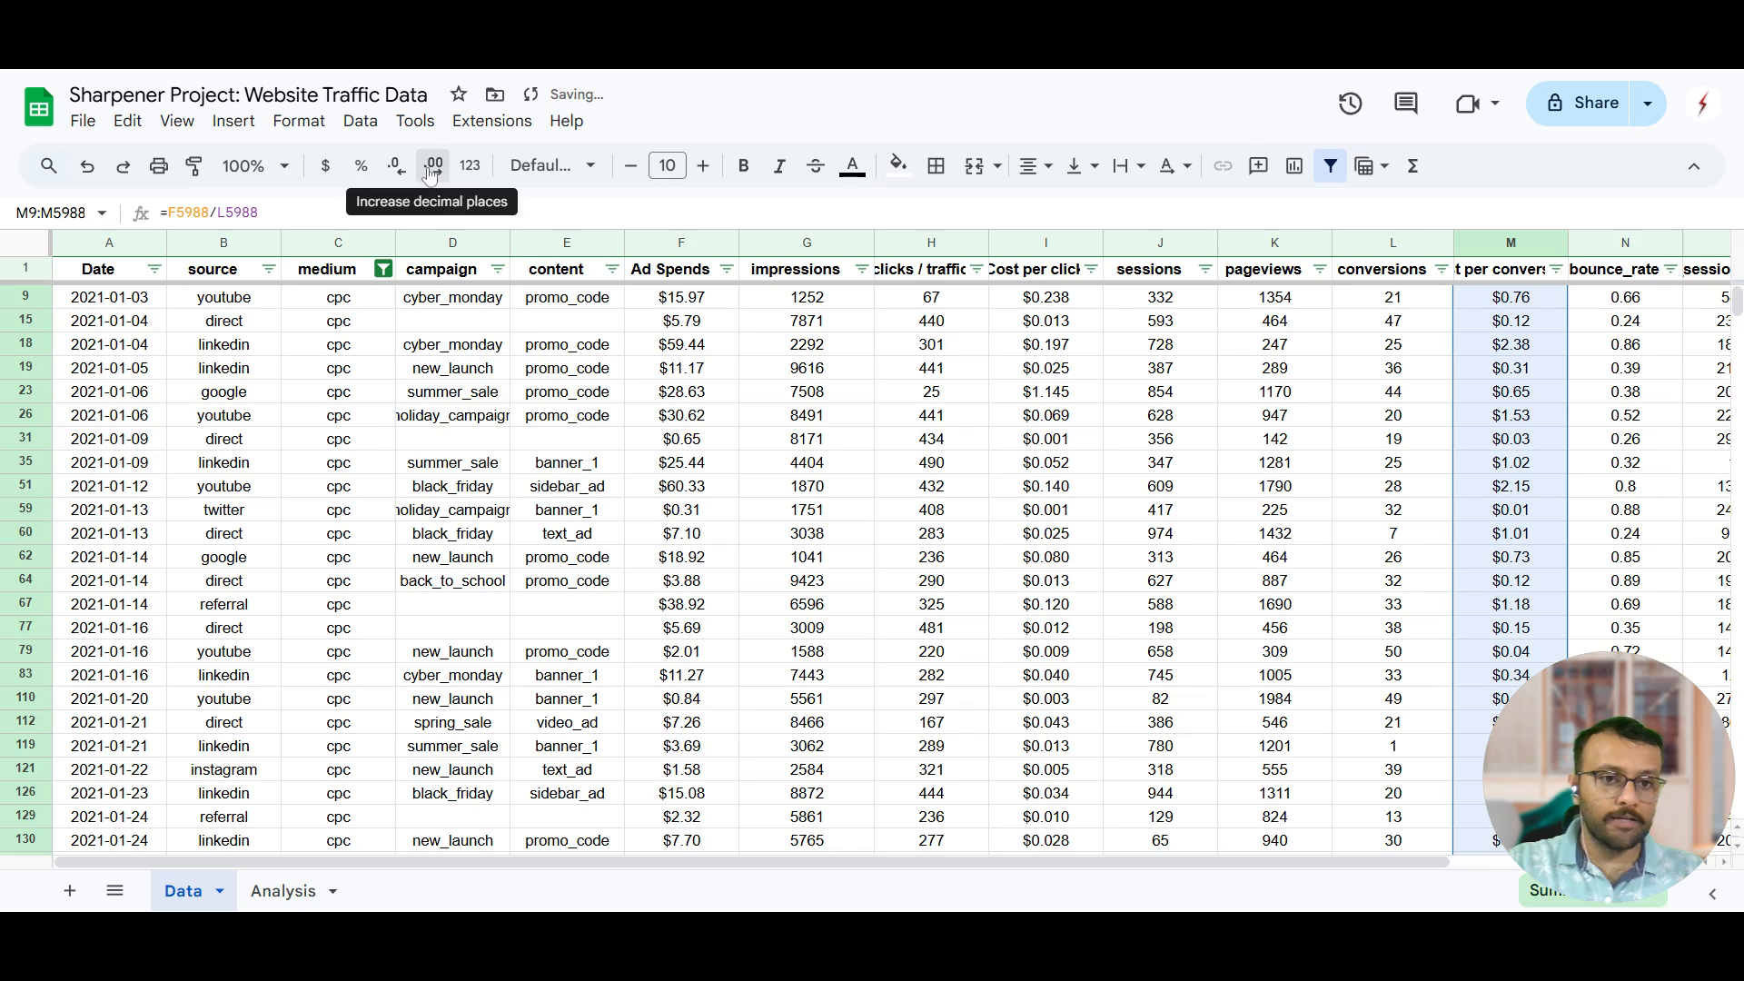
left_click(1472, 489)
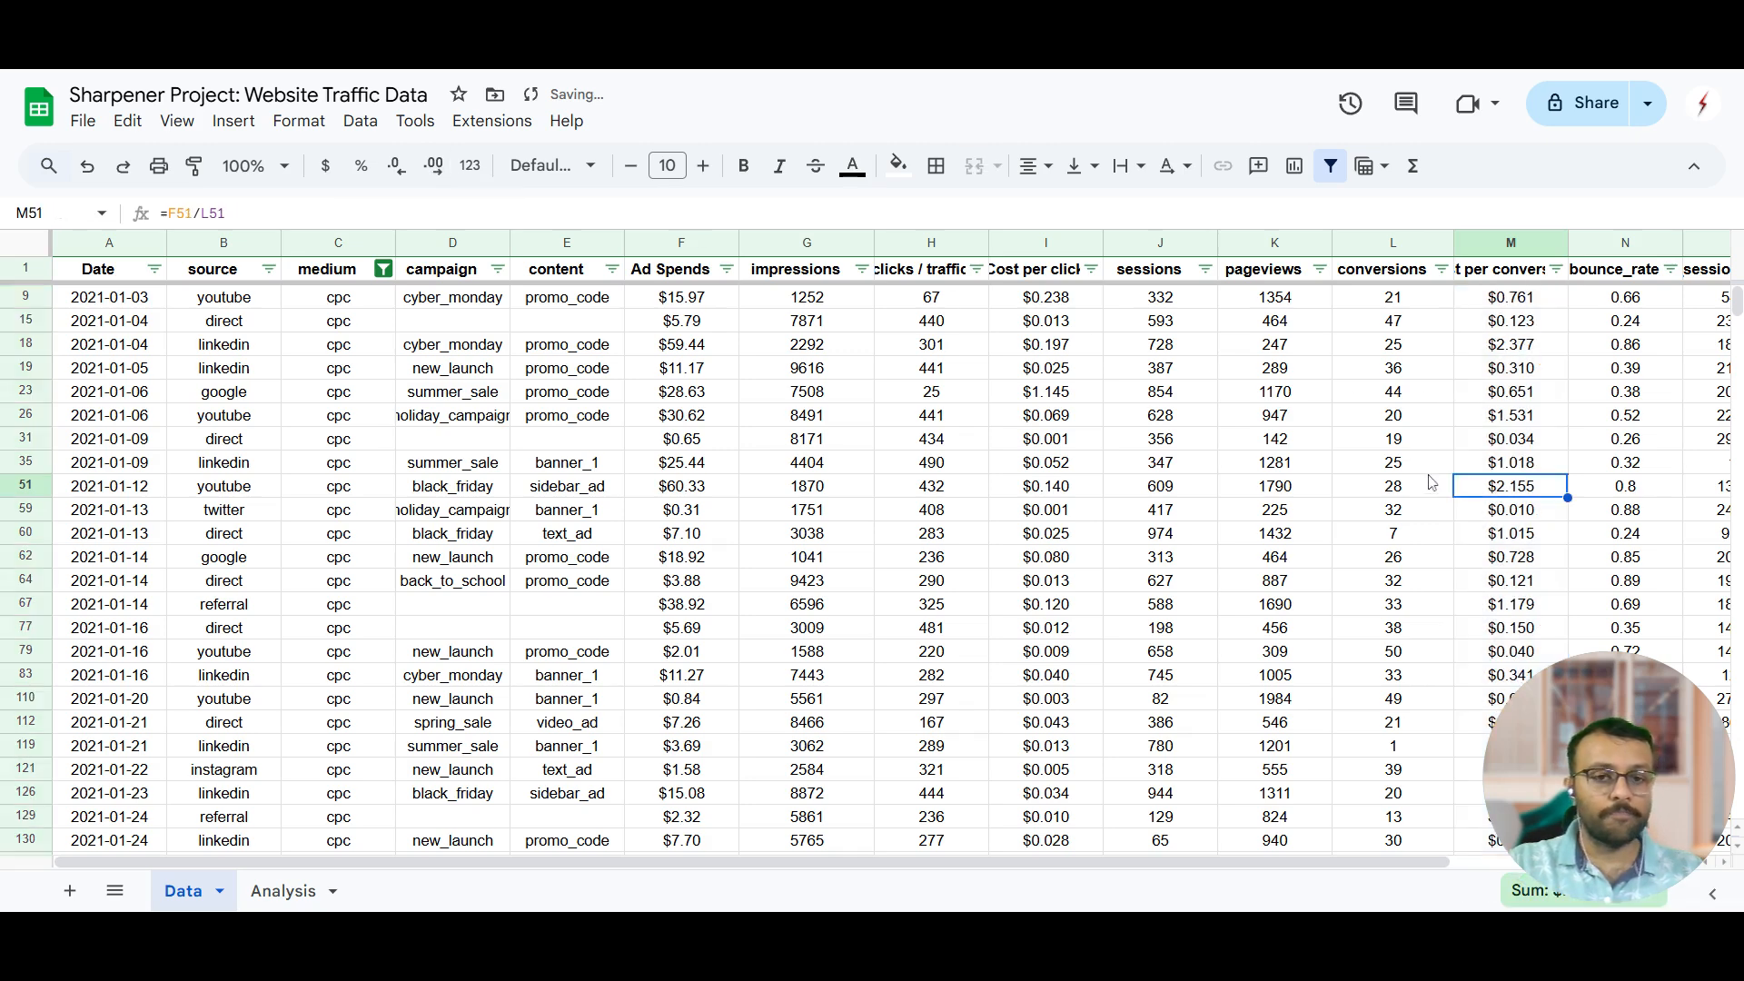
key("ctrl+Up")
key("Down")
key("Right")
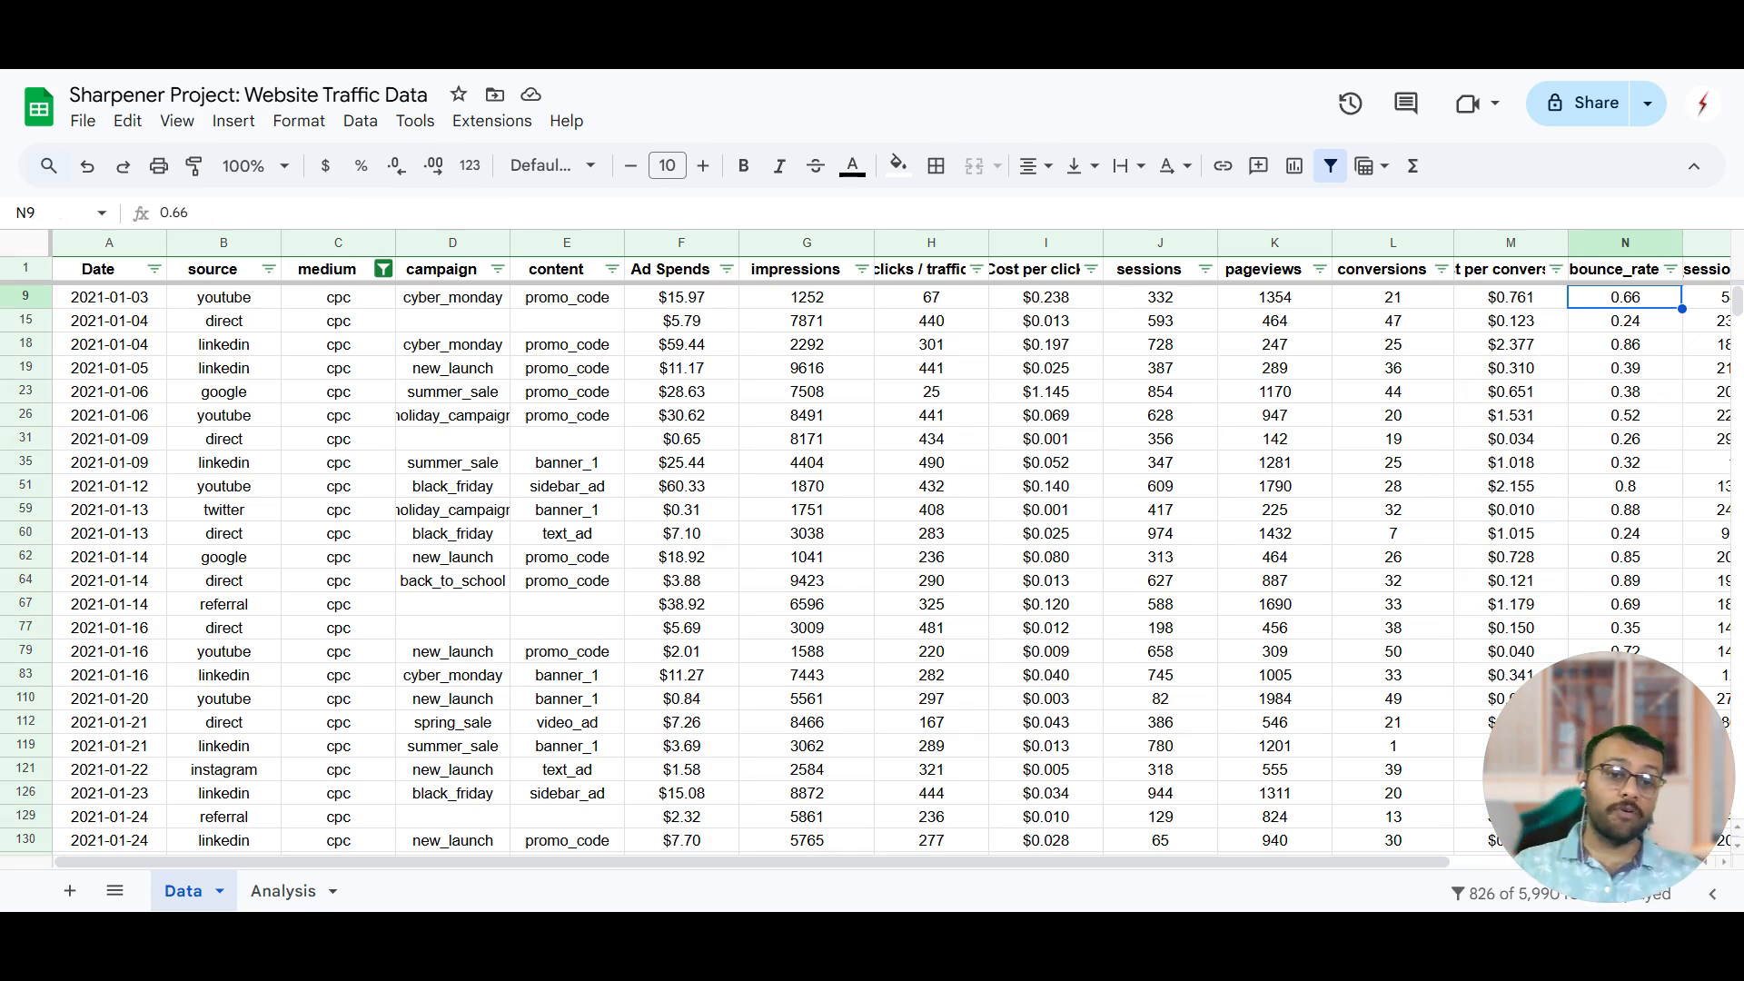
left_click(1407, 374)
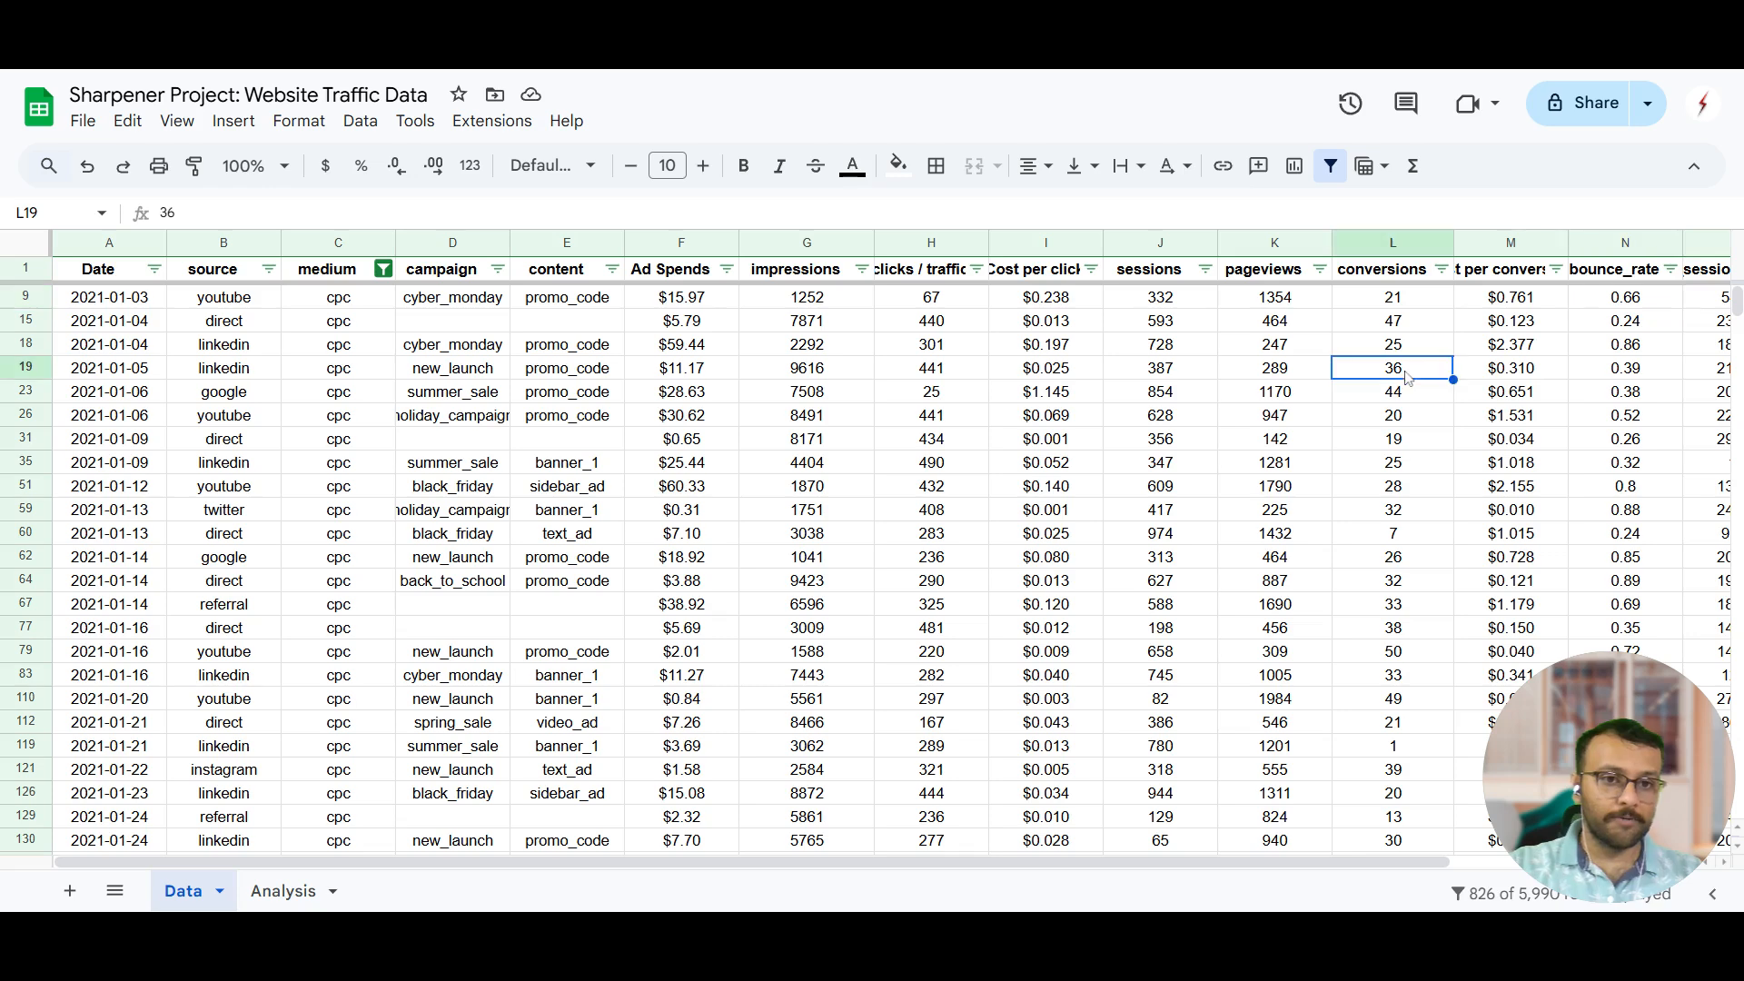
Step: Insert a column between Cost per conversion and bounce_rate and give it the header "Conv / Click %"
scroll(1363, 370, "right", 1)
right_click(1501, 244)
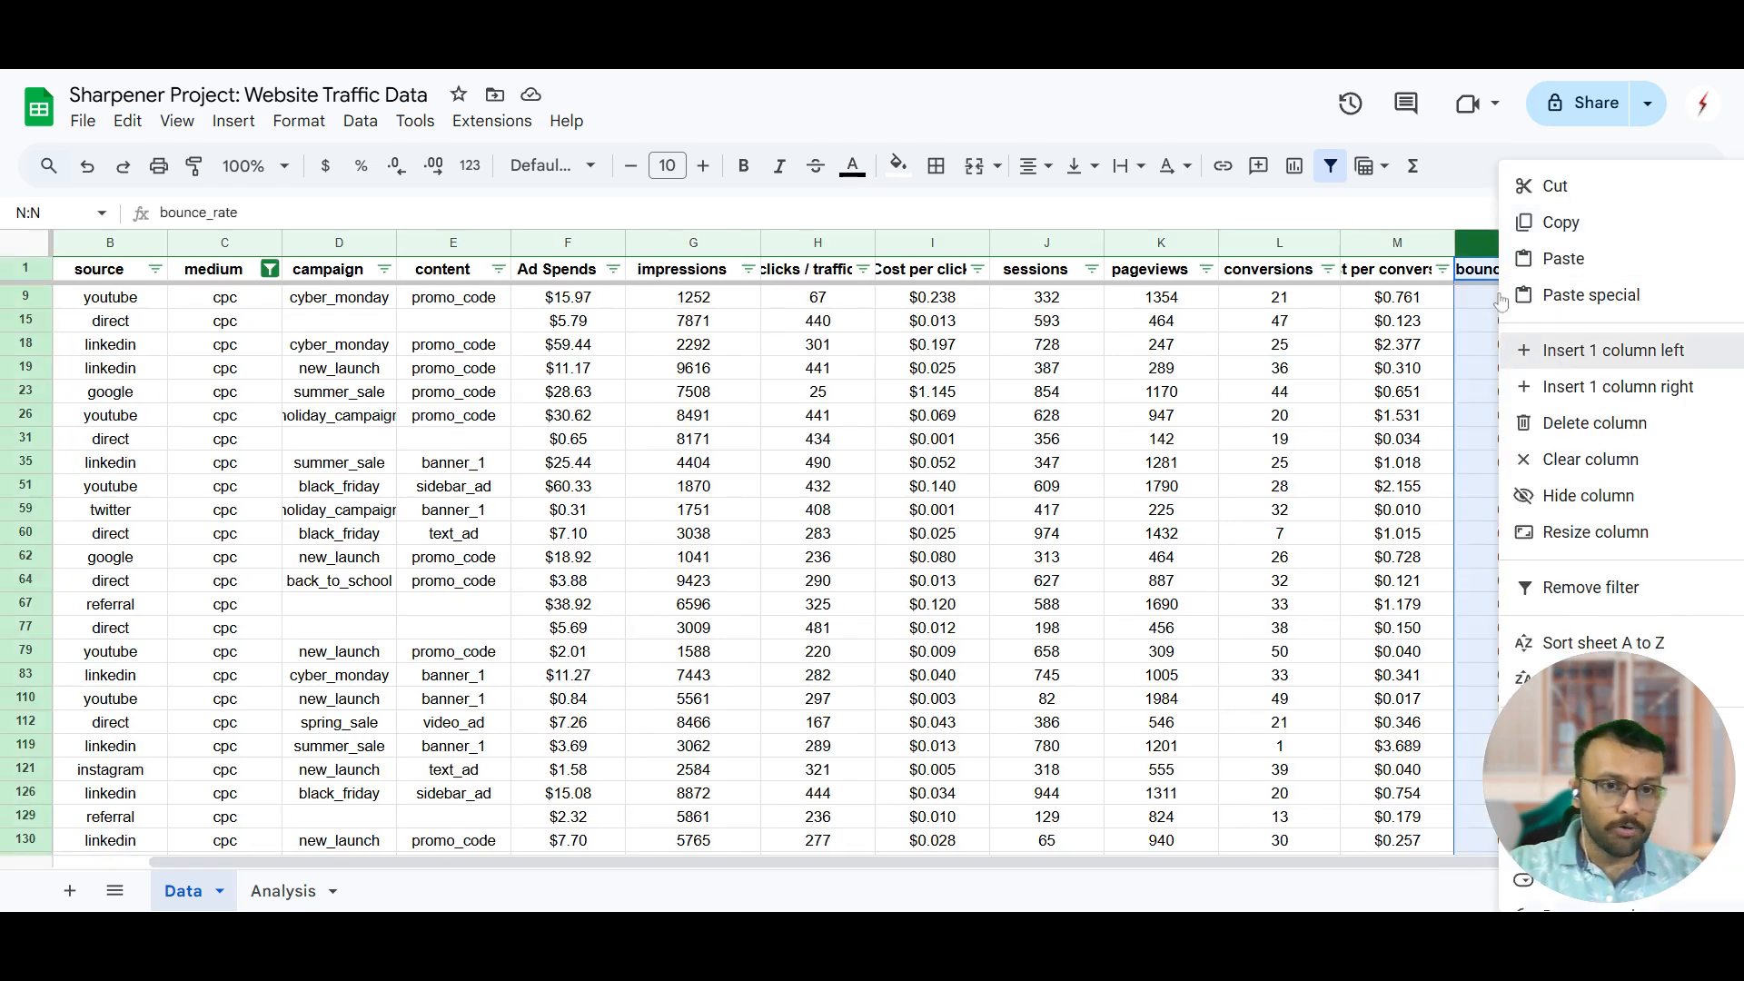
left_click(1553, 354)
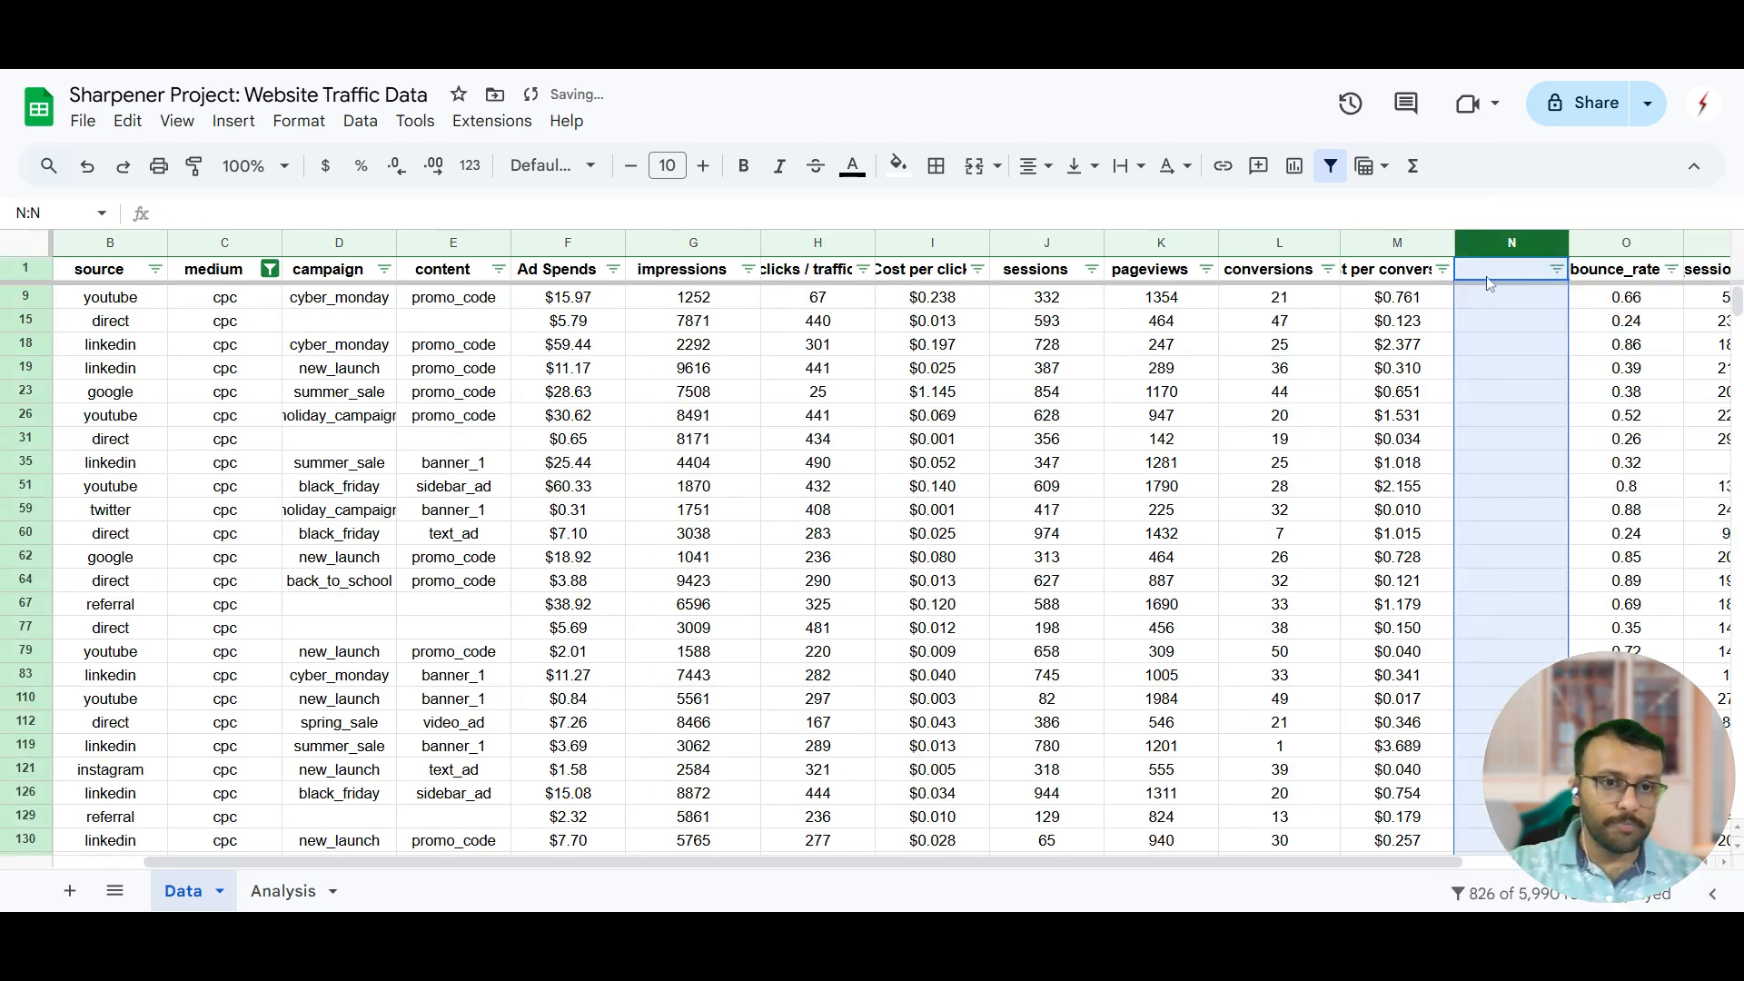
left_click(818, 303)
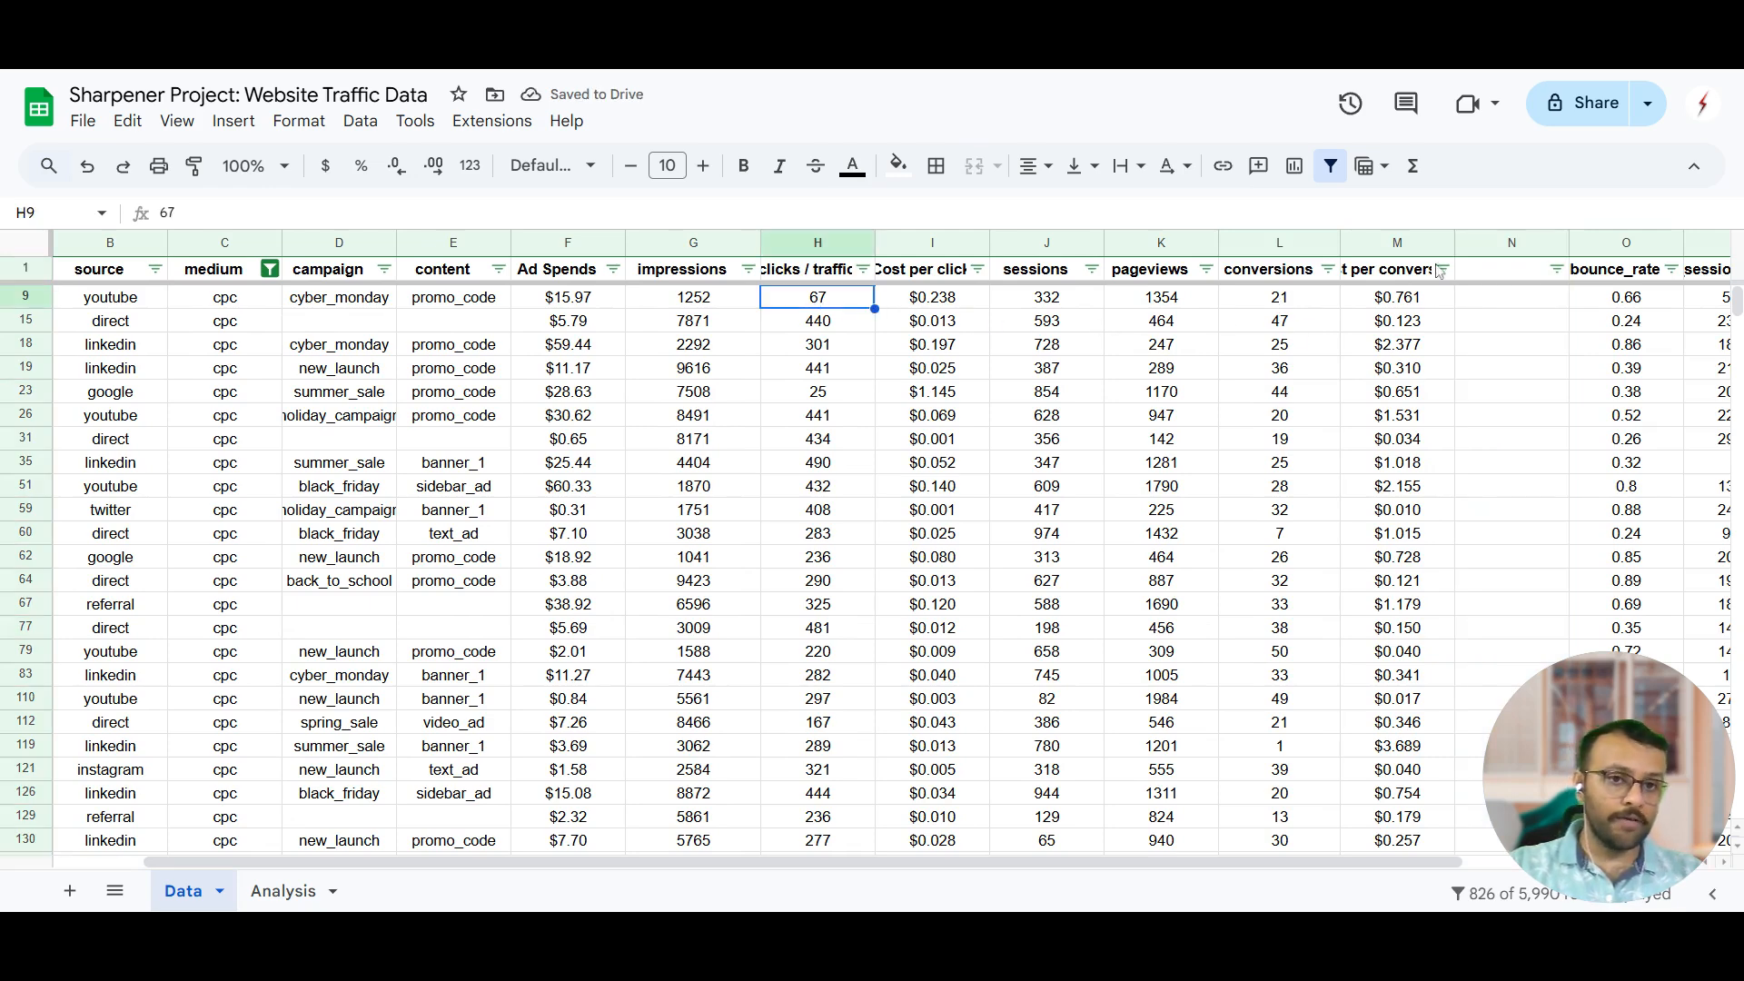
left_click(1515, 277)
type("Cli")
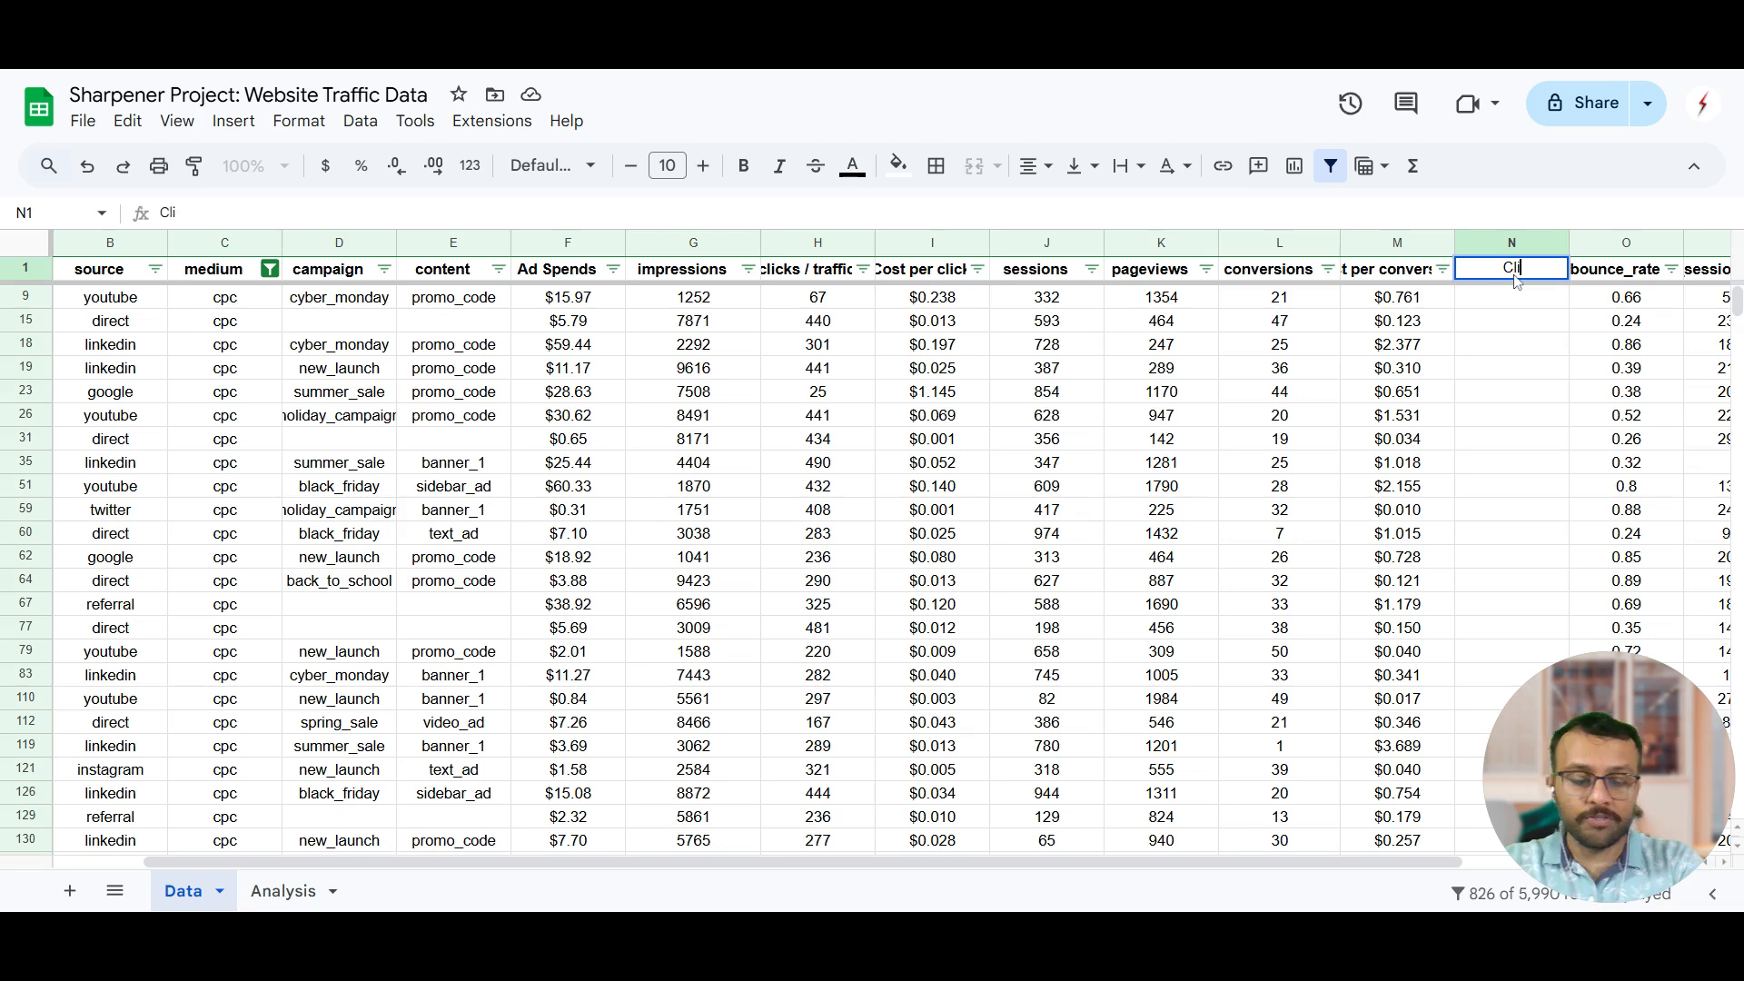
key("BackSpace")
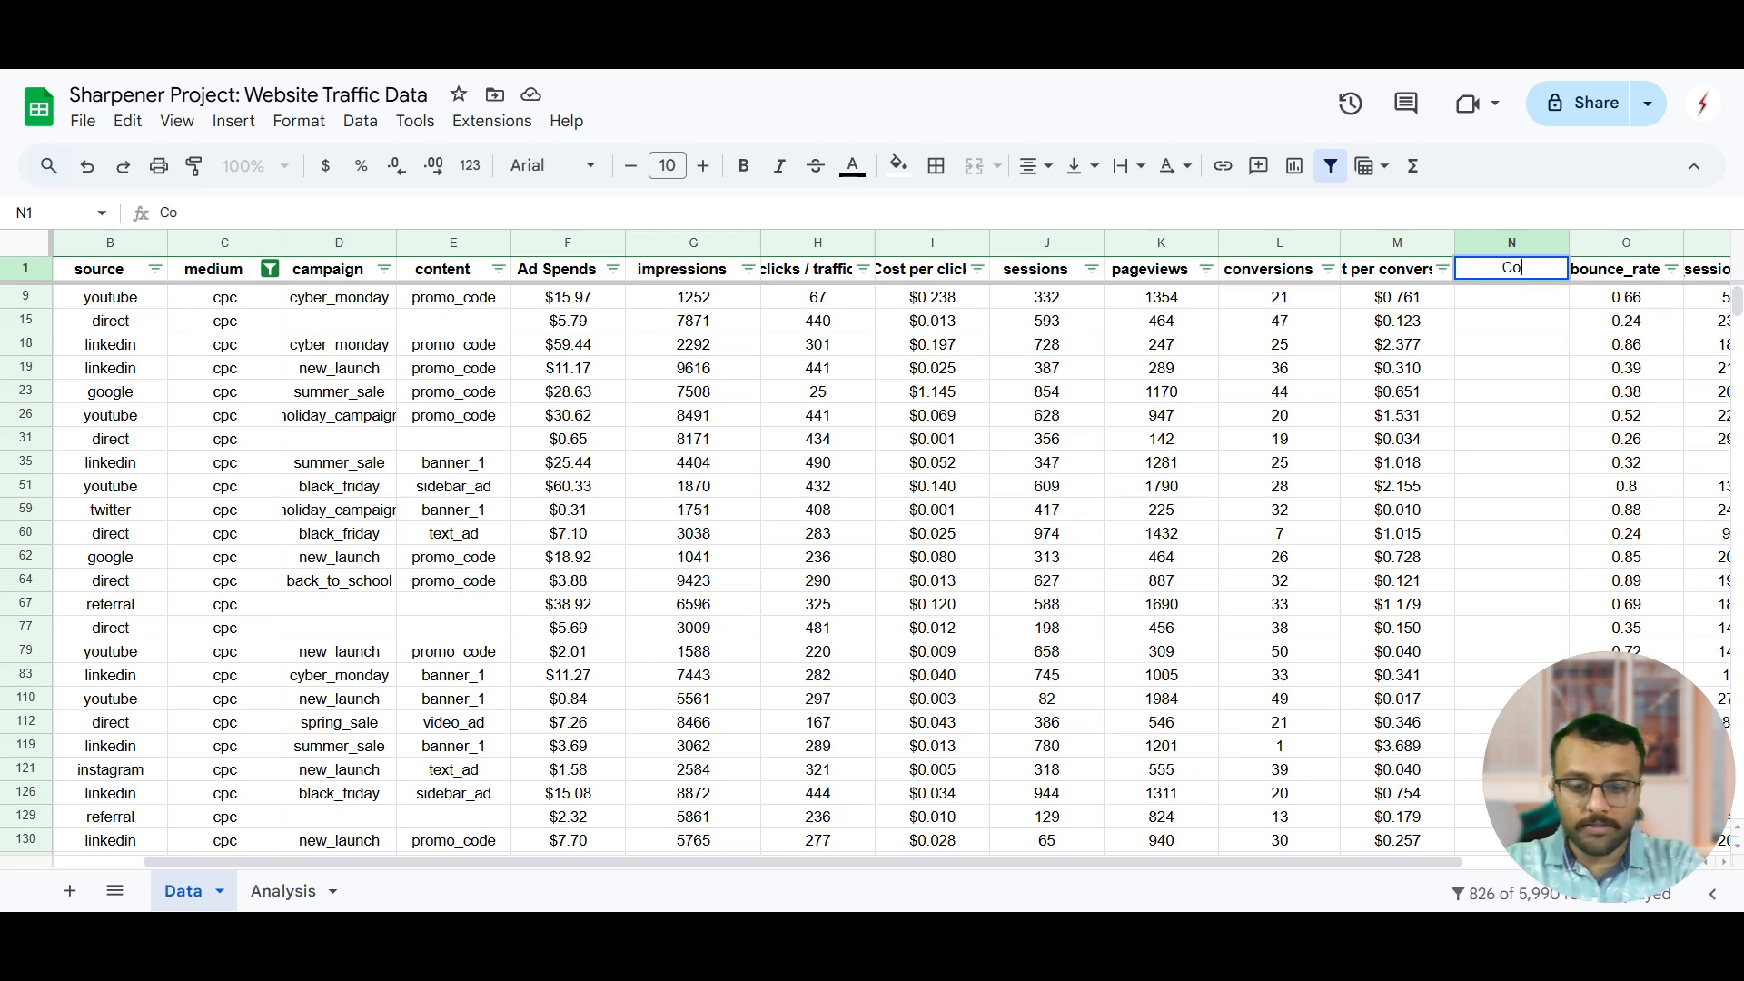
type("nv / Click")
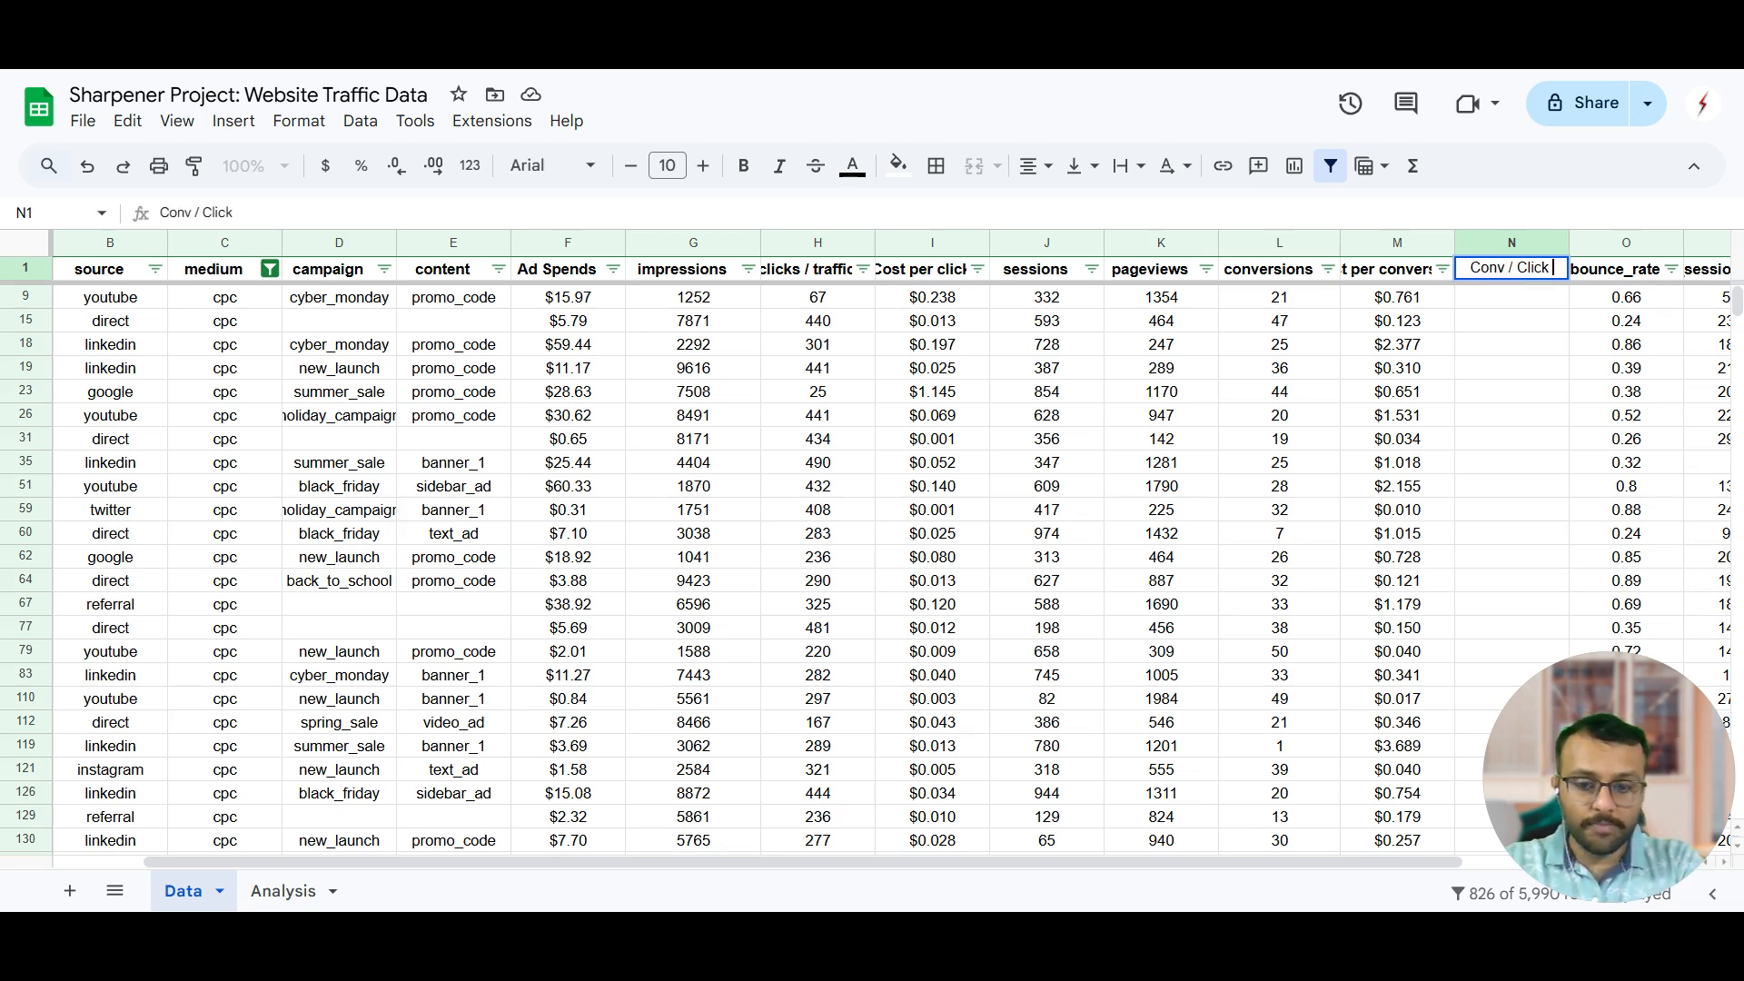
type(" %")
key("Return")
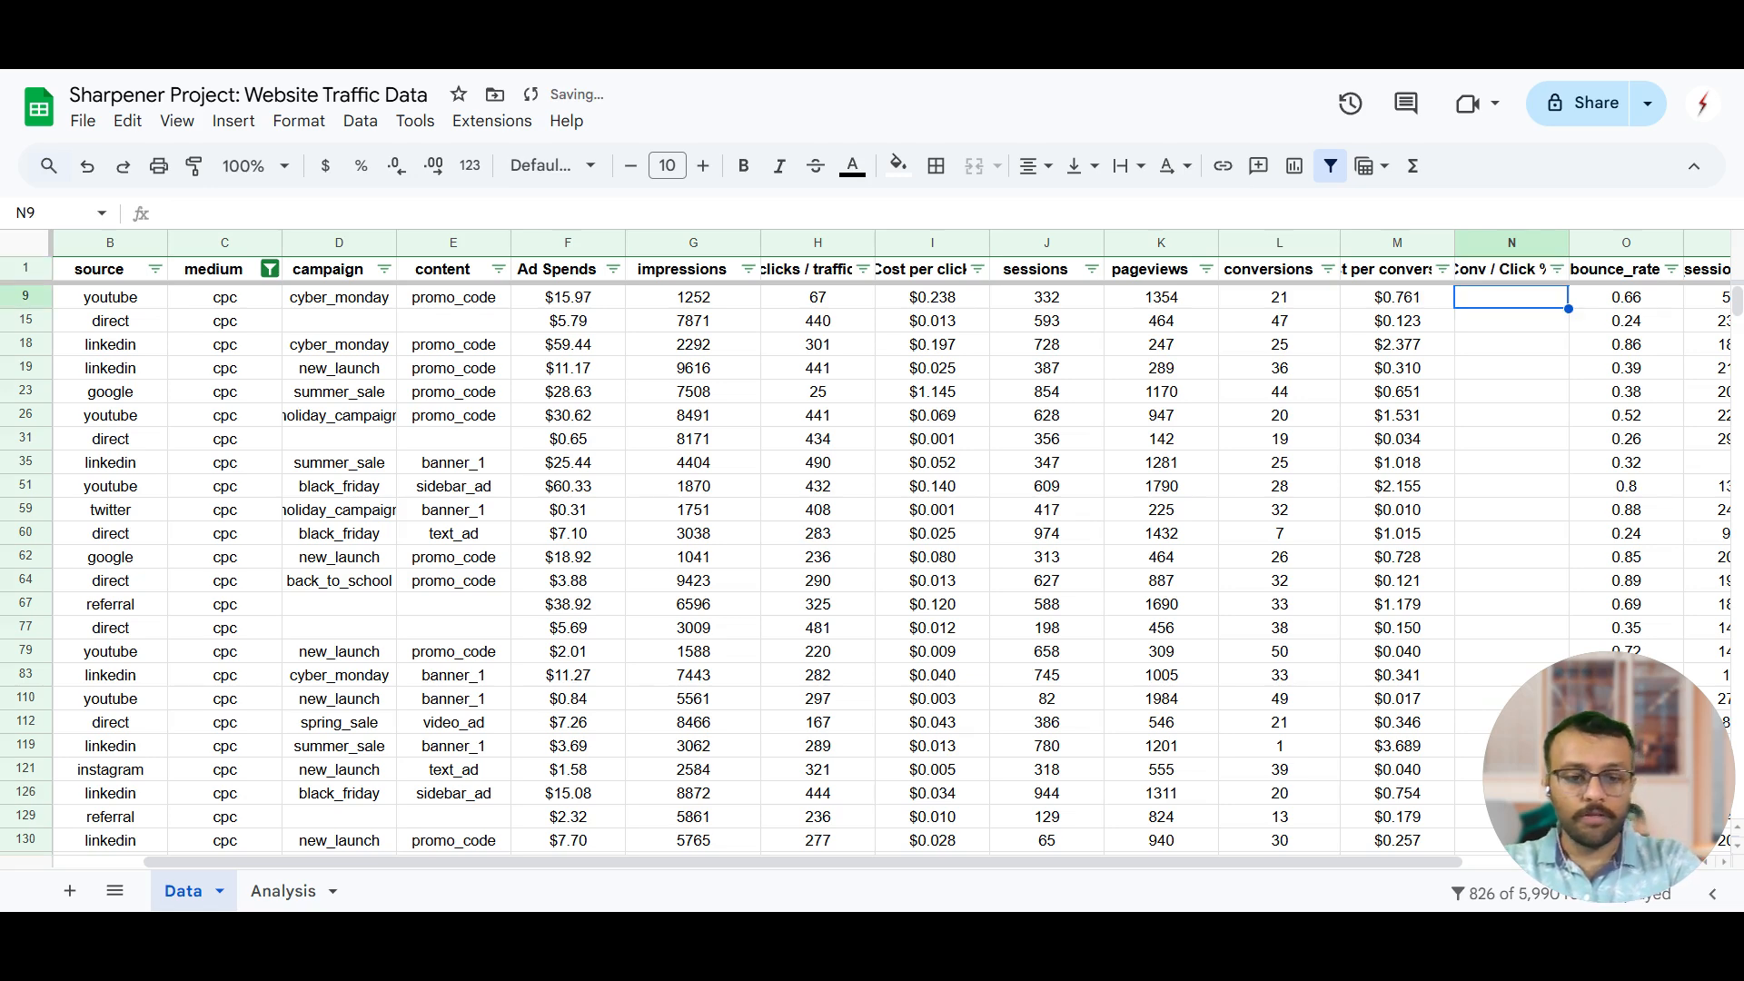
Step: Enter =L9/H9, conversions divided by clicks, in cell N9 and format the cell as a percentage
type("=")
key("Left")
key("Left")
type("/")
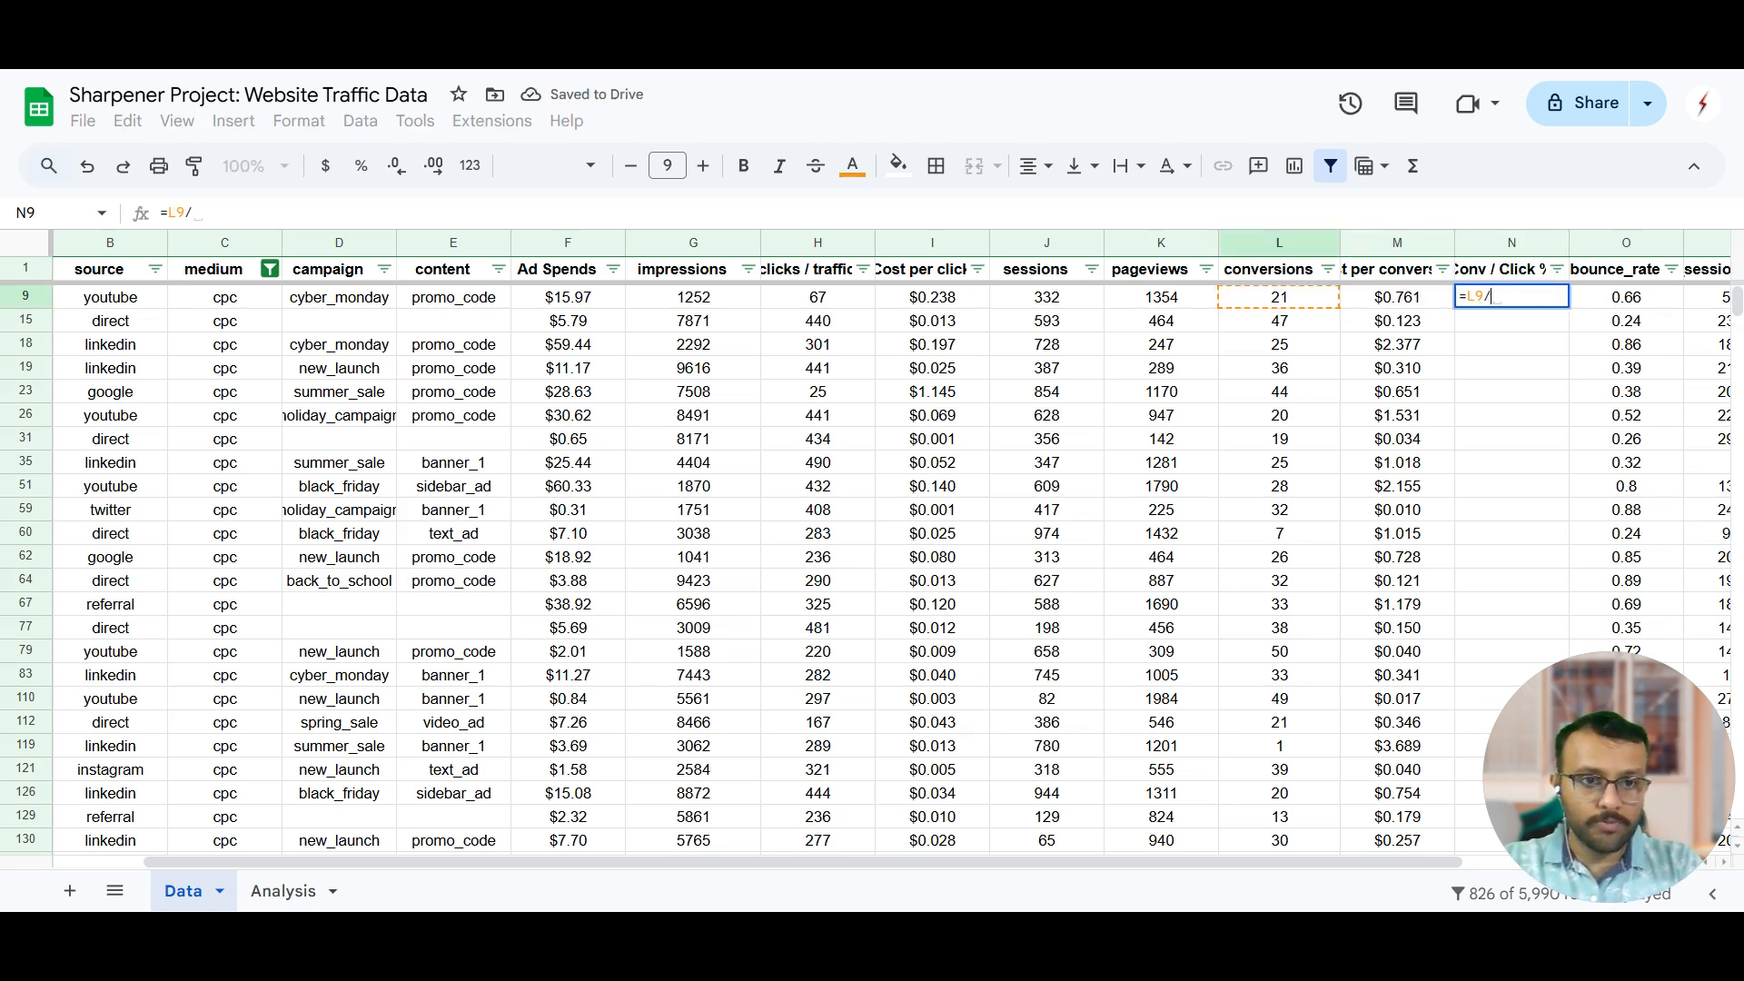
left_click(851, 306)
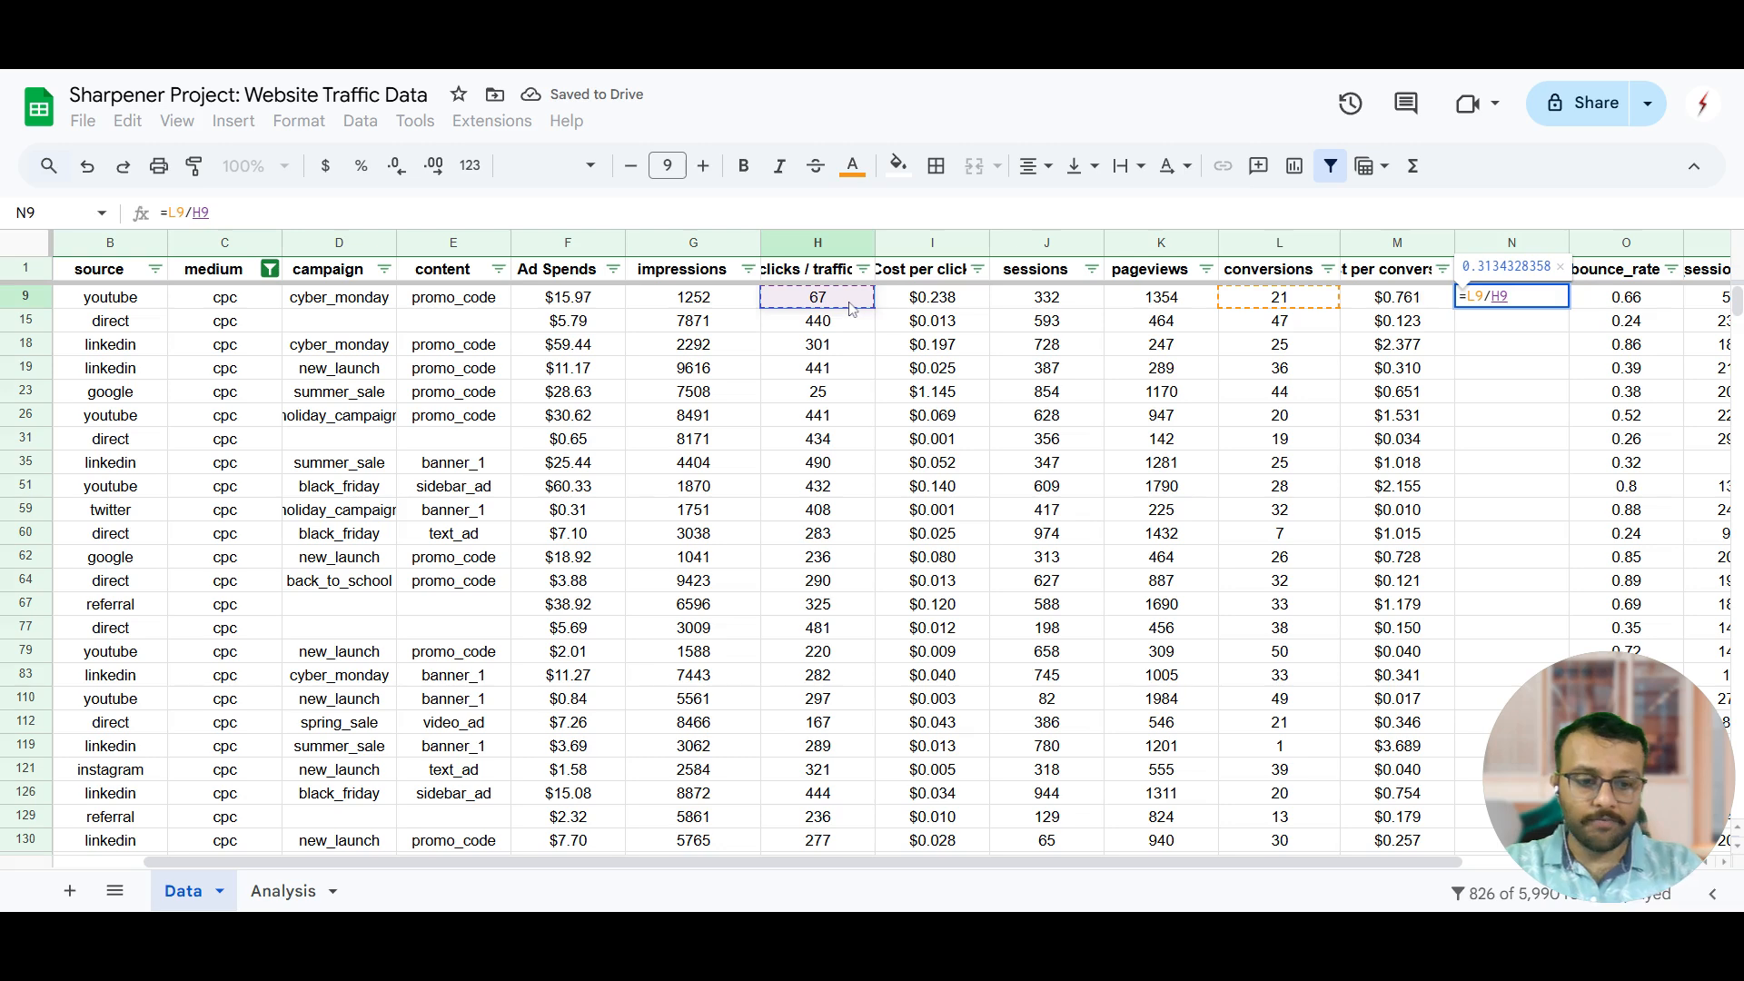
key("Return")
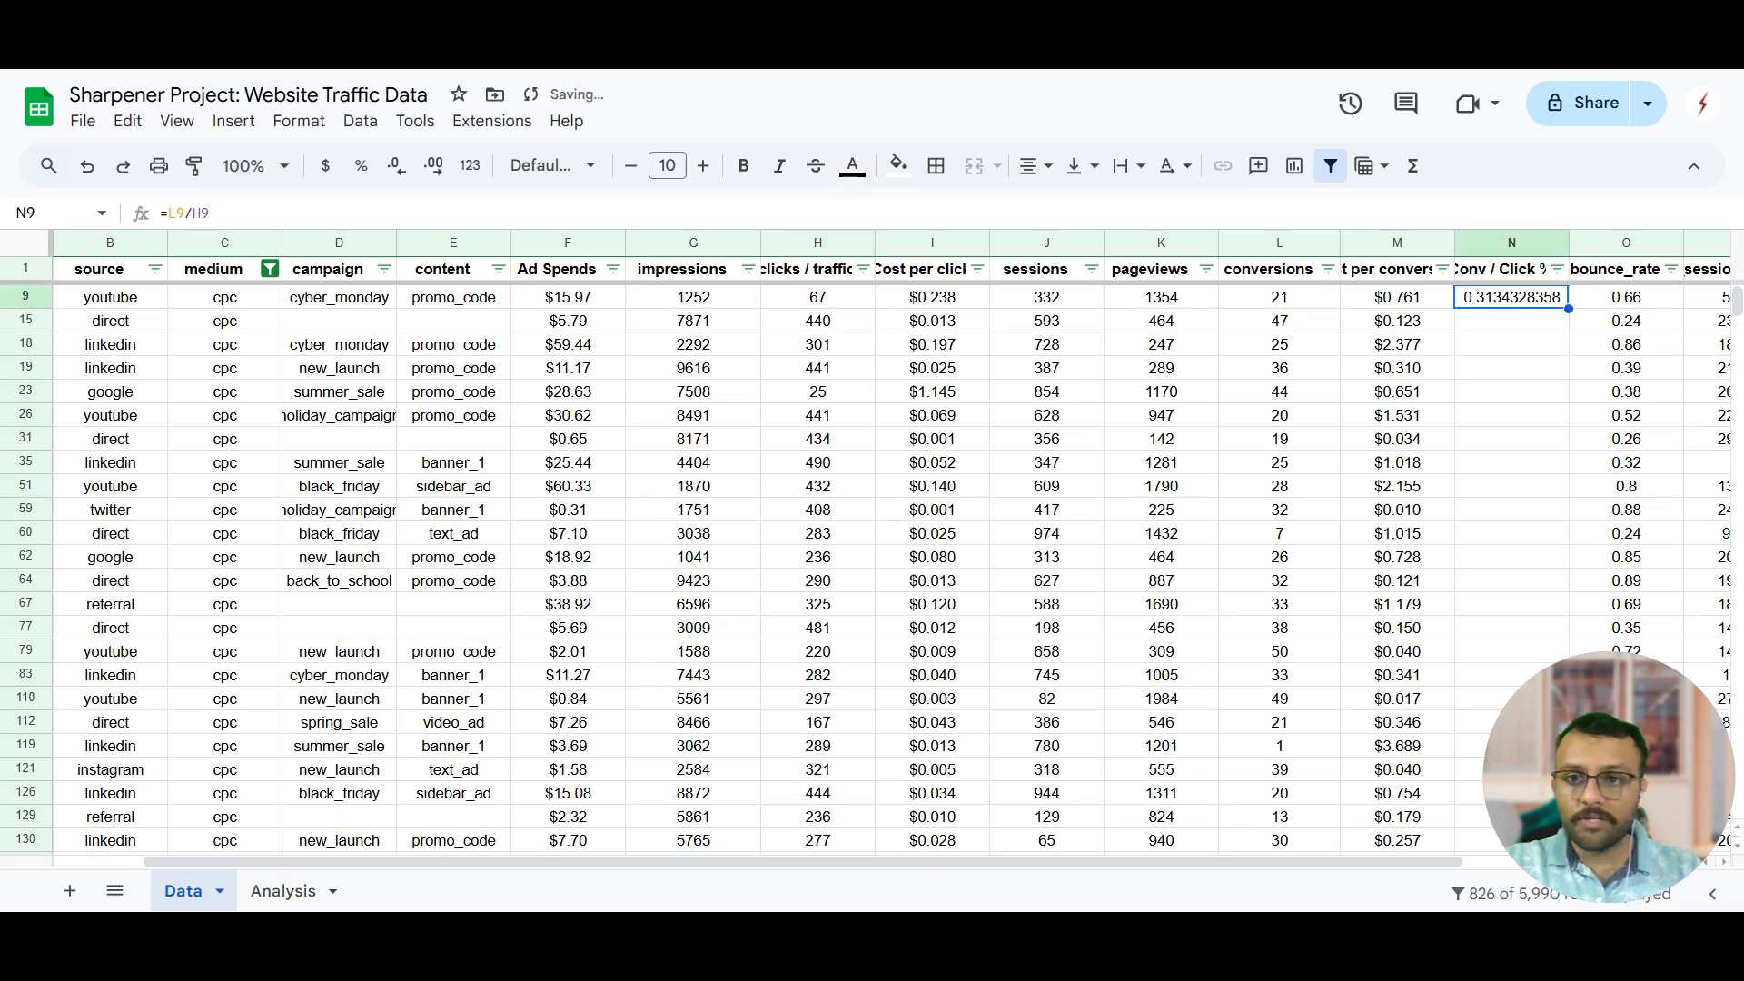
left_click(361, 166)
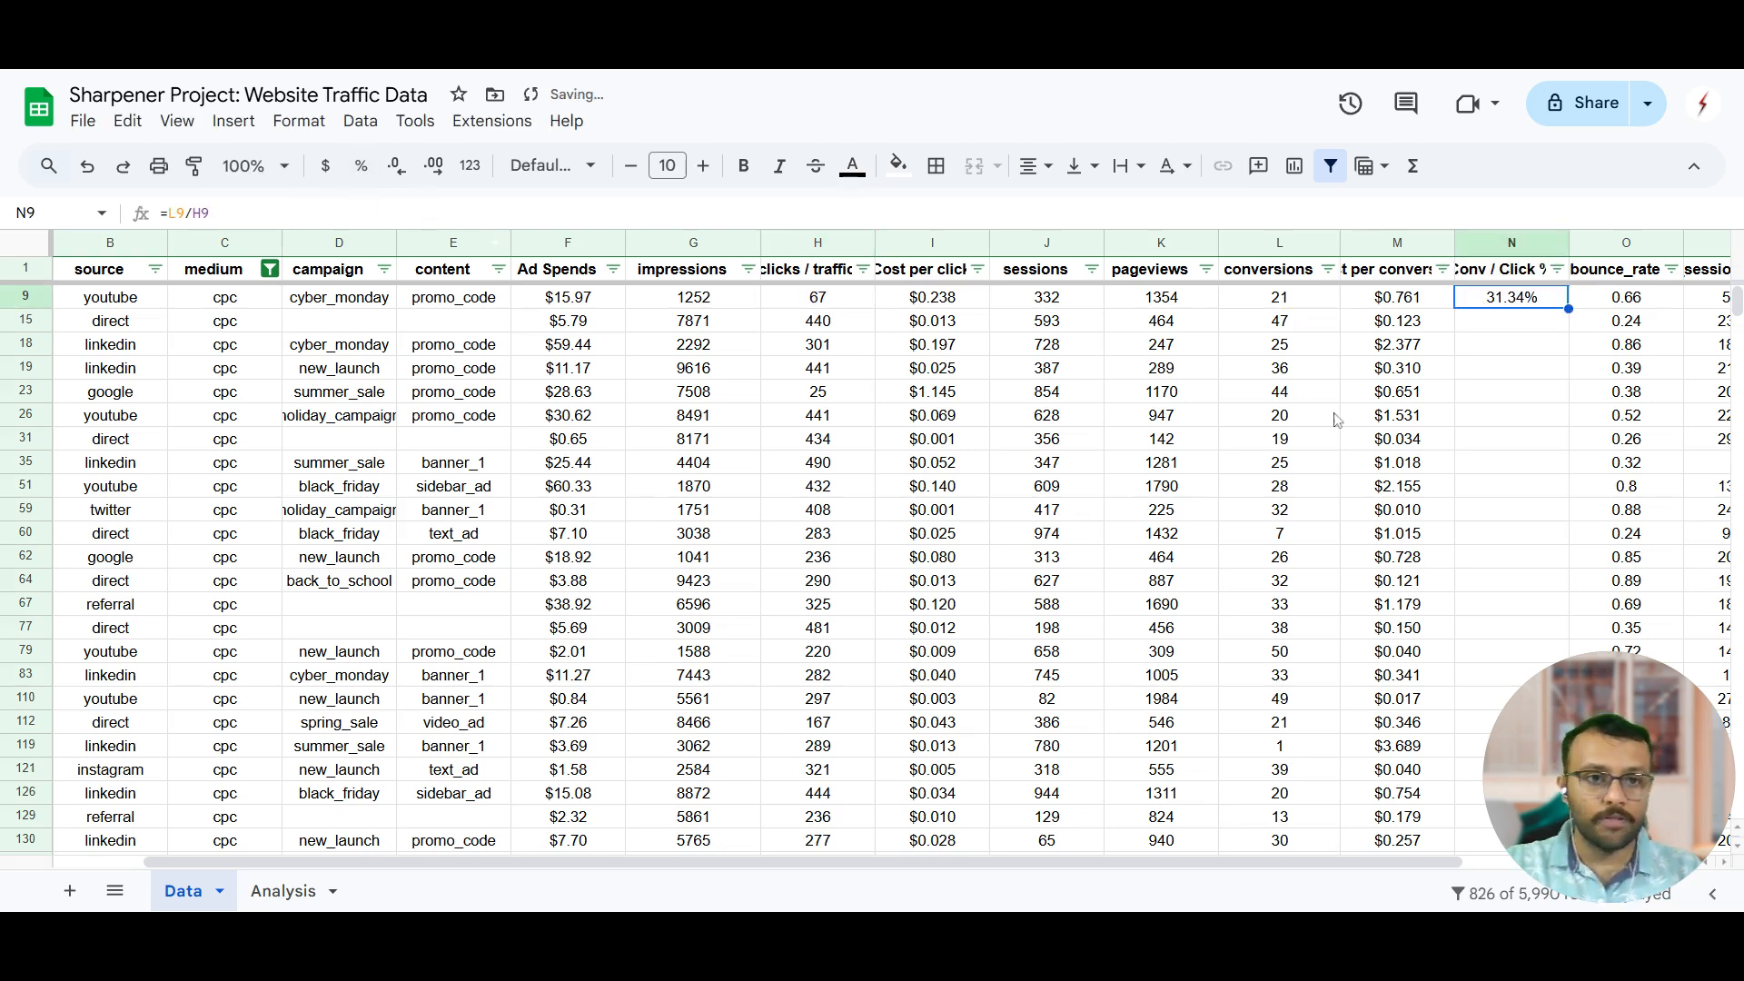
Step: Fill the Conv / Click % formula from N9 down to the last cpc row, N5988
key("Left")
key("ctrl+Down")
key("Right")
key("ctrl+shift+Up")
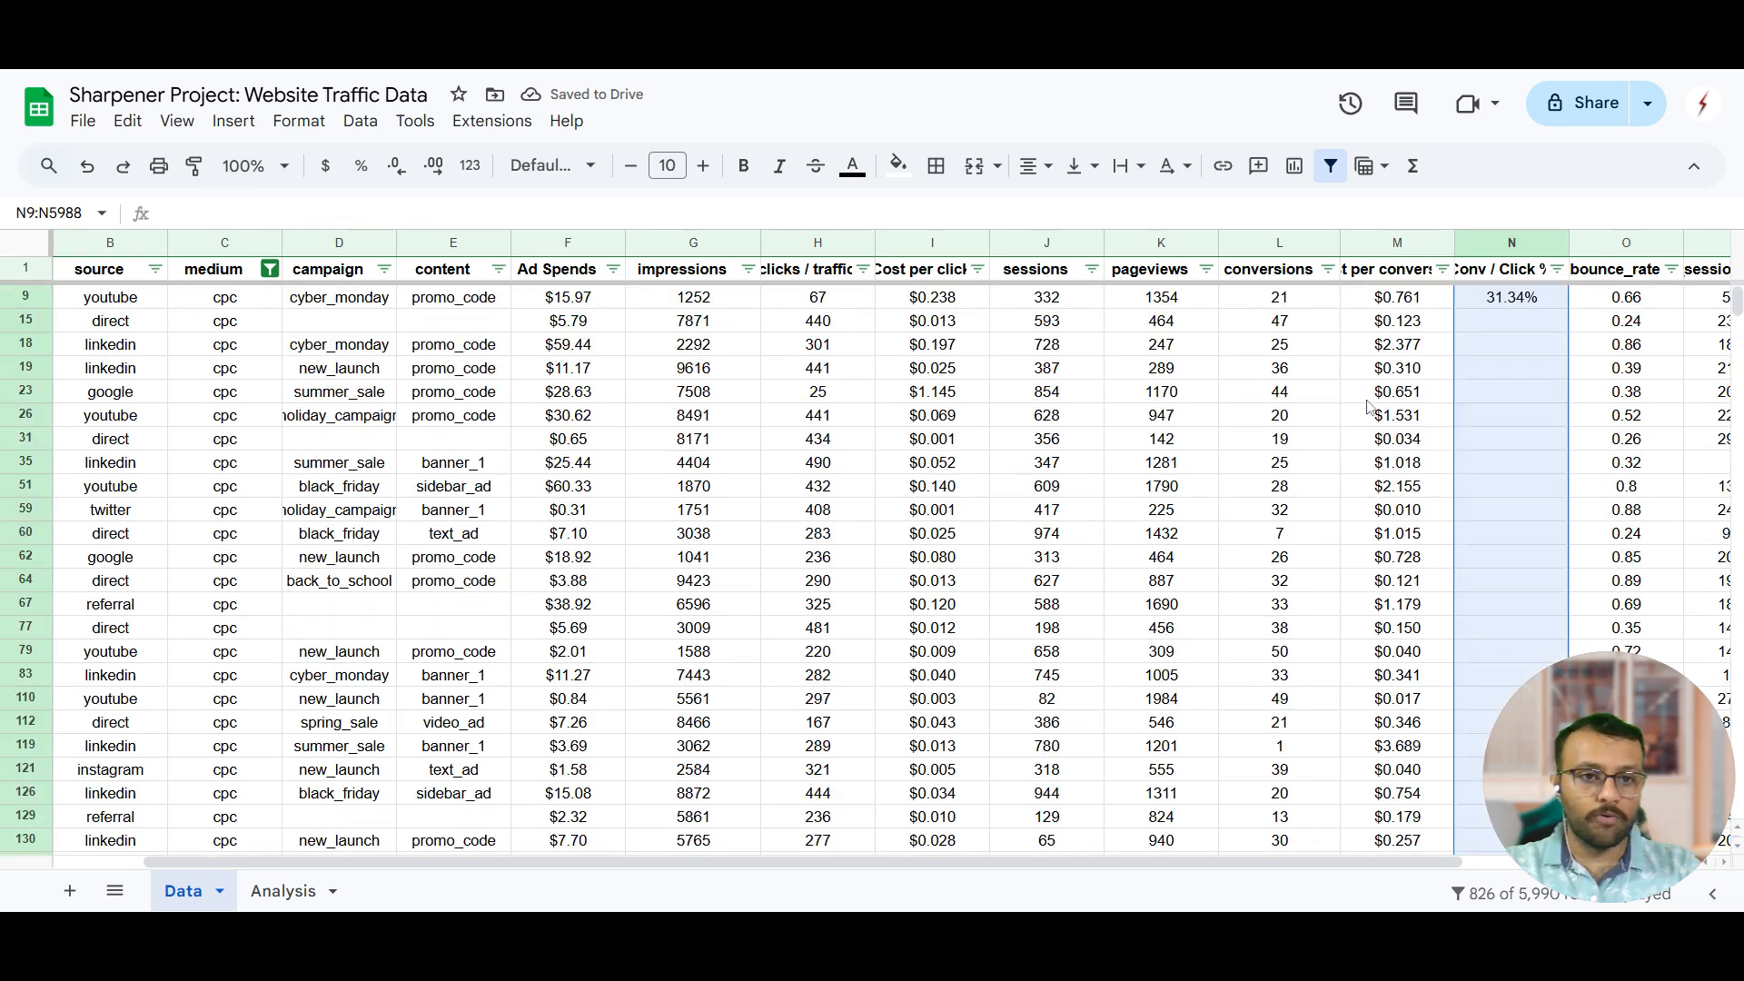
key("ctrl+d")
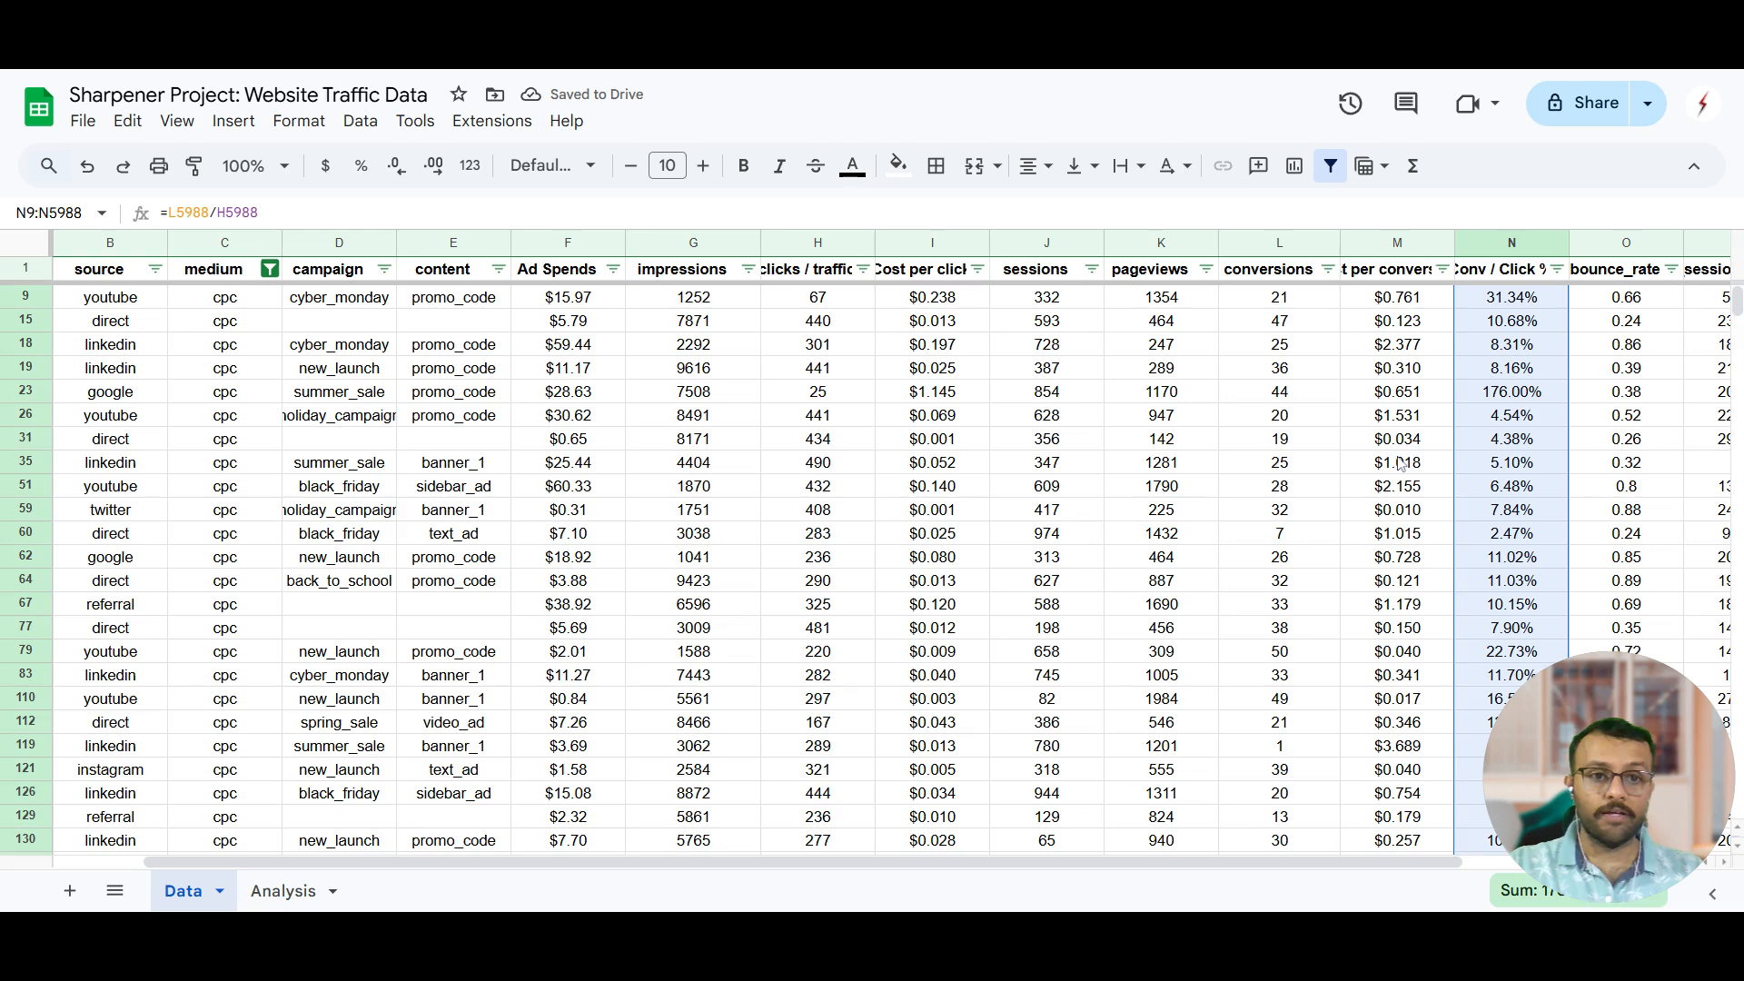
Step: Examine row 23's cost per conversion, conversion percentage, clicks, campaign and conversions, and return to cell N9
left_click(1416, 398)
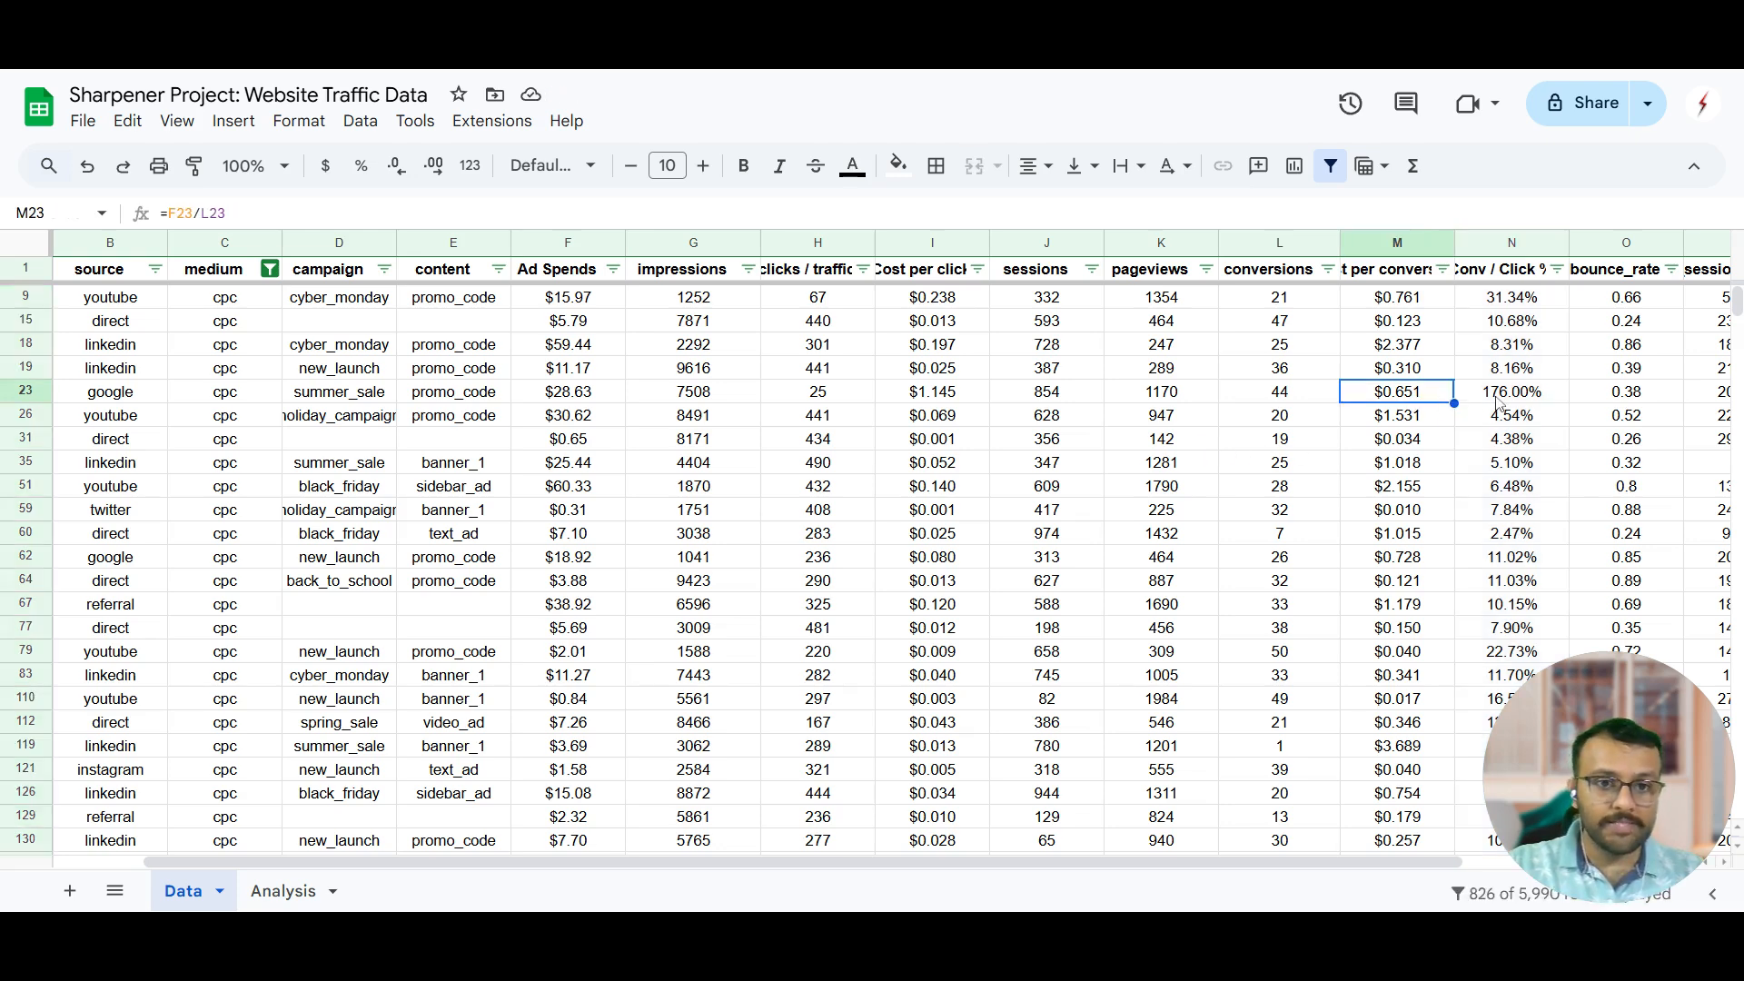
left_click(1499, 400)
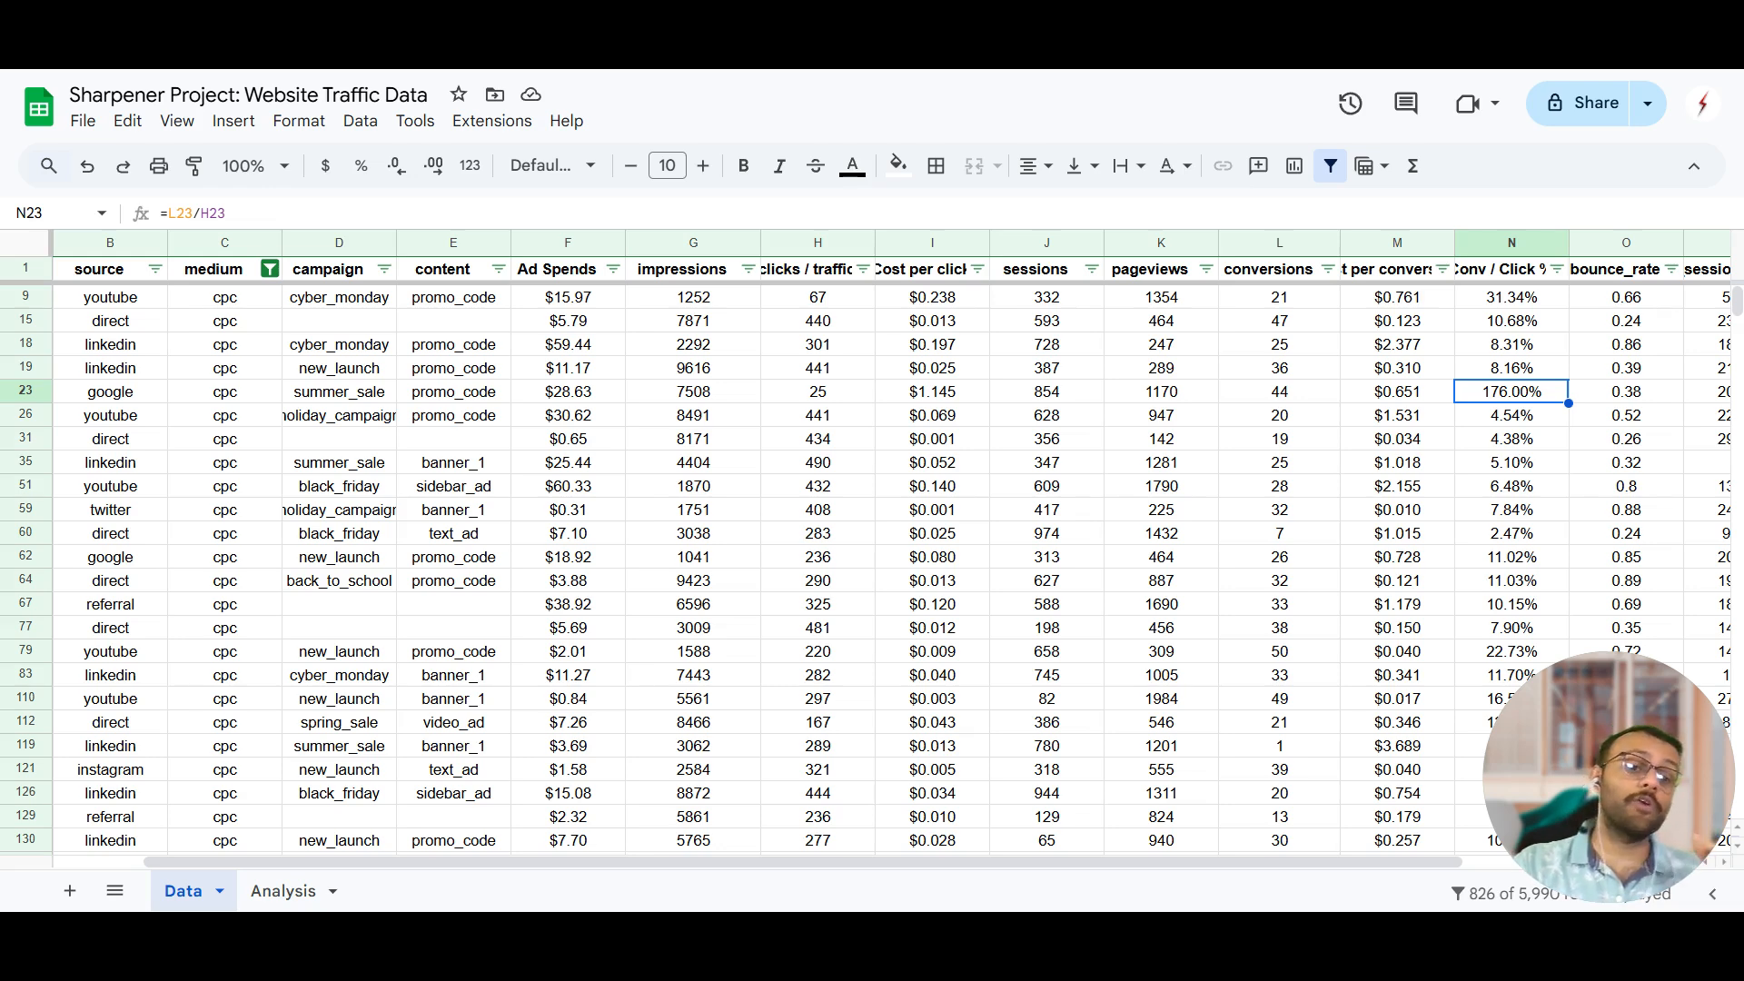
left_click(852, 400)
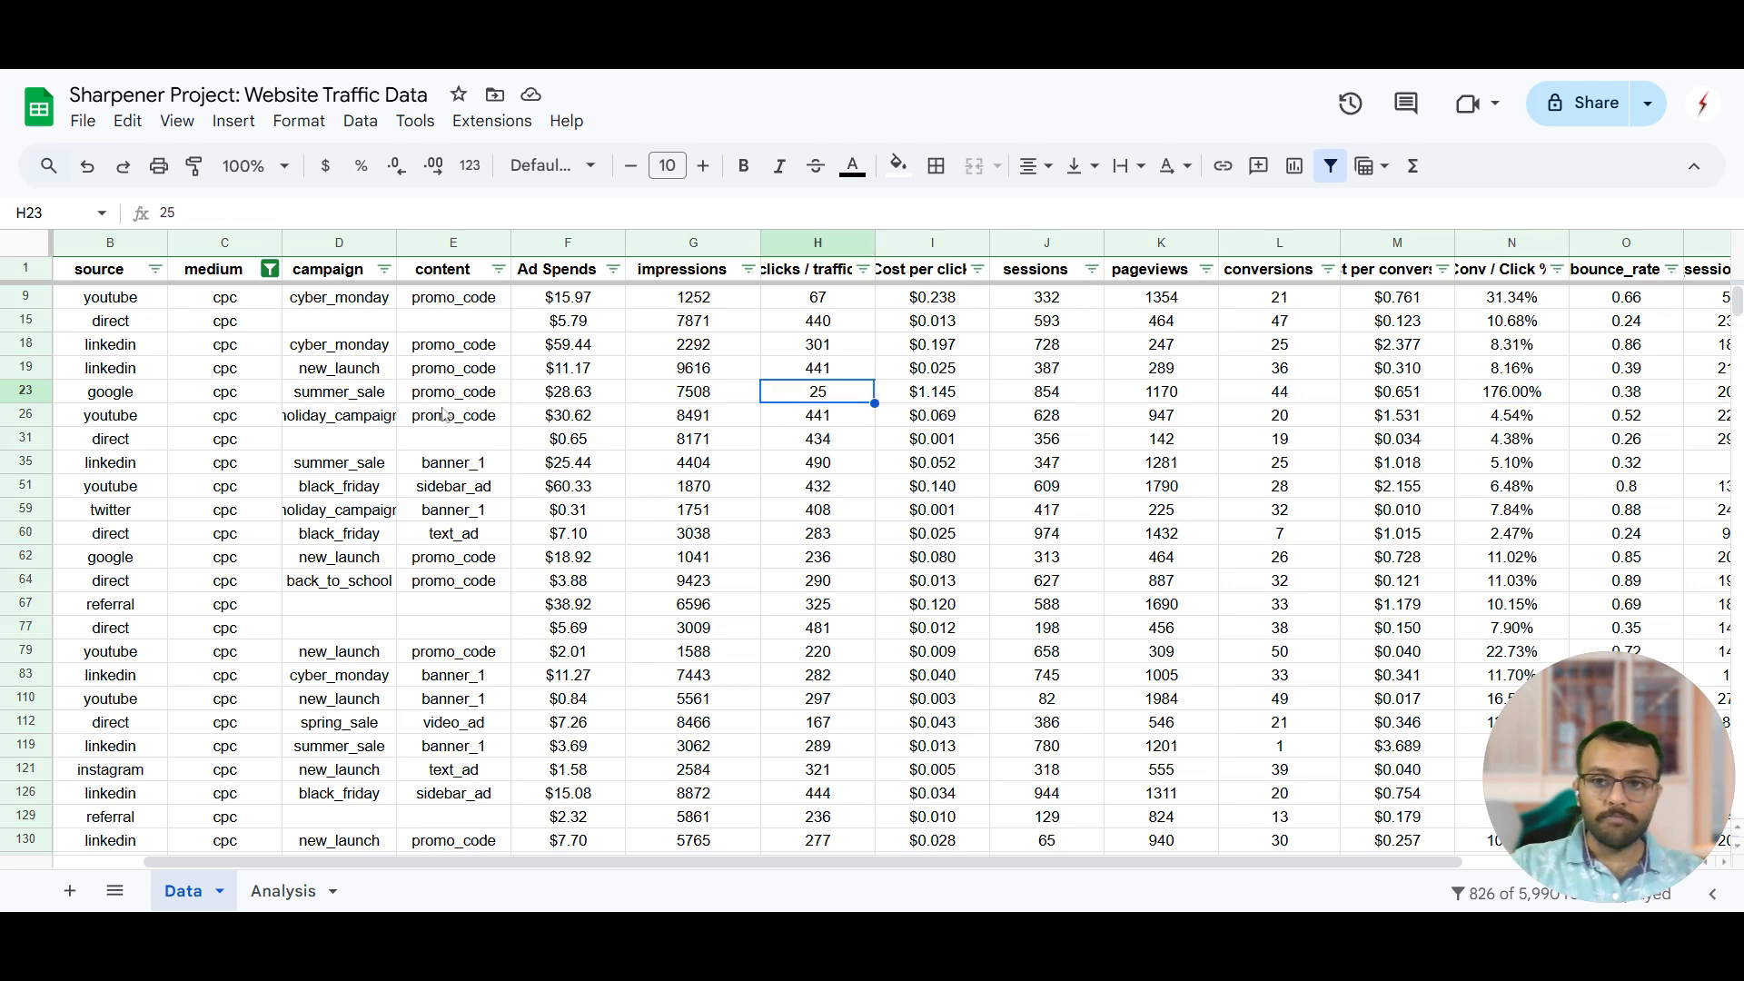
left_click(358, 400)
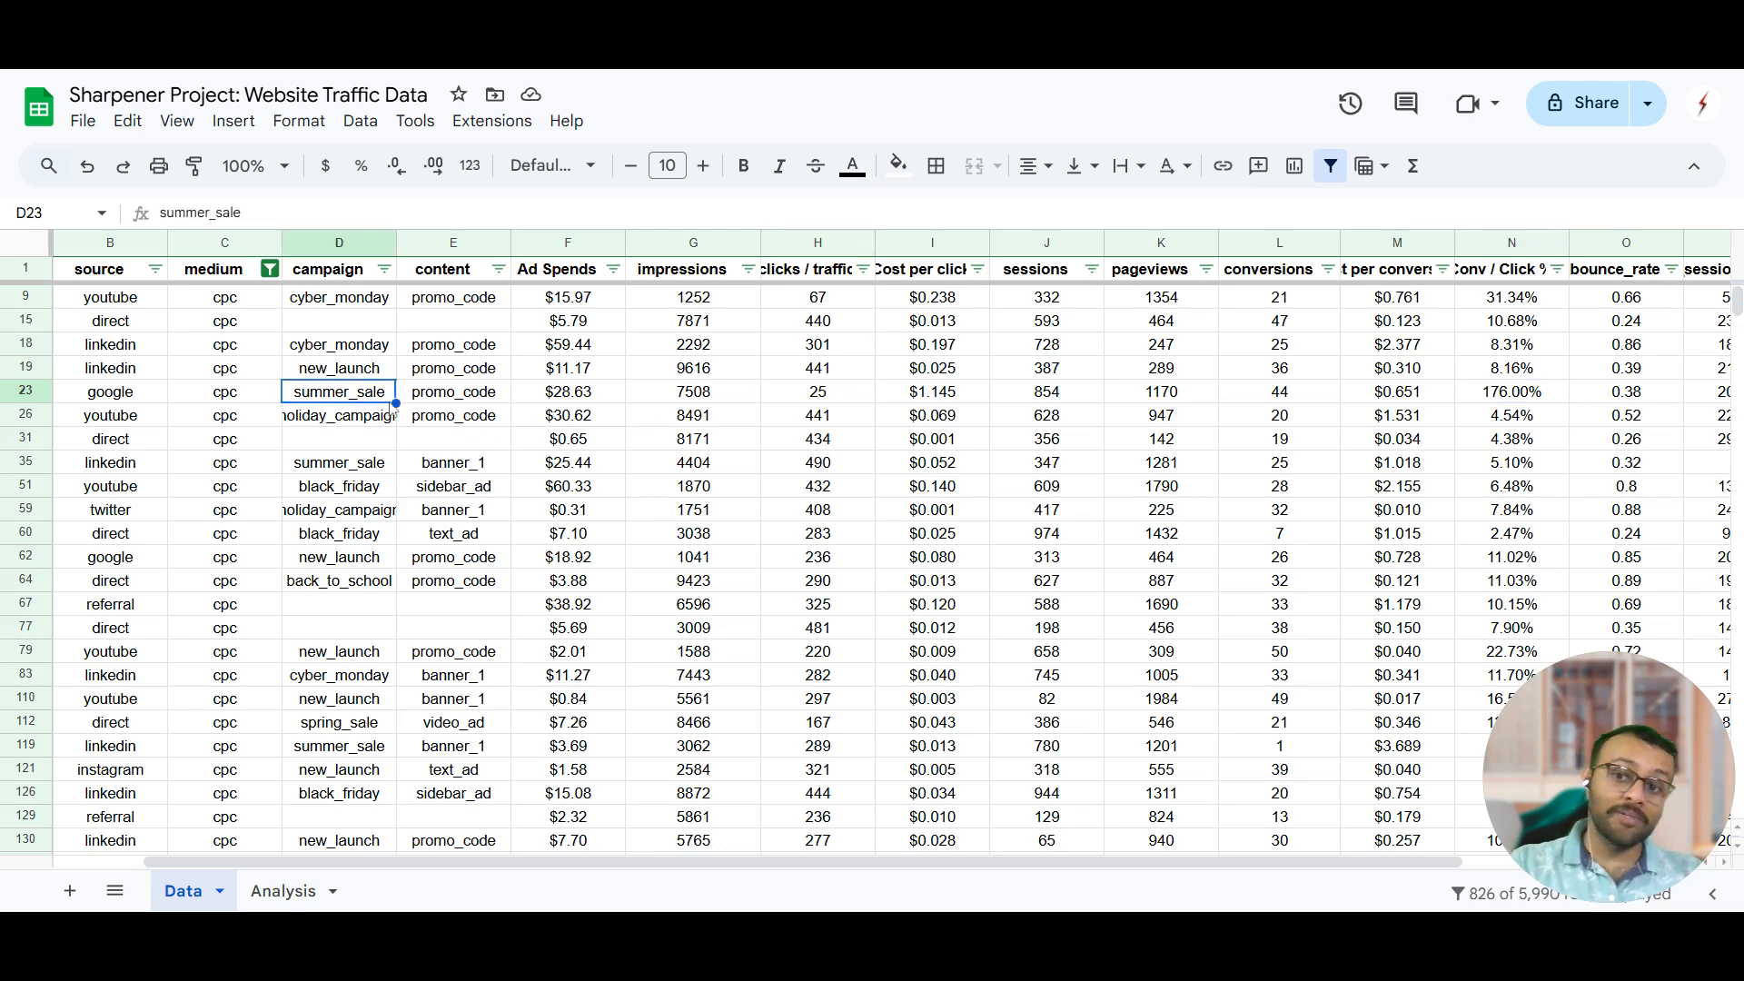
left_click(817, 393)
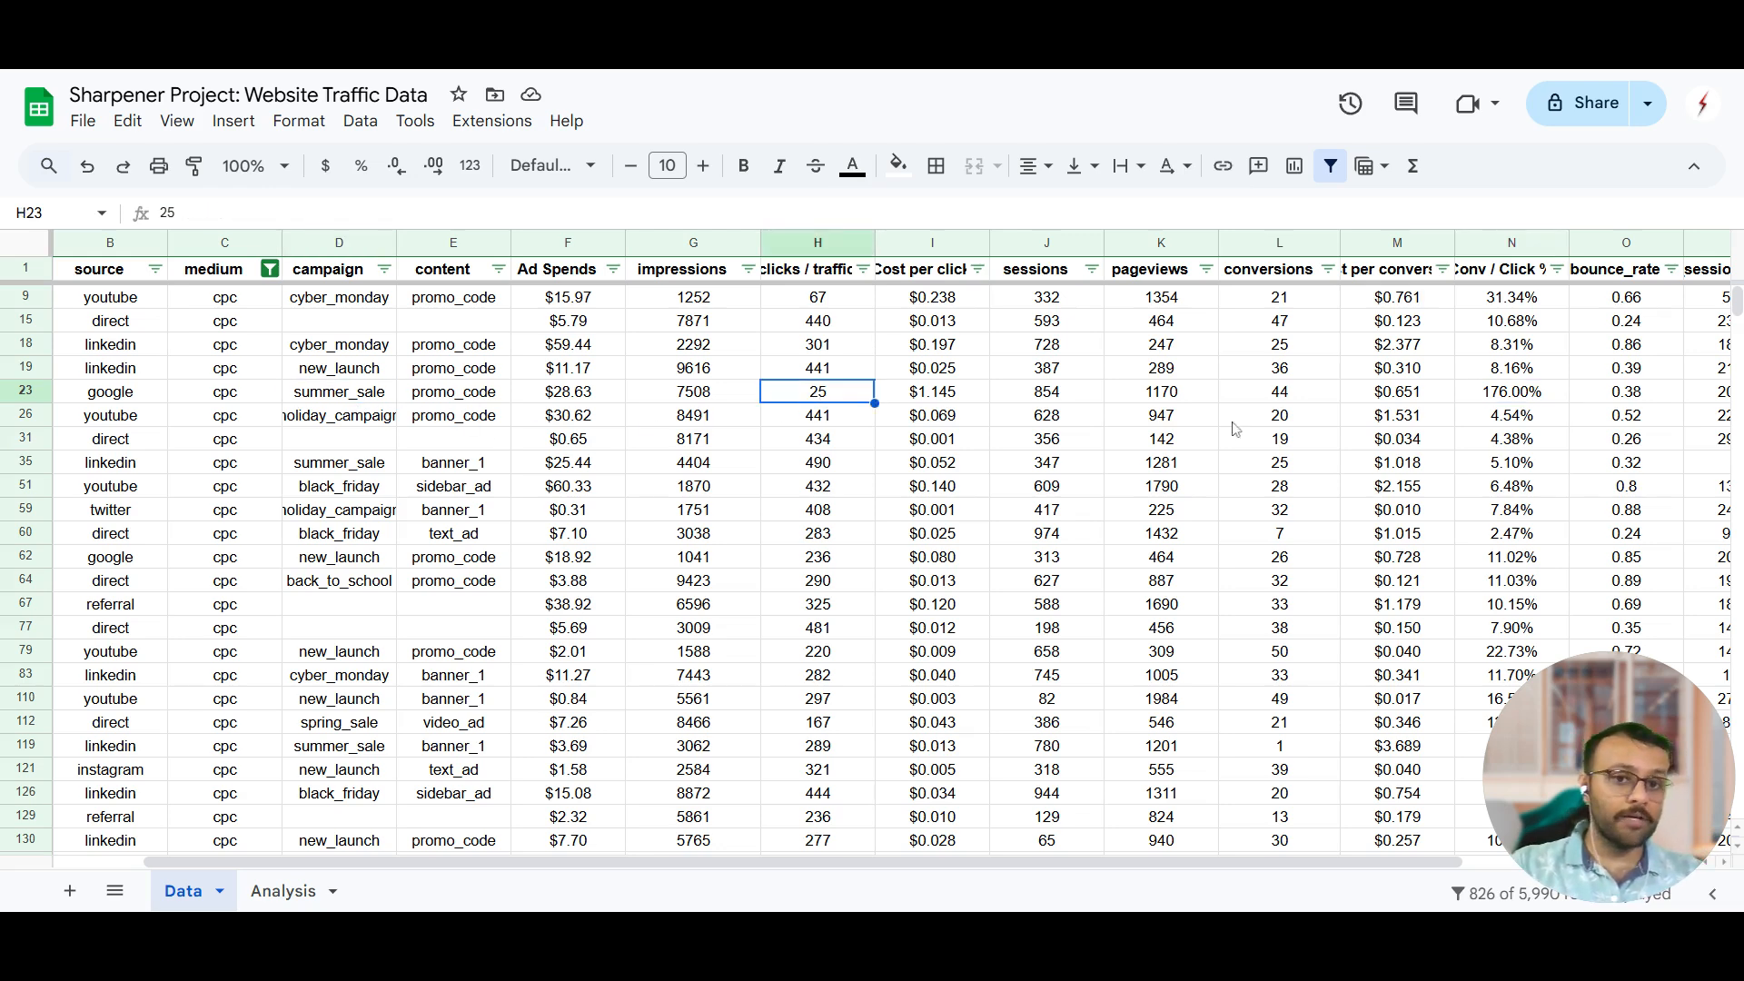
left_click(1327, 400)
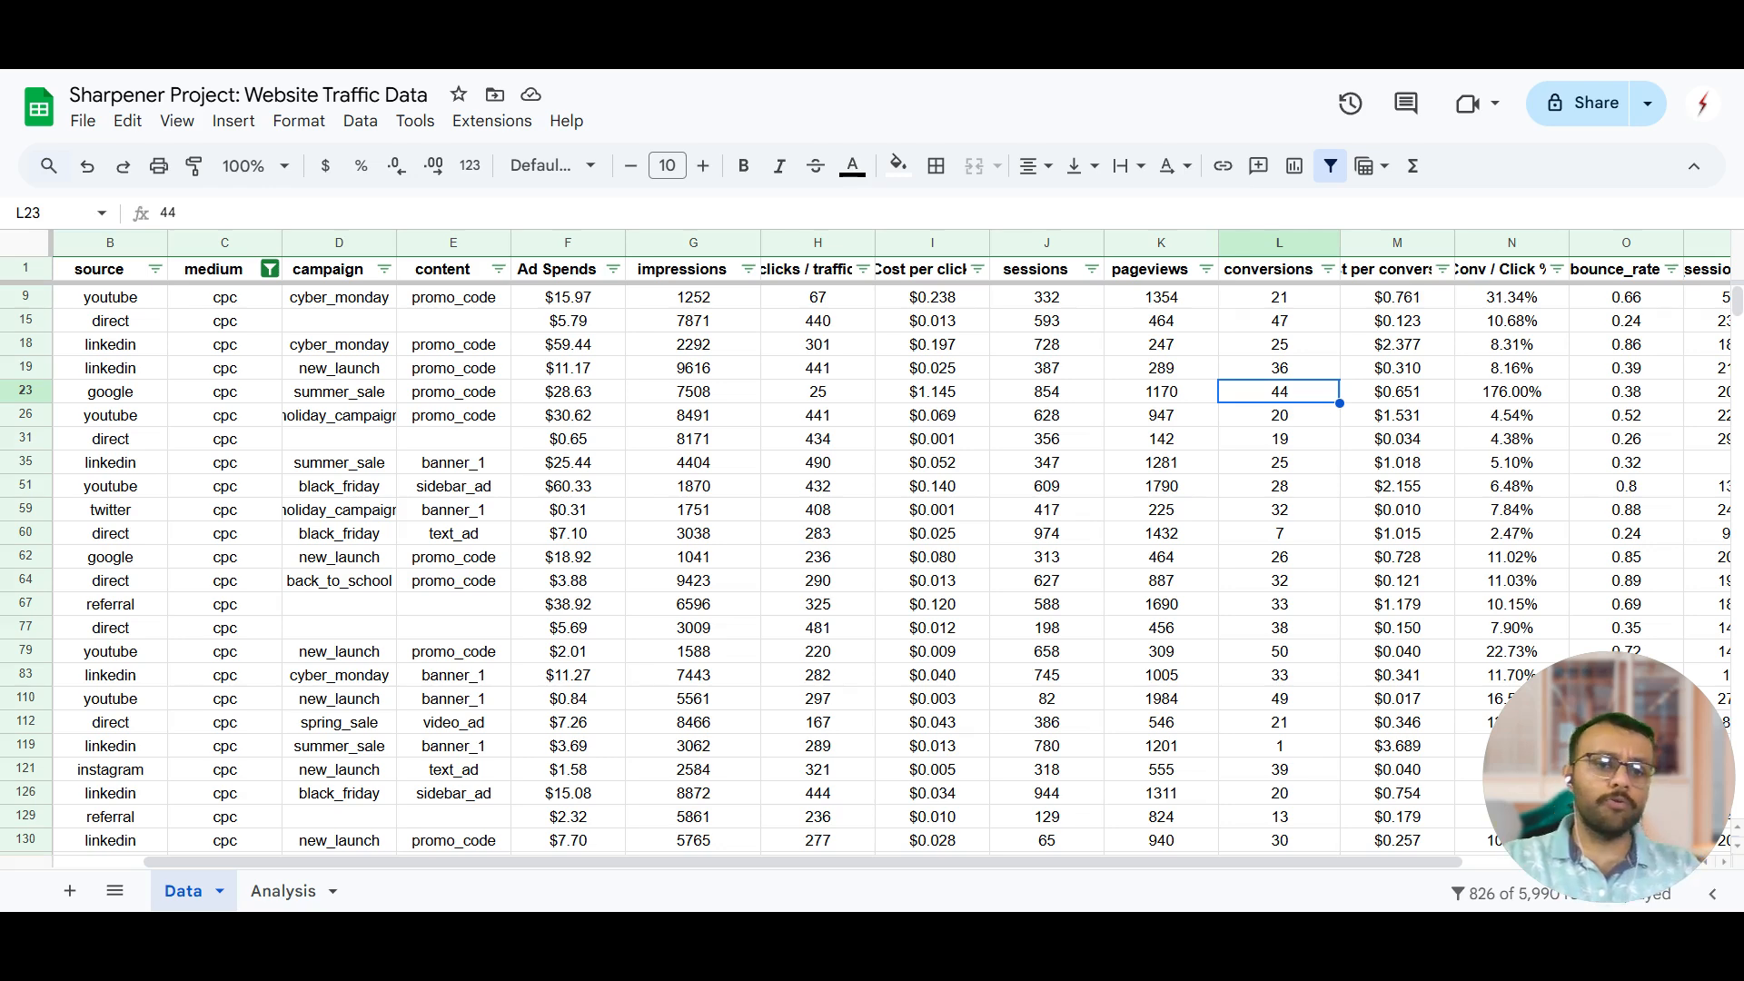
left_click(1595, 447)
key("ctrl+Up")
key("Down")
key("Left")
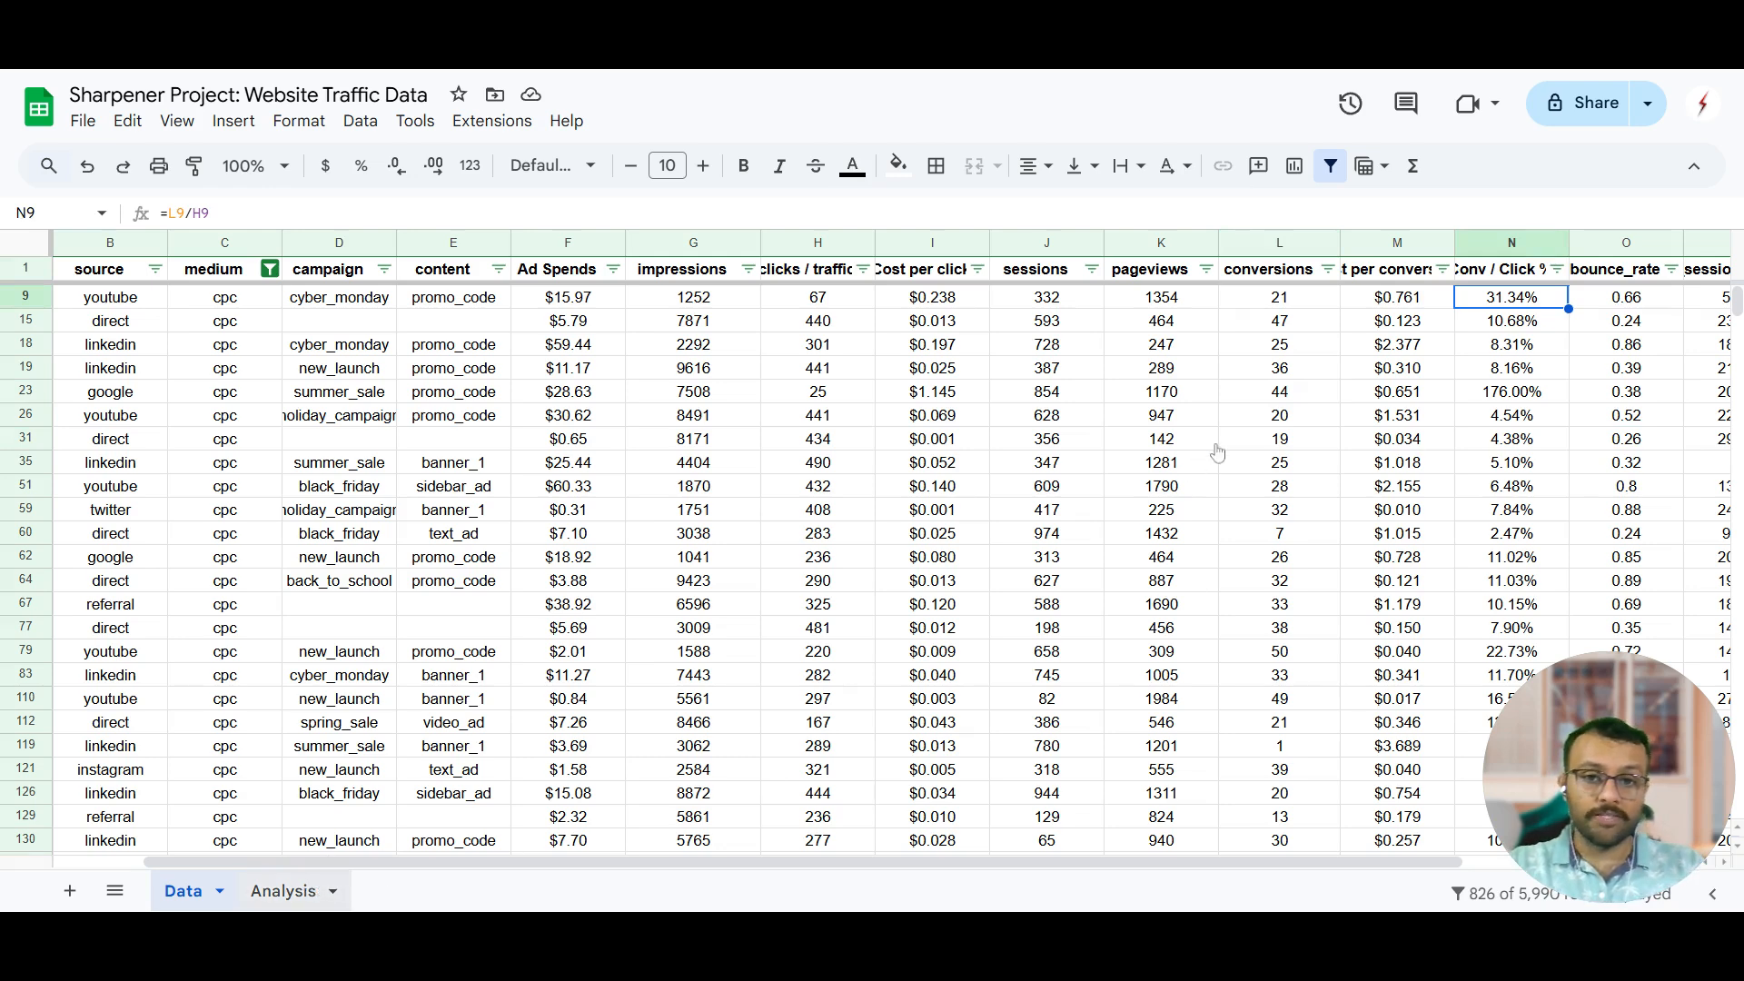
Step: On the Analysis sheet, add Cost per click to the values of the "Ads / CPC only" pivot table, summarized by AVERAGE
left_click(284, 891)
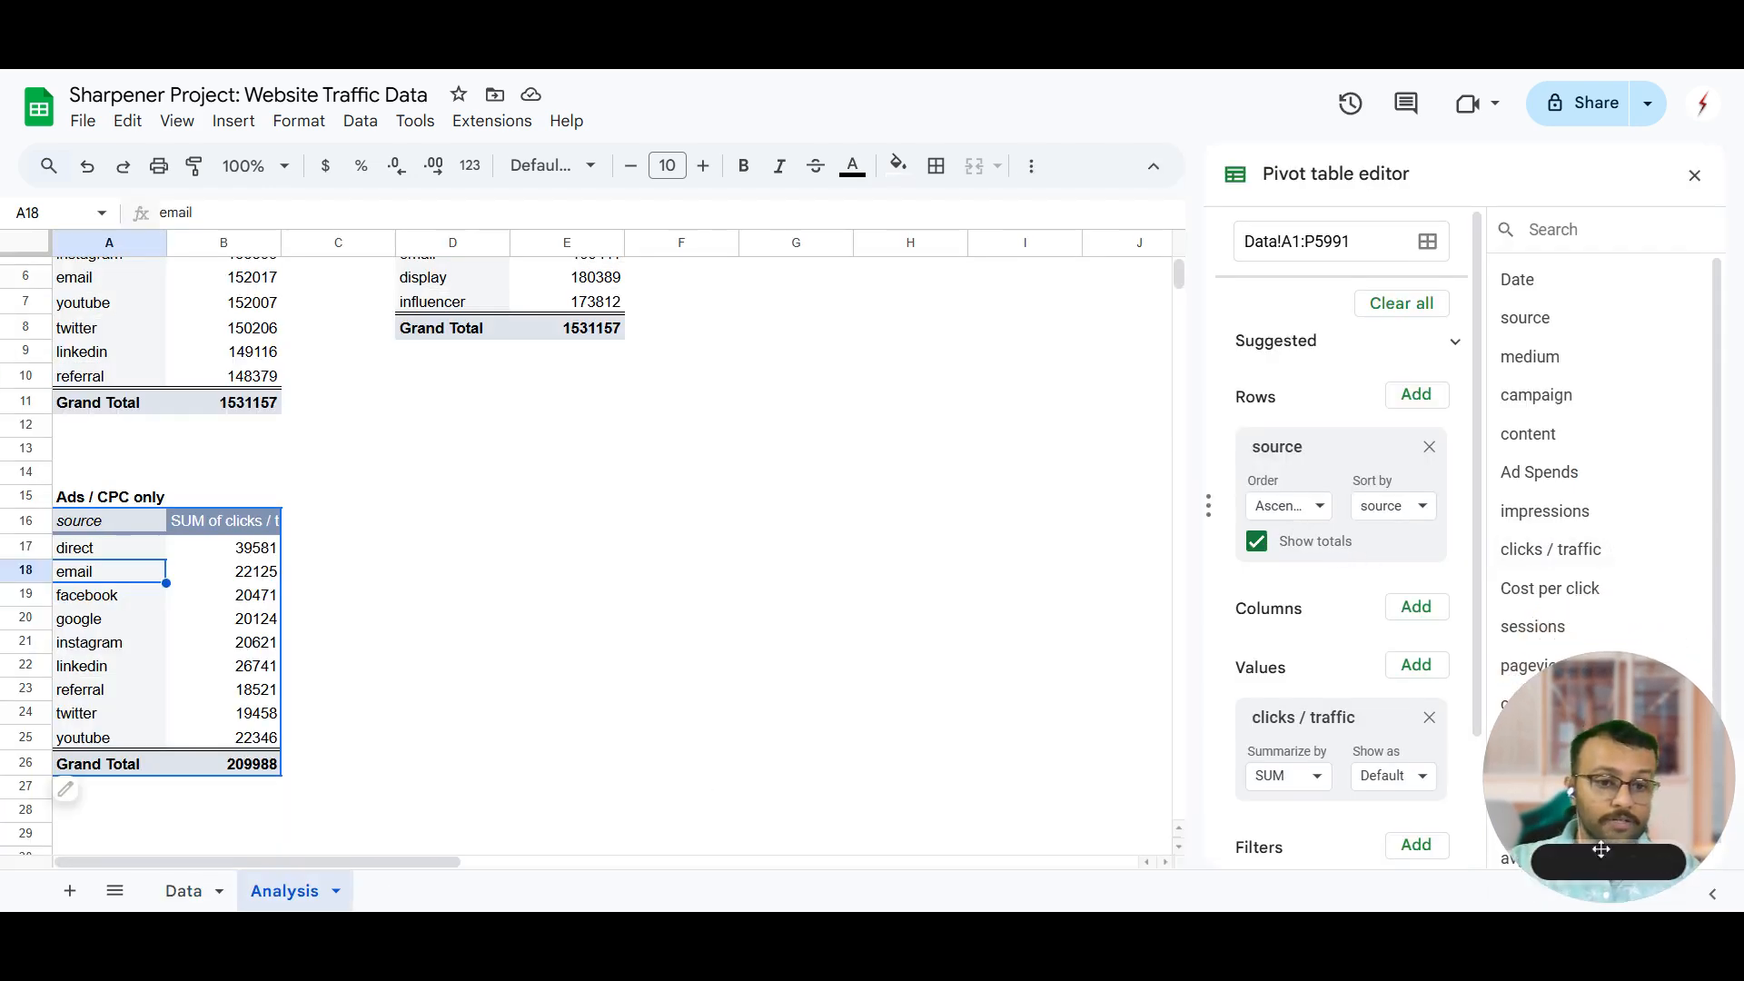
left_click(1557, 866)
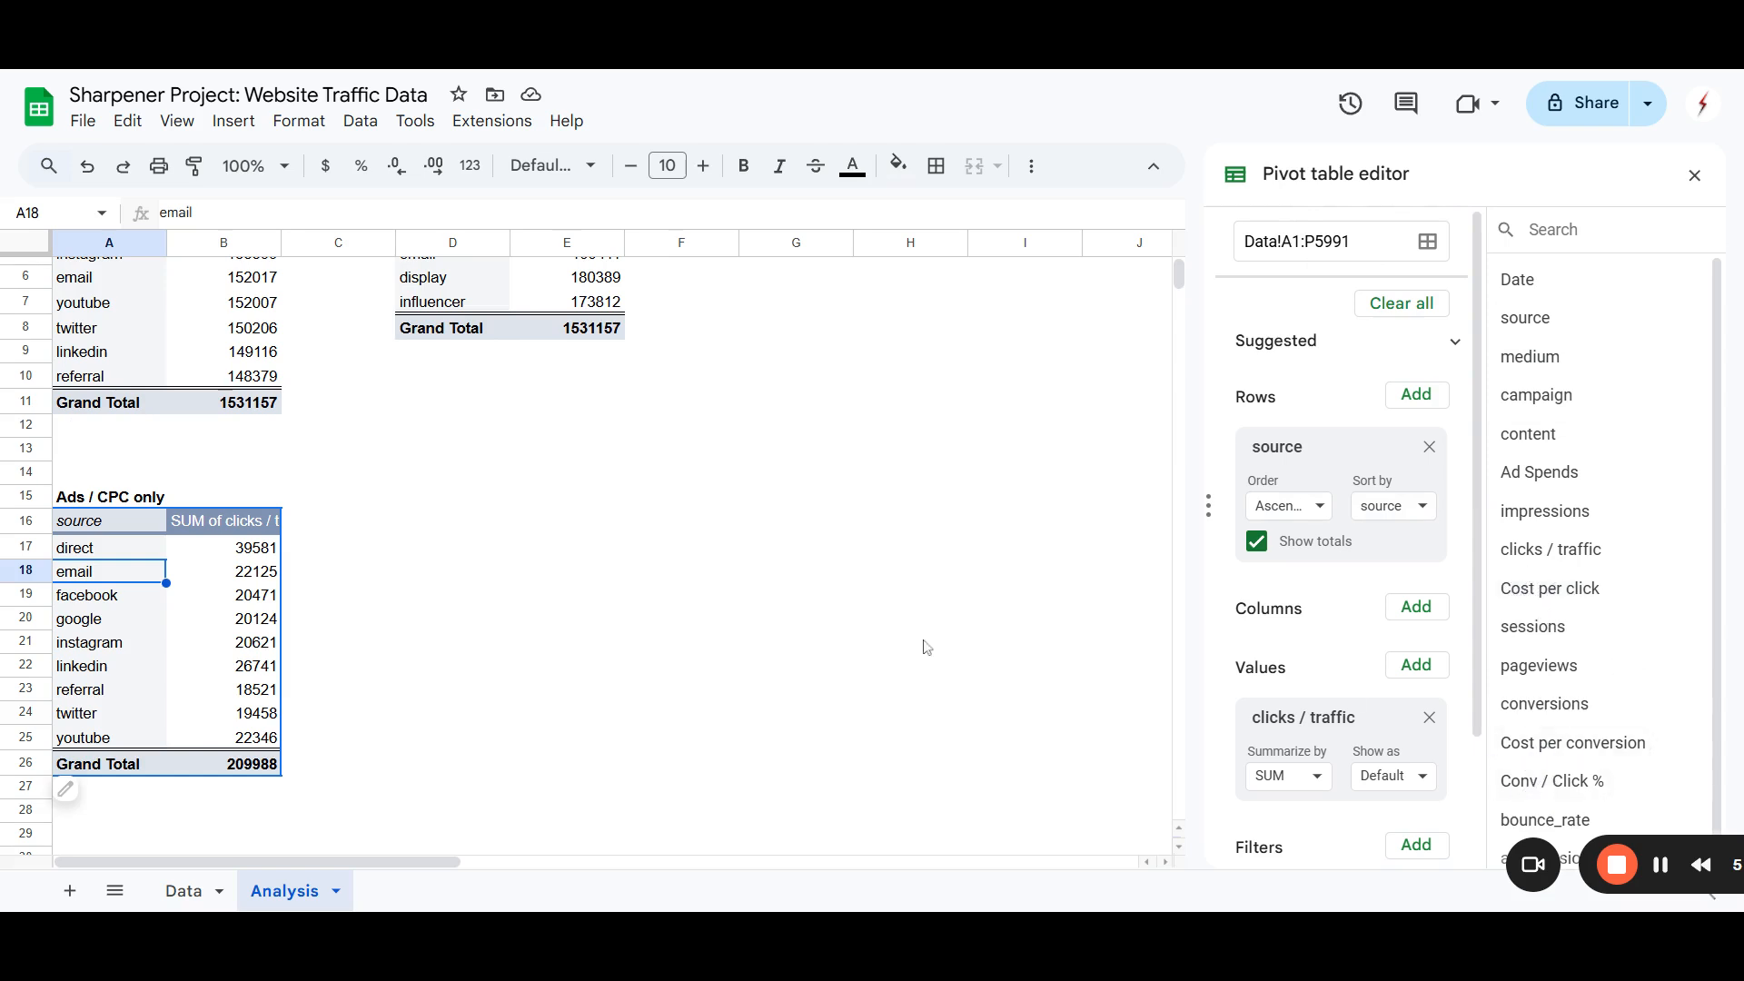
left_click(639, 622)
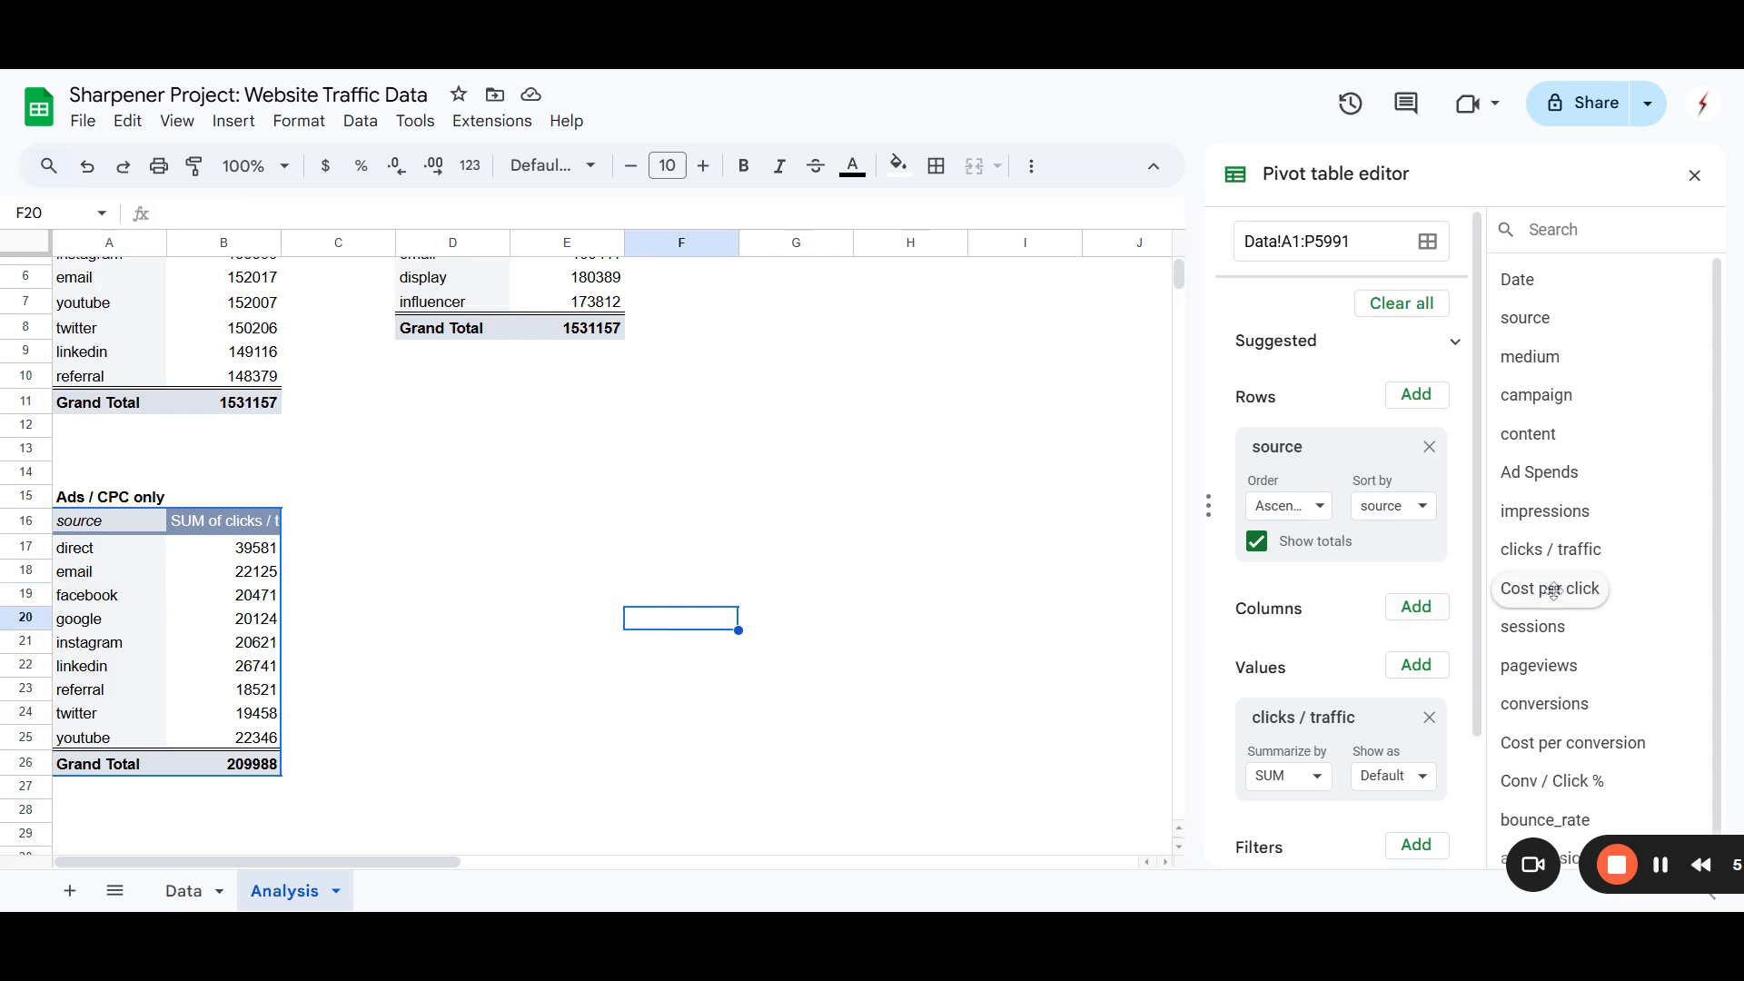
left_click_drag(1556, 591, 1290, 711)
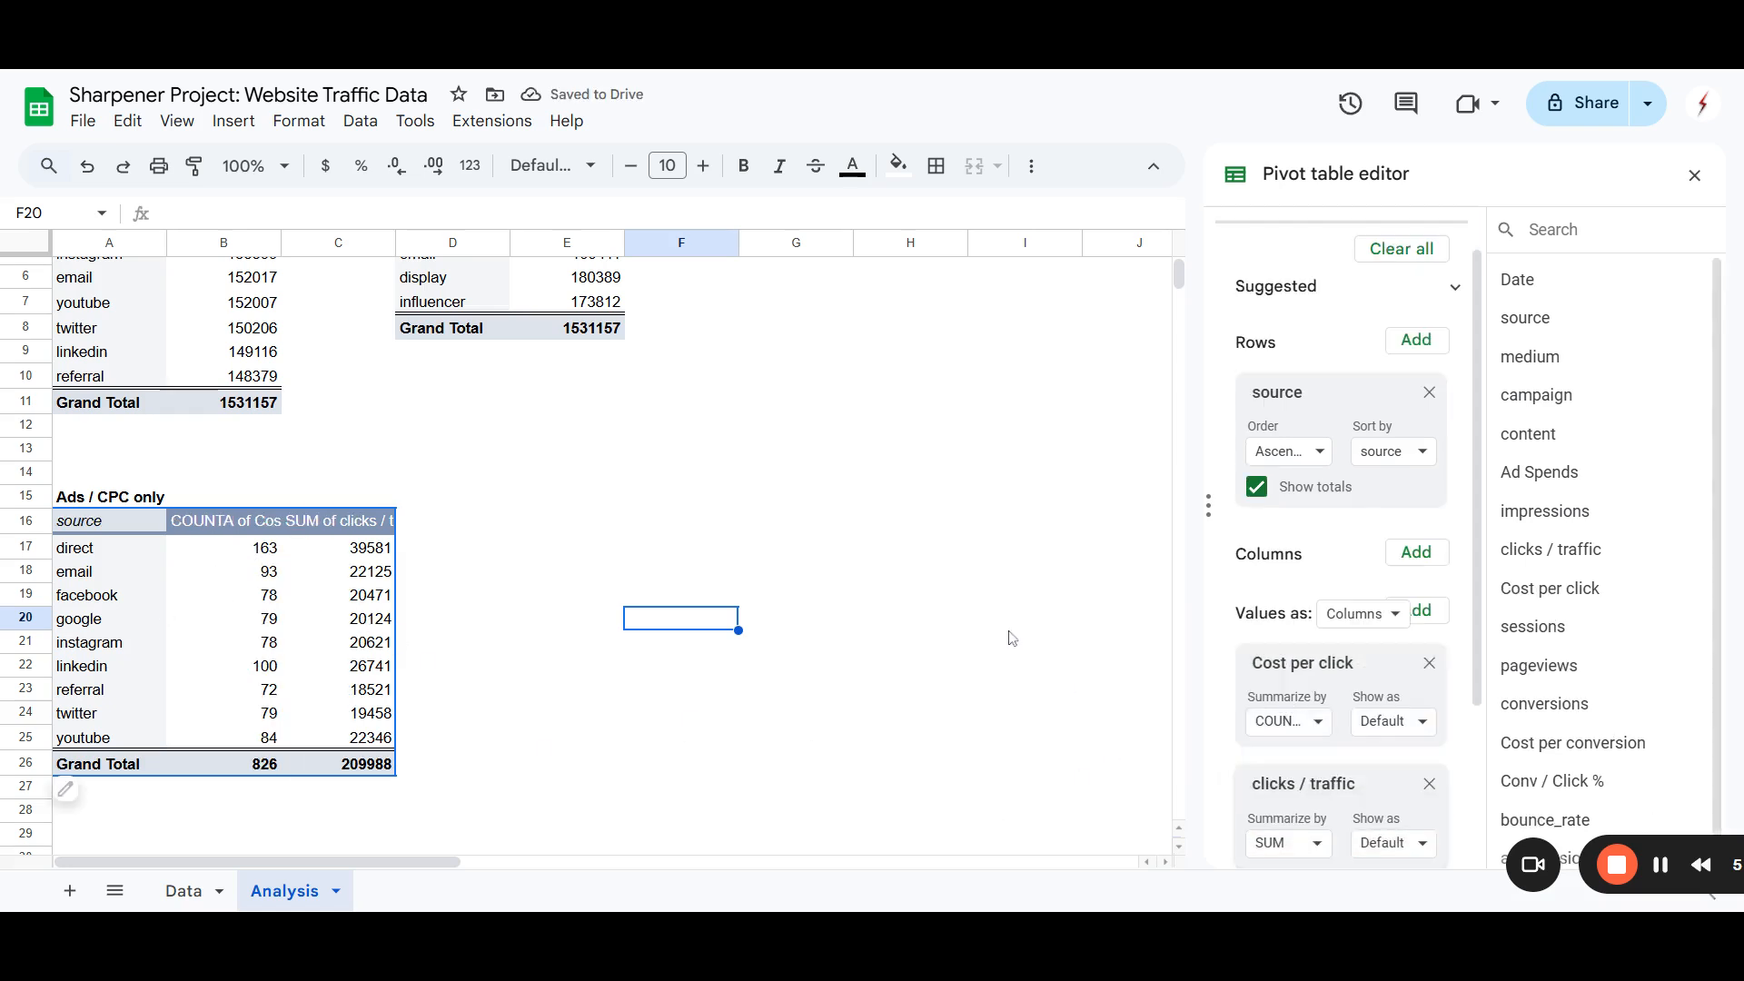
left_click(1317, 722)
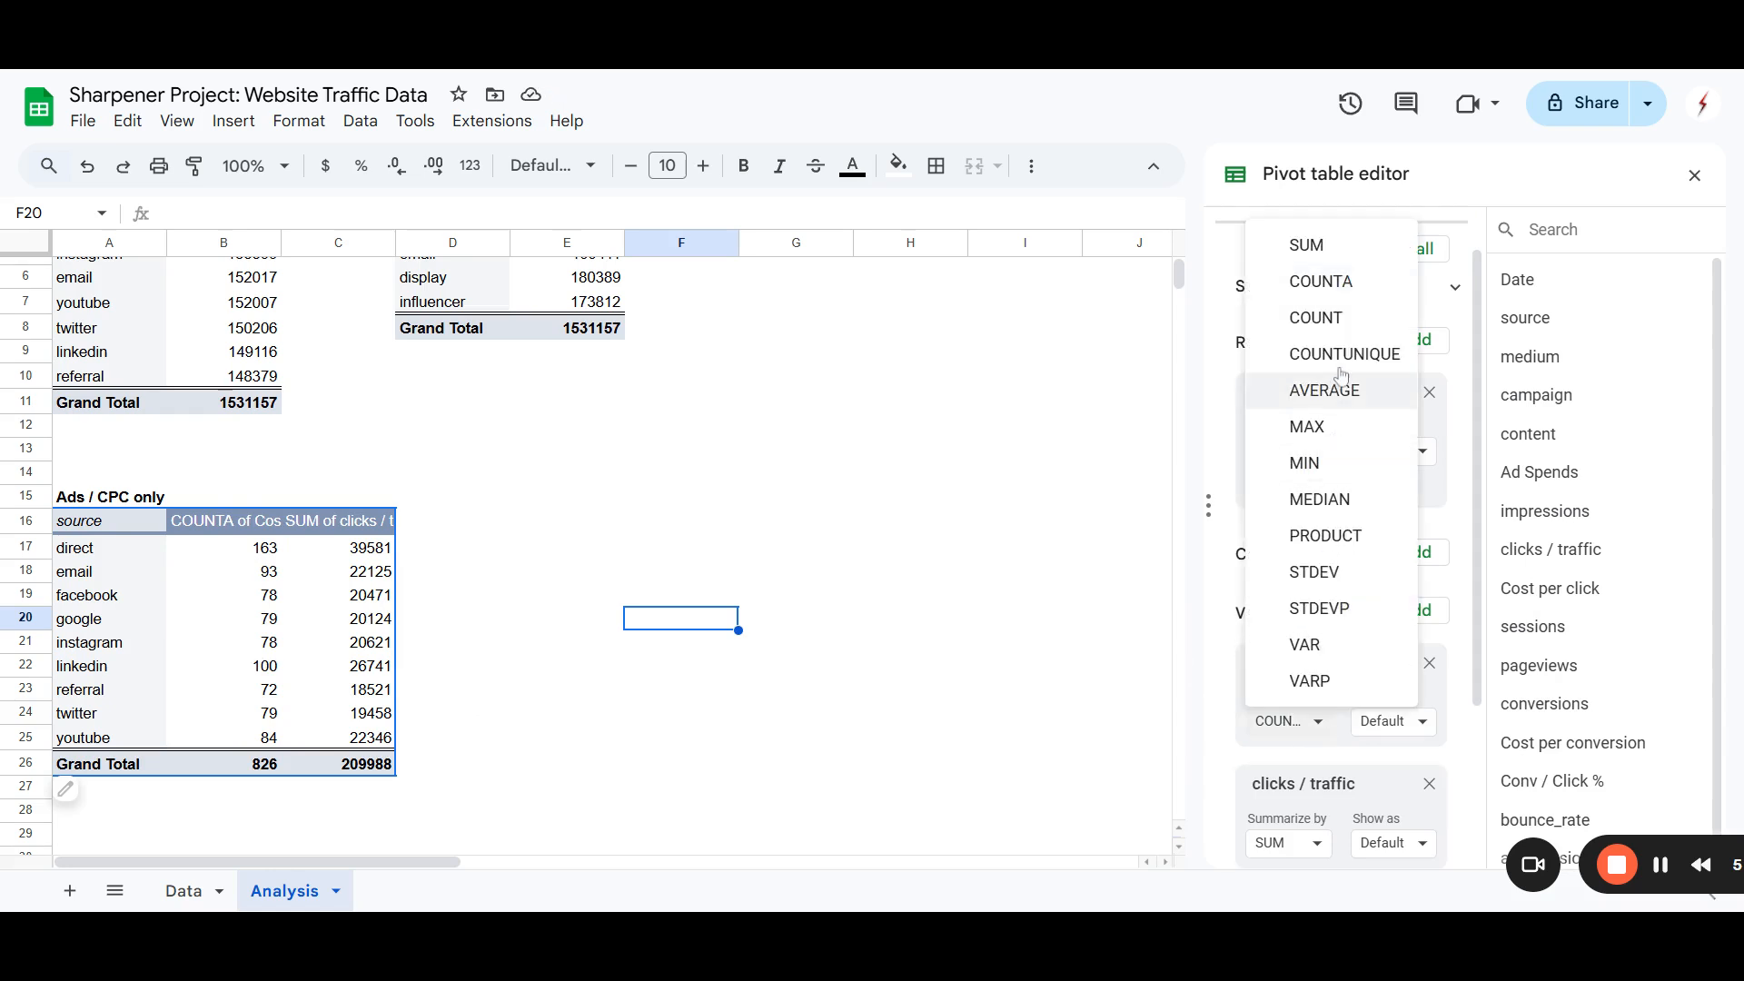
left_click(1344, 397)
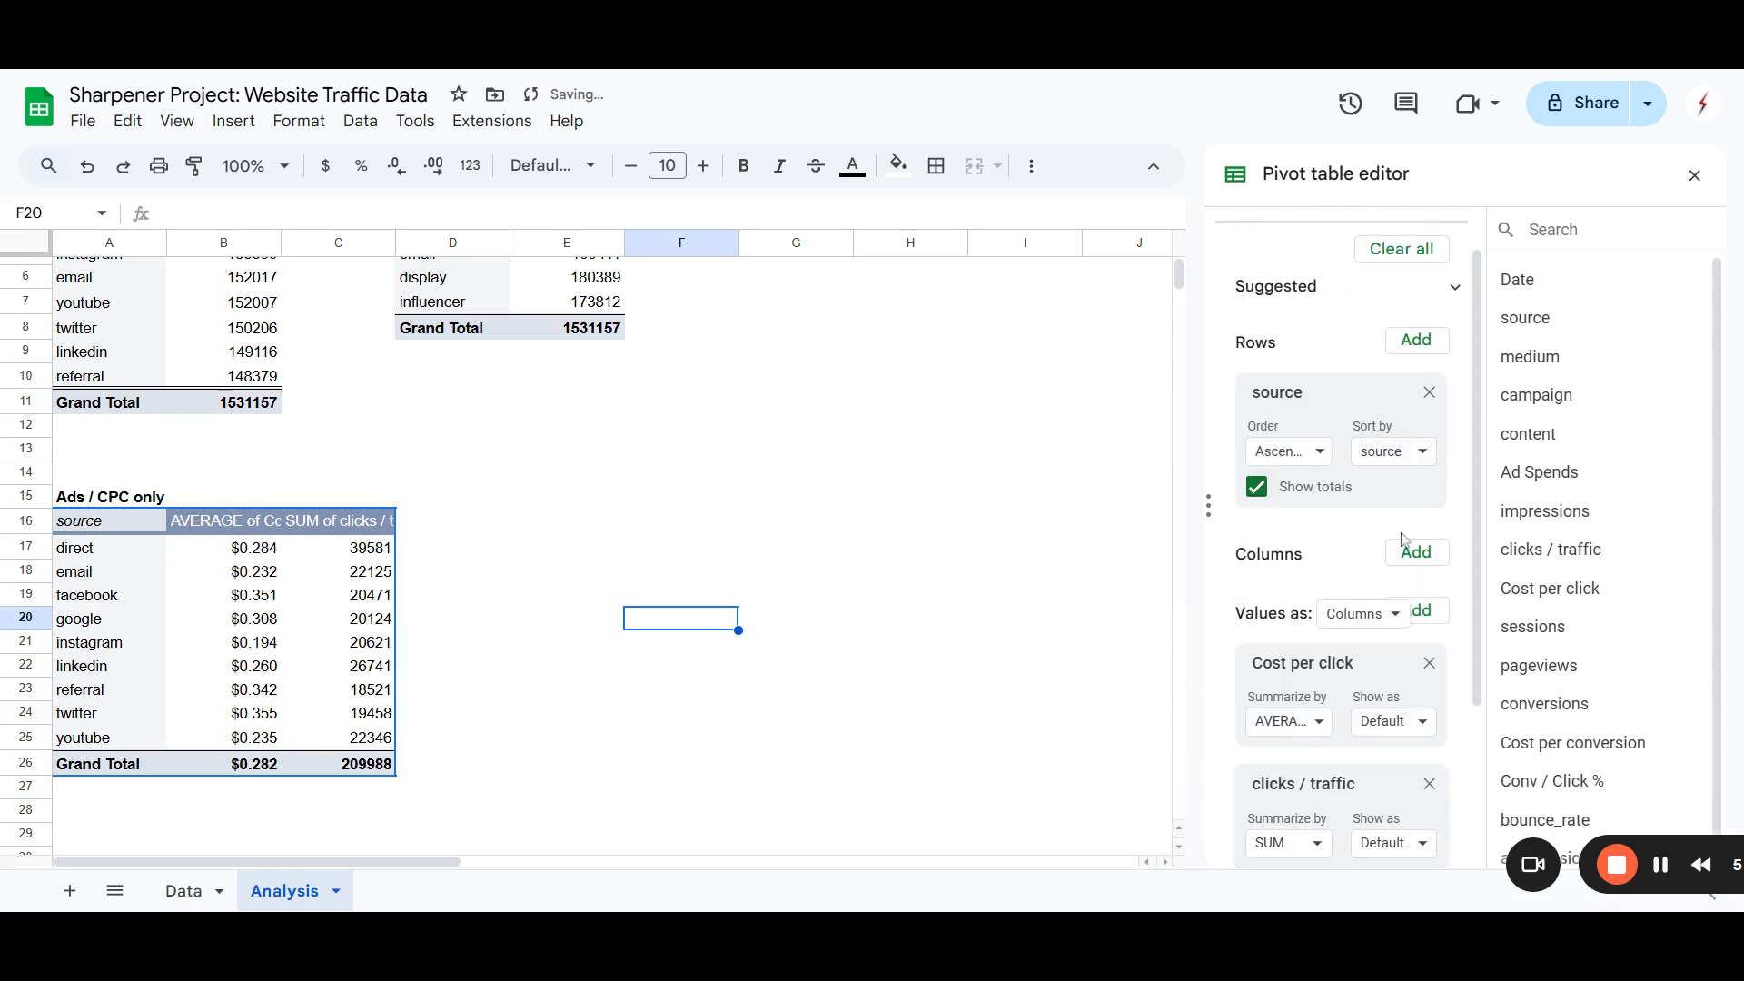
Step: Set the source rows of the "Ads / CPC only" pivot table to descending order
left_click(1293, 454)
left_click(1309, 529)
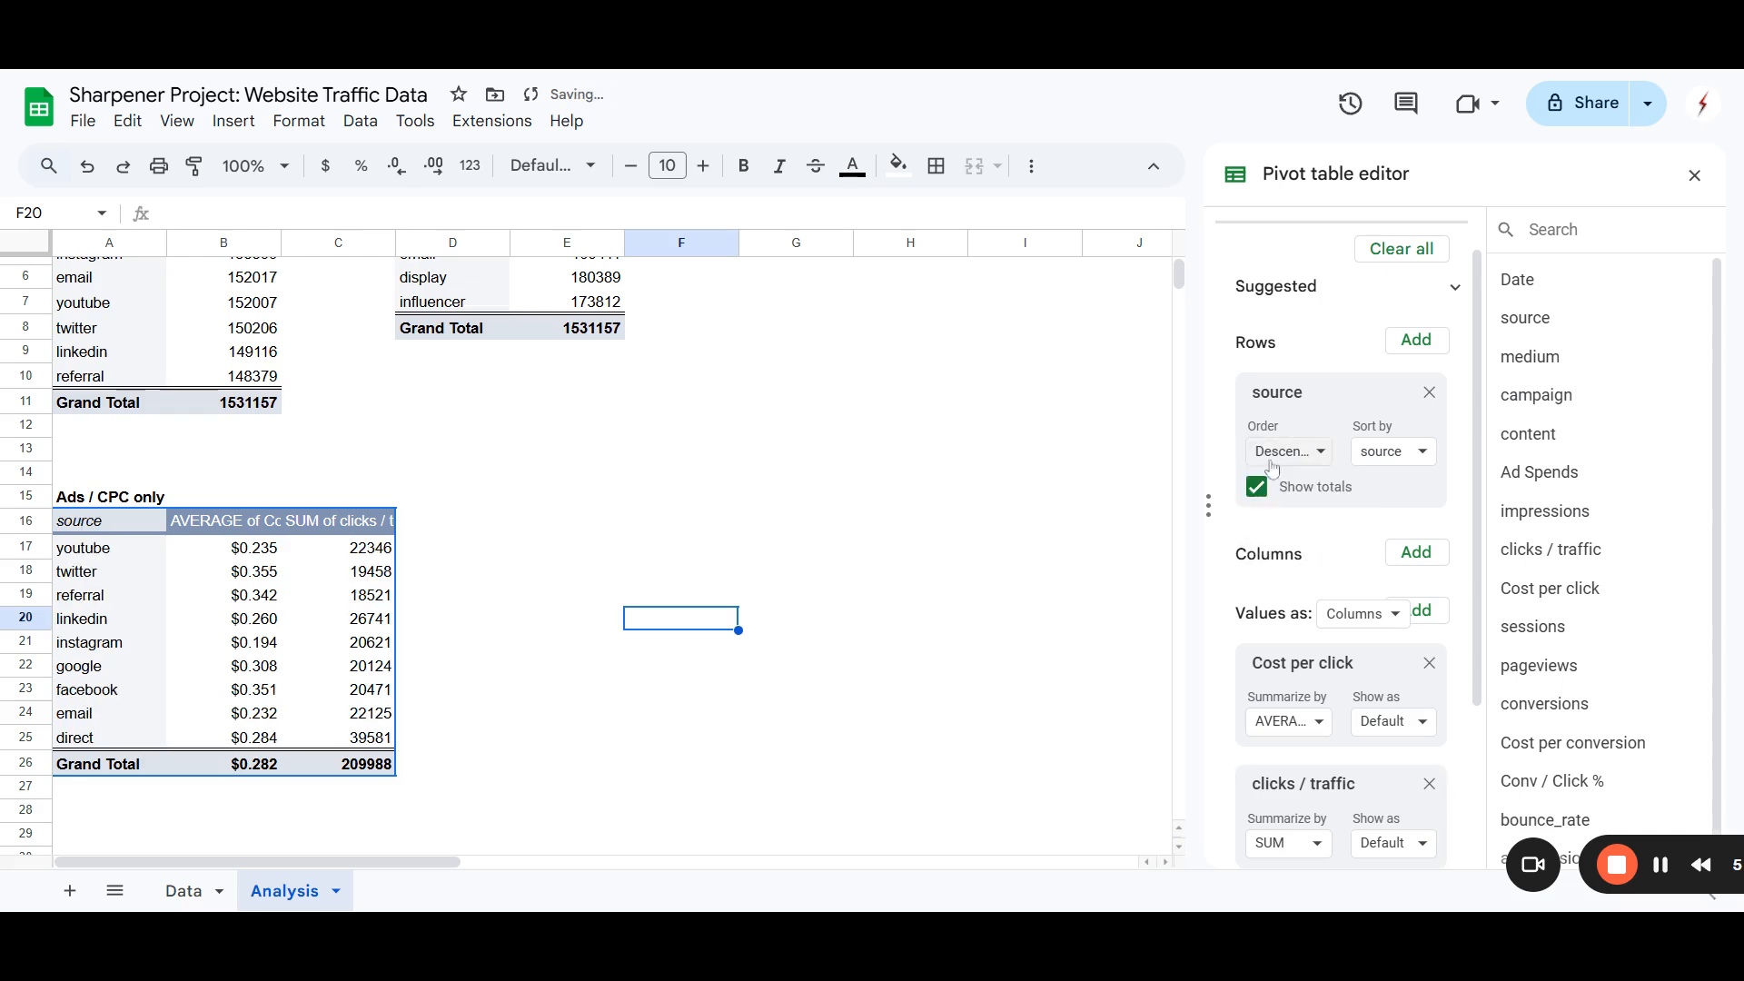
Step: Sort the pivot table's source rows by AVERAGE of Cost per click and compare the sources' costs with their clicks
left_click(1397, 459)
left_click(1465, 529)
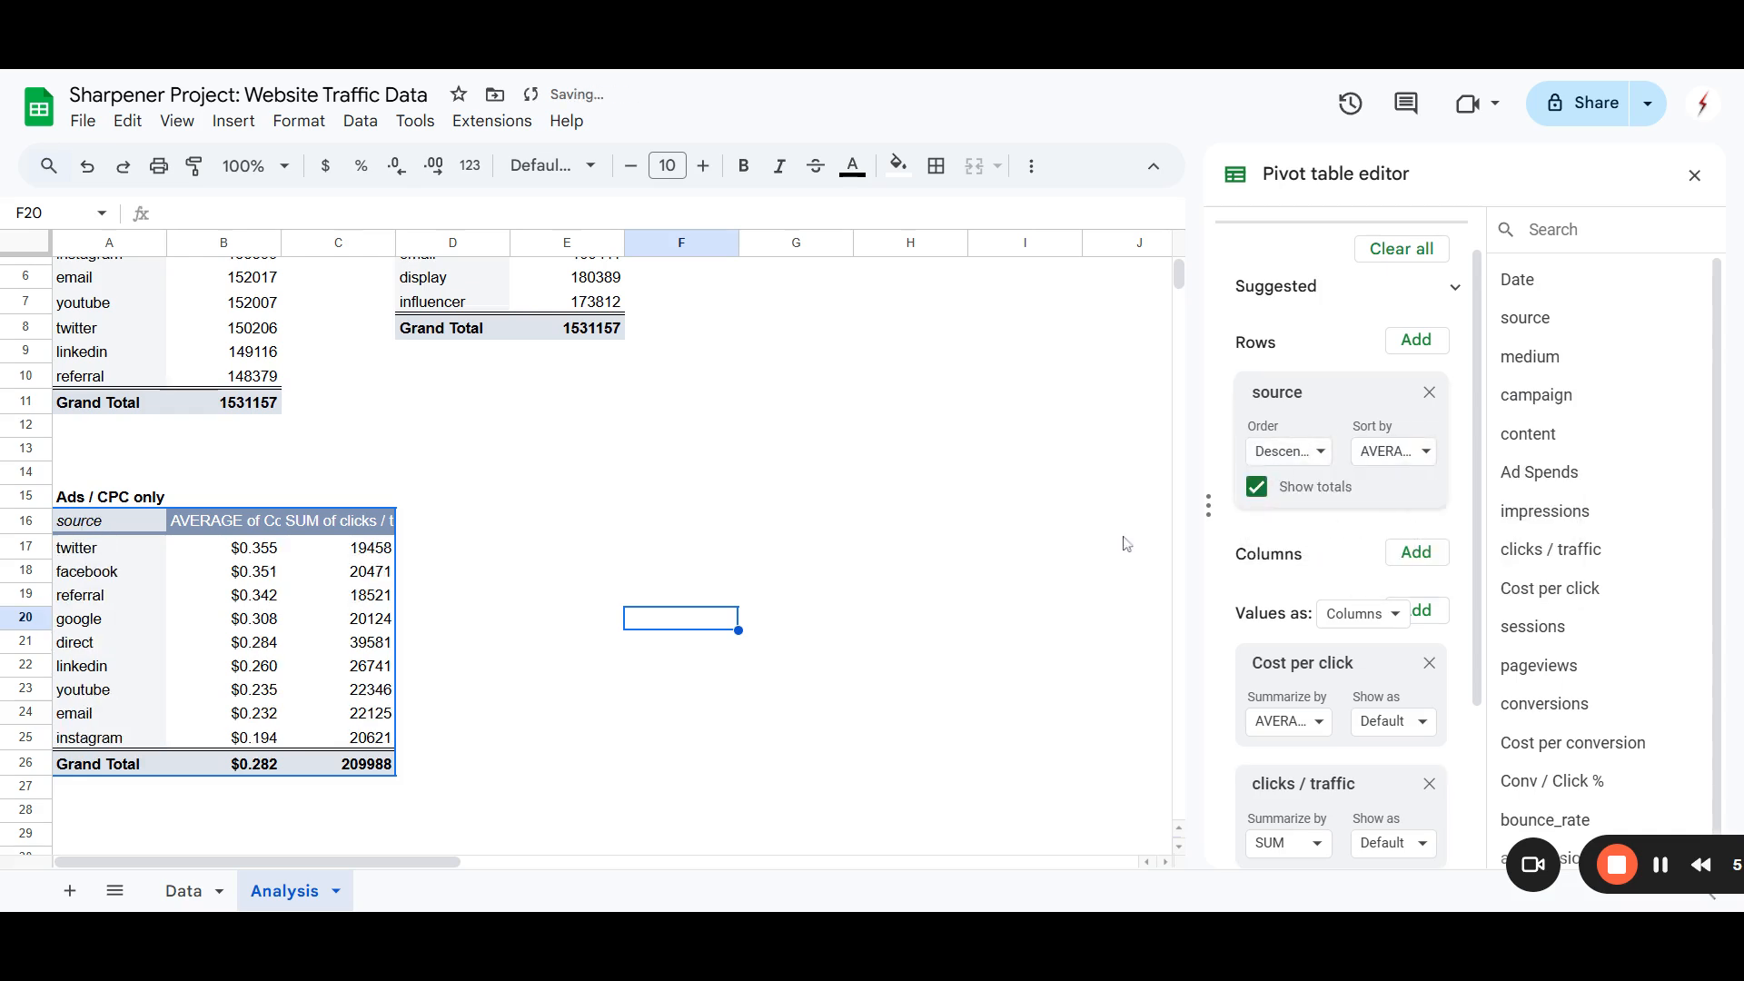
left_click(277, 625)
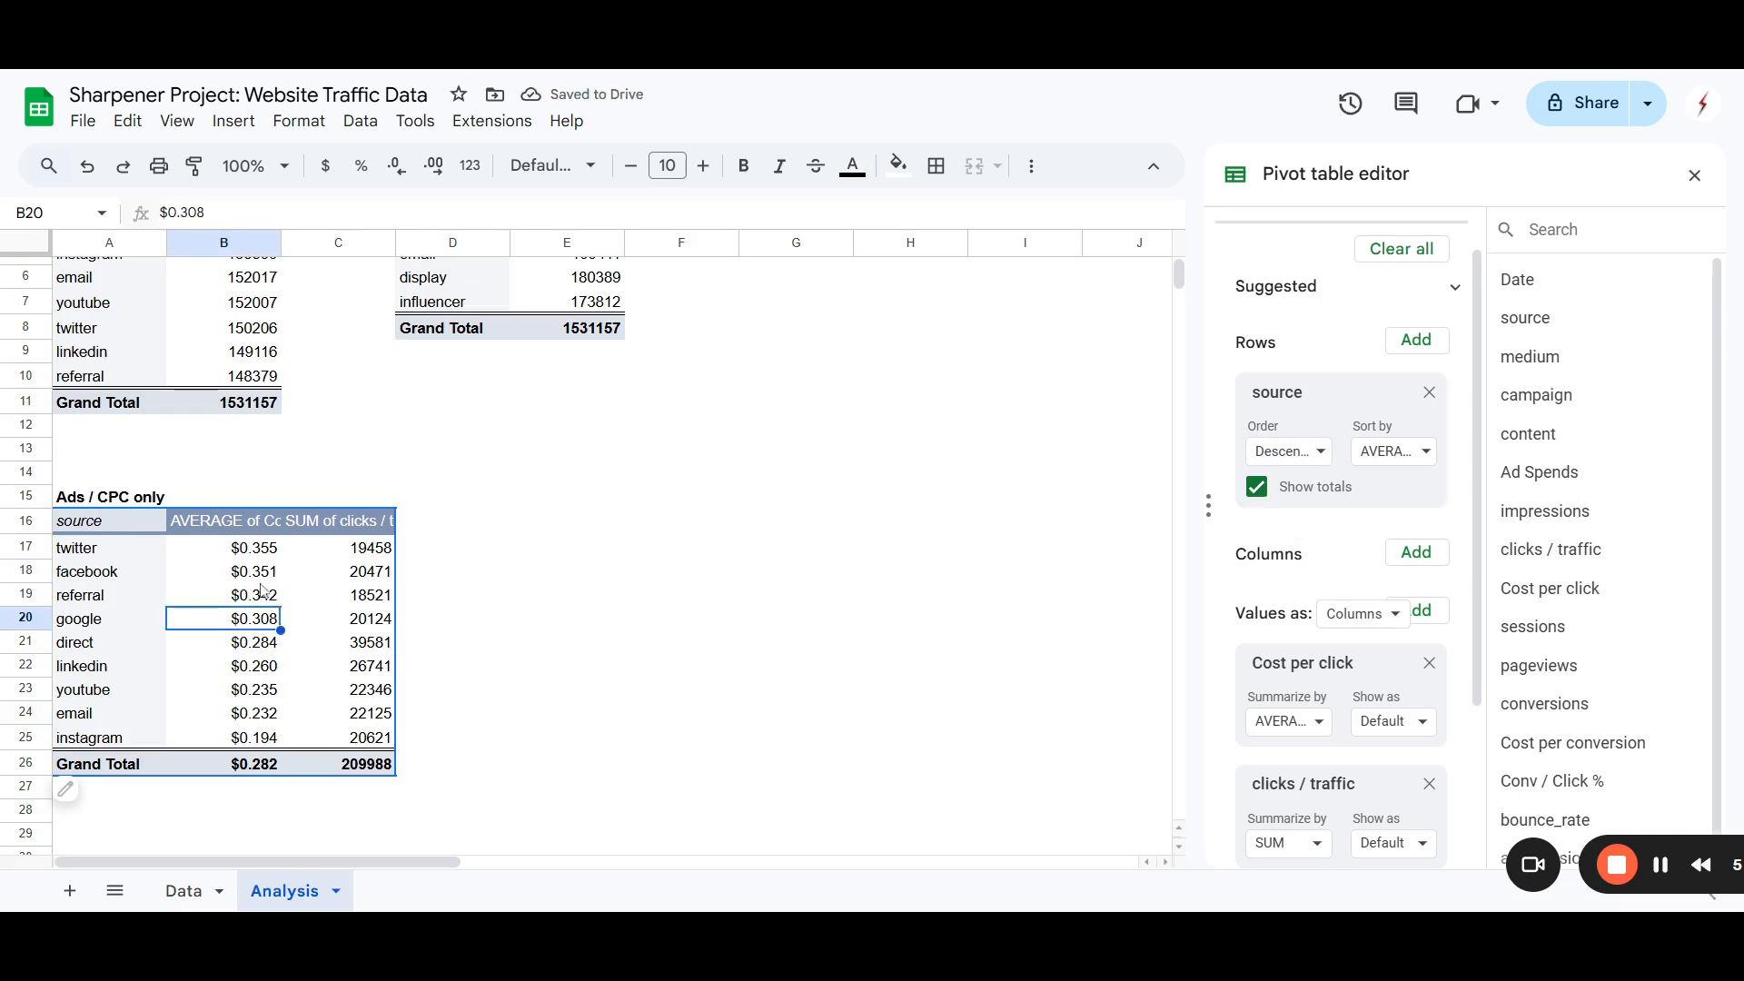
left_click(369, 555)
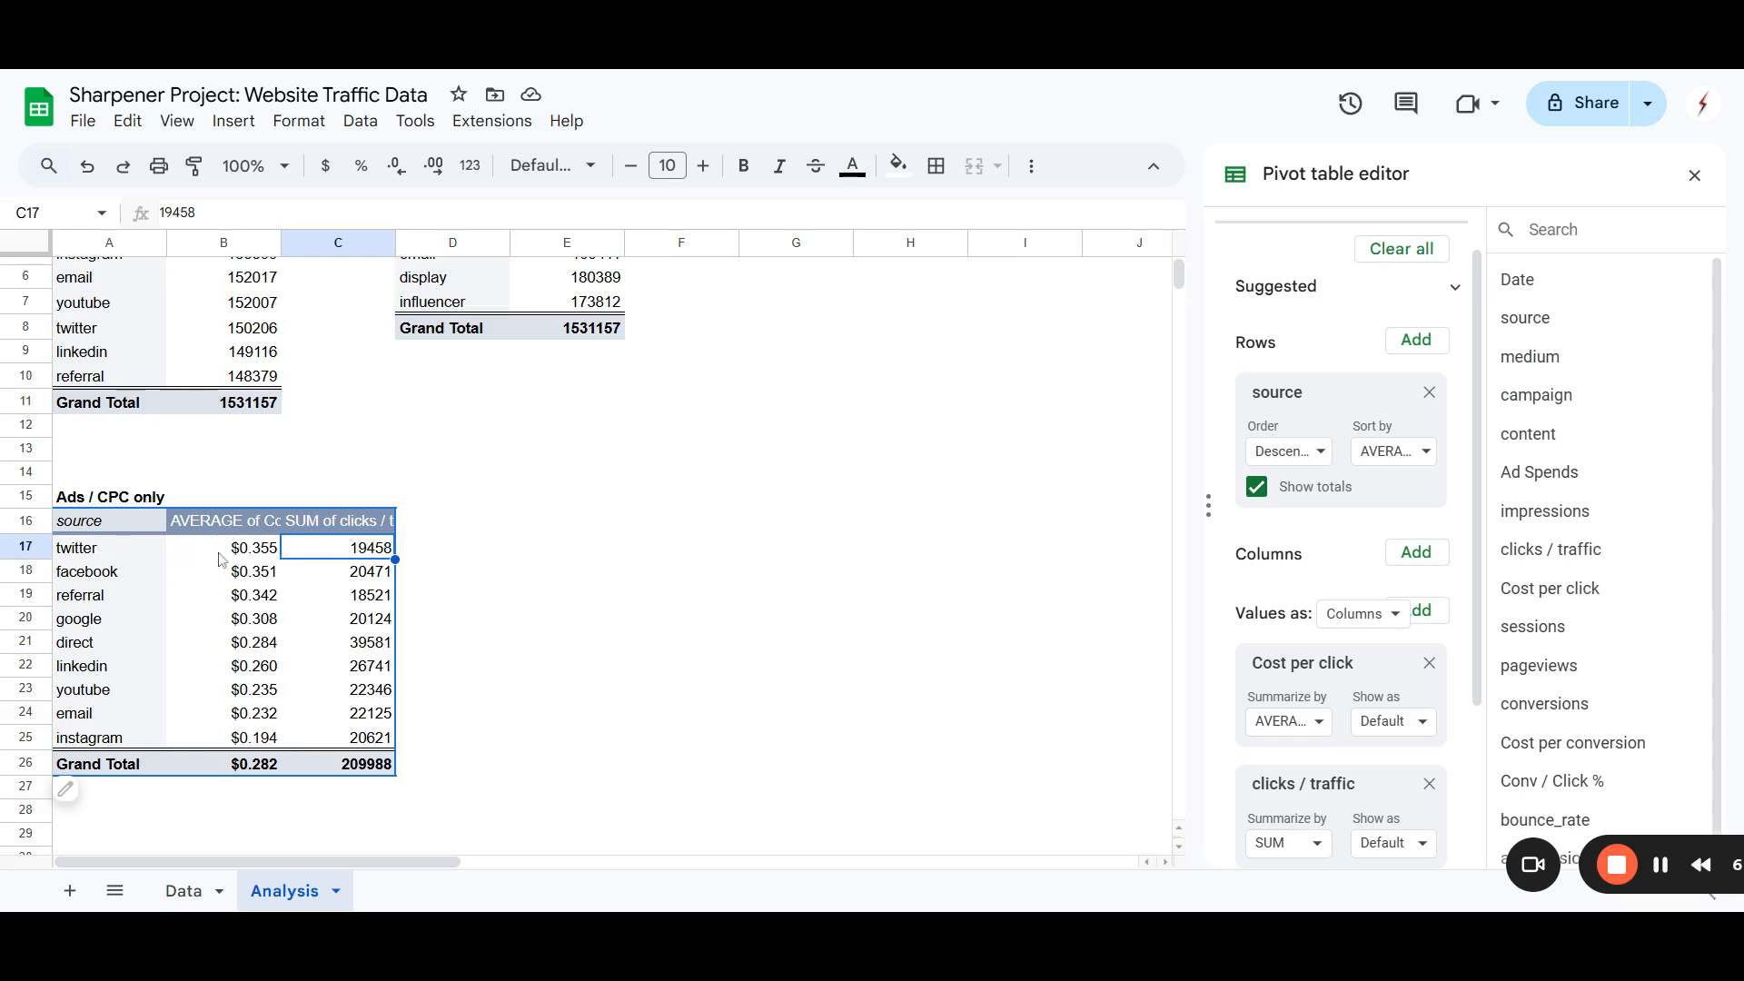
left_click(273, 556)
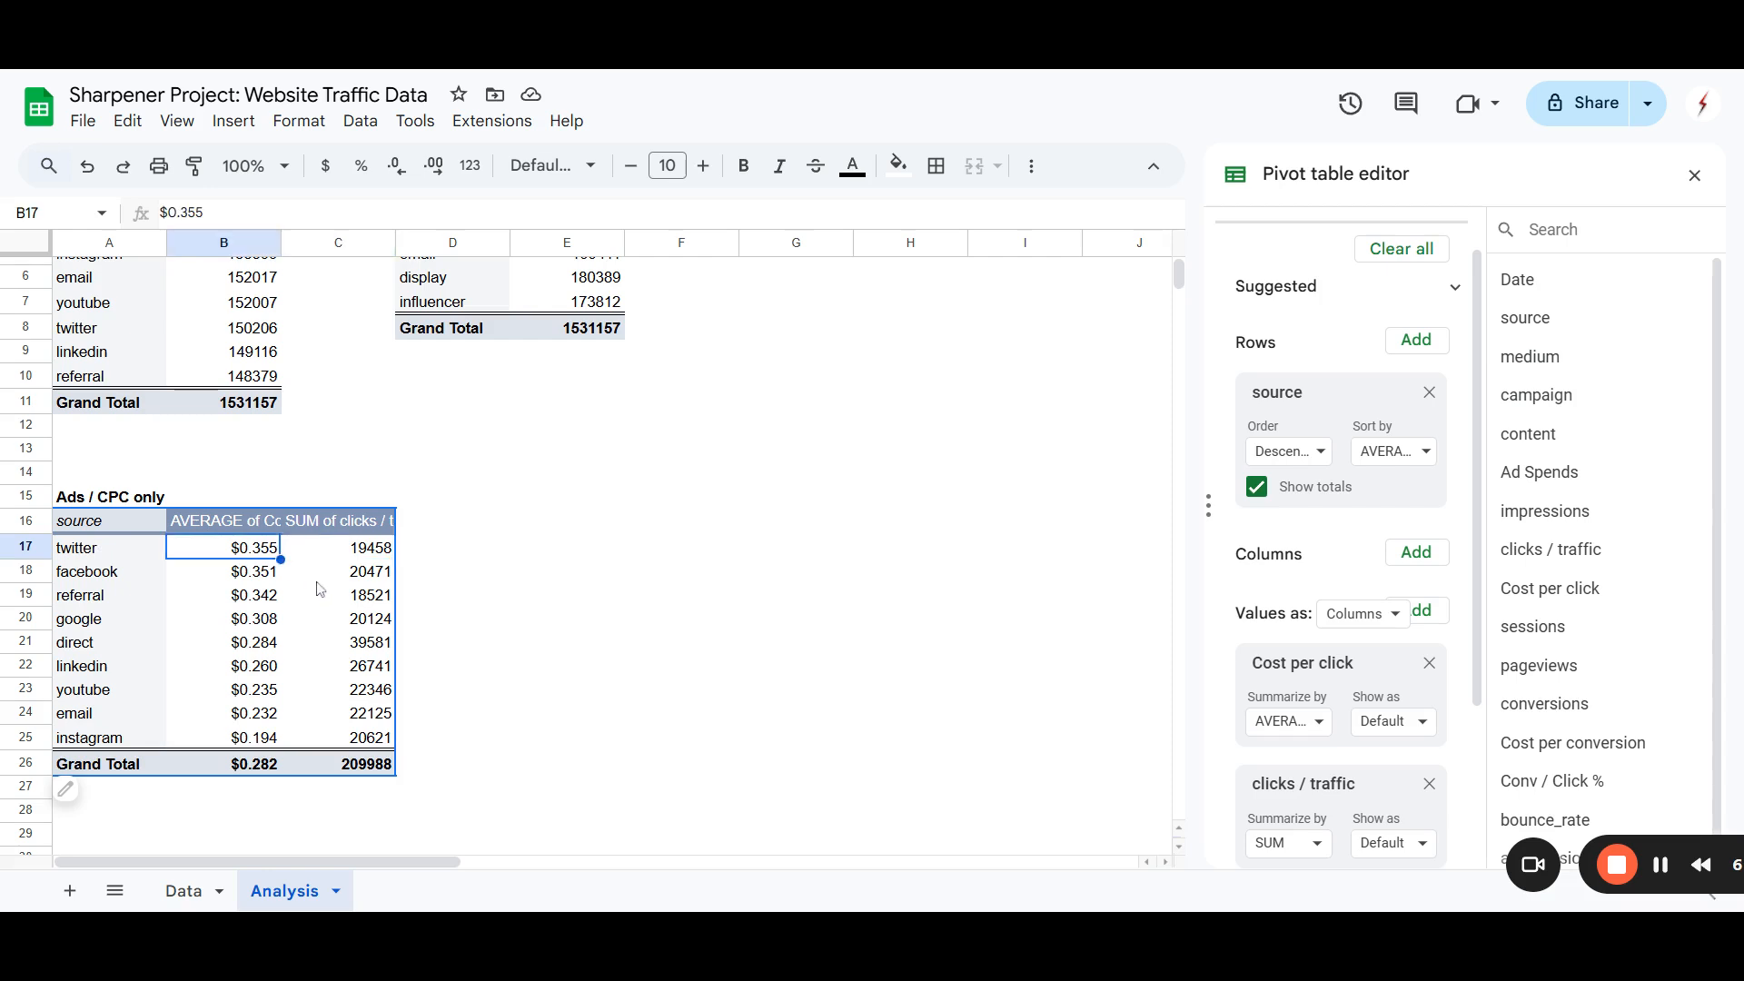
left_click(257, 578)
left_click(267, 600)
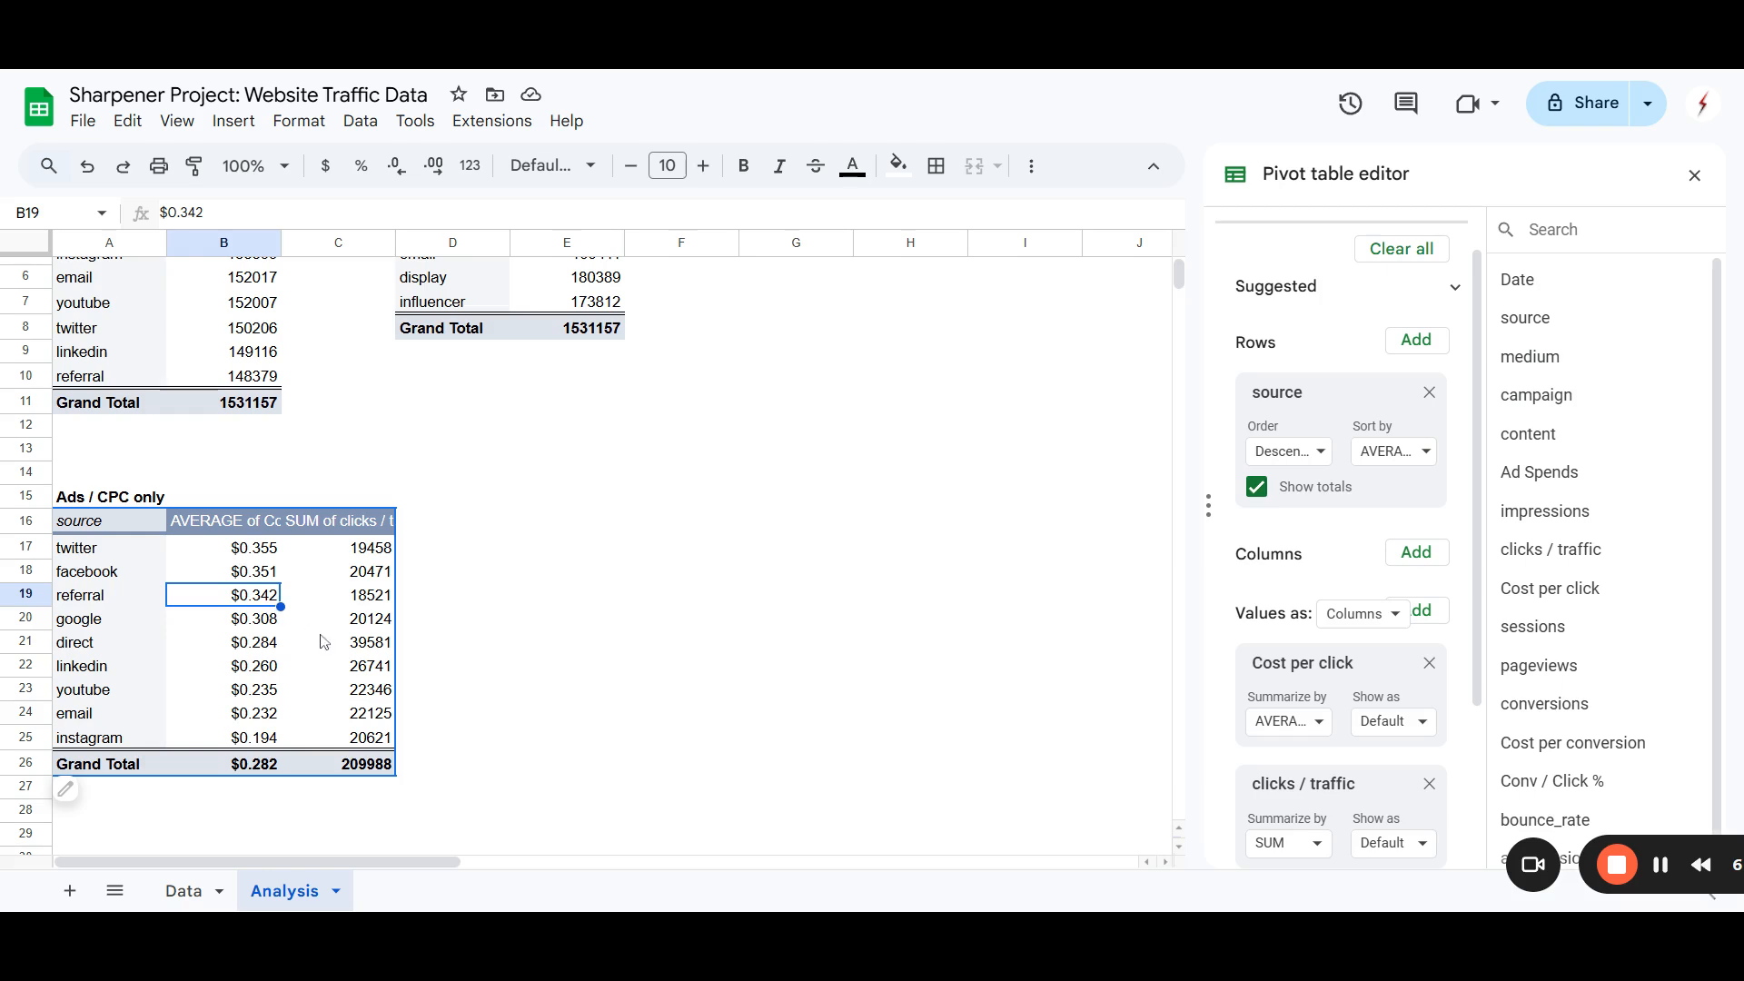
left_click(325, 638)
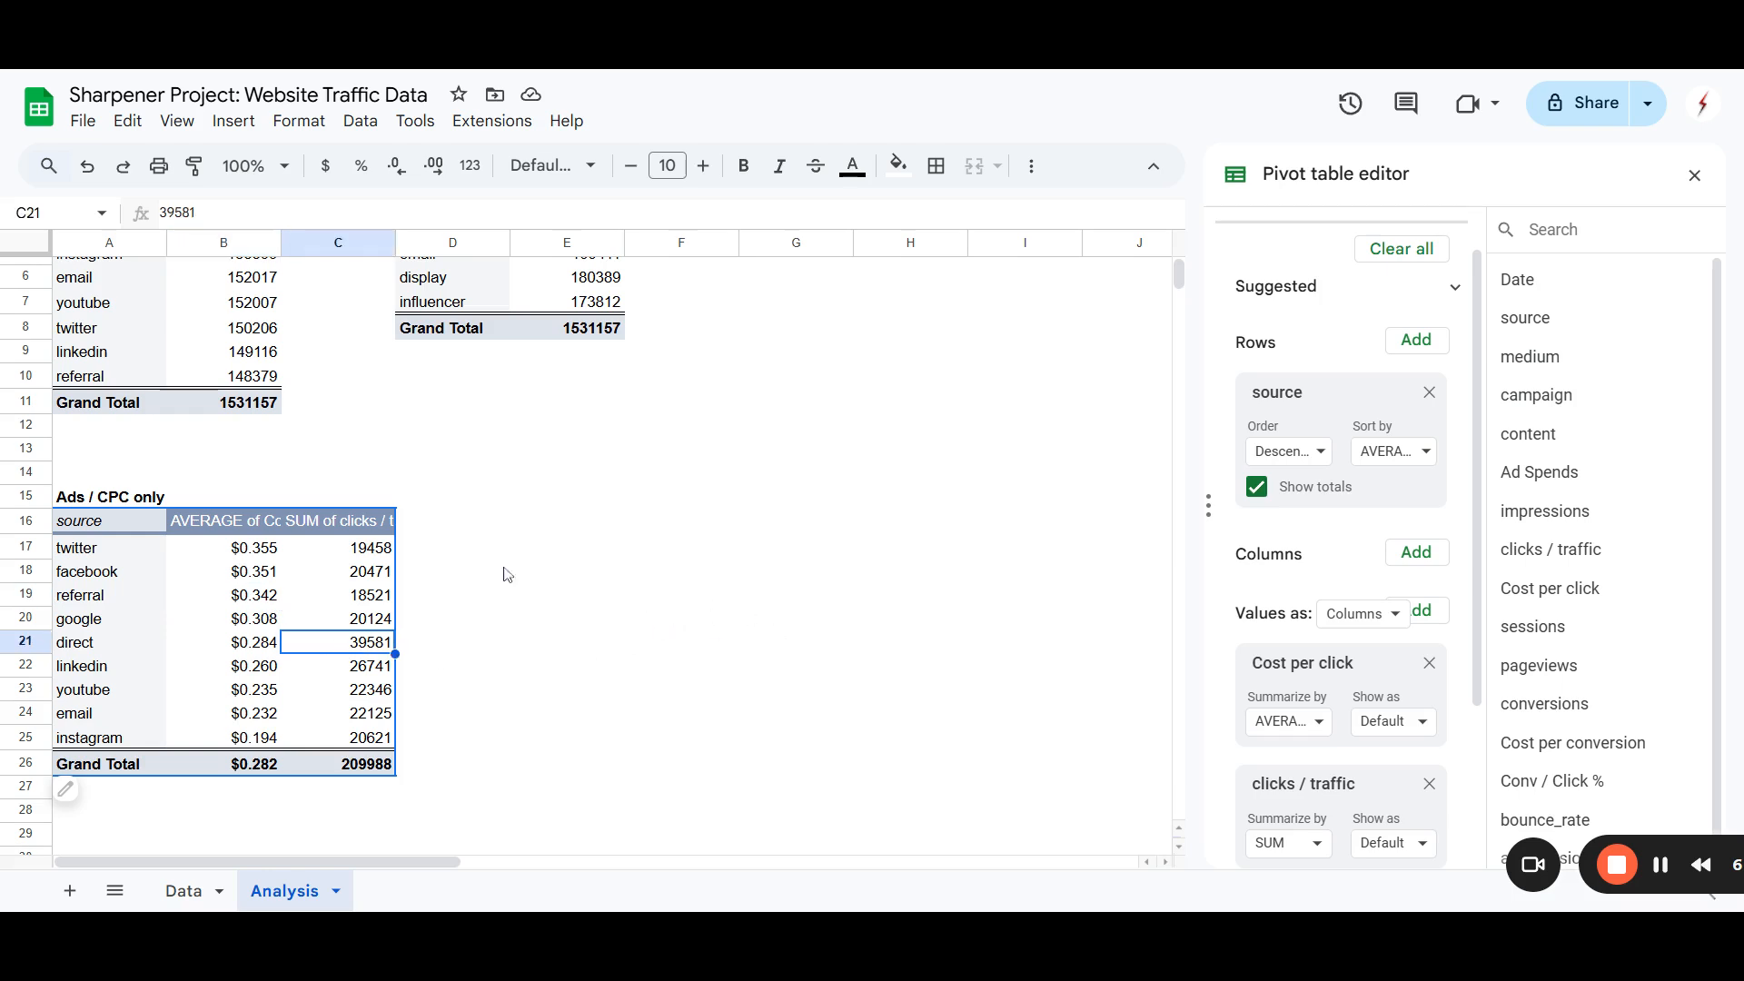
left_click(227, 574)
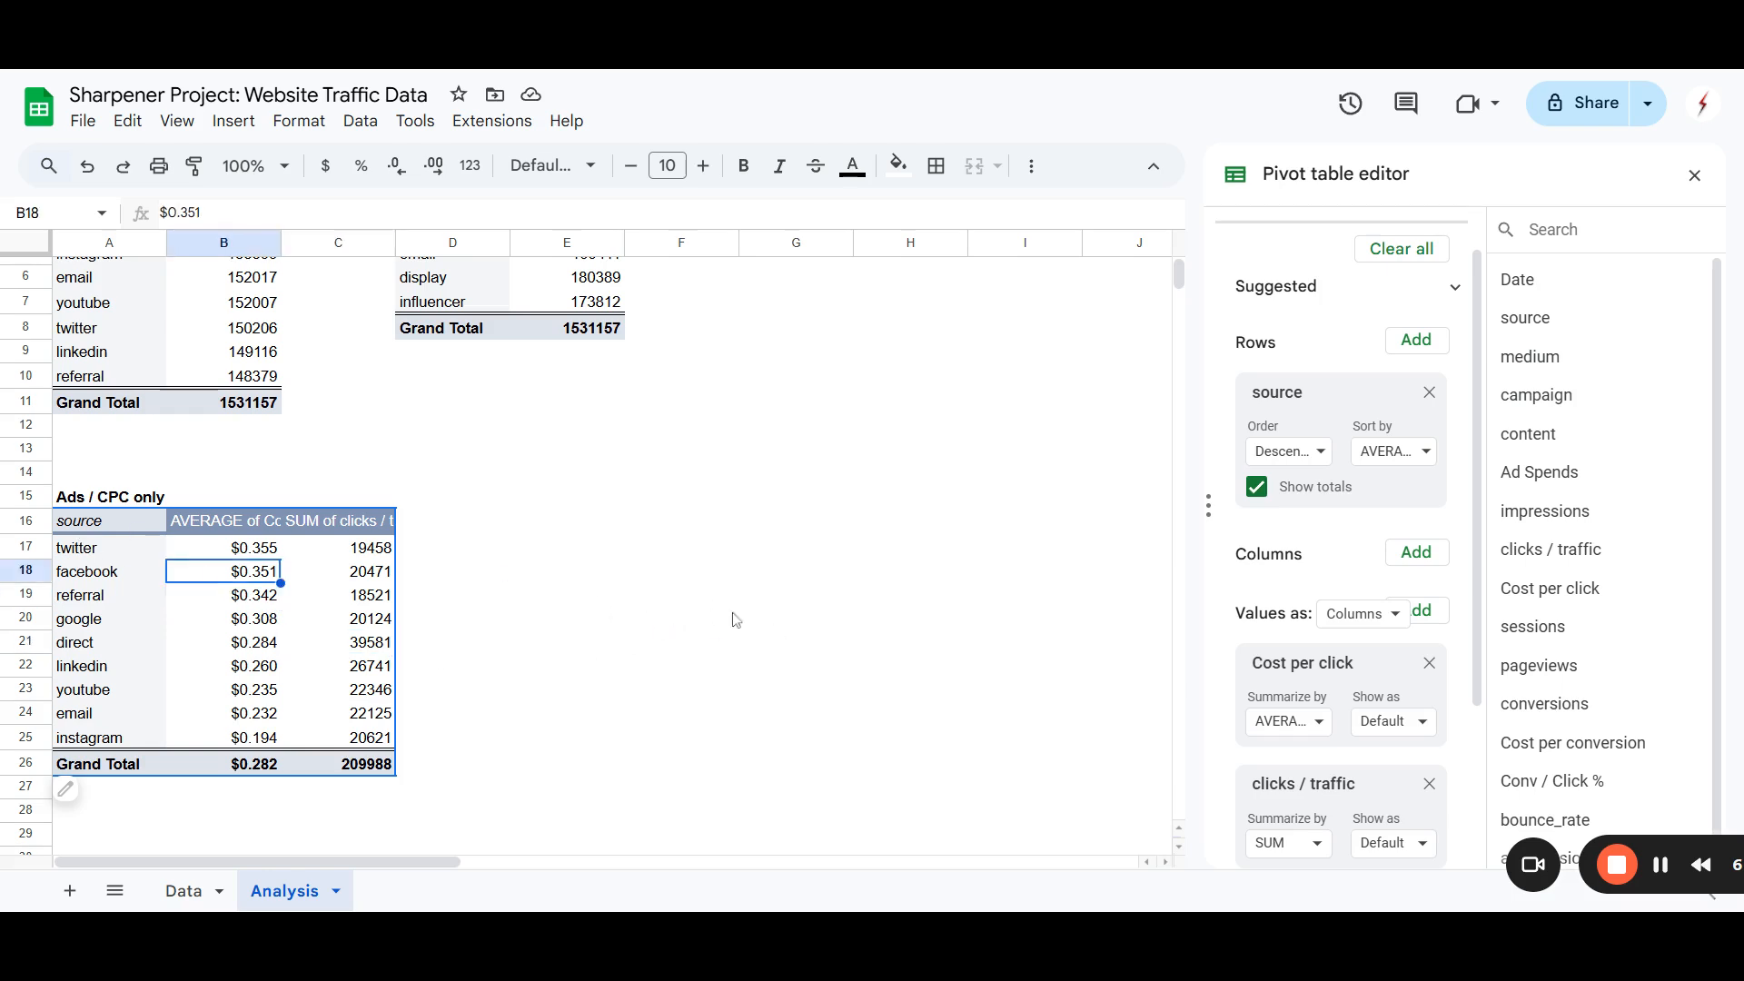
Step: Add Cost per conversion as the first value of the "Ads / CPC only" pivot table, summarized by AVERAGE
scroll(1350, 699, "down", 1)
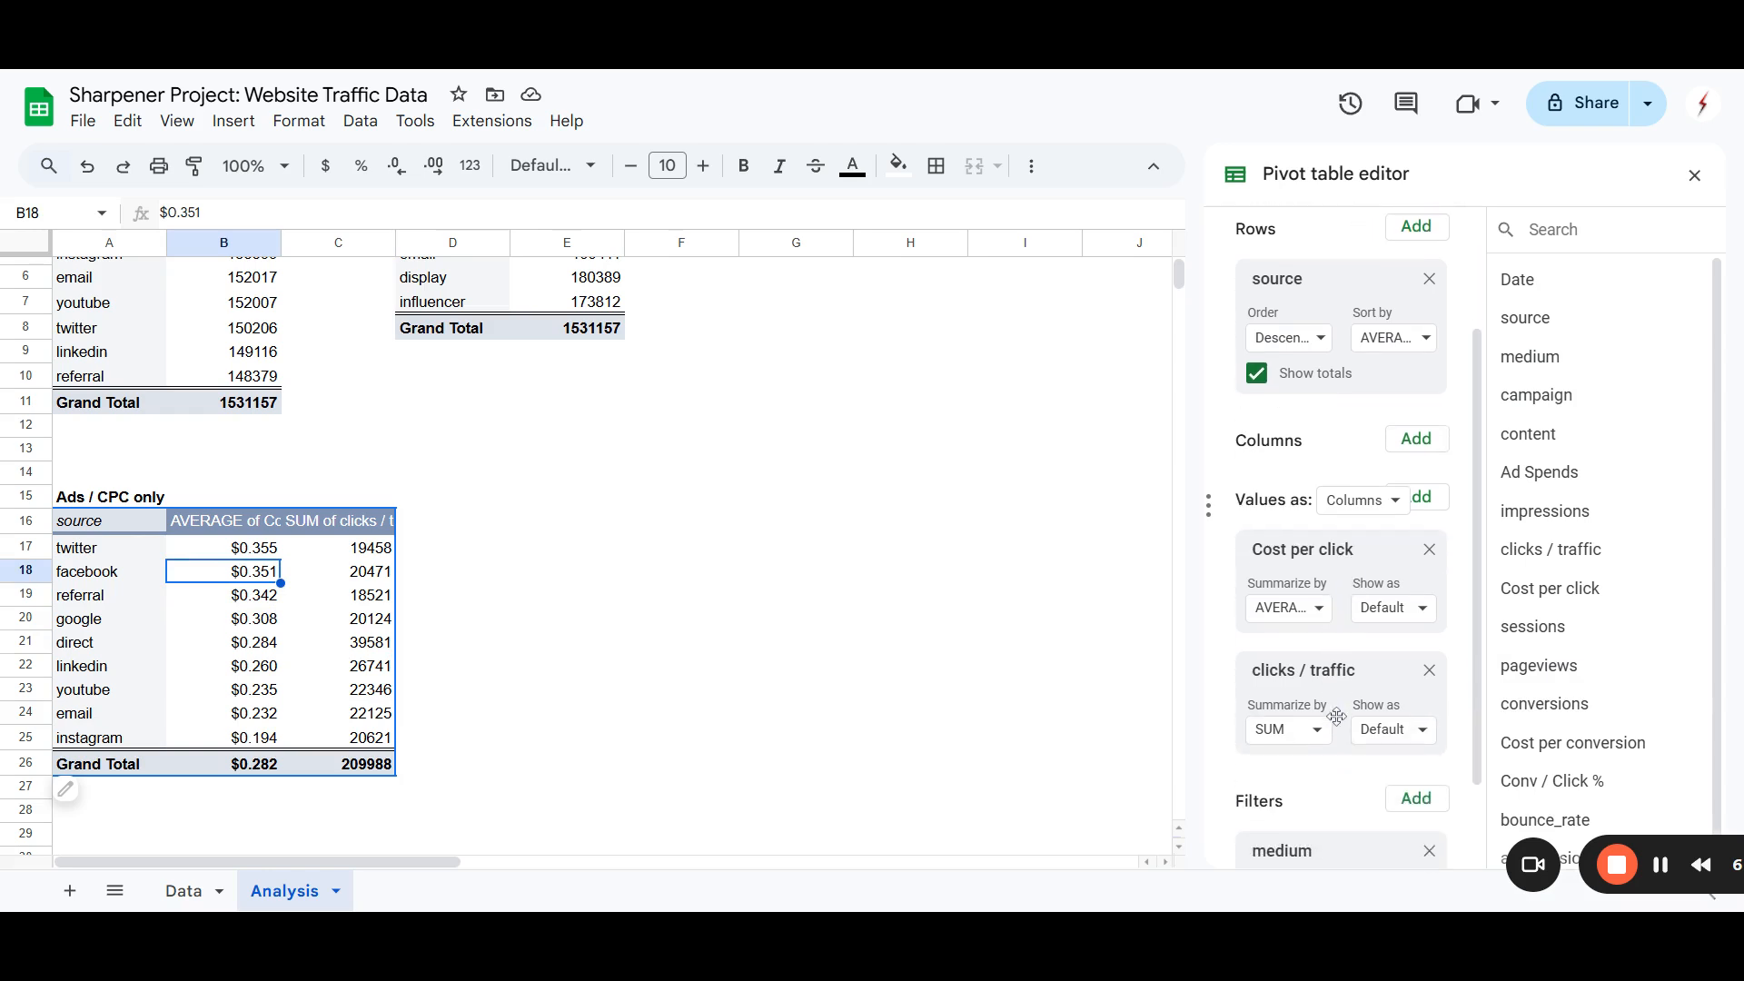
left_click_drag(1571, 753, 1314, 541)
left_click(1319, 601)
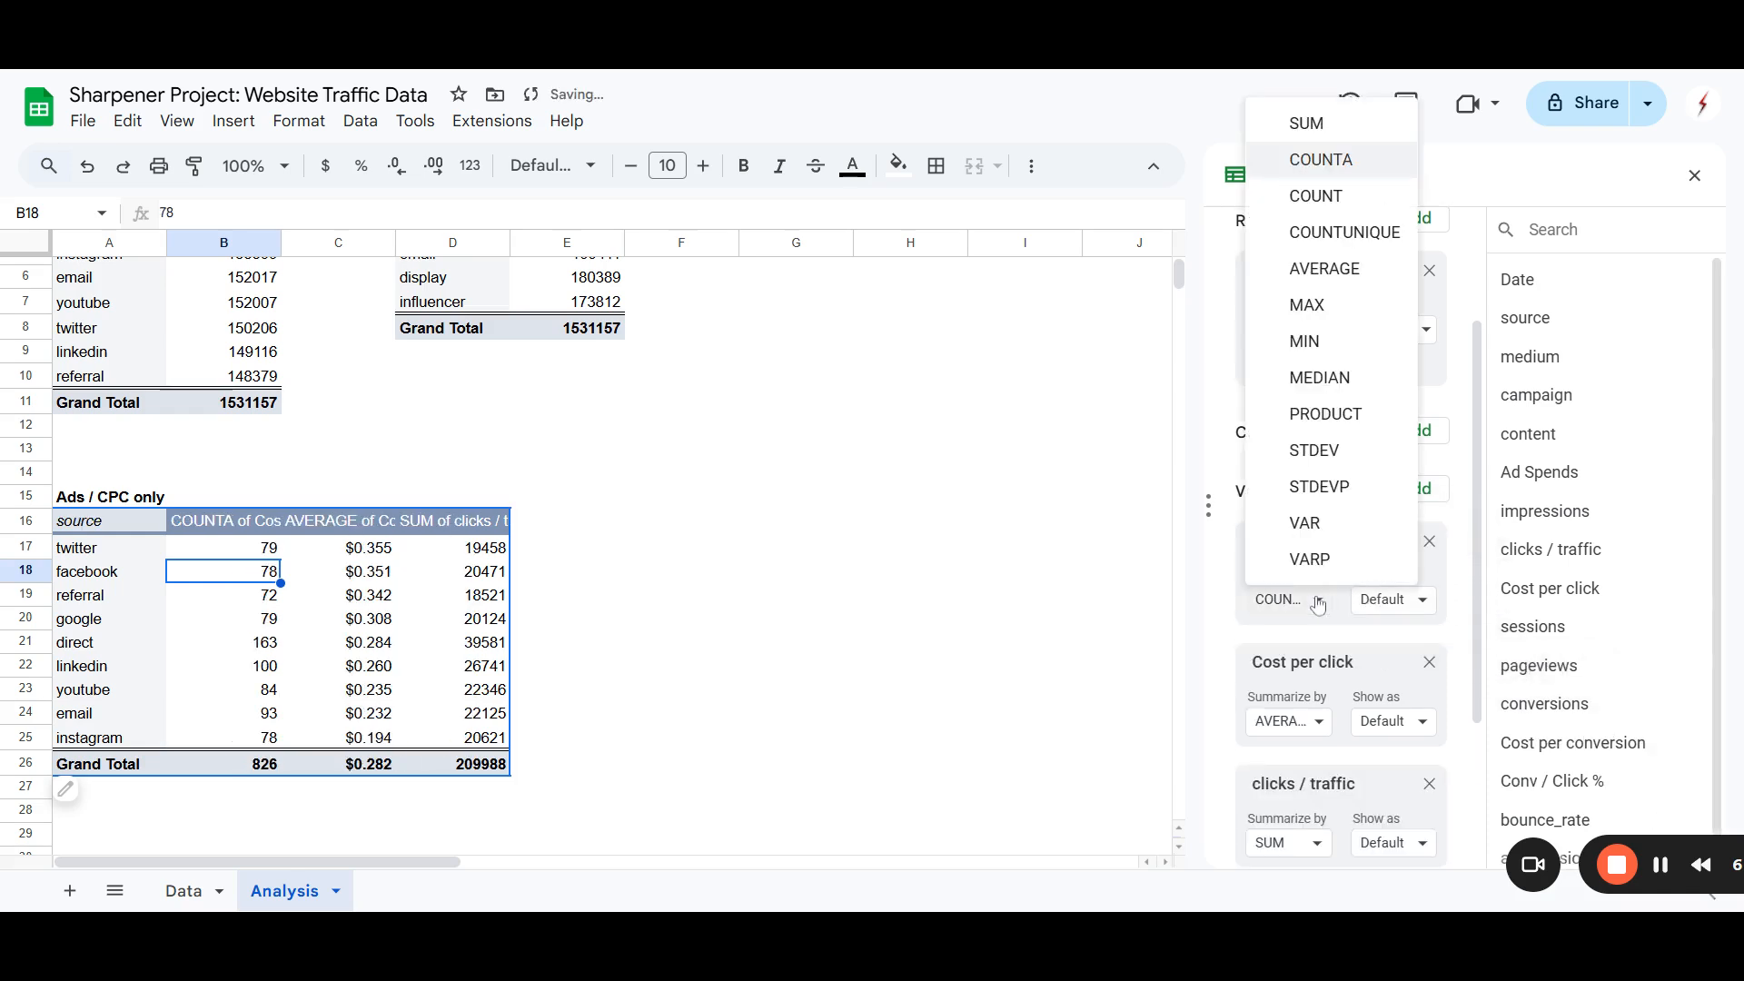
left_click(1343, 279)
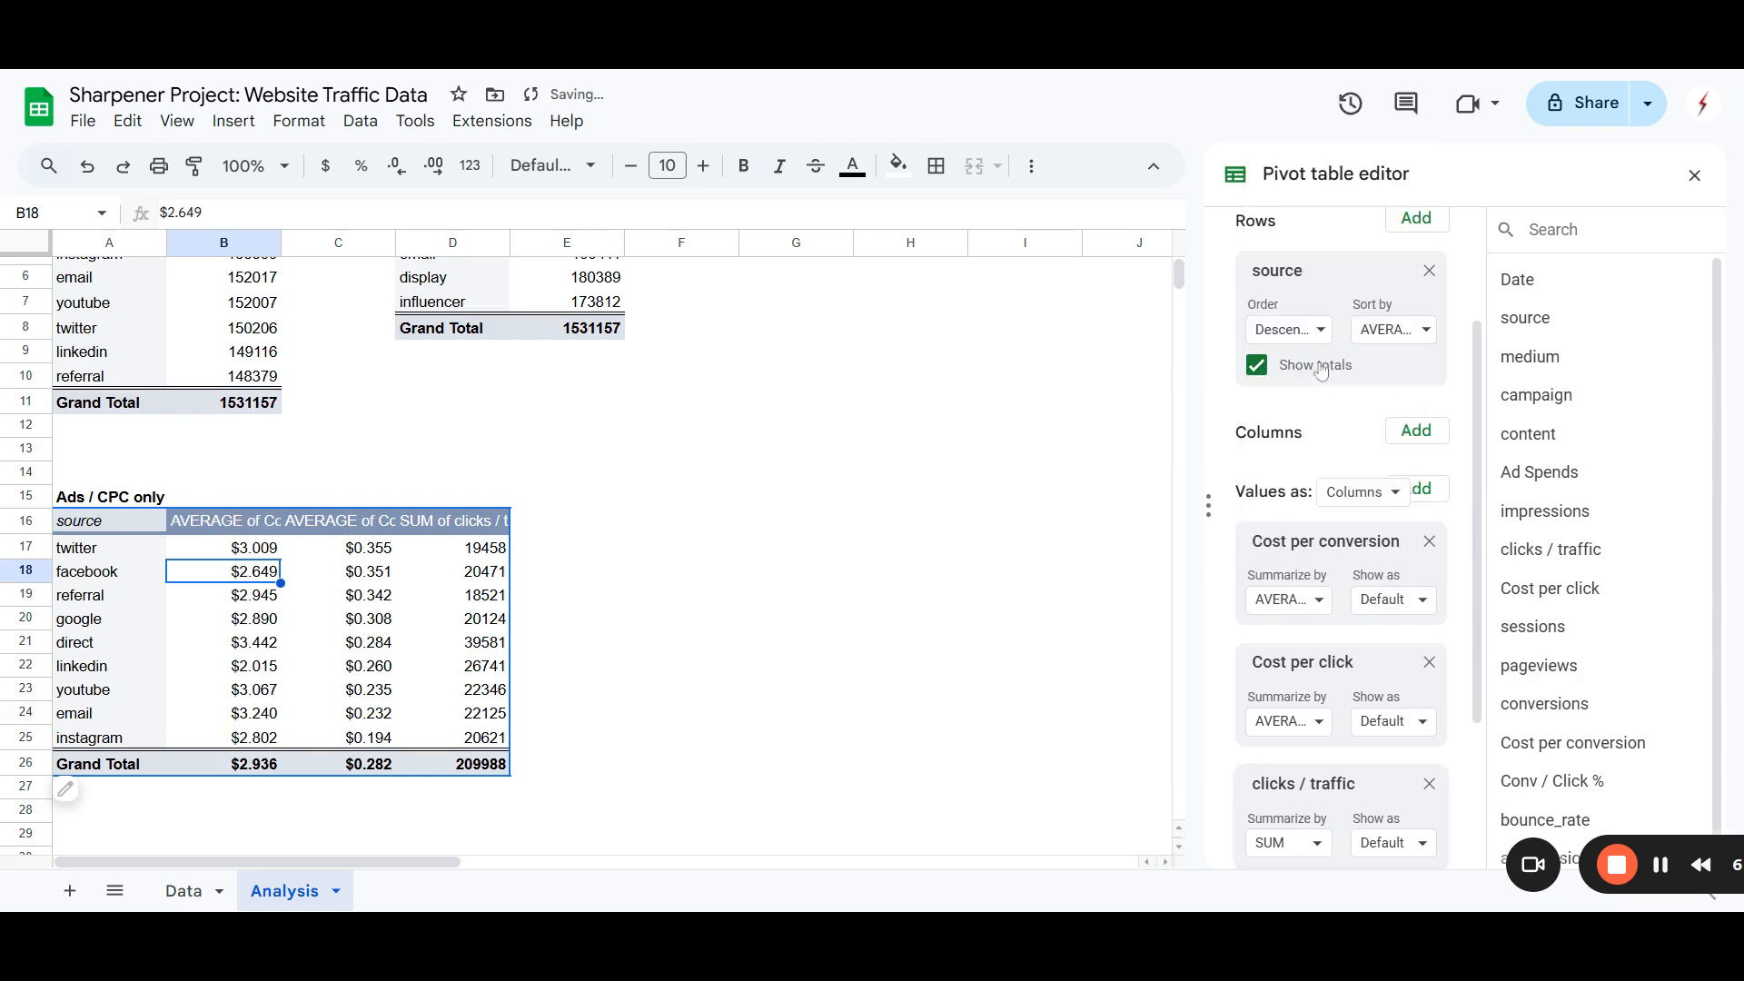
Step: Sort the source rows by AVERAGE of Cost per conversion and compare the twitter and direct costs and direct's clicks
left_click(1392, 330)
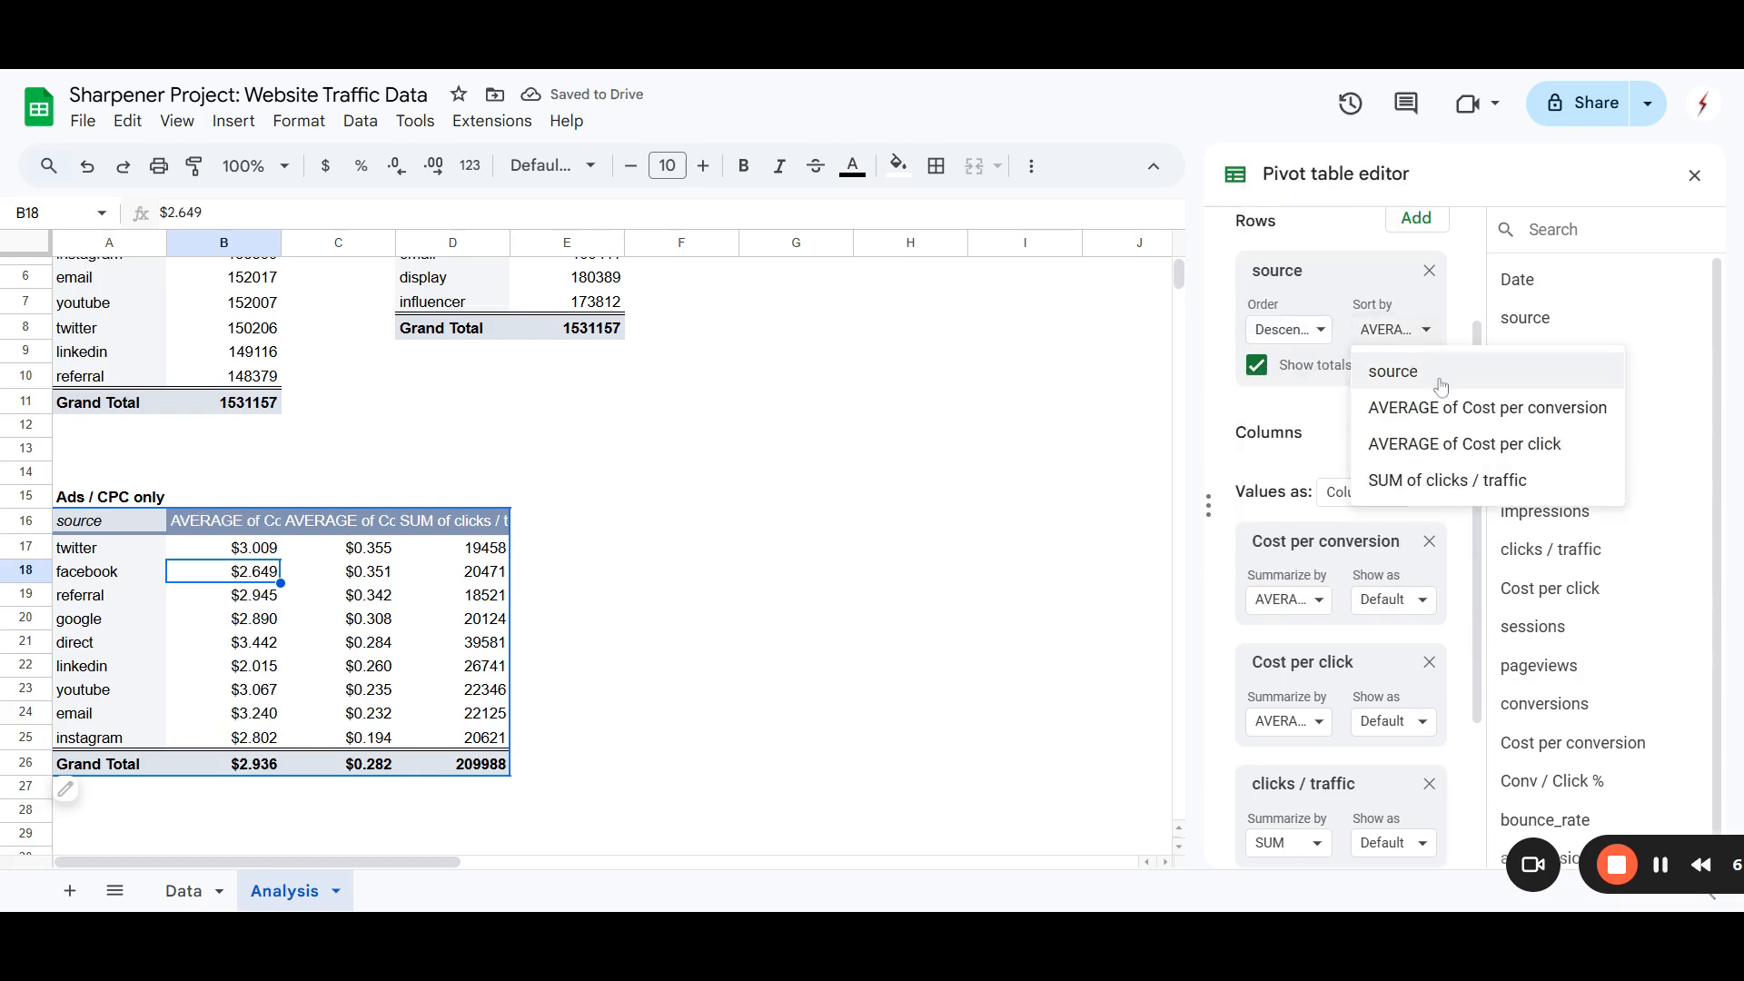
left_click(1390, 401)
left_click(499, 577)
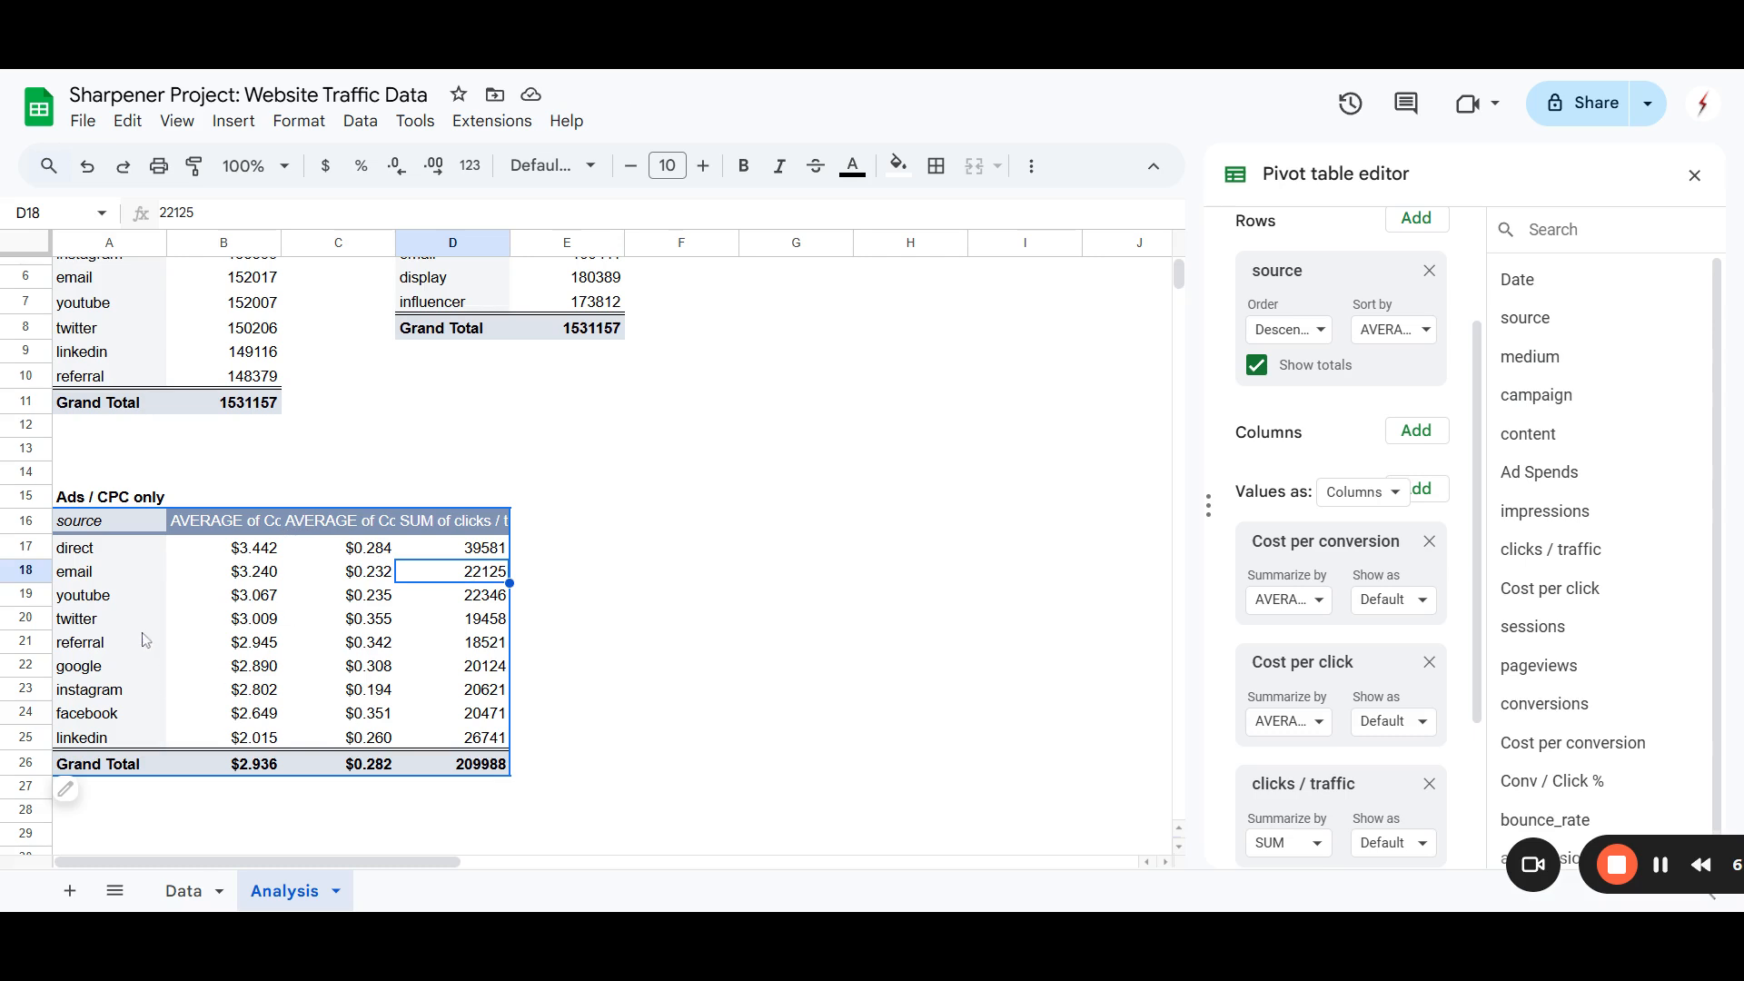
left_click(361, 627)
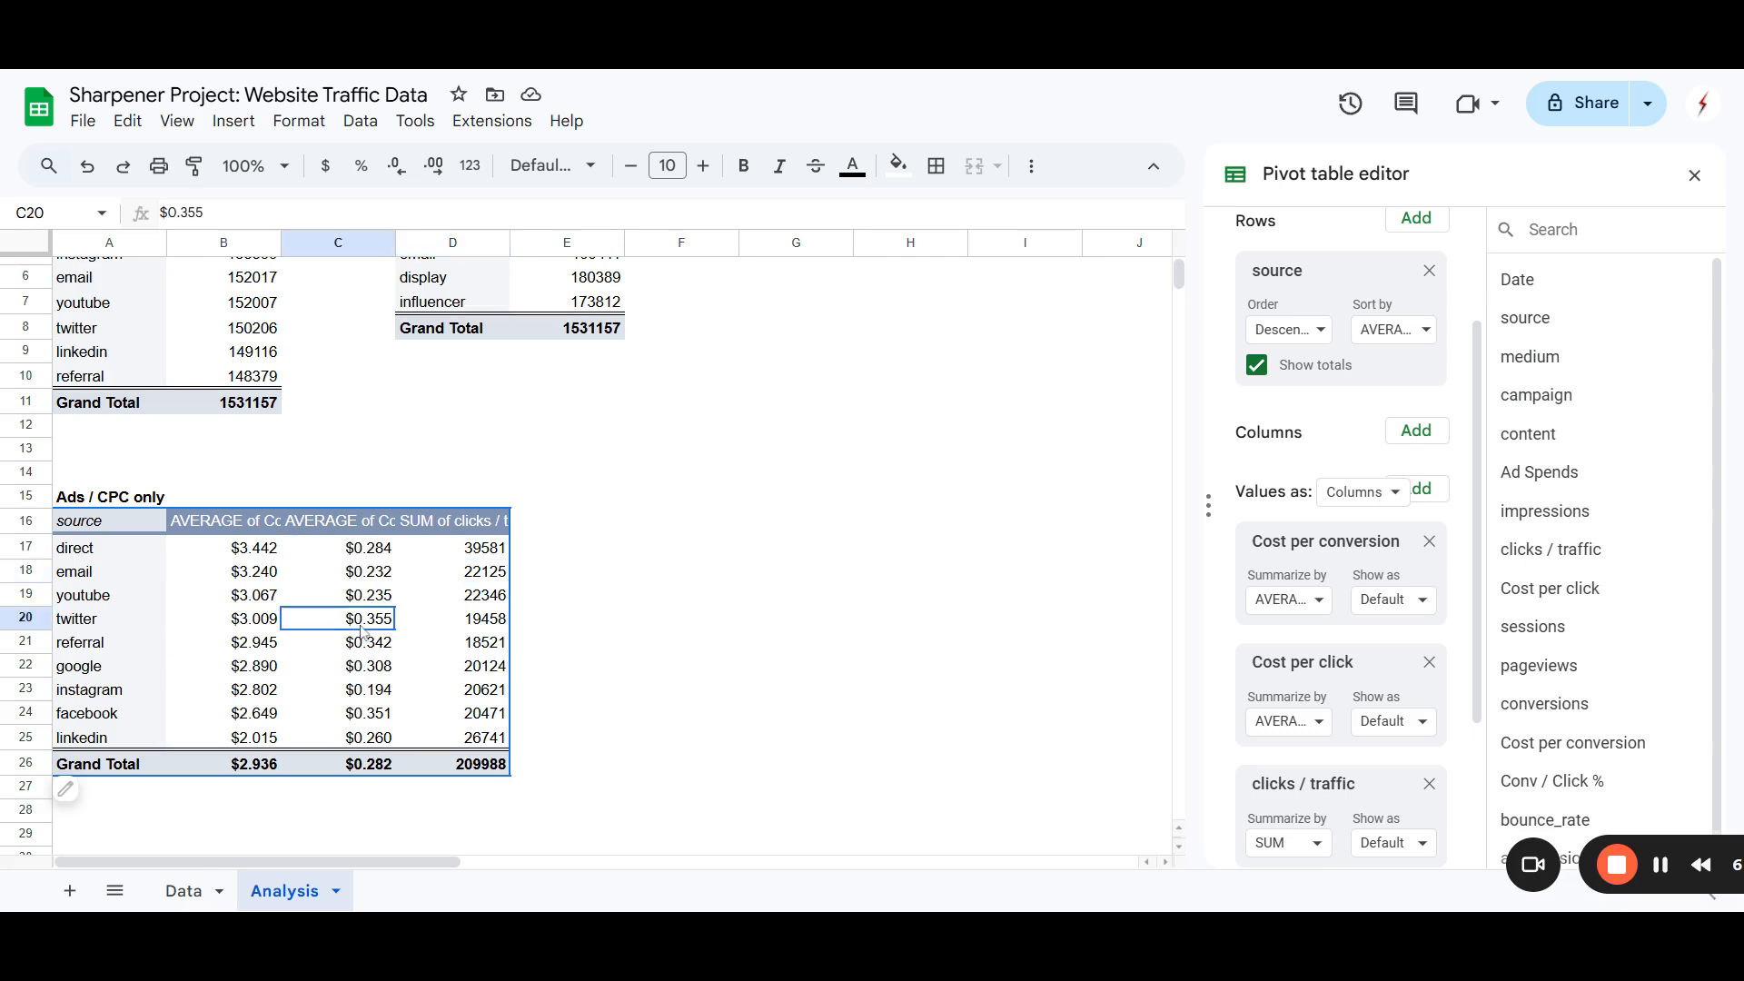
left_click(249, 629)
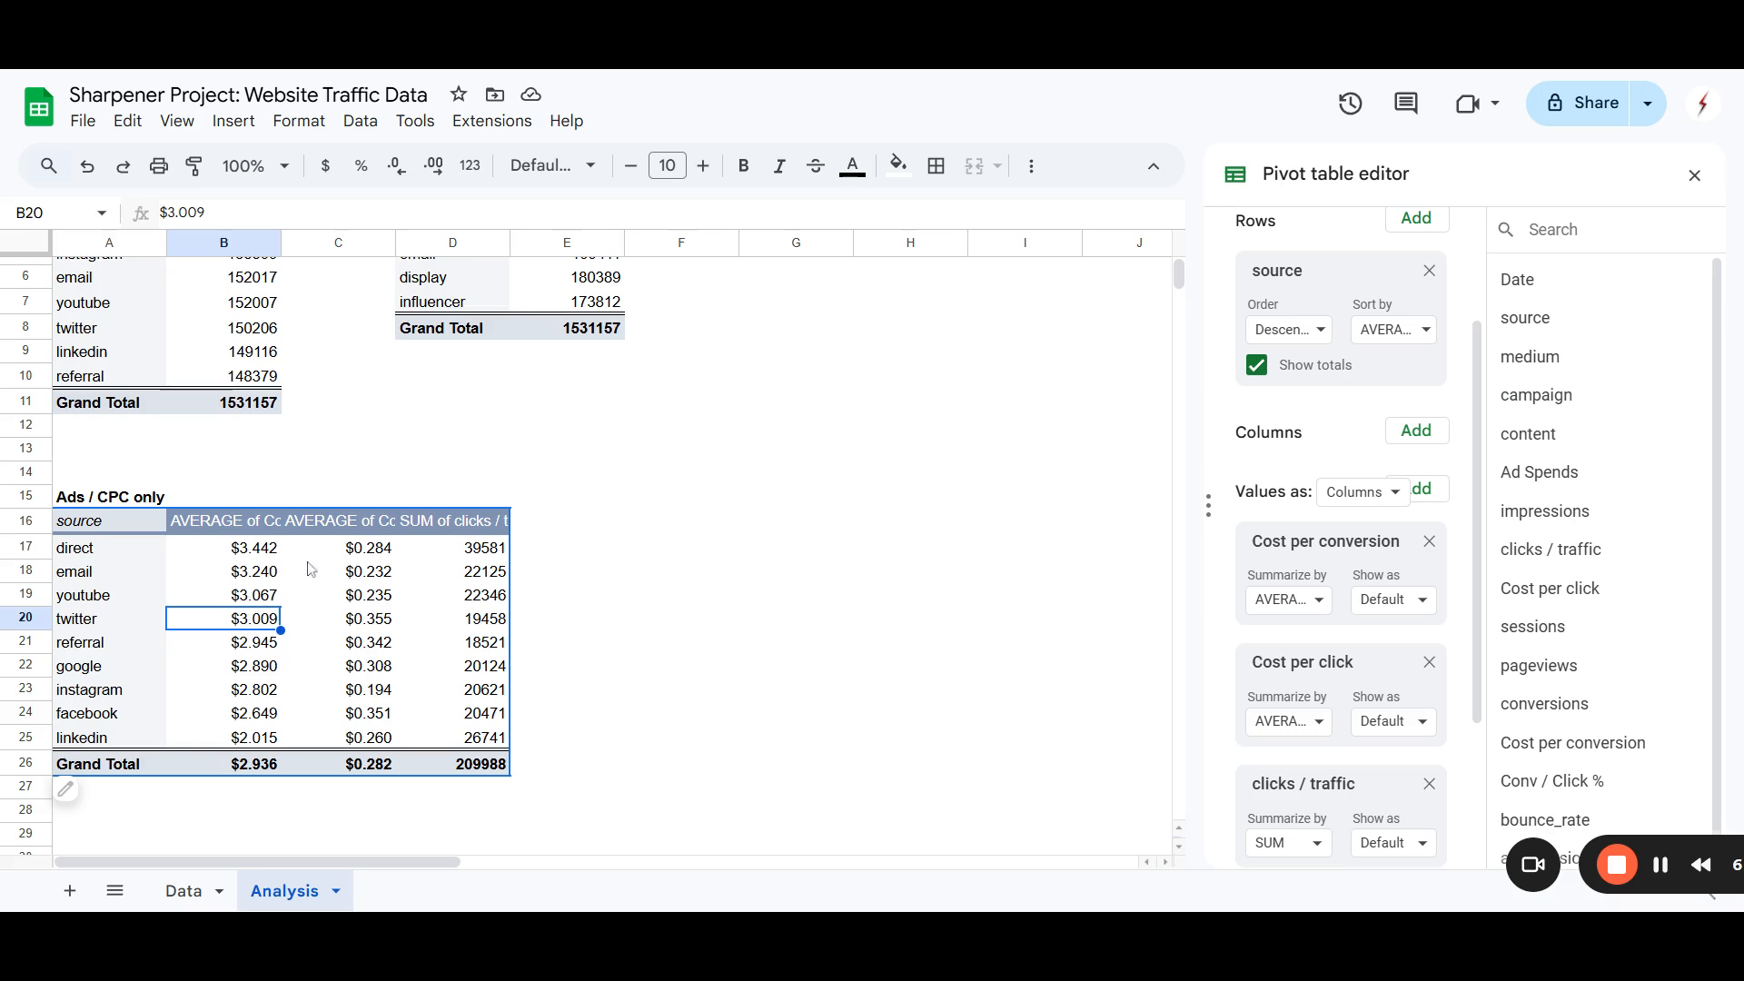
left_click(391, 553)
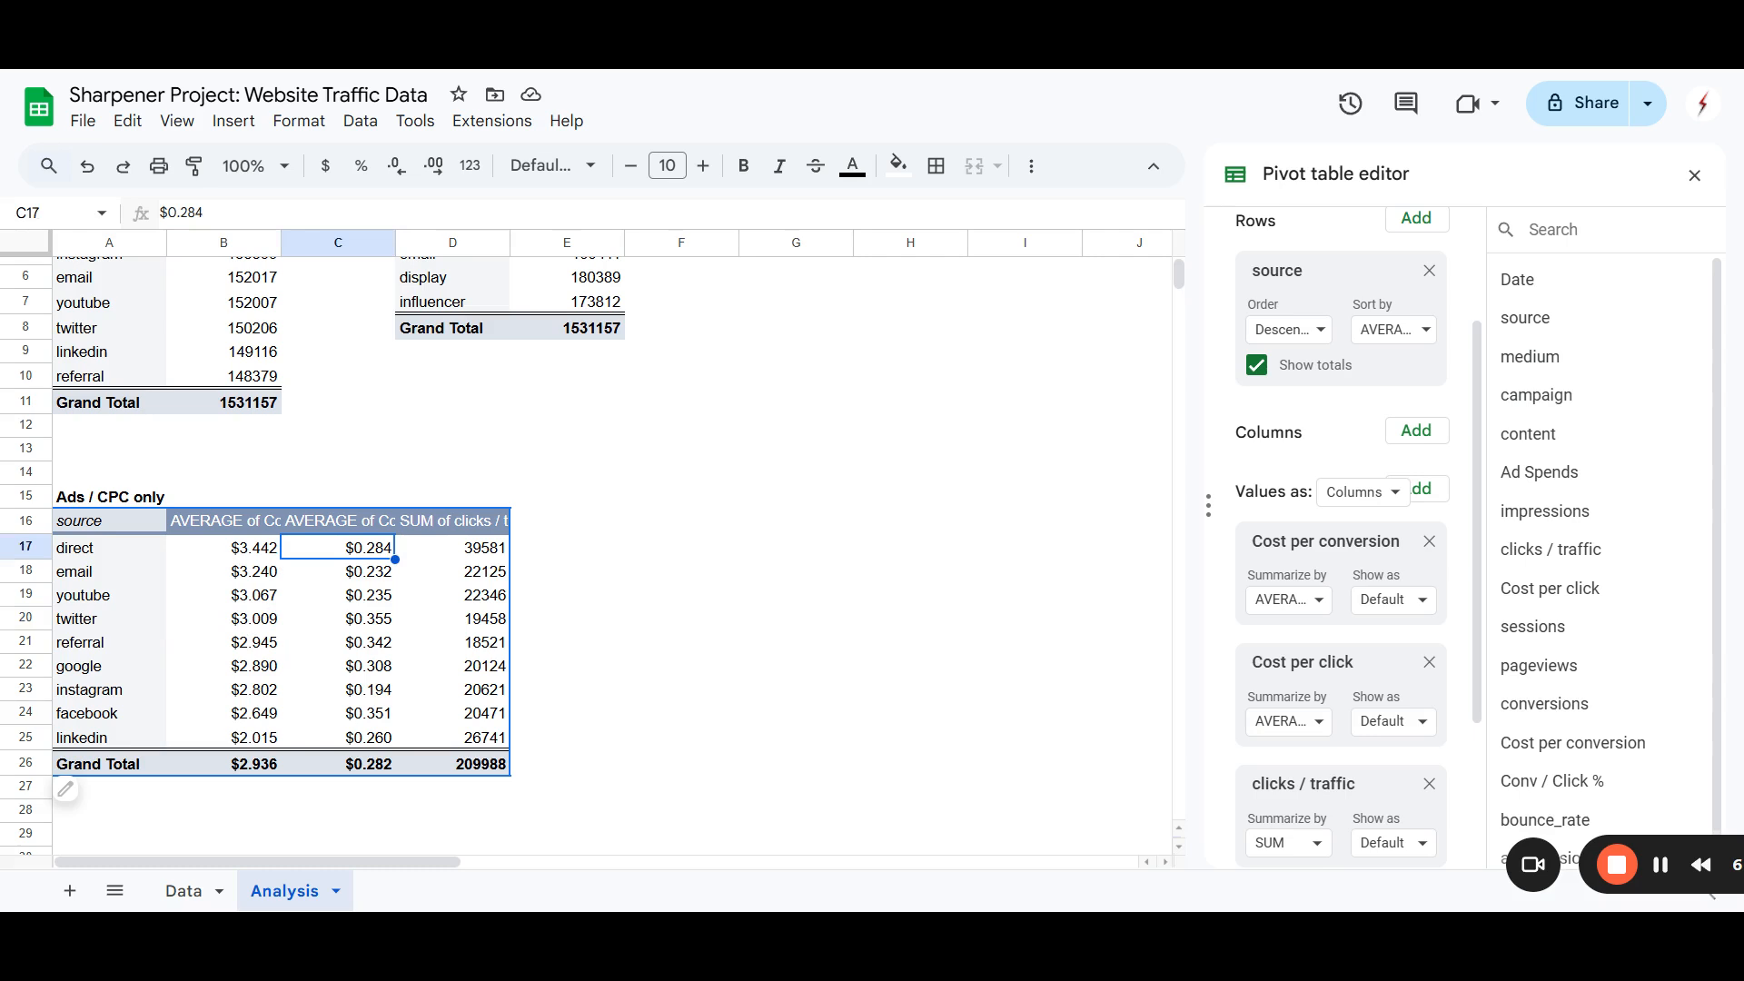
left_click(501, 548)
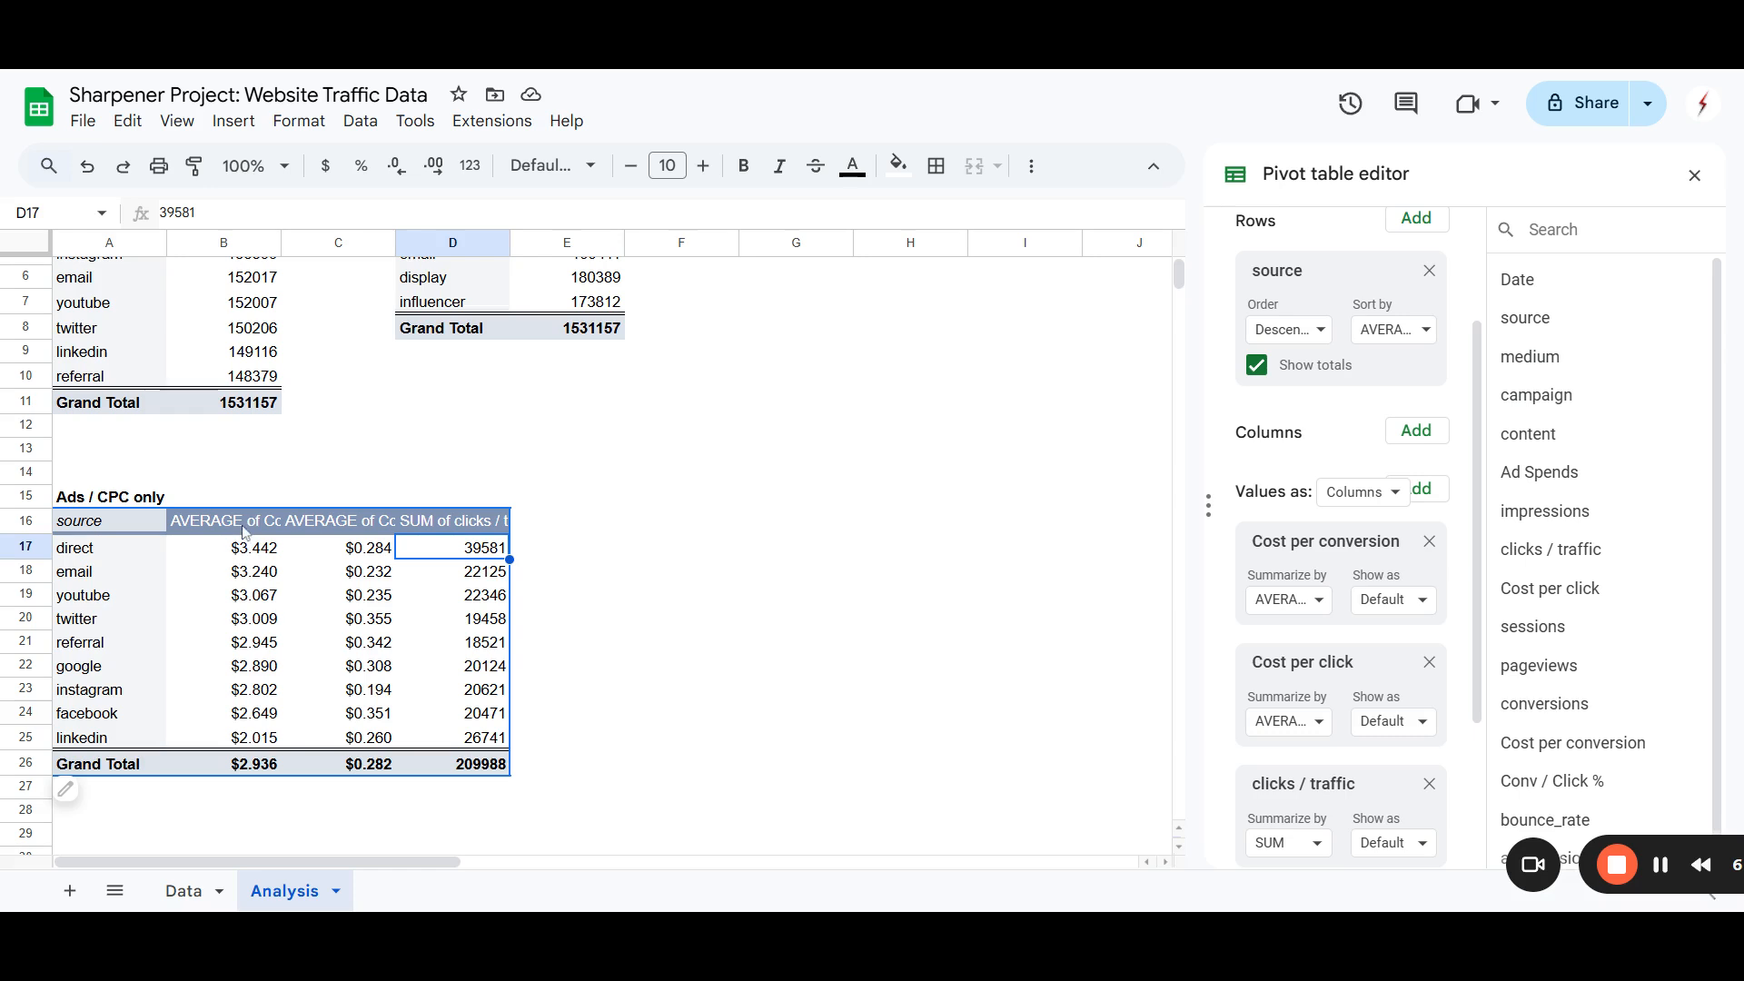
left_click(261, 554)
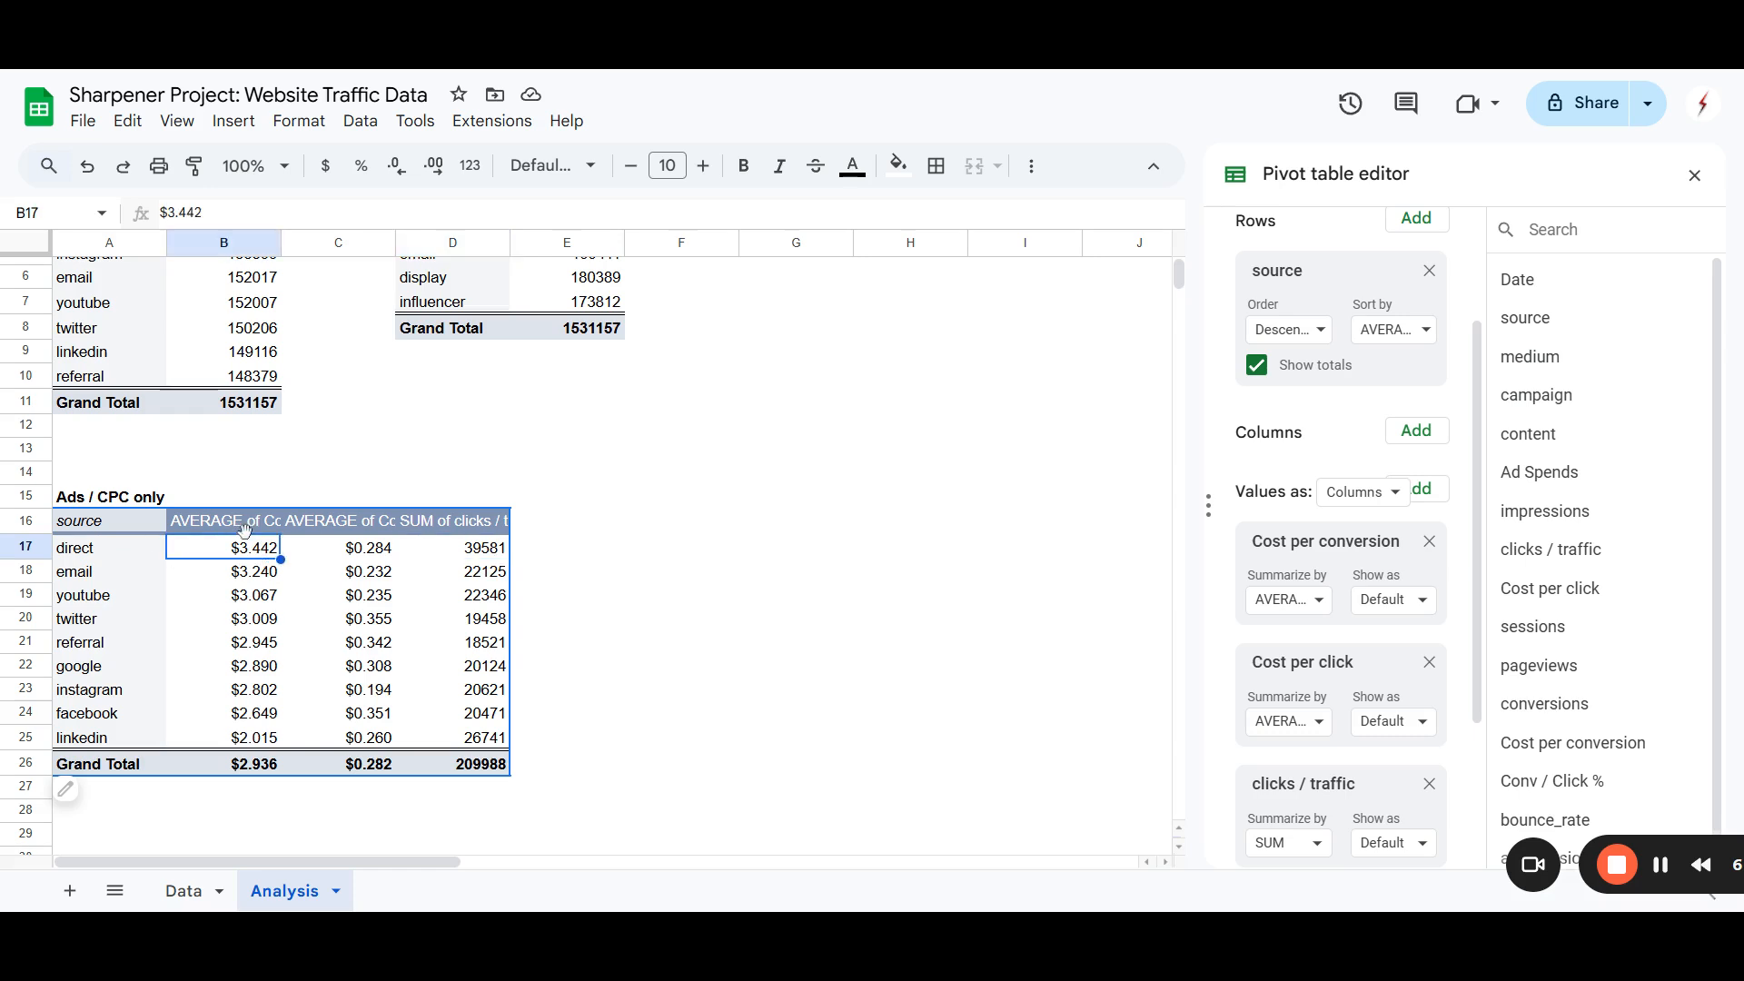
left_click(1531, 865)
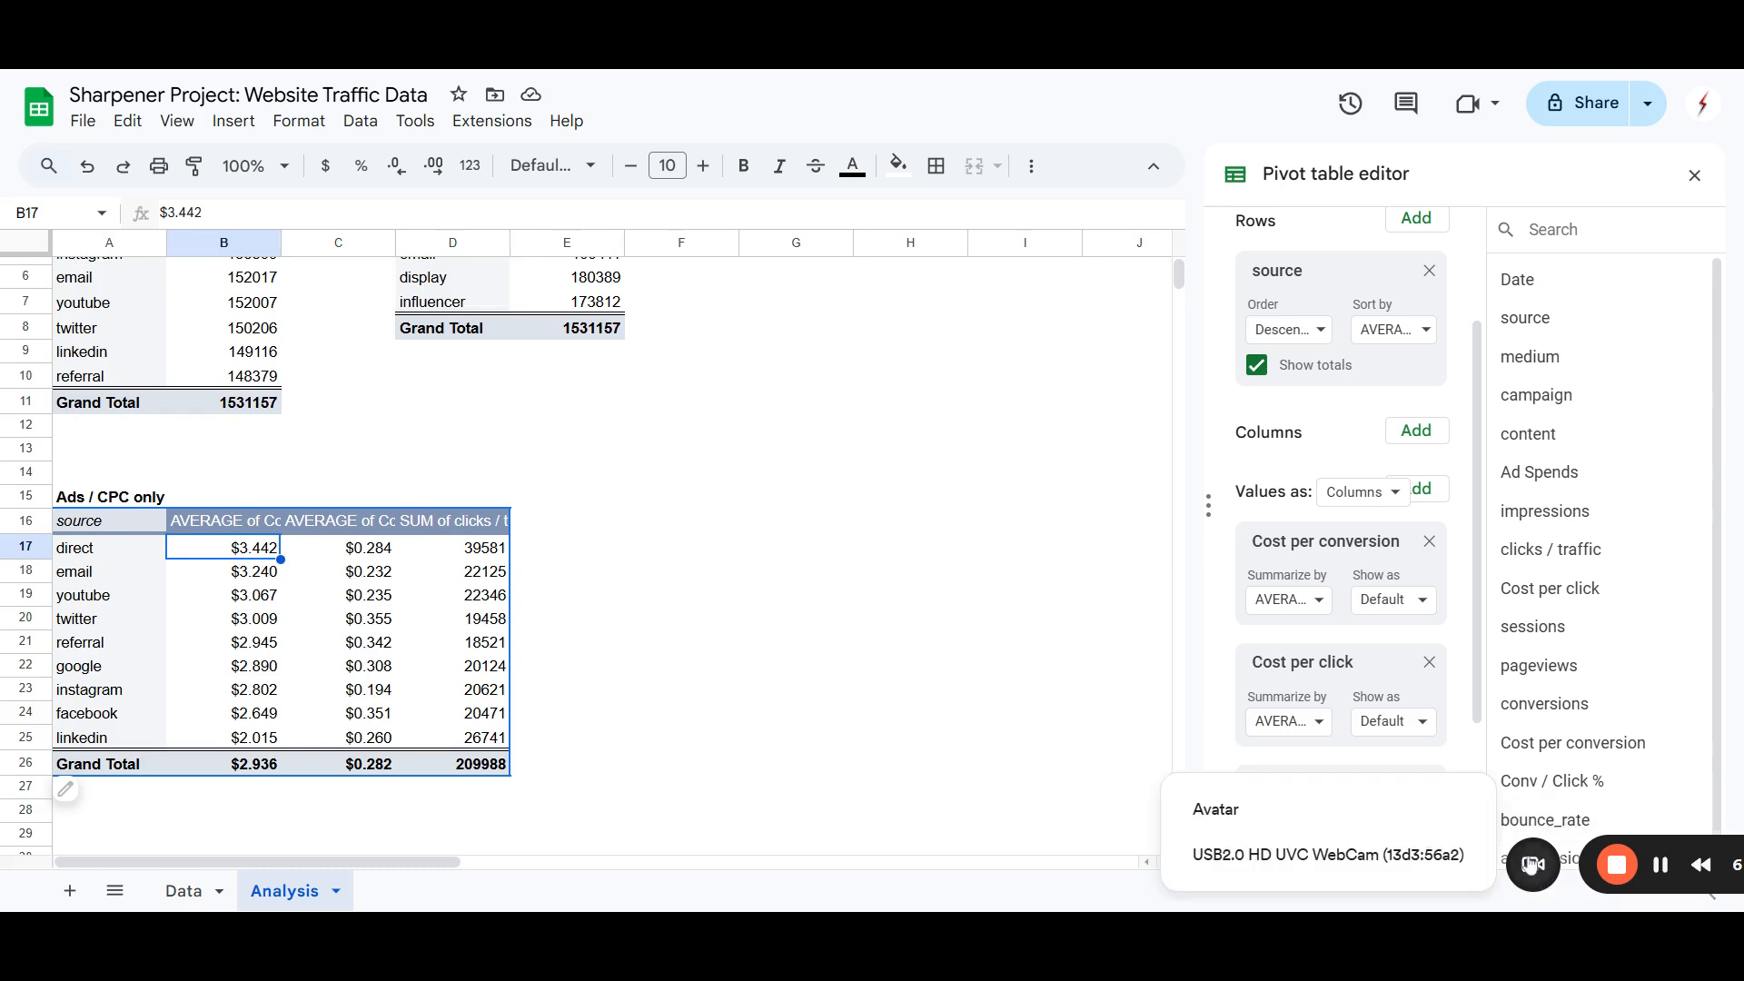
left_click(1327, 855)
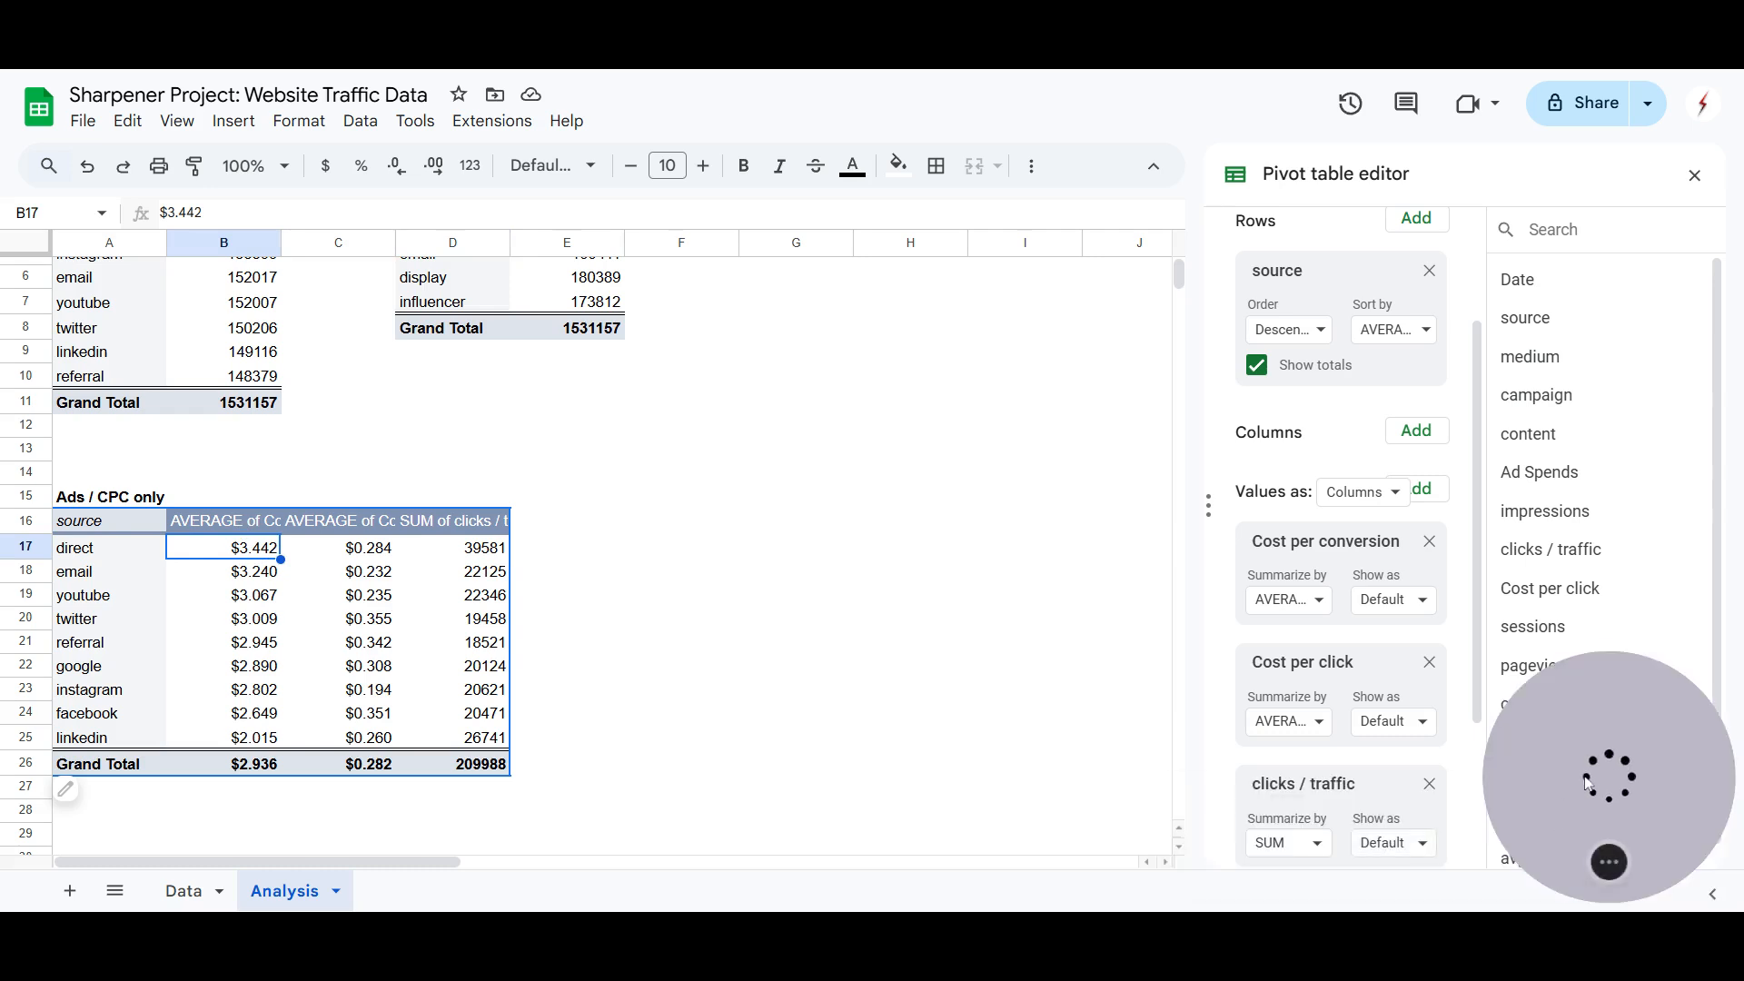
left_click_drag(1583, 775, 867, 800)
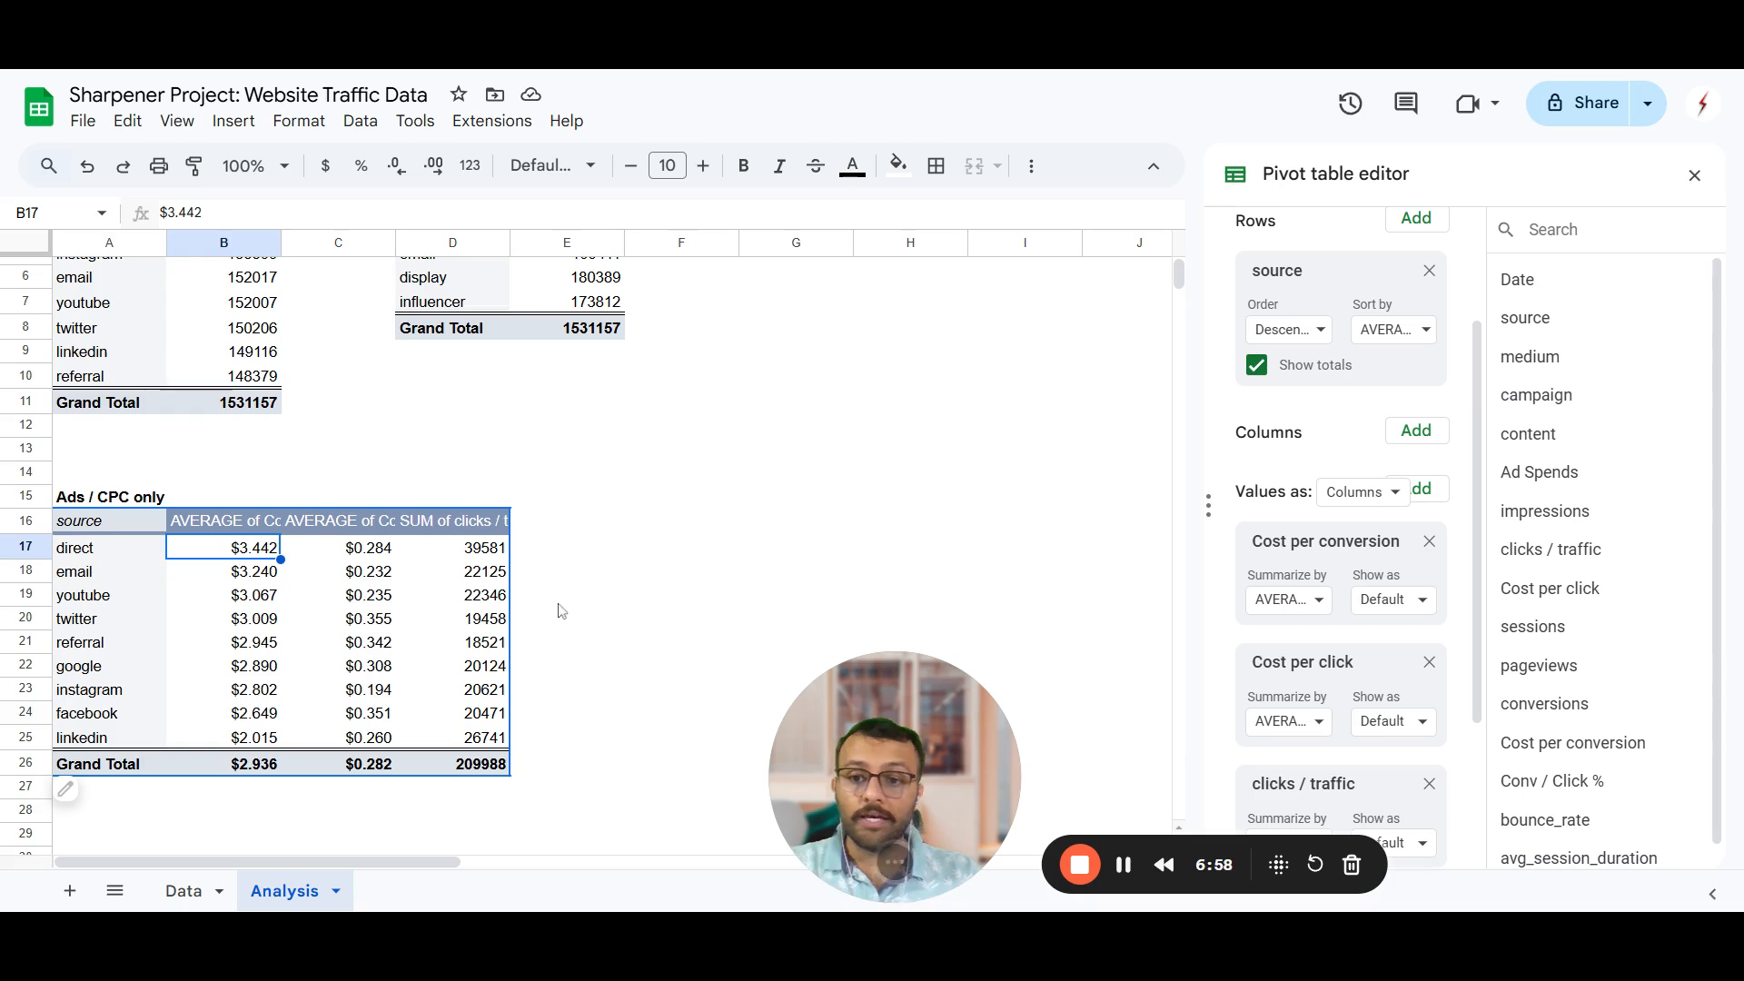
Step: Review the direct source's clicks and cost per click, and inspect the bounce_rate column on the Data sheet
left_click(474, 550)
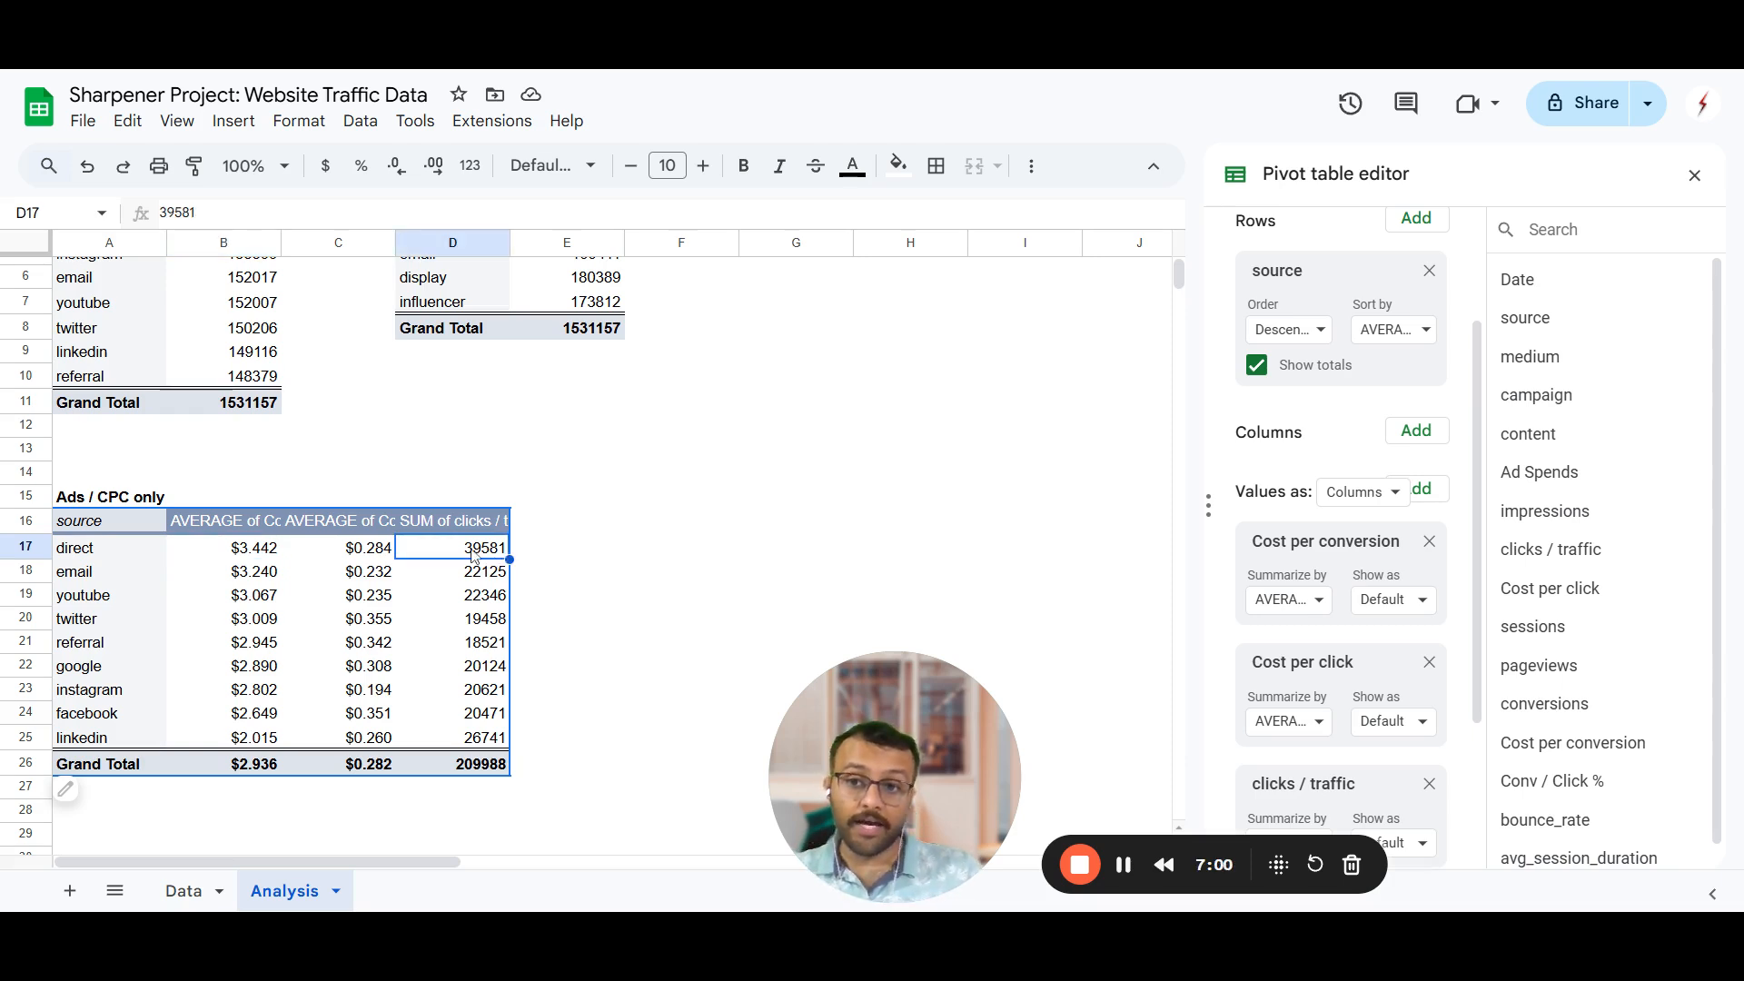
left_click(376, 555)
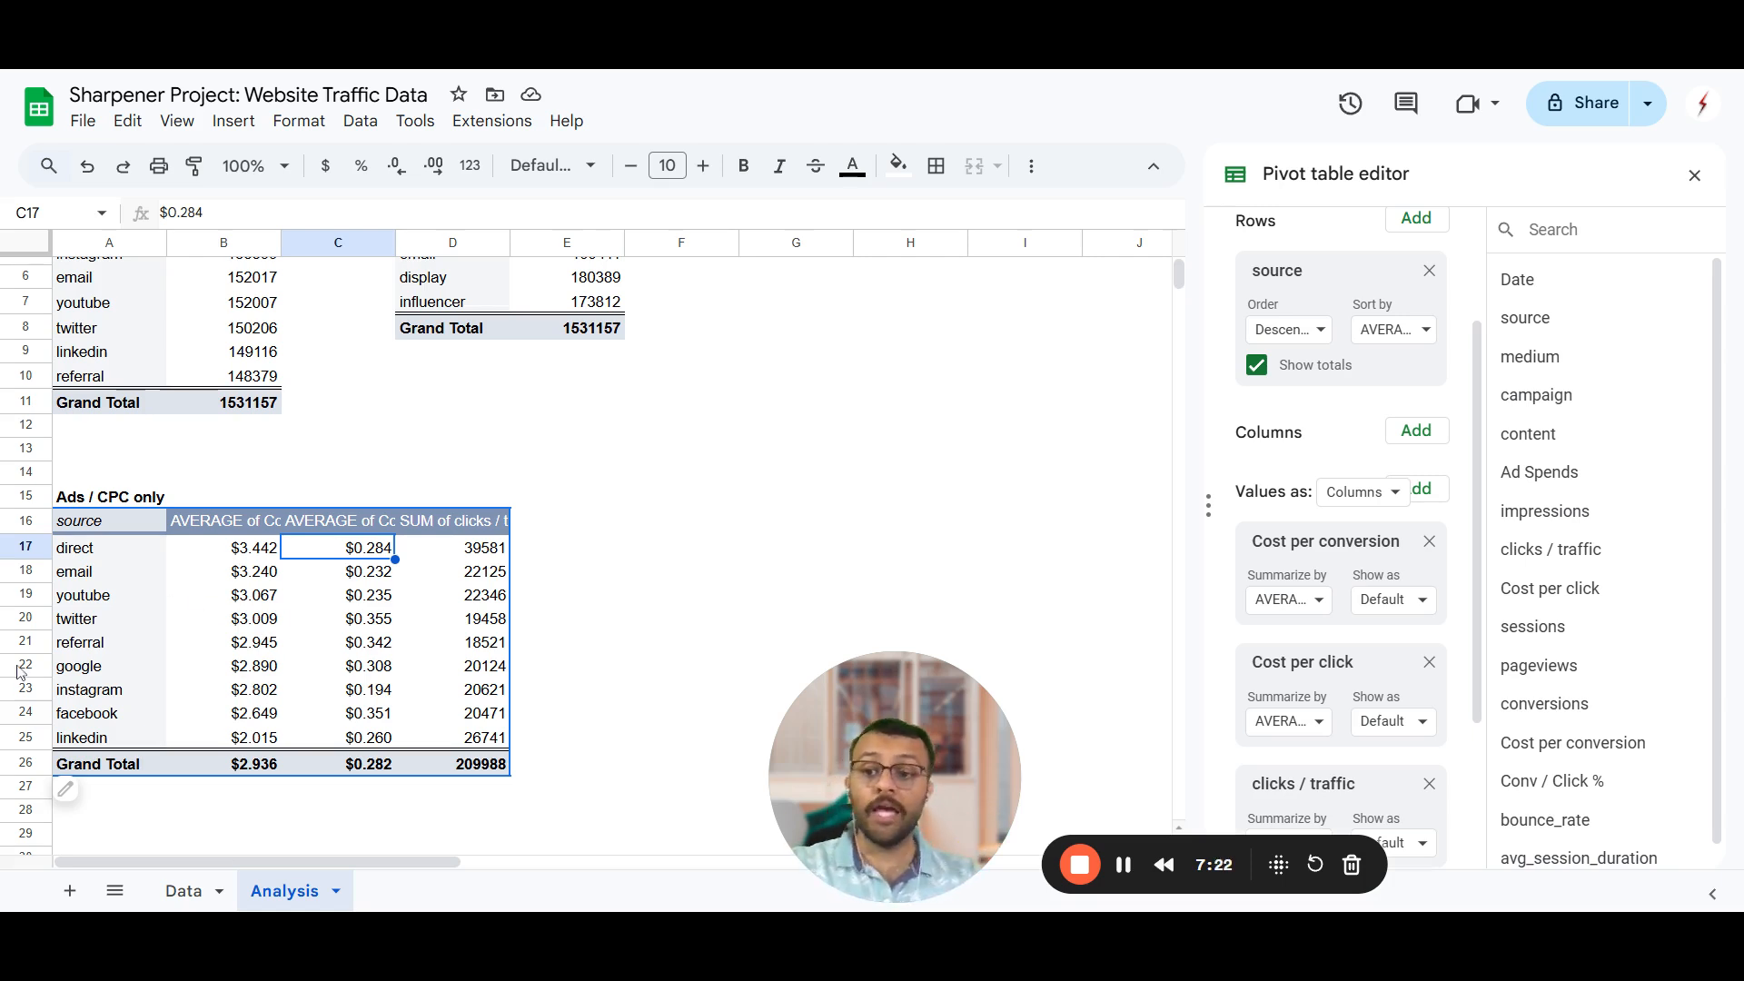
left_click(98, 560)
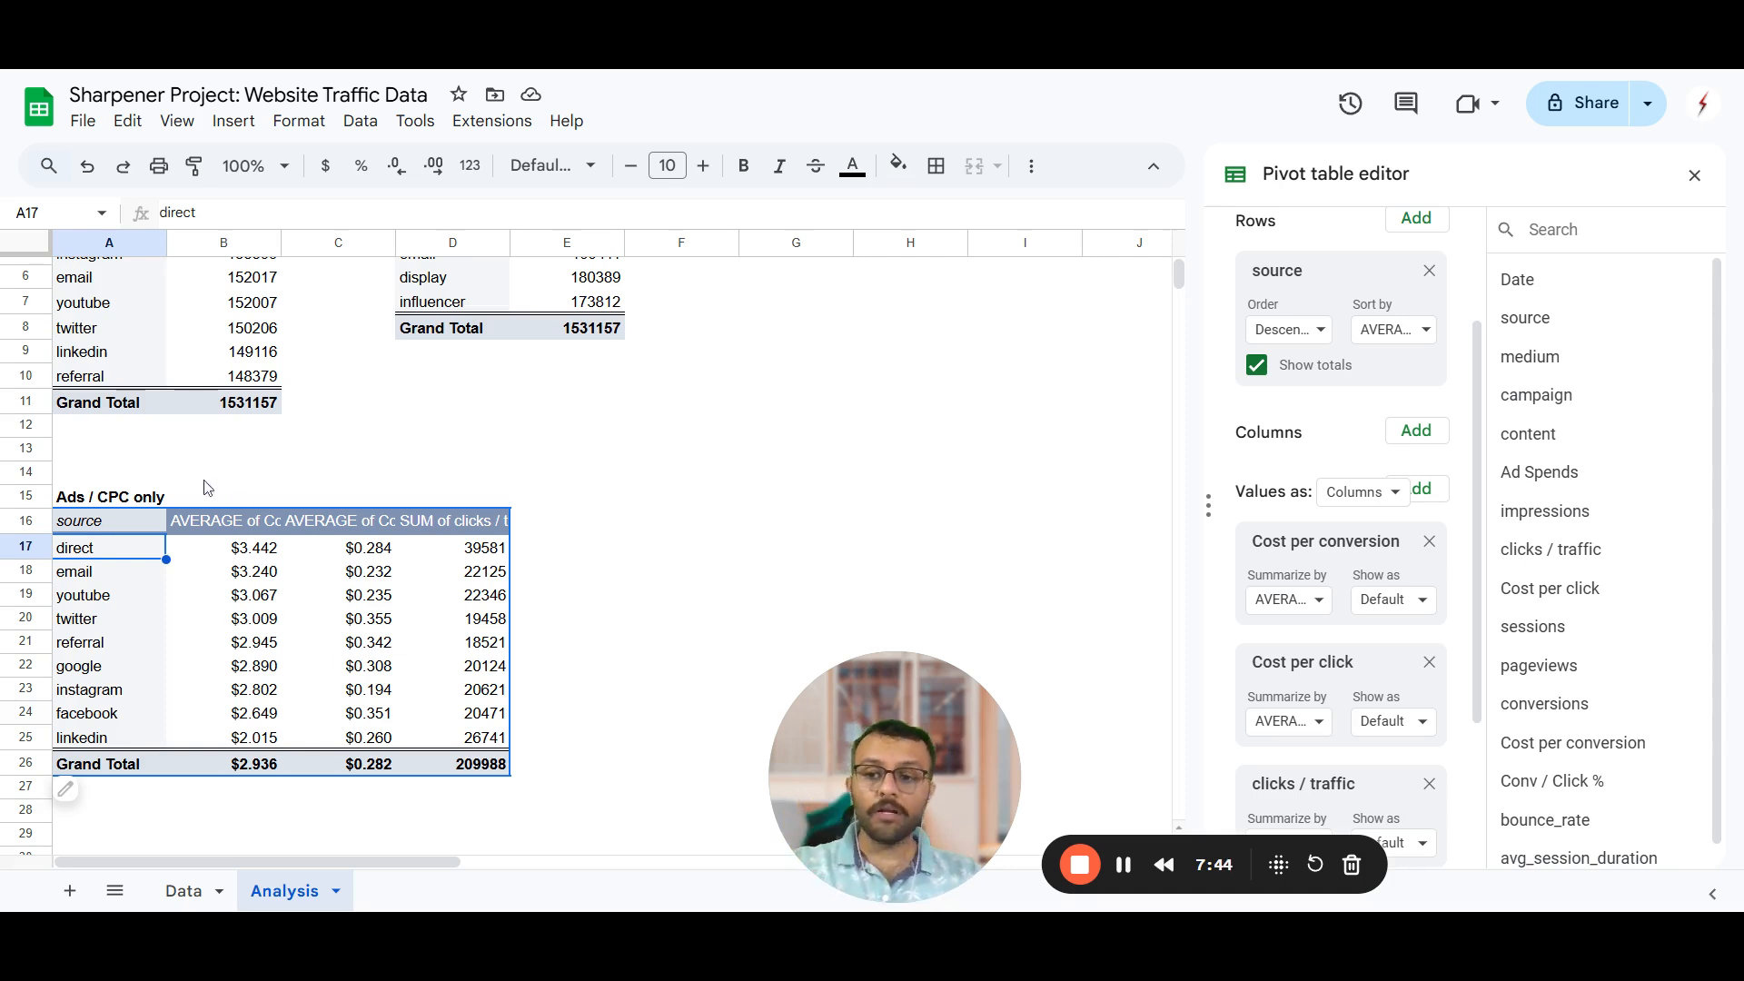
left_click(704, 574)
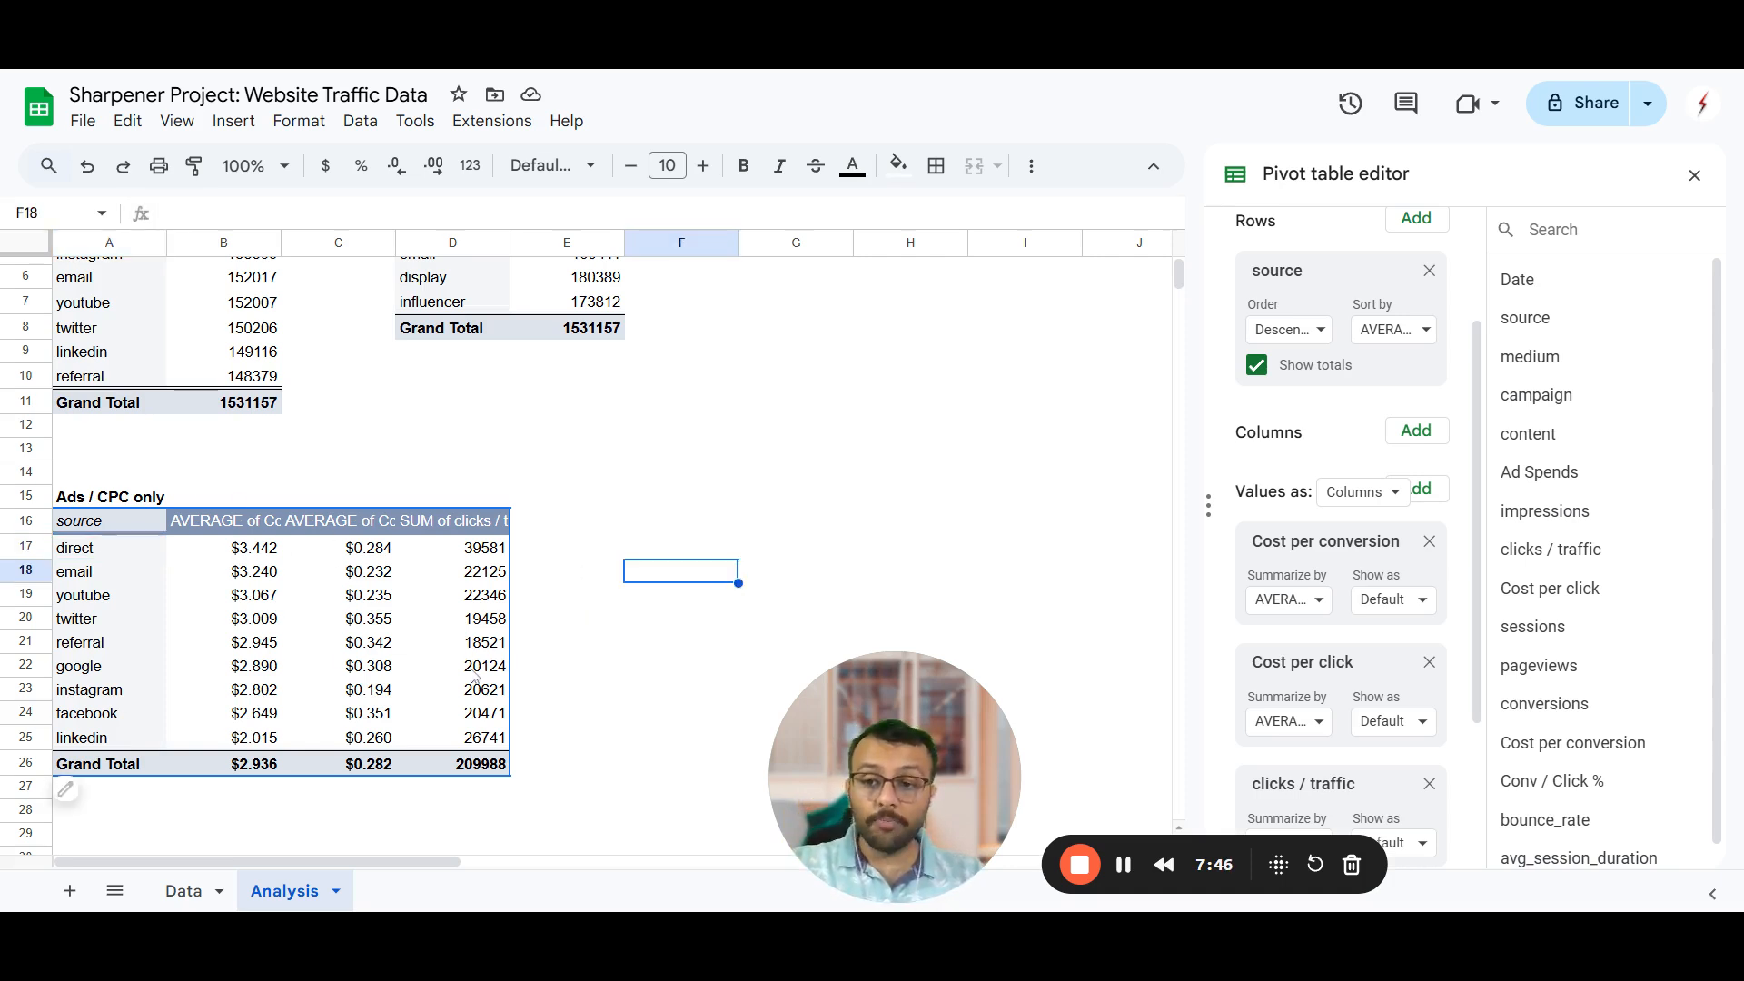
scroll(502, 658, "down", 5)
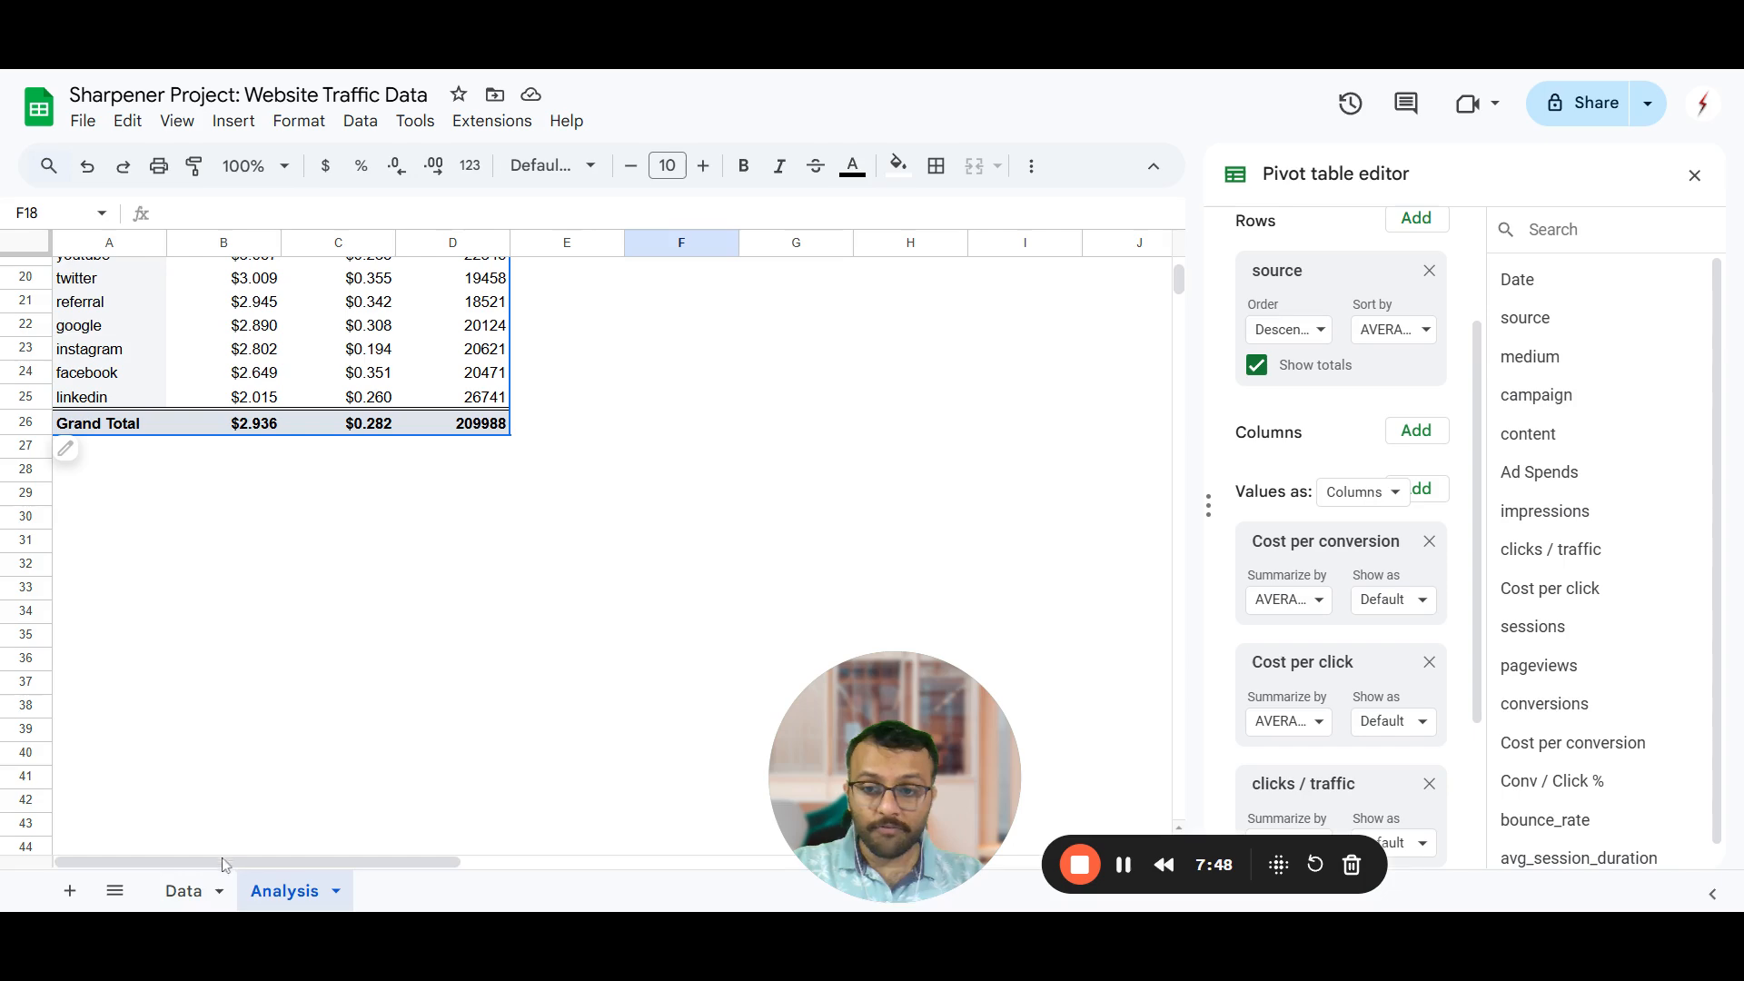
left_click(186, 890)
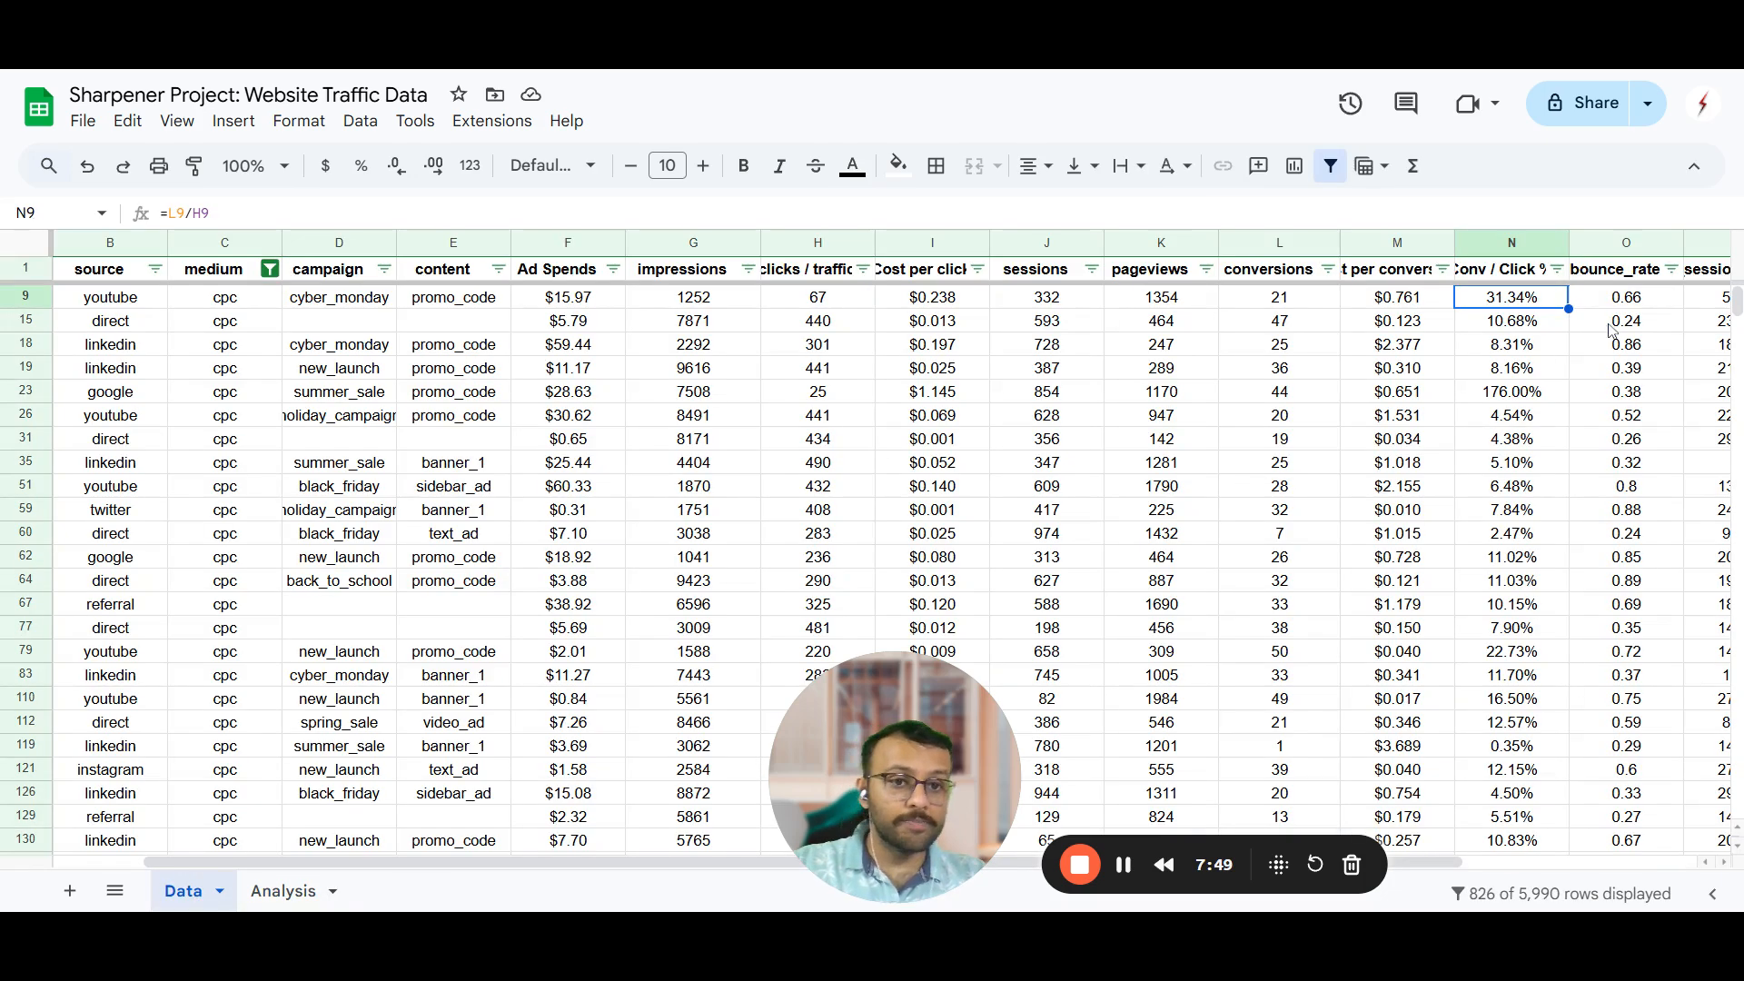
left_click(1621, 272)
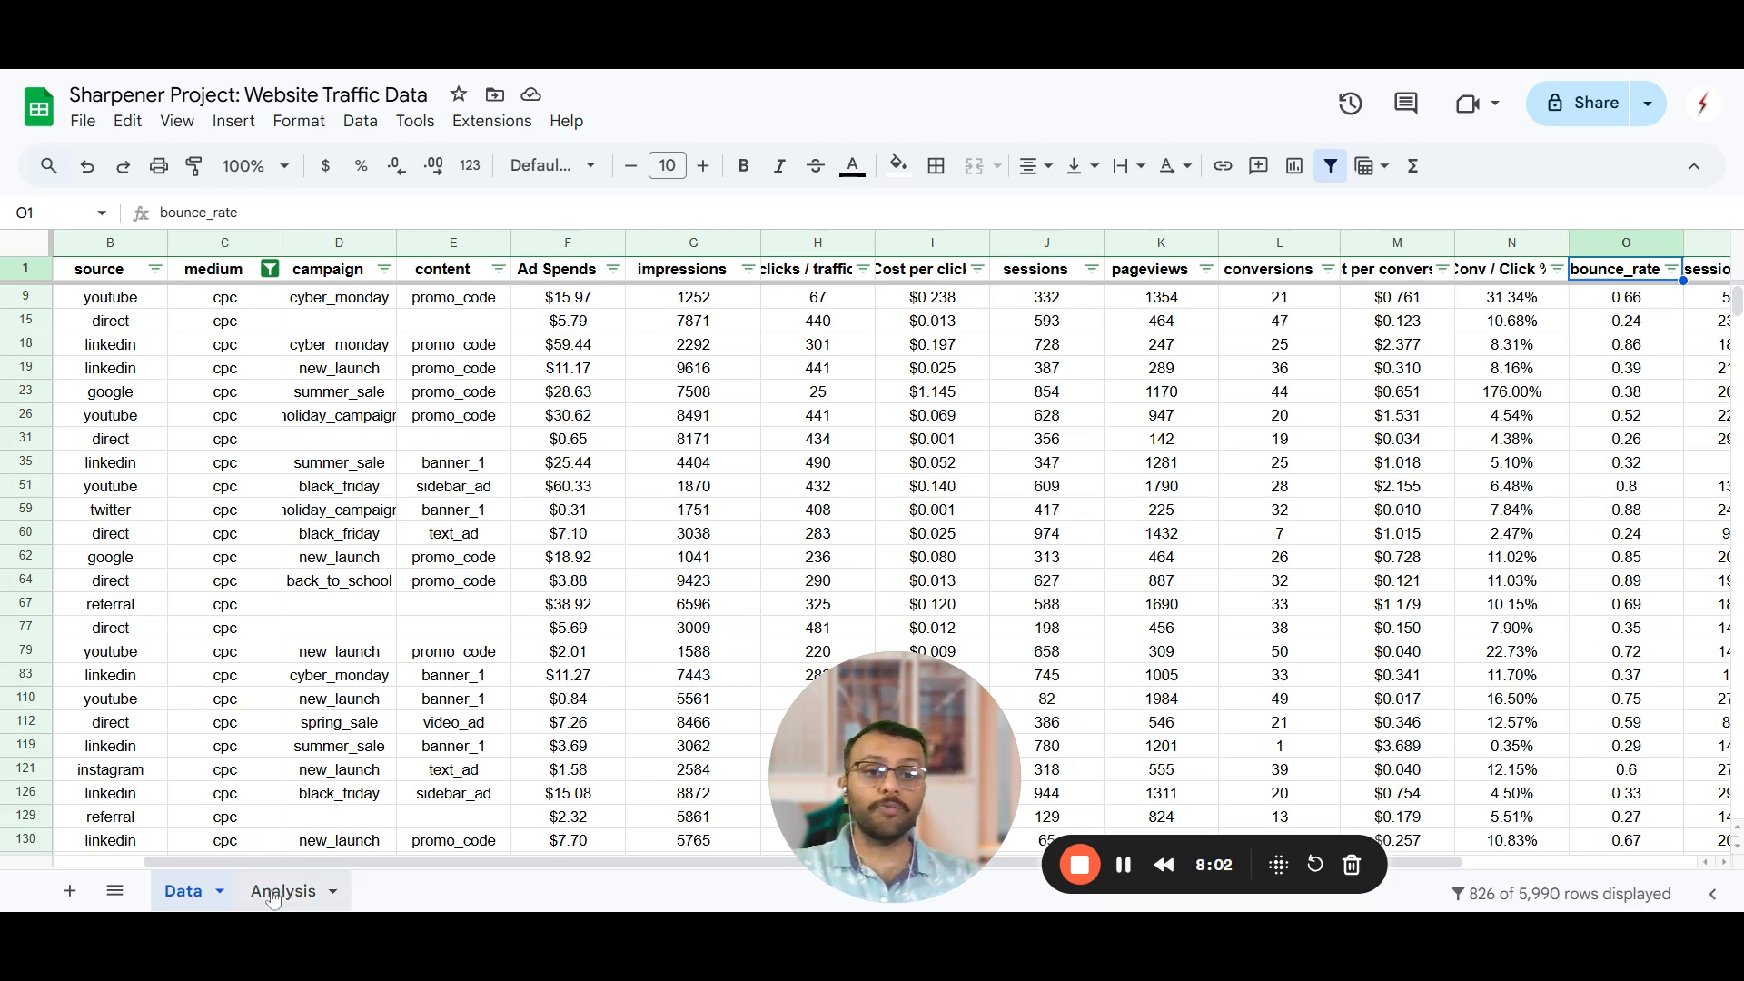
Step: On the Analysis sheet, copy the "Ads / CPC only" pivot table from A16 and paste it at A30
left_click(249, 878)
left_click(222, 563)
scroll(164, 508, "up", 5)
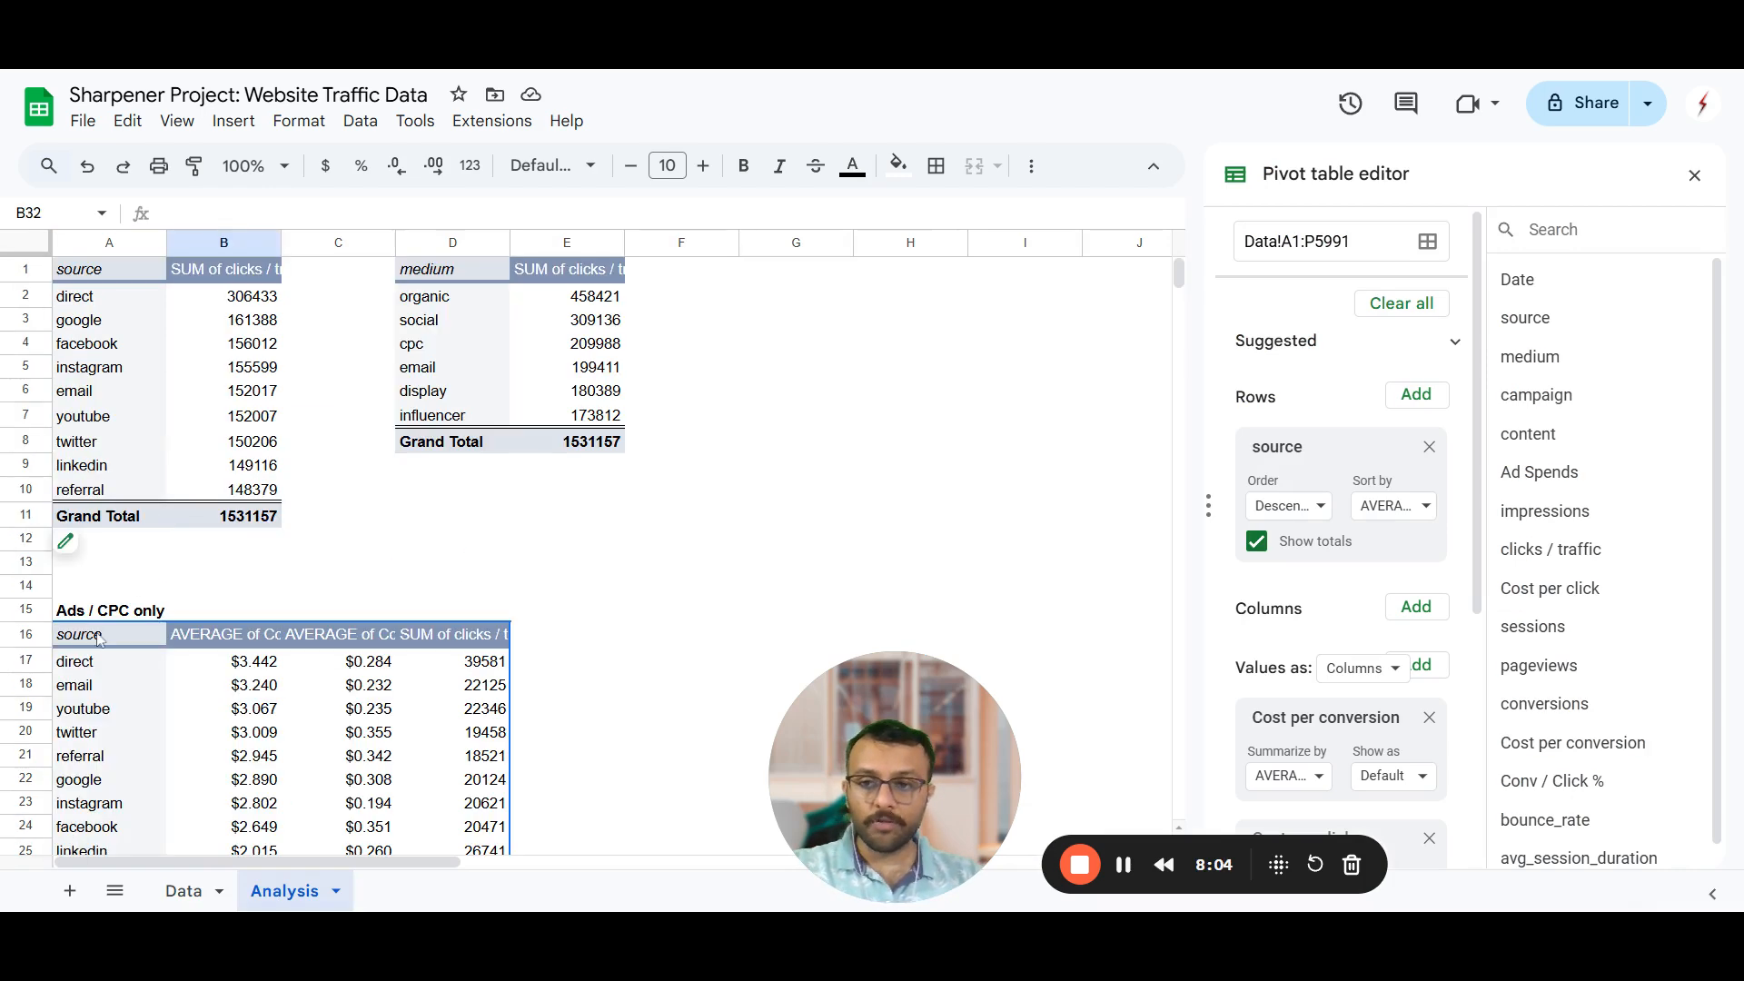
left_click(113, 643)
scroll(331, 576, "down", 5)
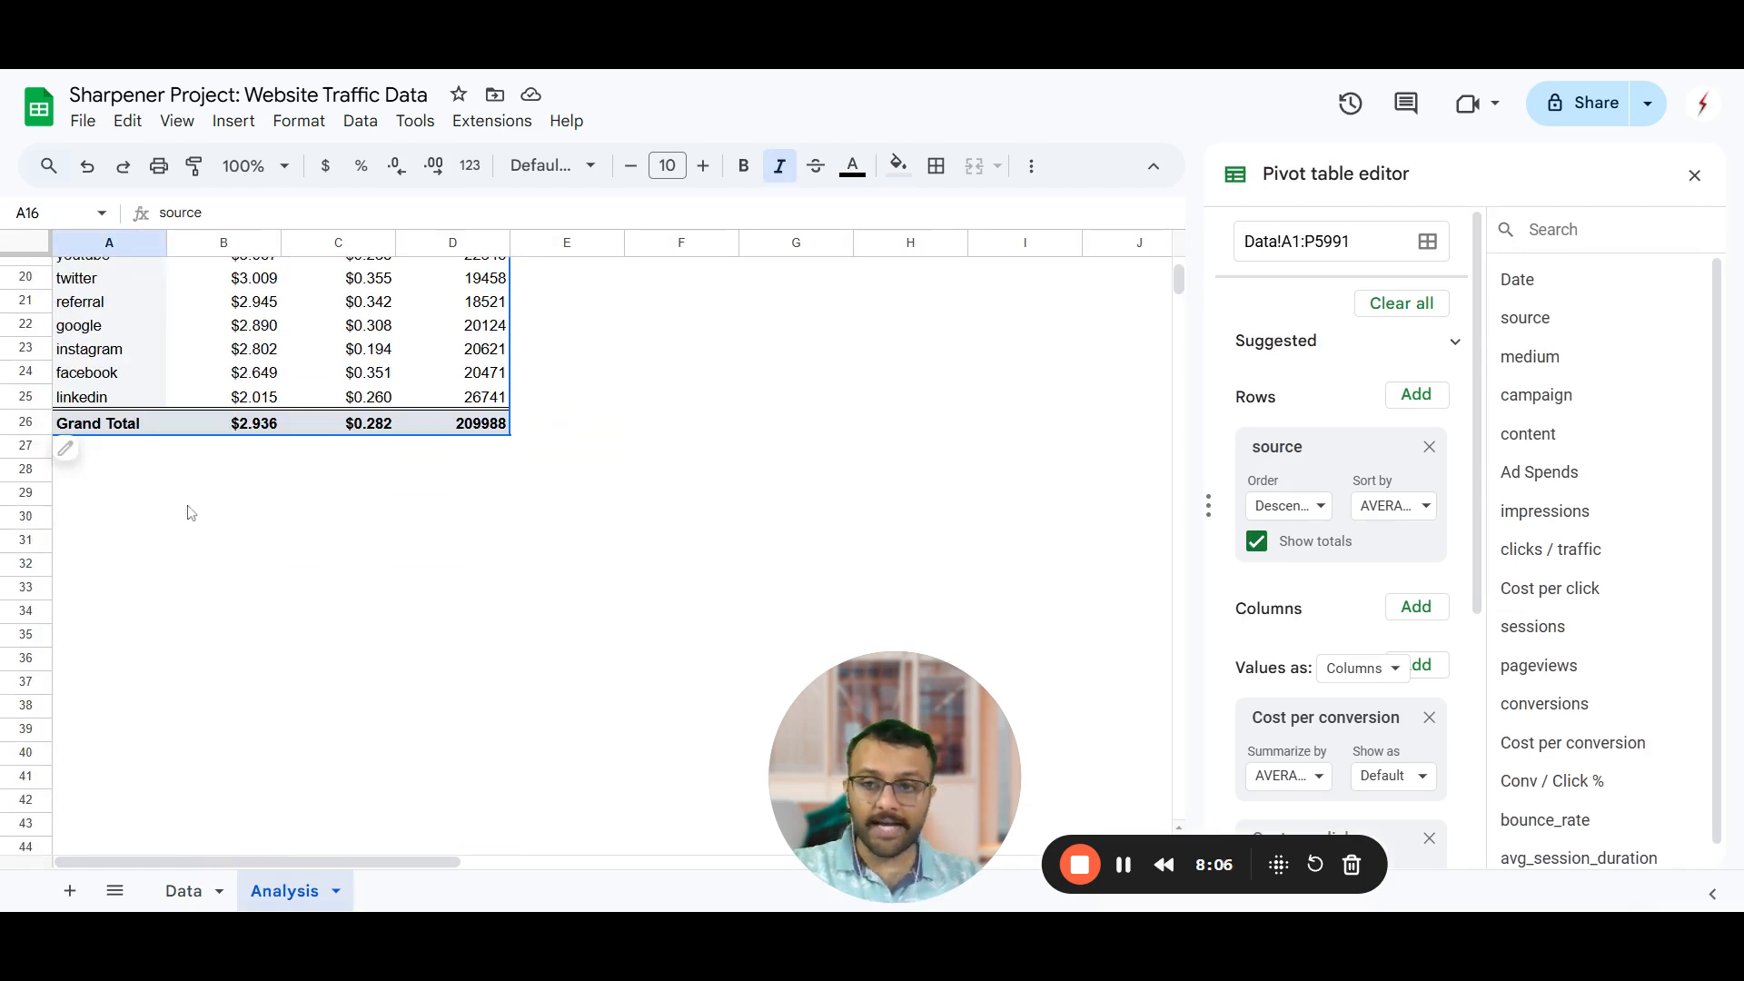
left_click(116, 525)
key("ctrl+v")
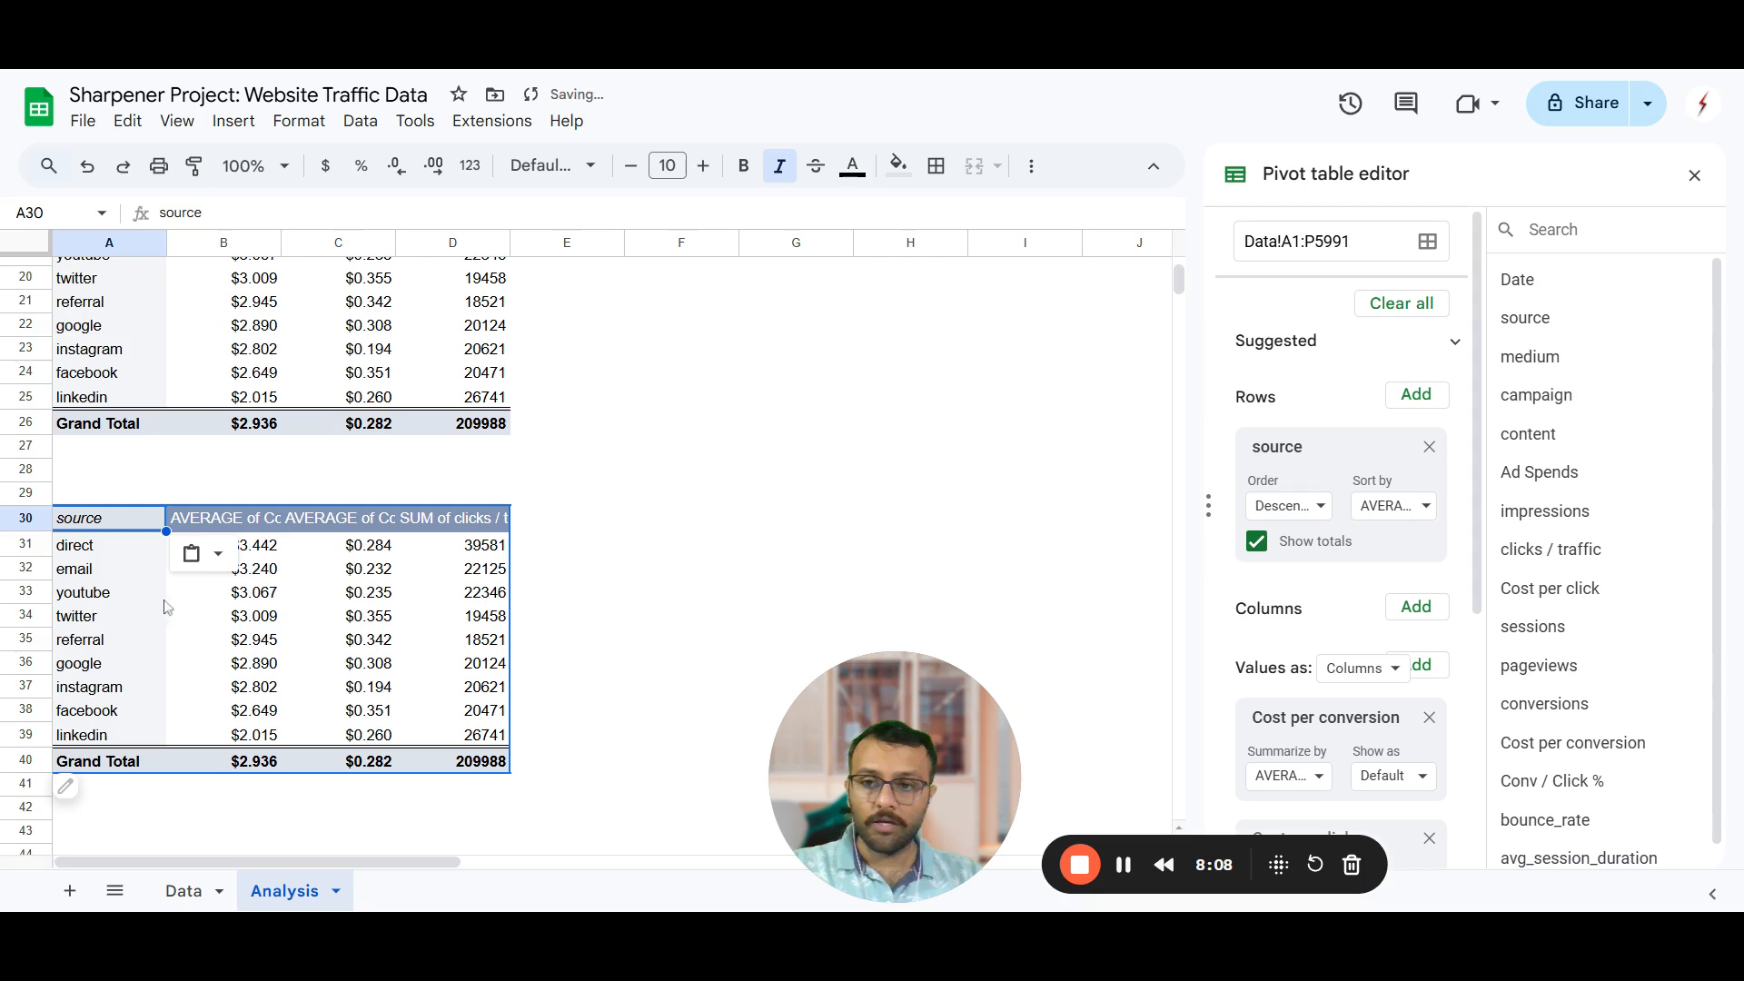
key("Down")
key("Down")
left_click_drag(928, 761, 1260, 900)
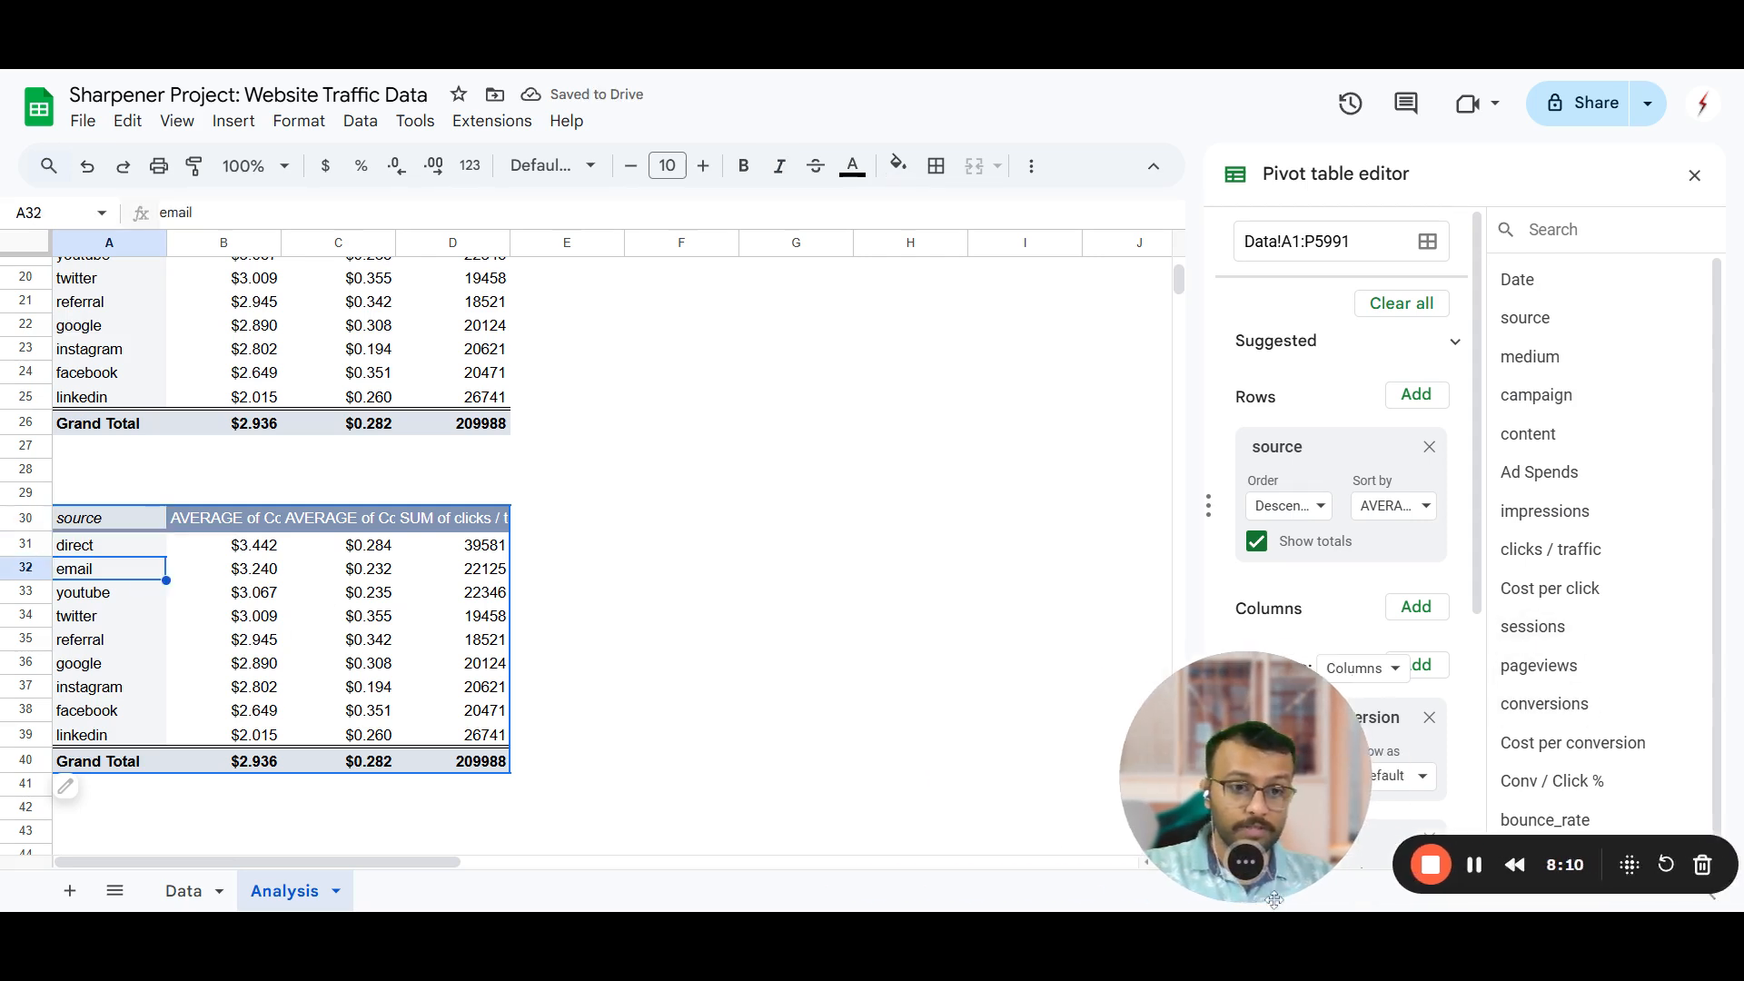
left_click_drag(1250, 745, 1640, 888)
left_click(1557, 862)
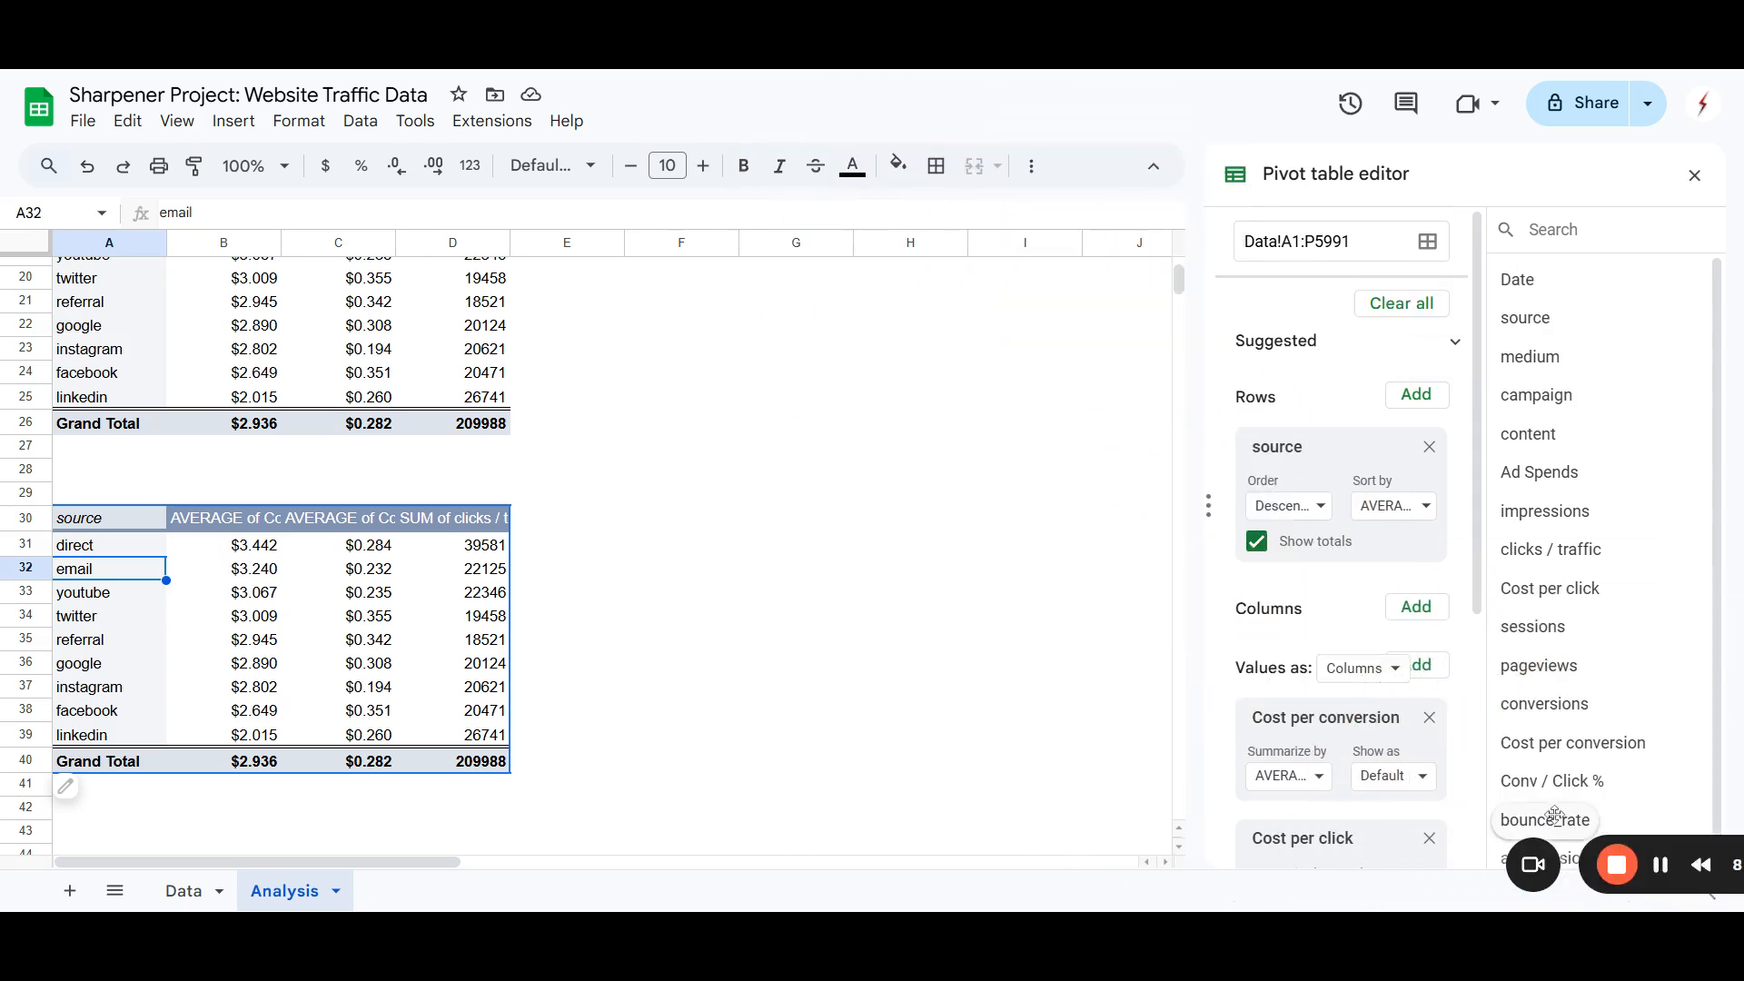
left_click(1704, 863)
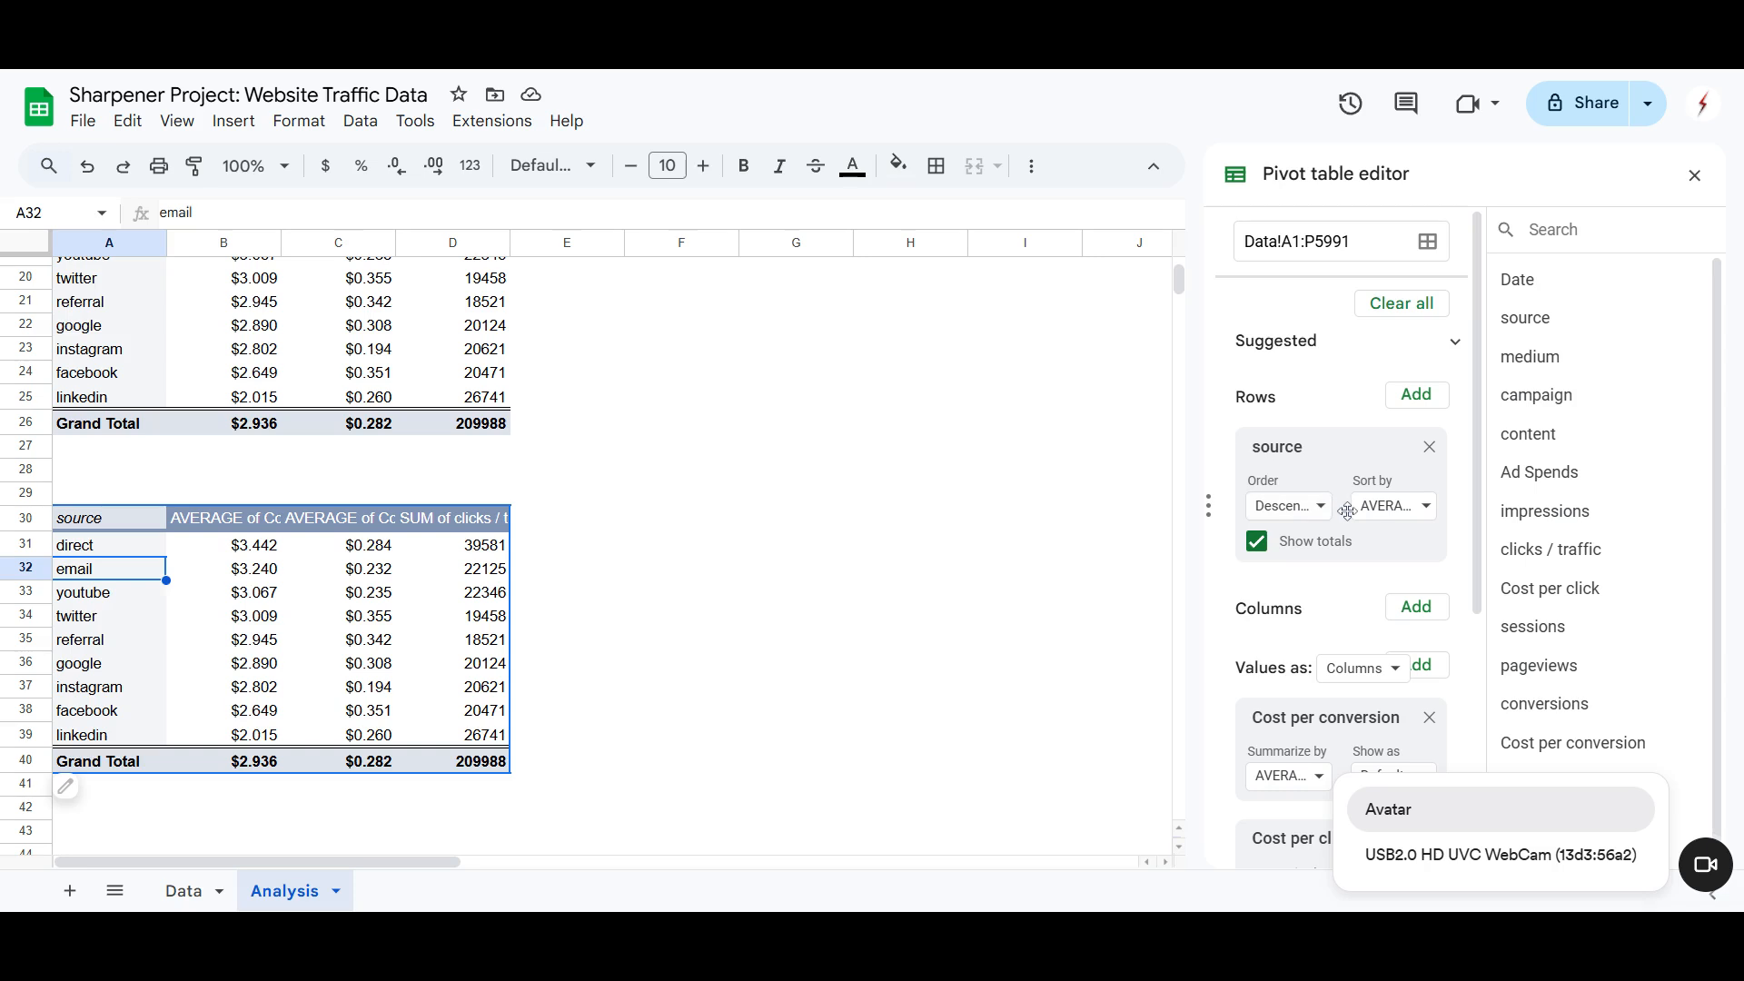
Step: Remove the medium filter from the pivot table copy at A30
scroll(1342, 505, "down", 5)
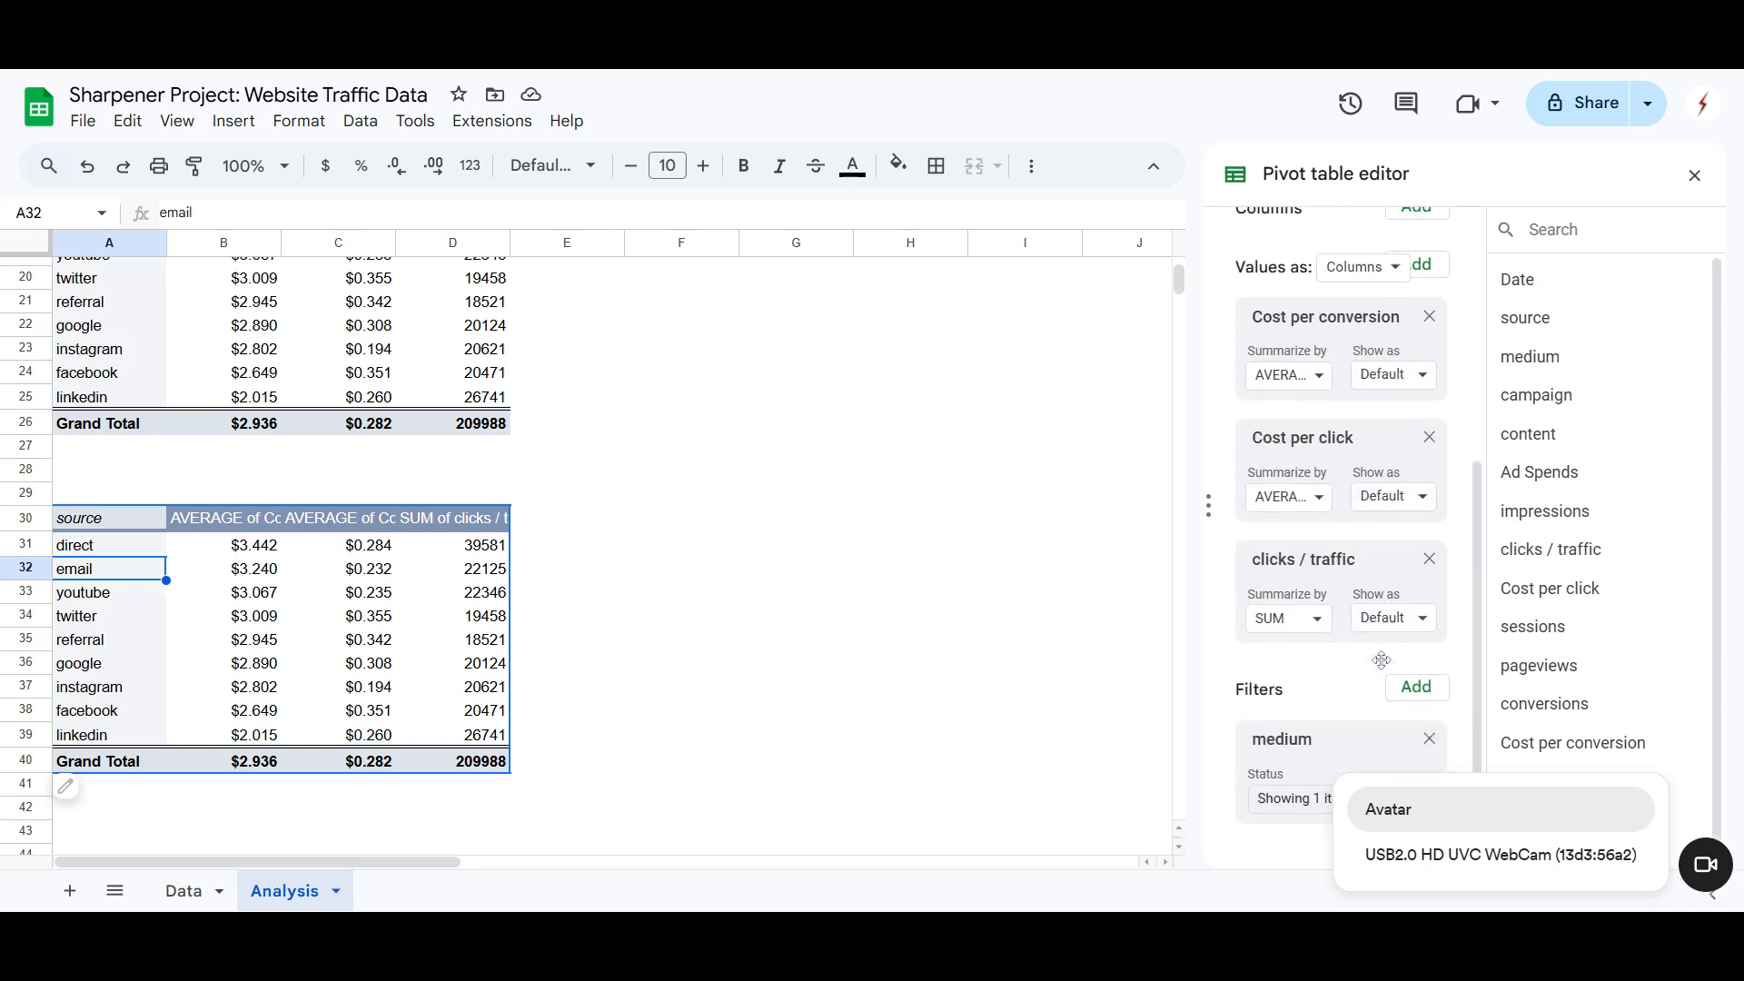
left_click(1429, 738)
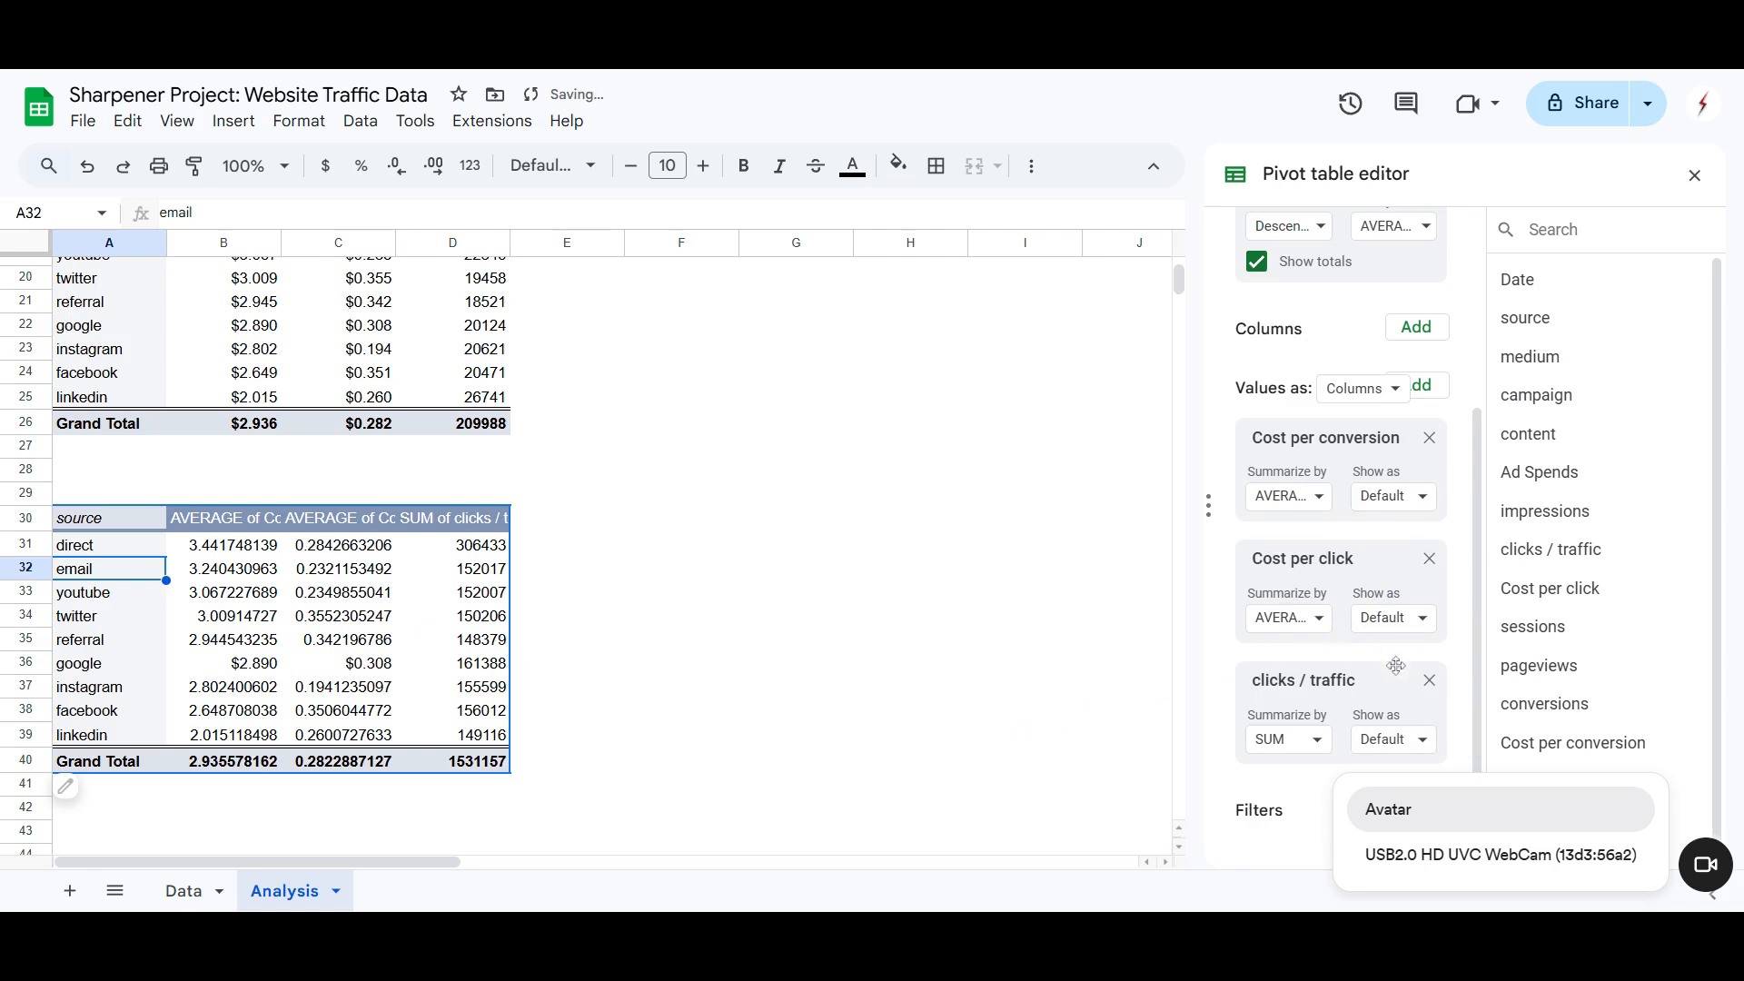
Step: Remove all existing values from the pivot table at A30 and add clicks / traffic as its only value, summarized by SUM
left_click(1429, 682)
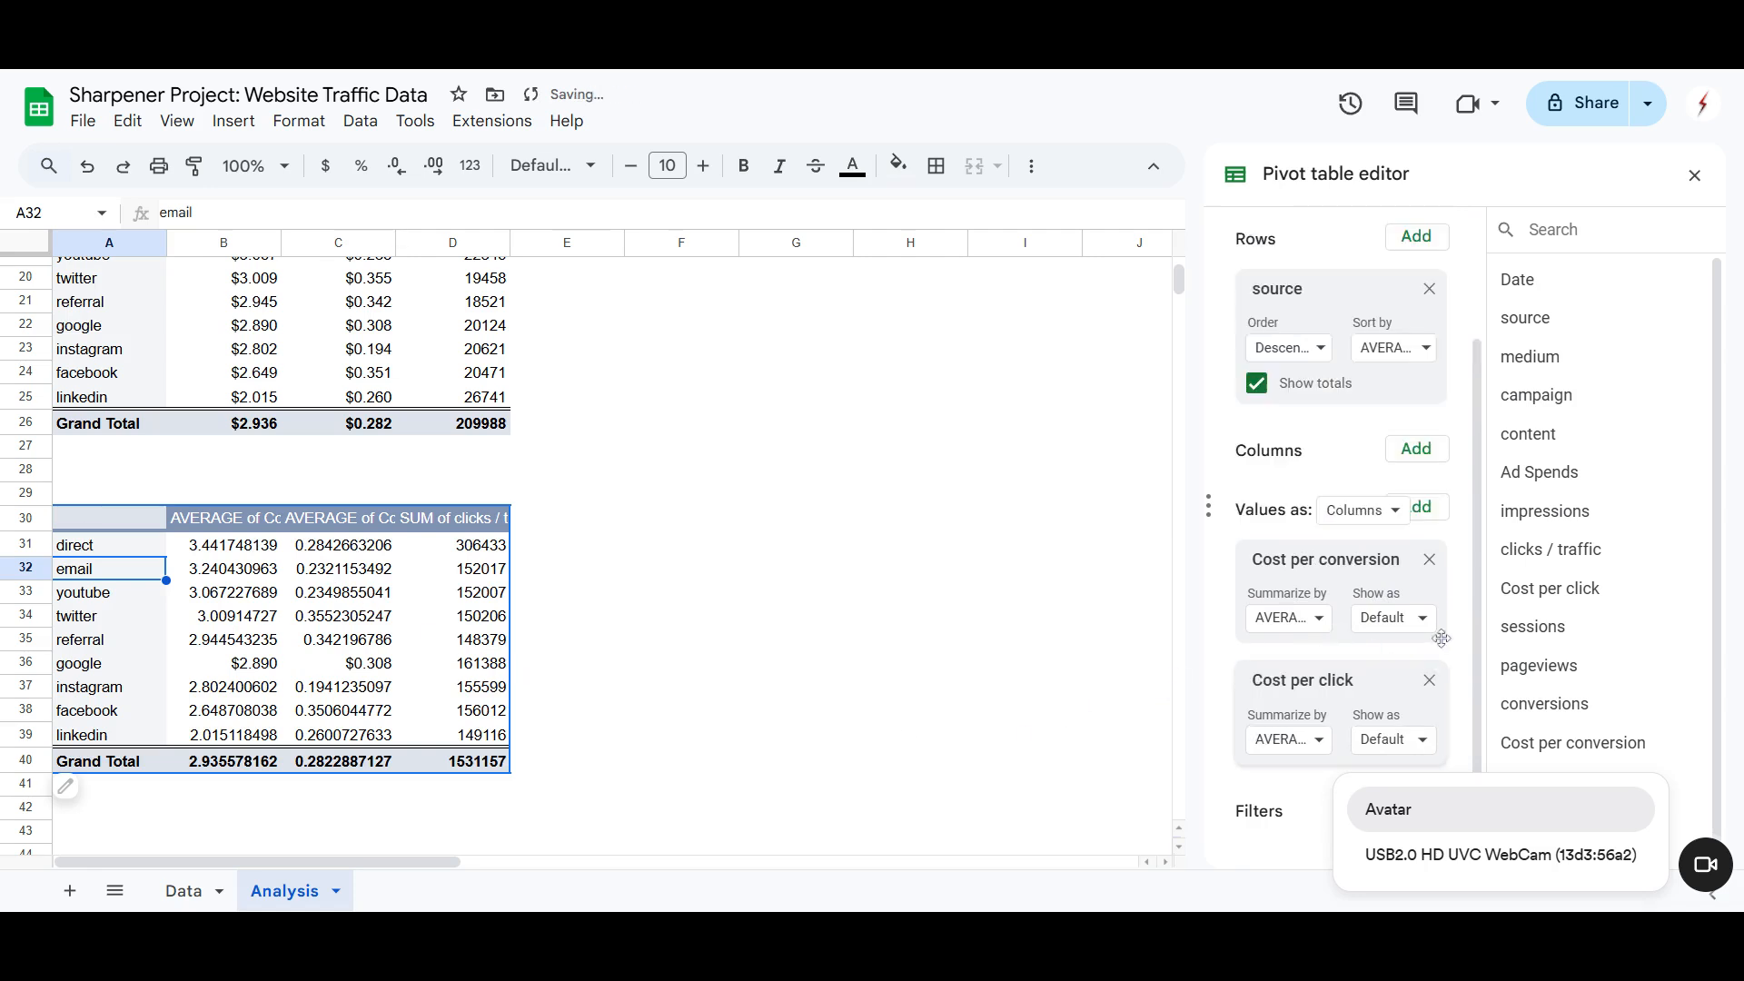
left_click(1429, 559)
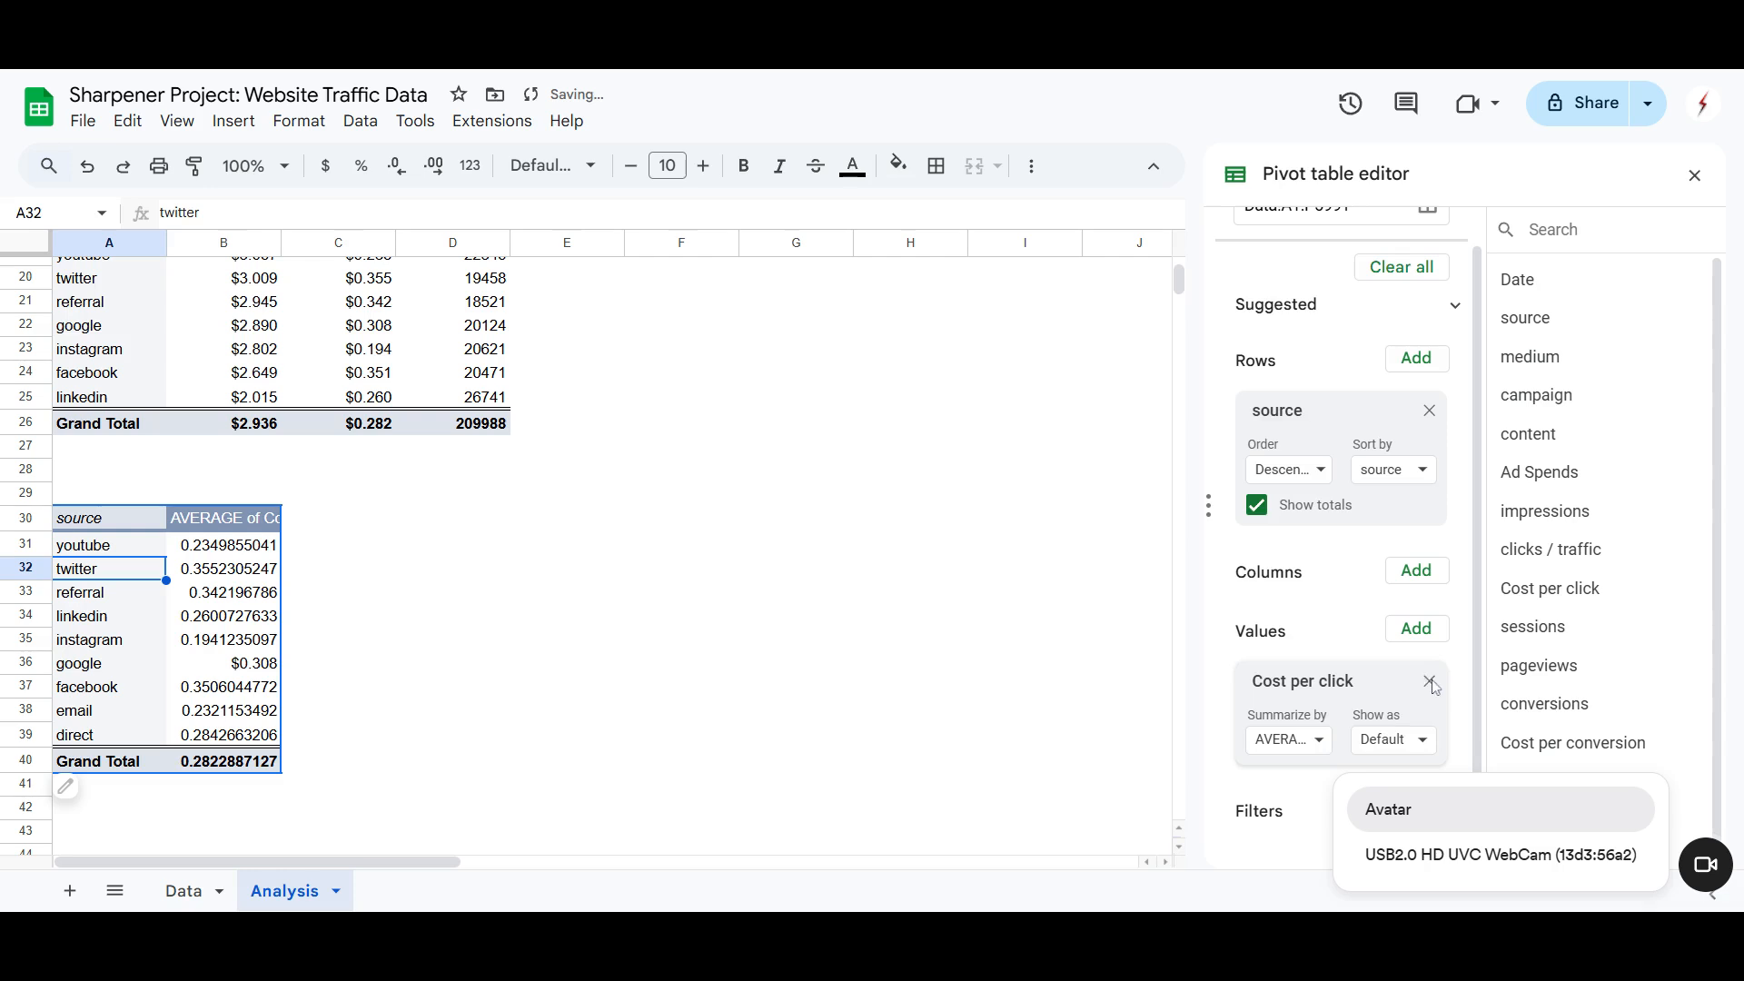
left_click(1429, 681)
left_click_drag(1555, 548, 1295, 722)
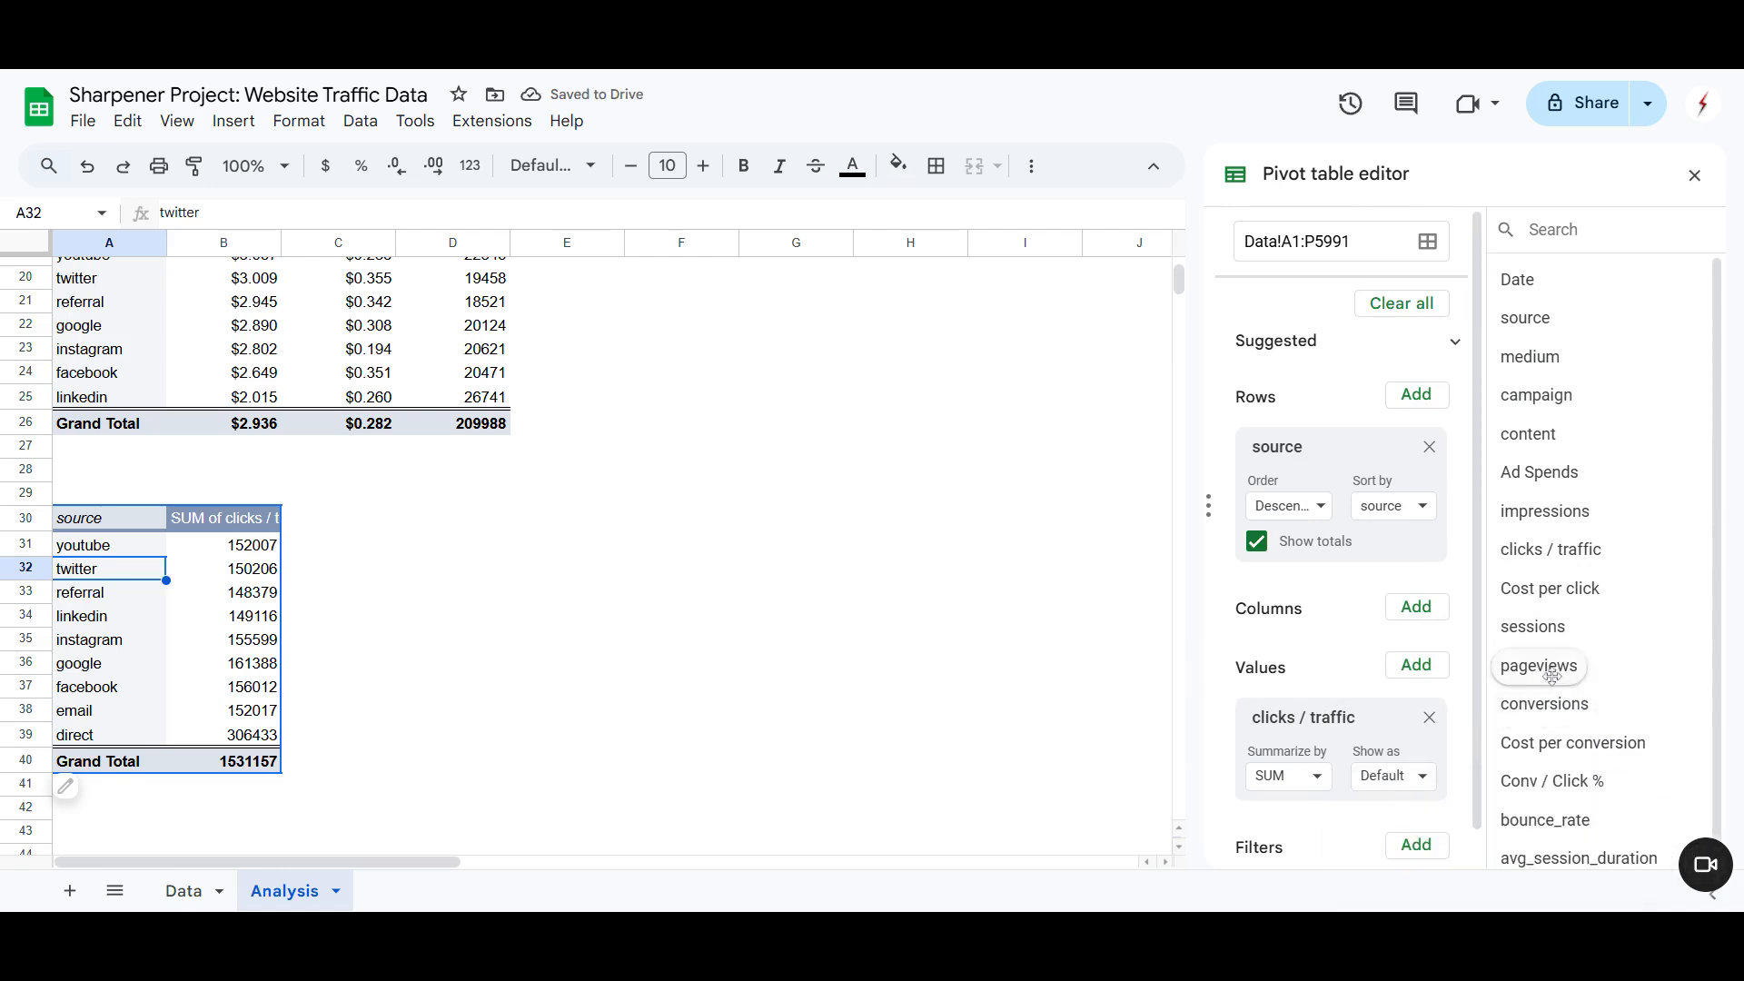
Step: Add bounce_rate as a second value in the pivot table at A30, summarized by MEDIAN
scroll(1545, 811, "down", 1)
left_click_drag(1541, 807, 1277, 818)
scroll(1290, 736, "down", 1)
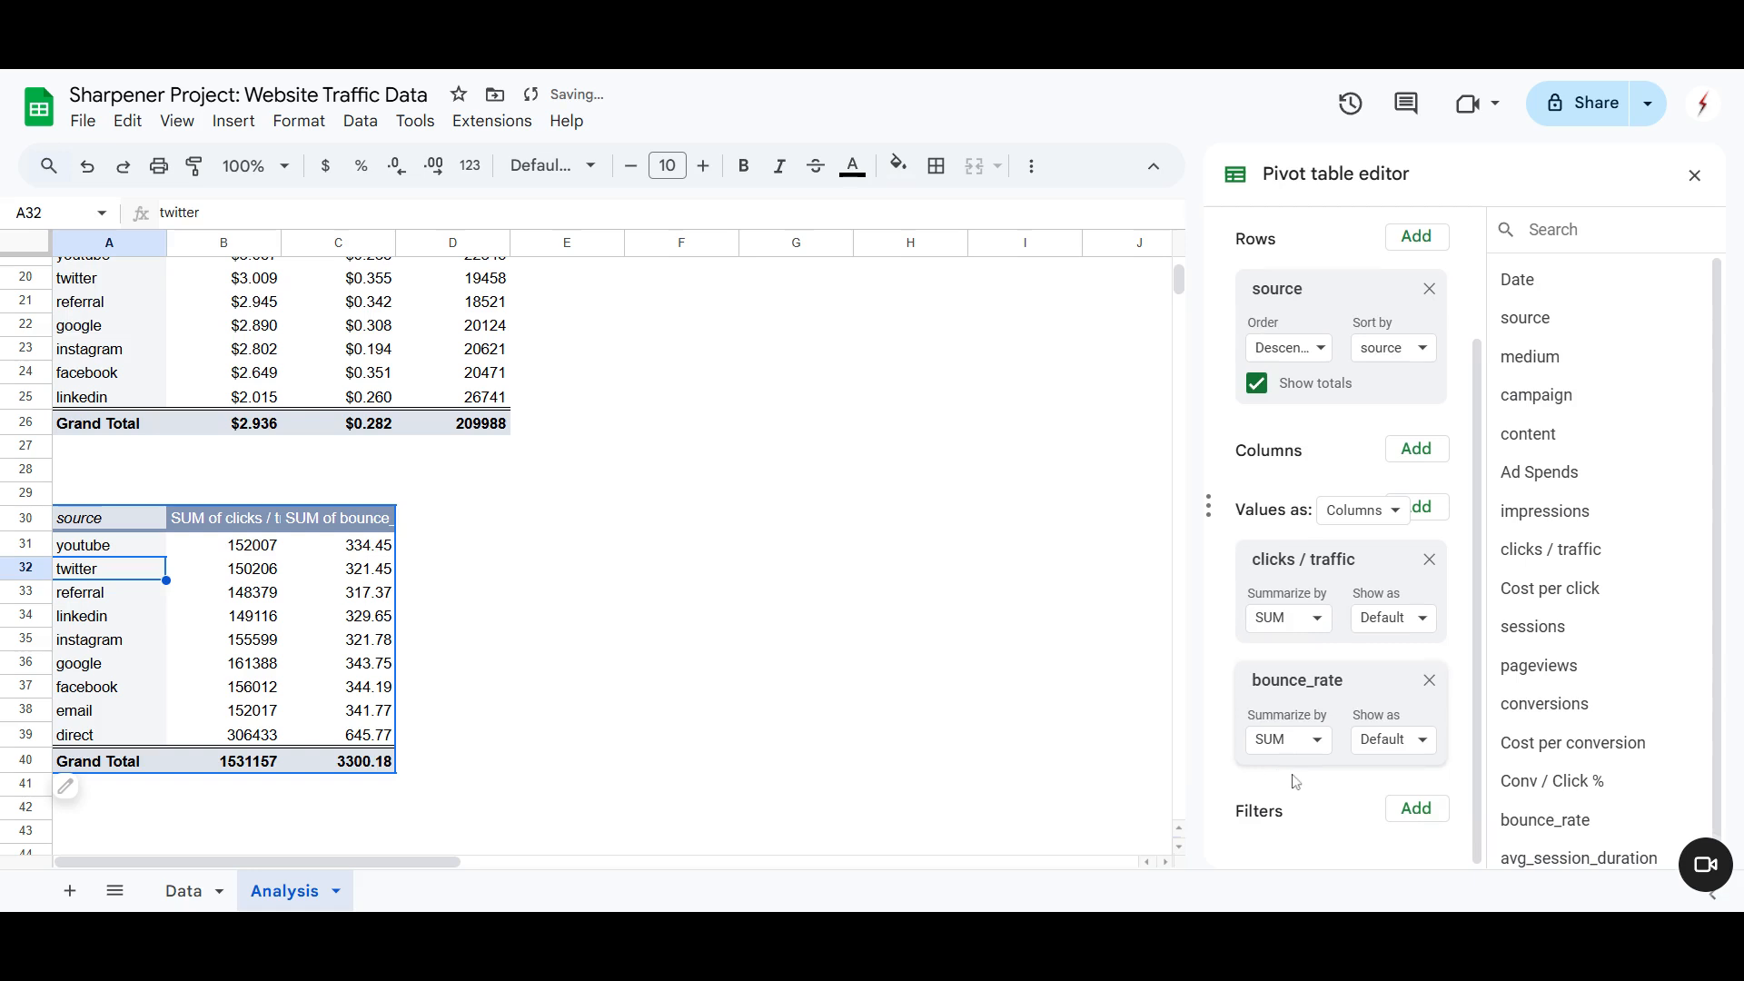
left_click(1289, 740)
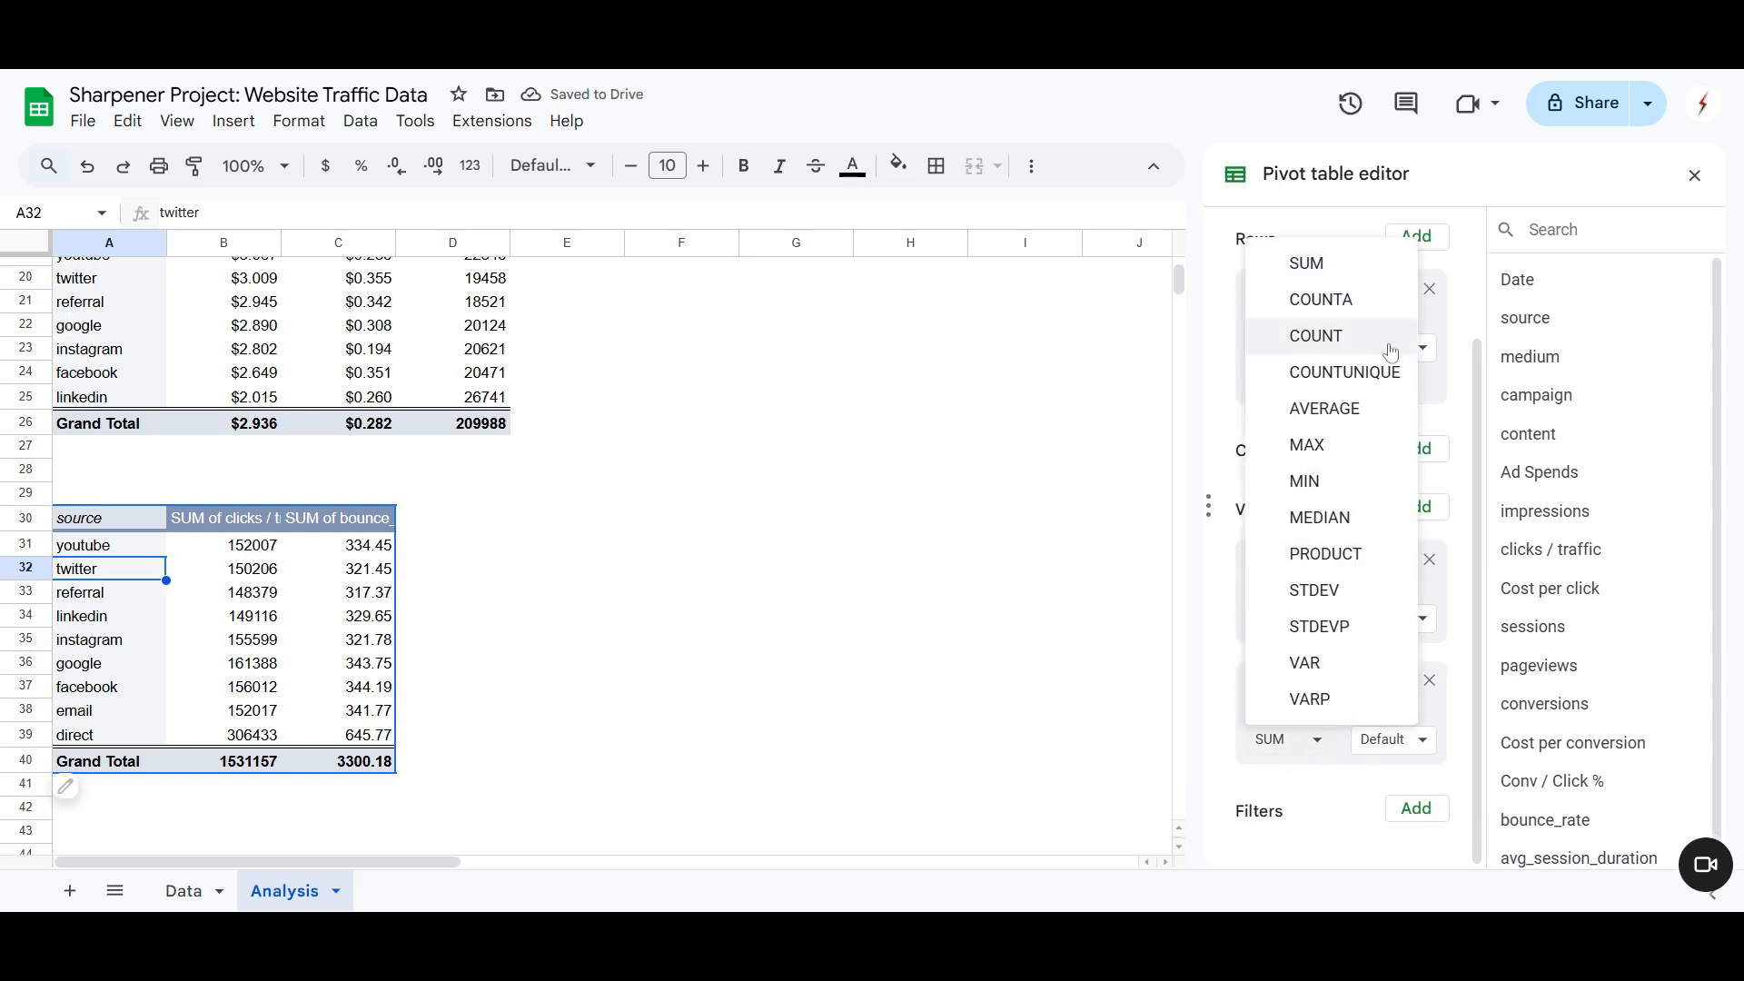
left_click(1346, 527)
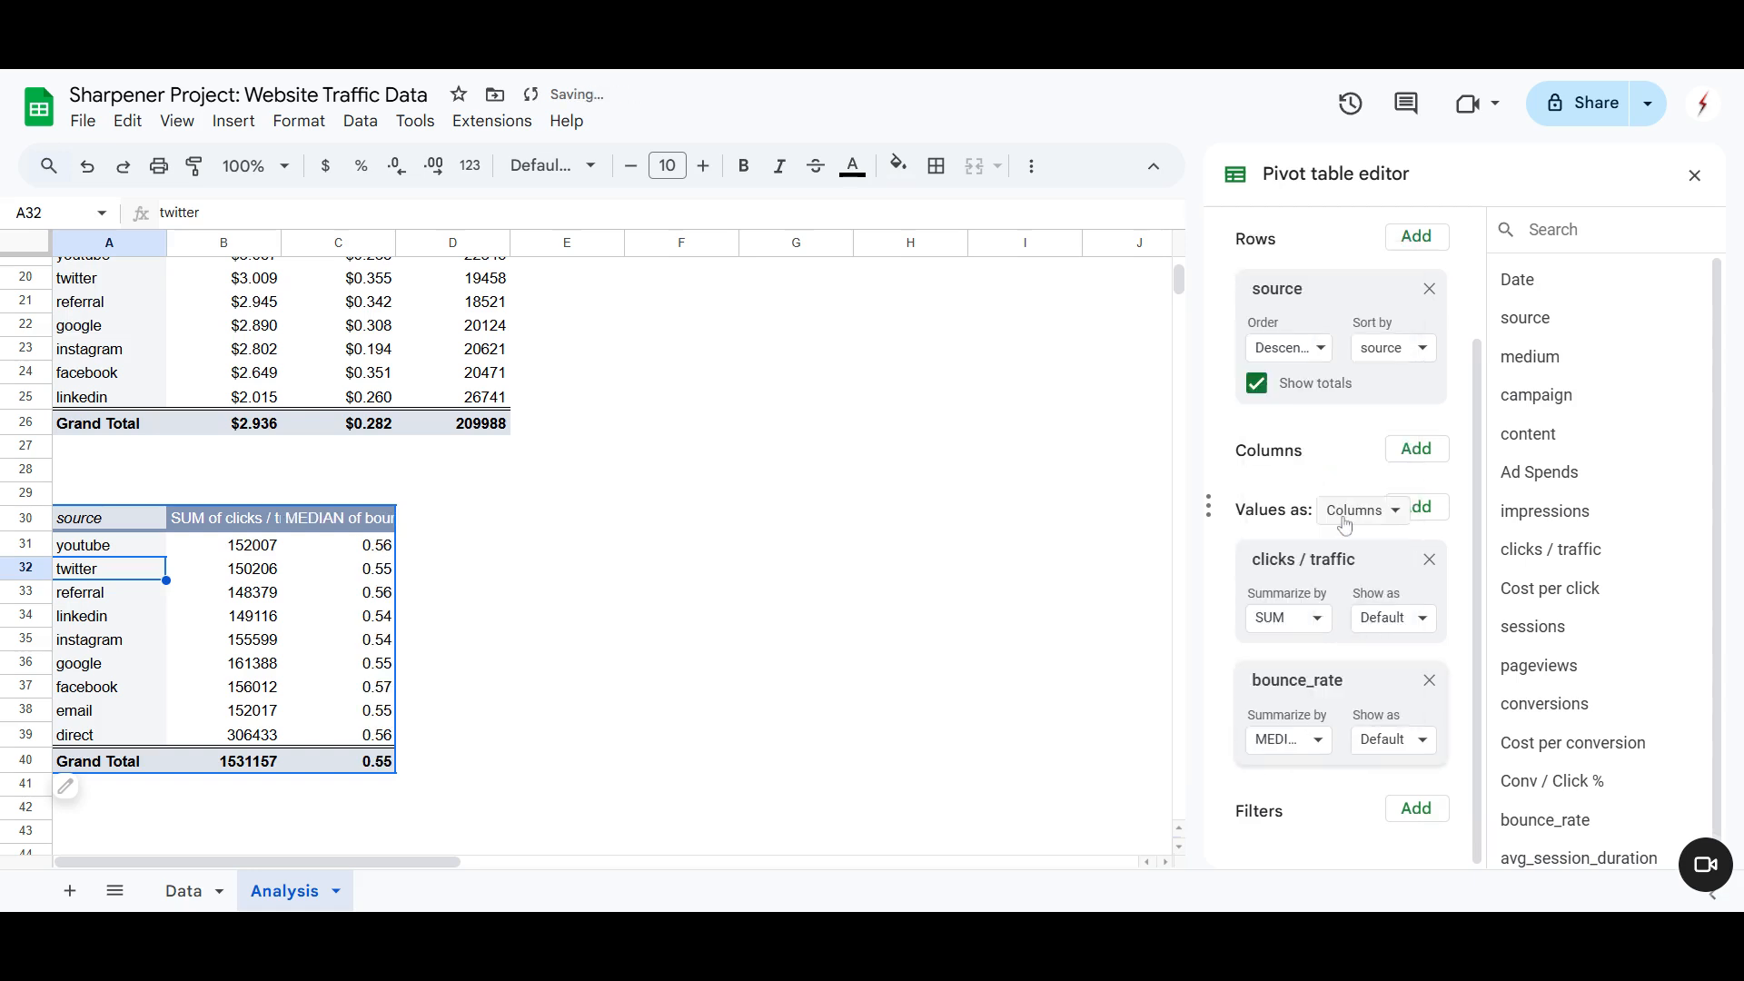
Step: Sort the source rows in descending order by MEDIAN of bounce_rate and compare the sources' bounce rates
left_click(1396, 362)
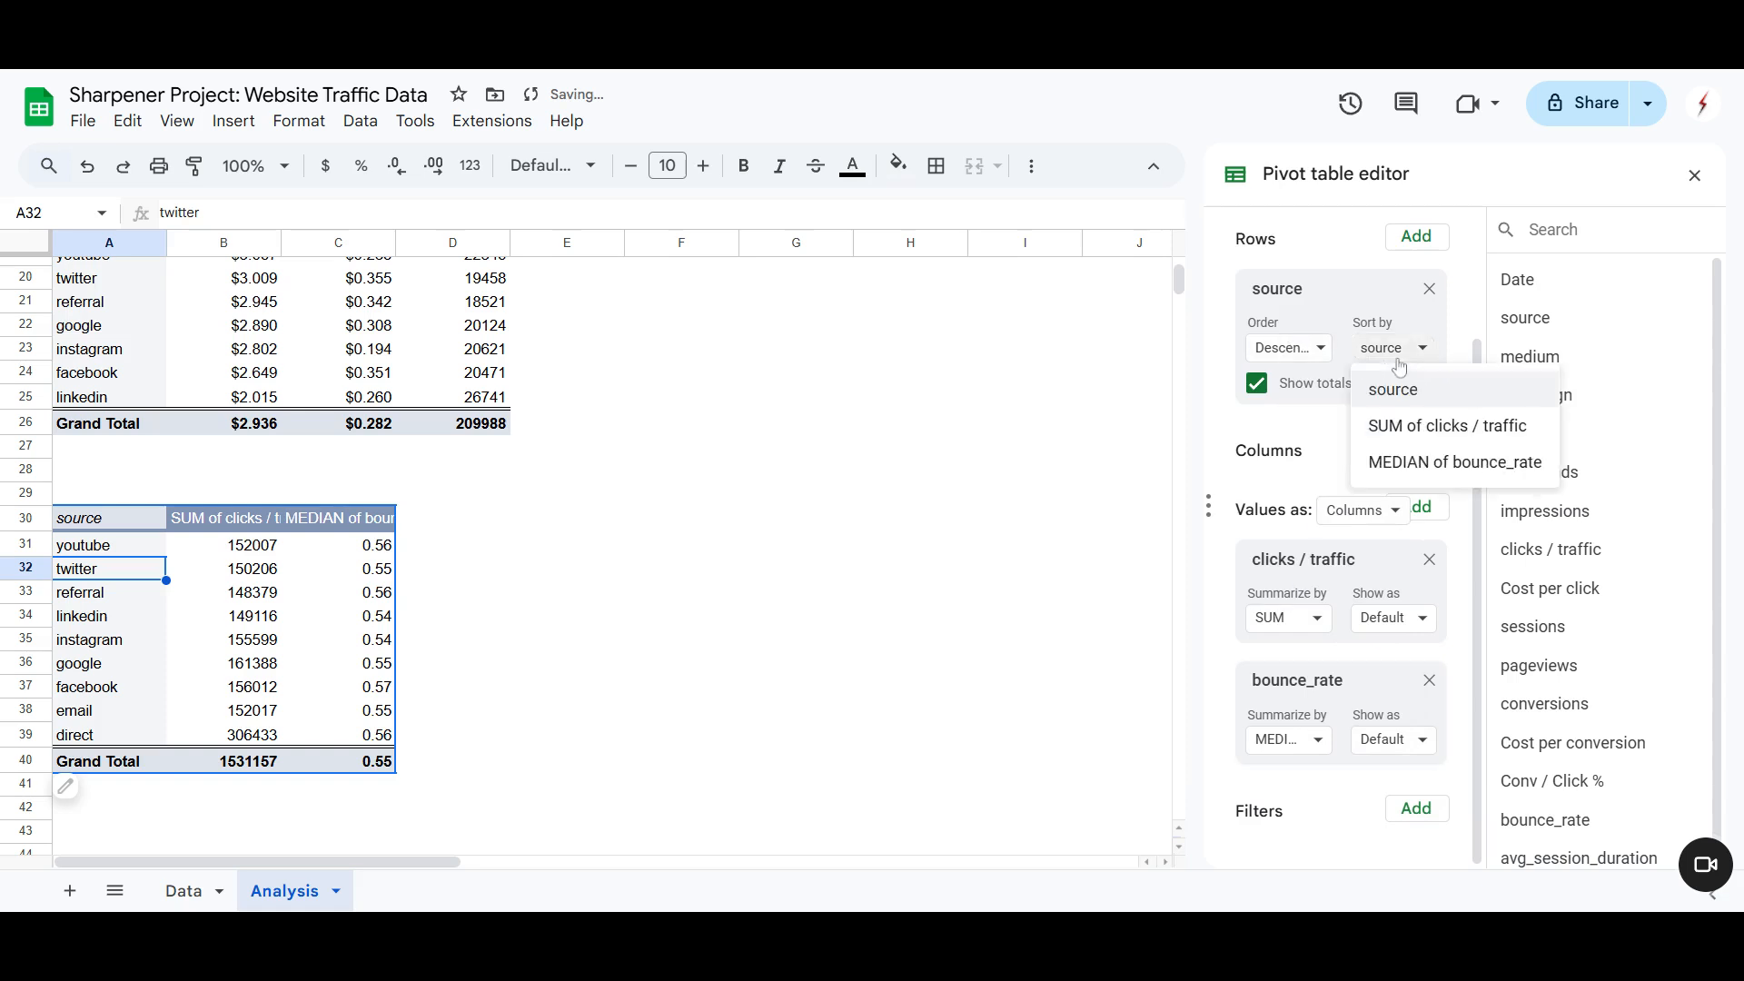
left_click(1422, 480)
left_click(350, 545)
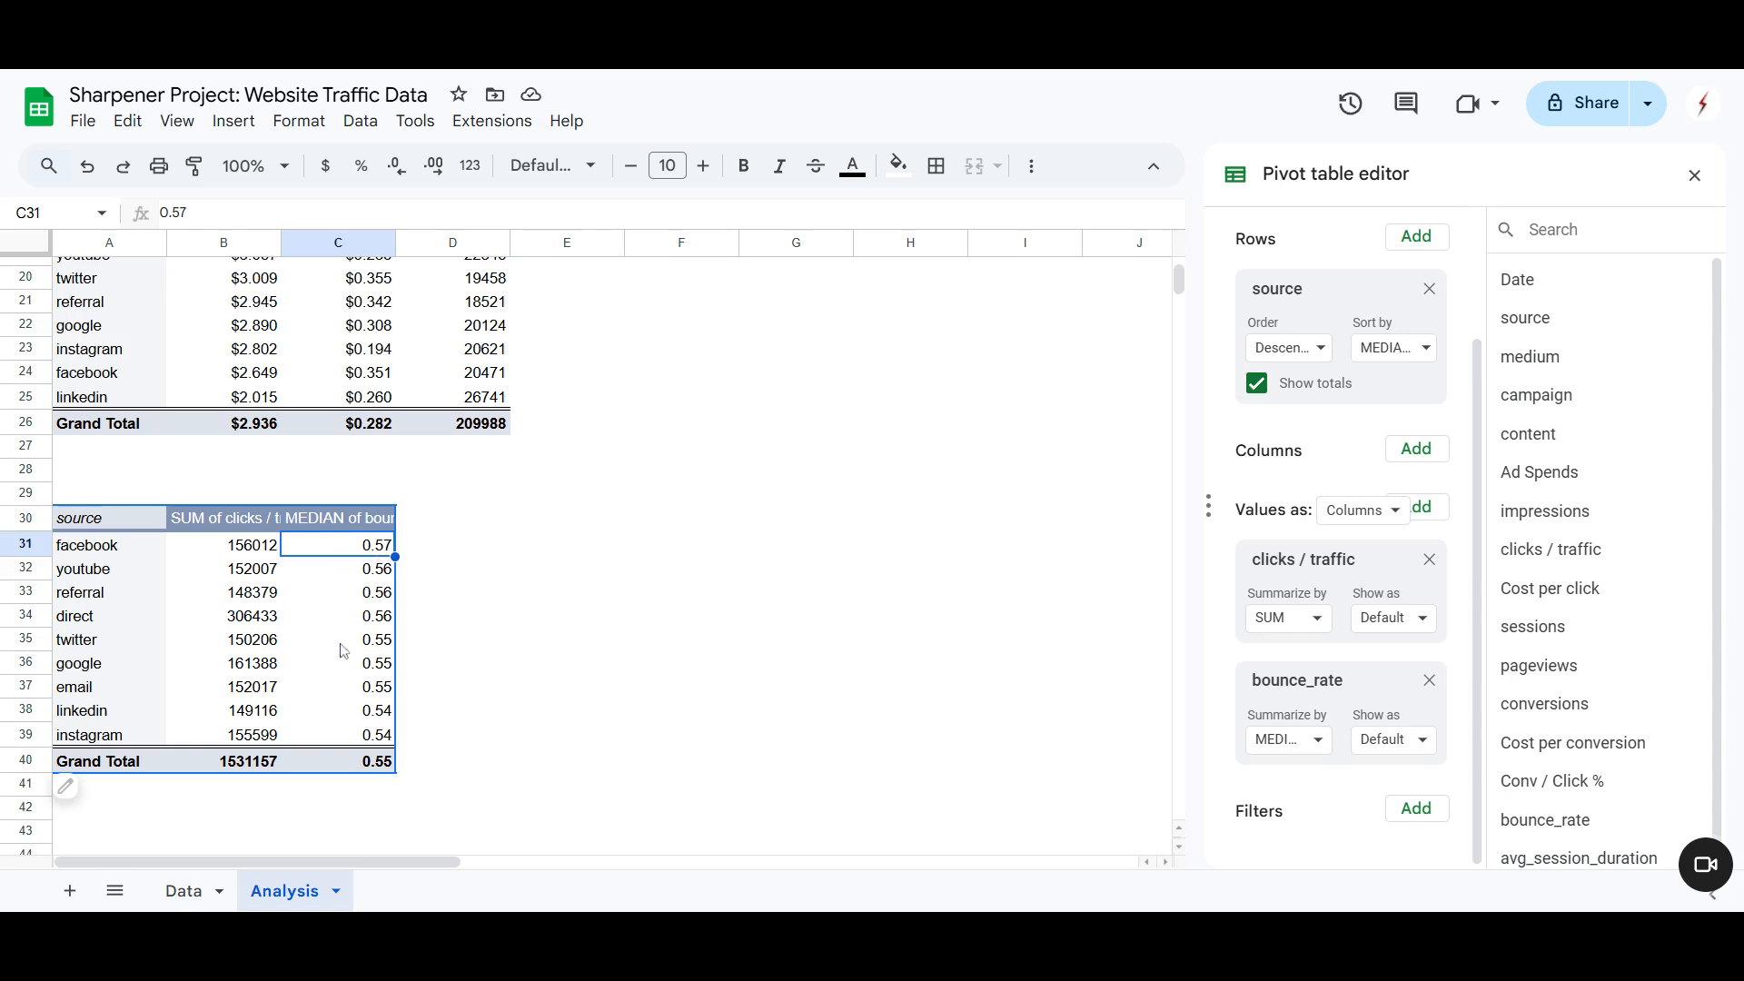
left_click_drag(368, 743, 350, 550)
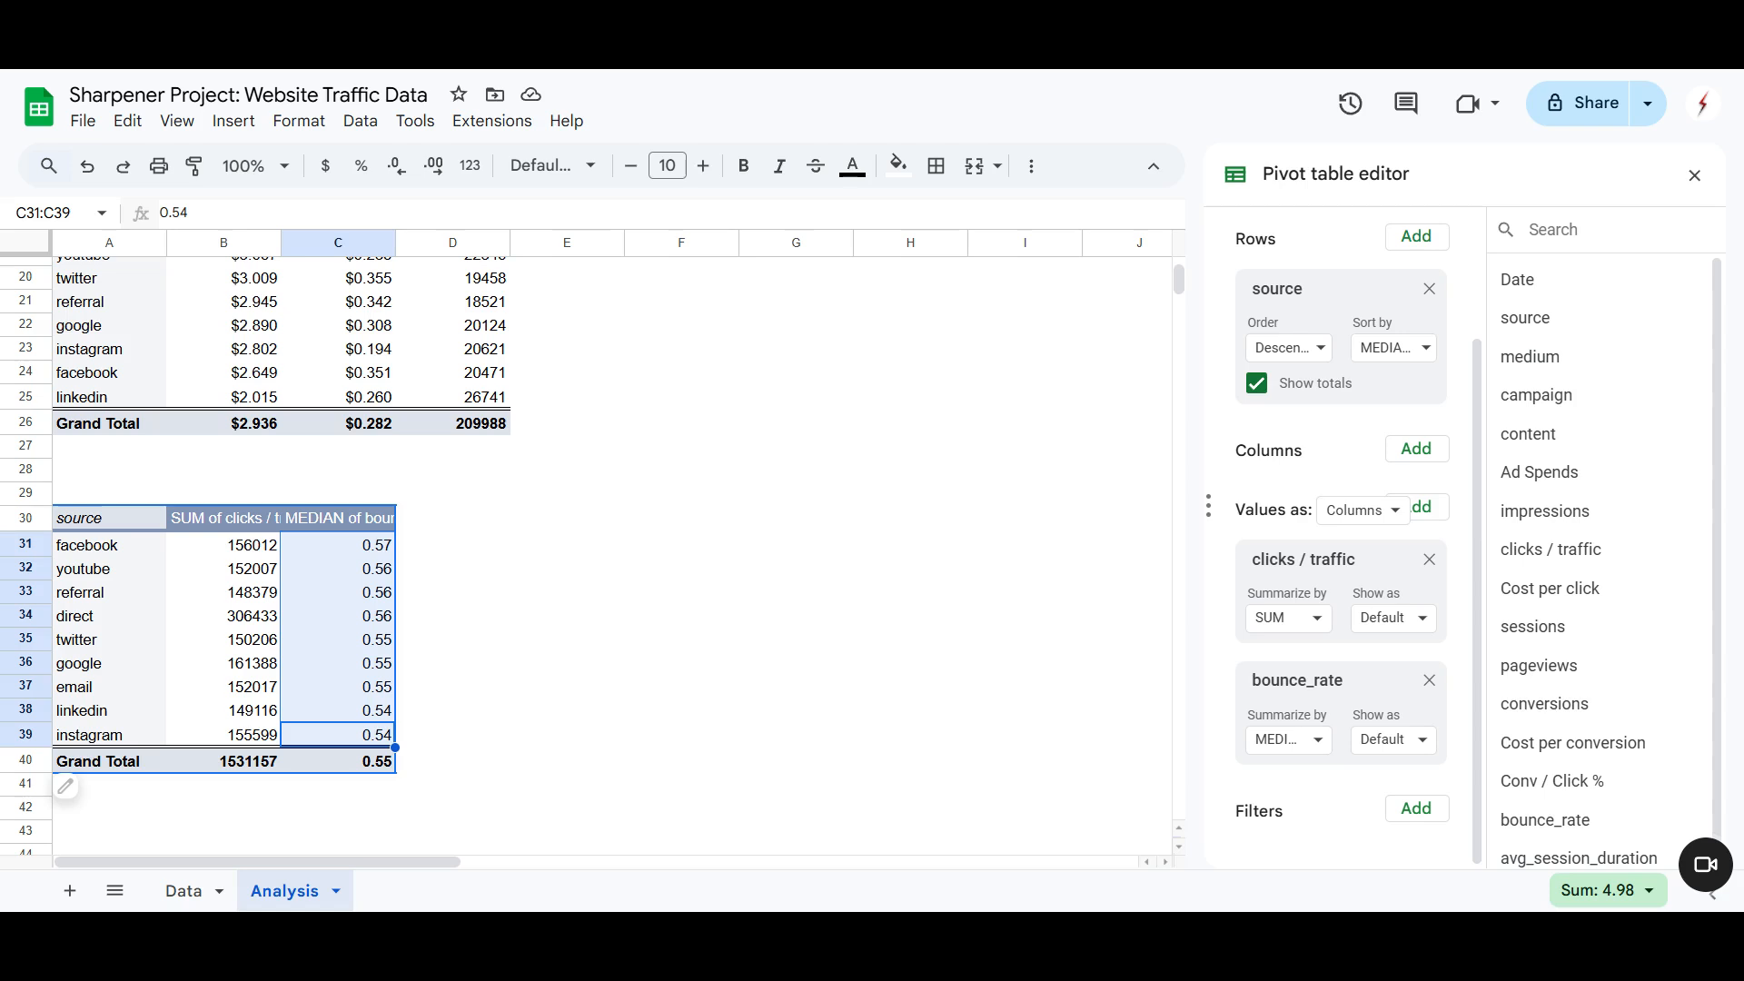
left_click(357, 600)
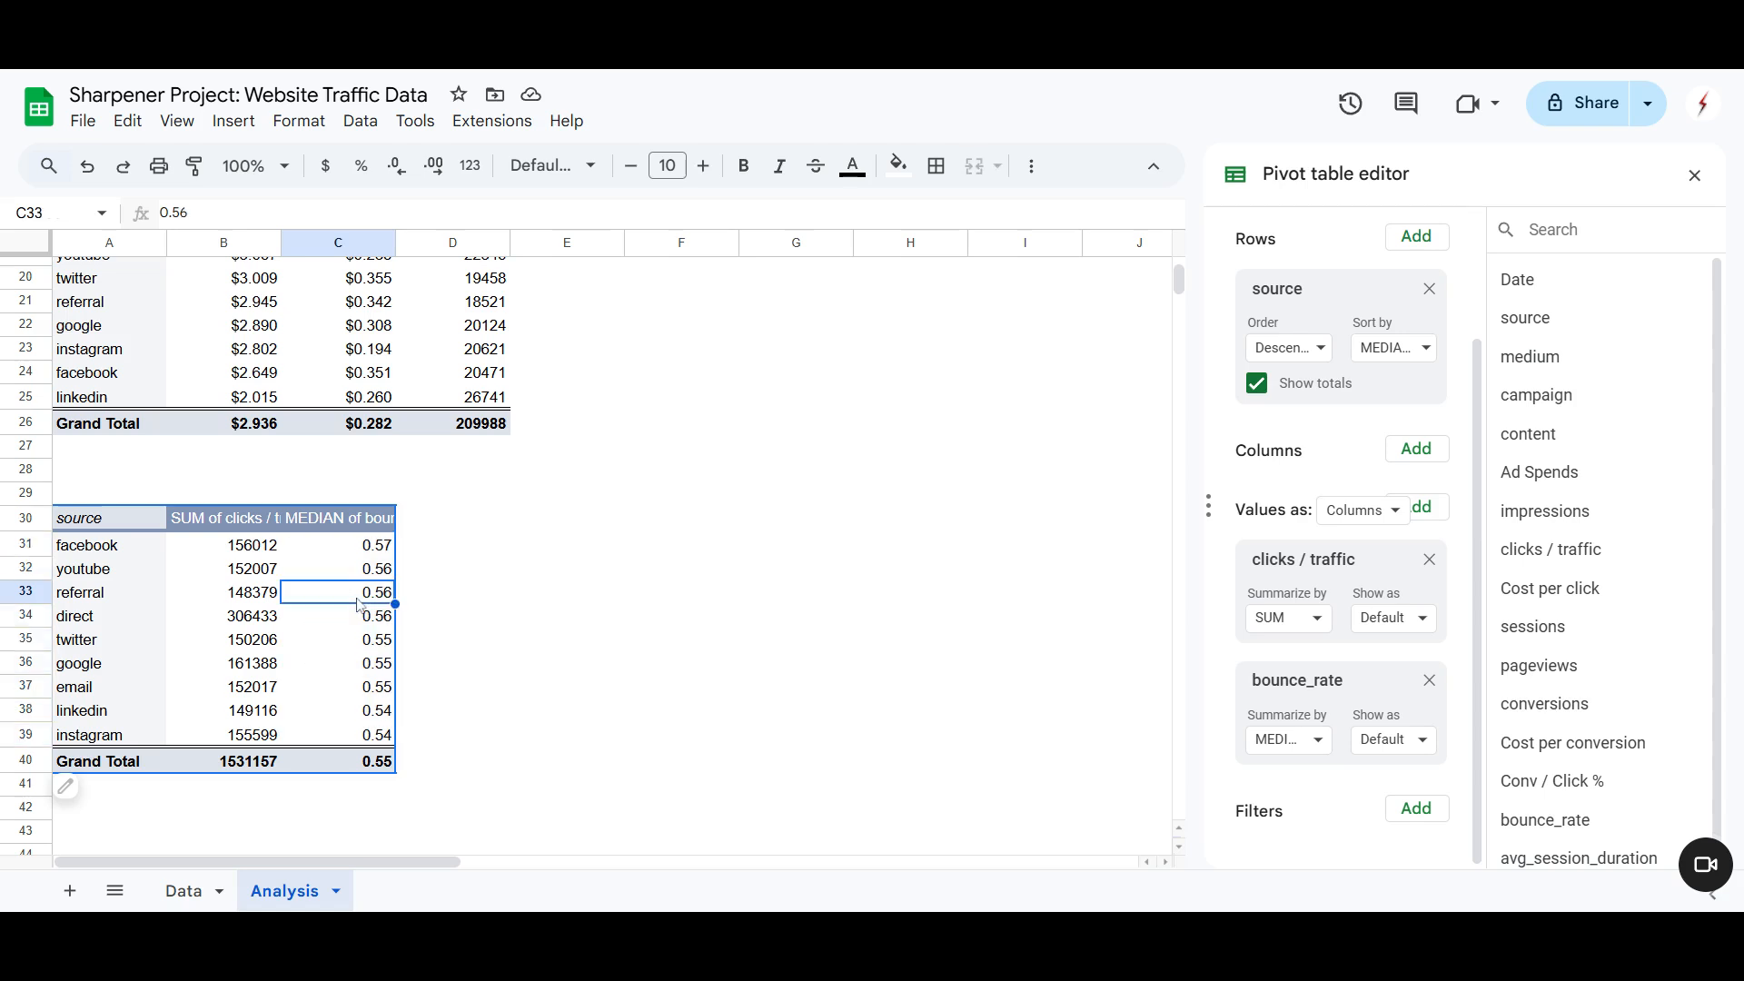
left_click(1699, 859)
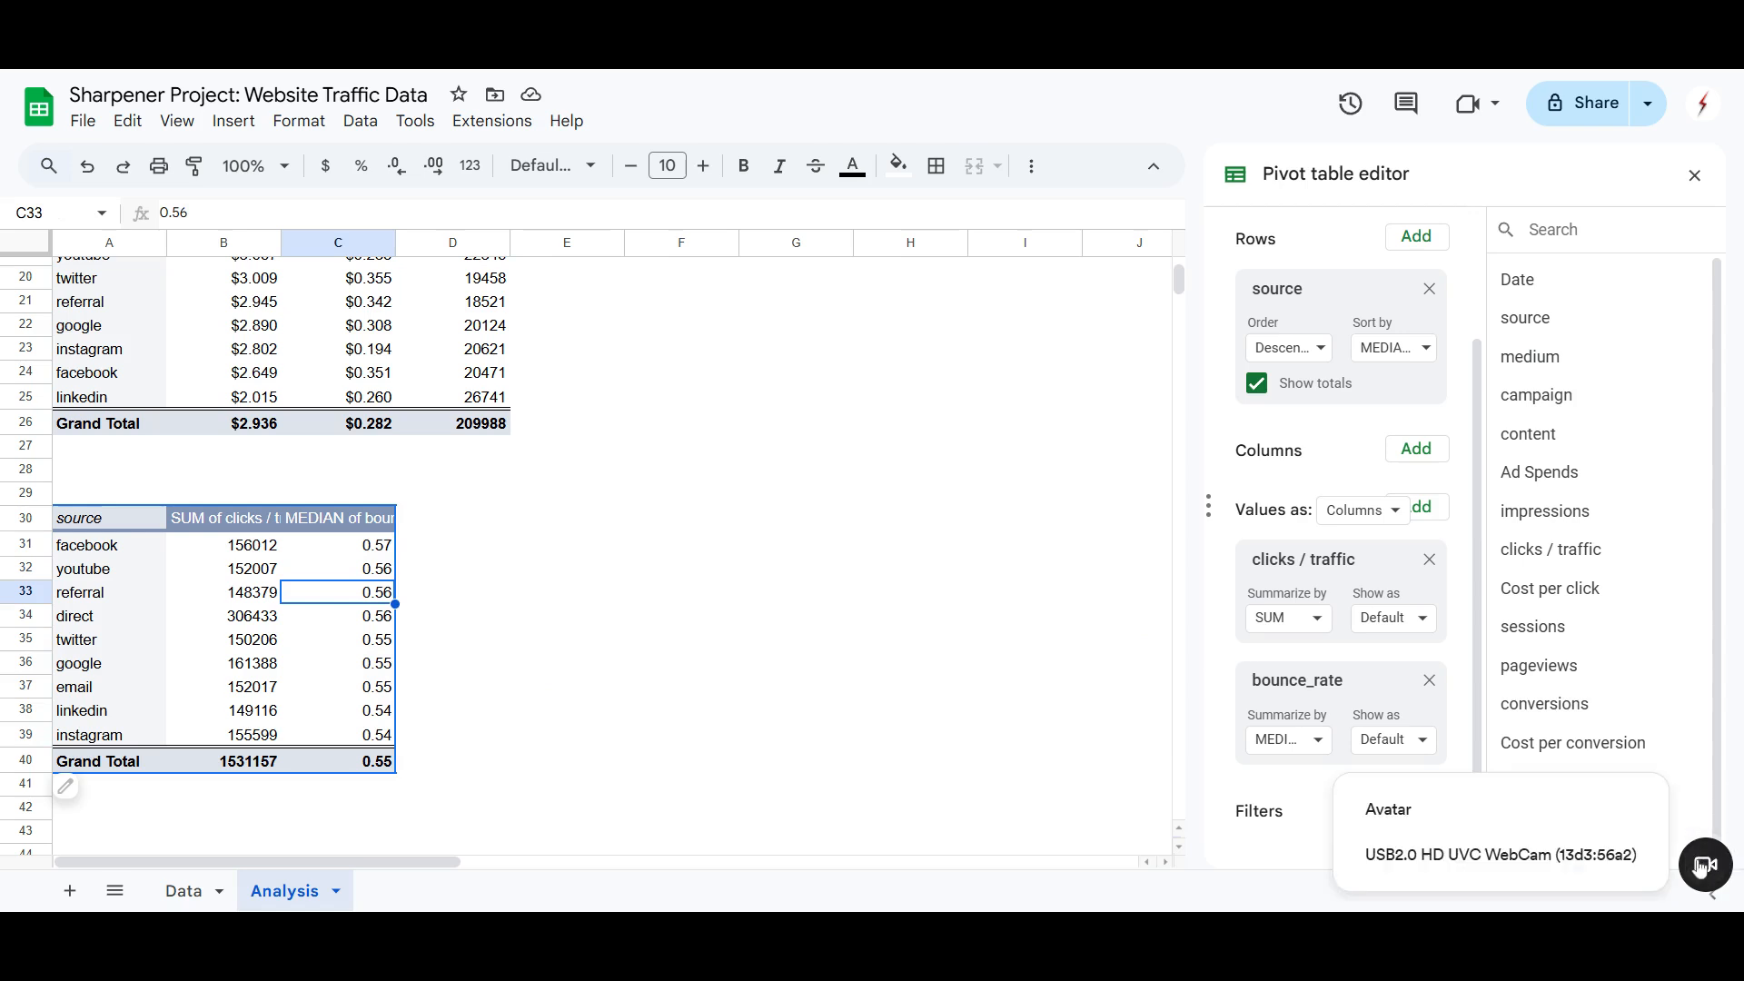
left_click(1570, 860)
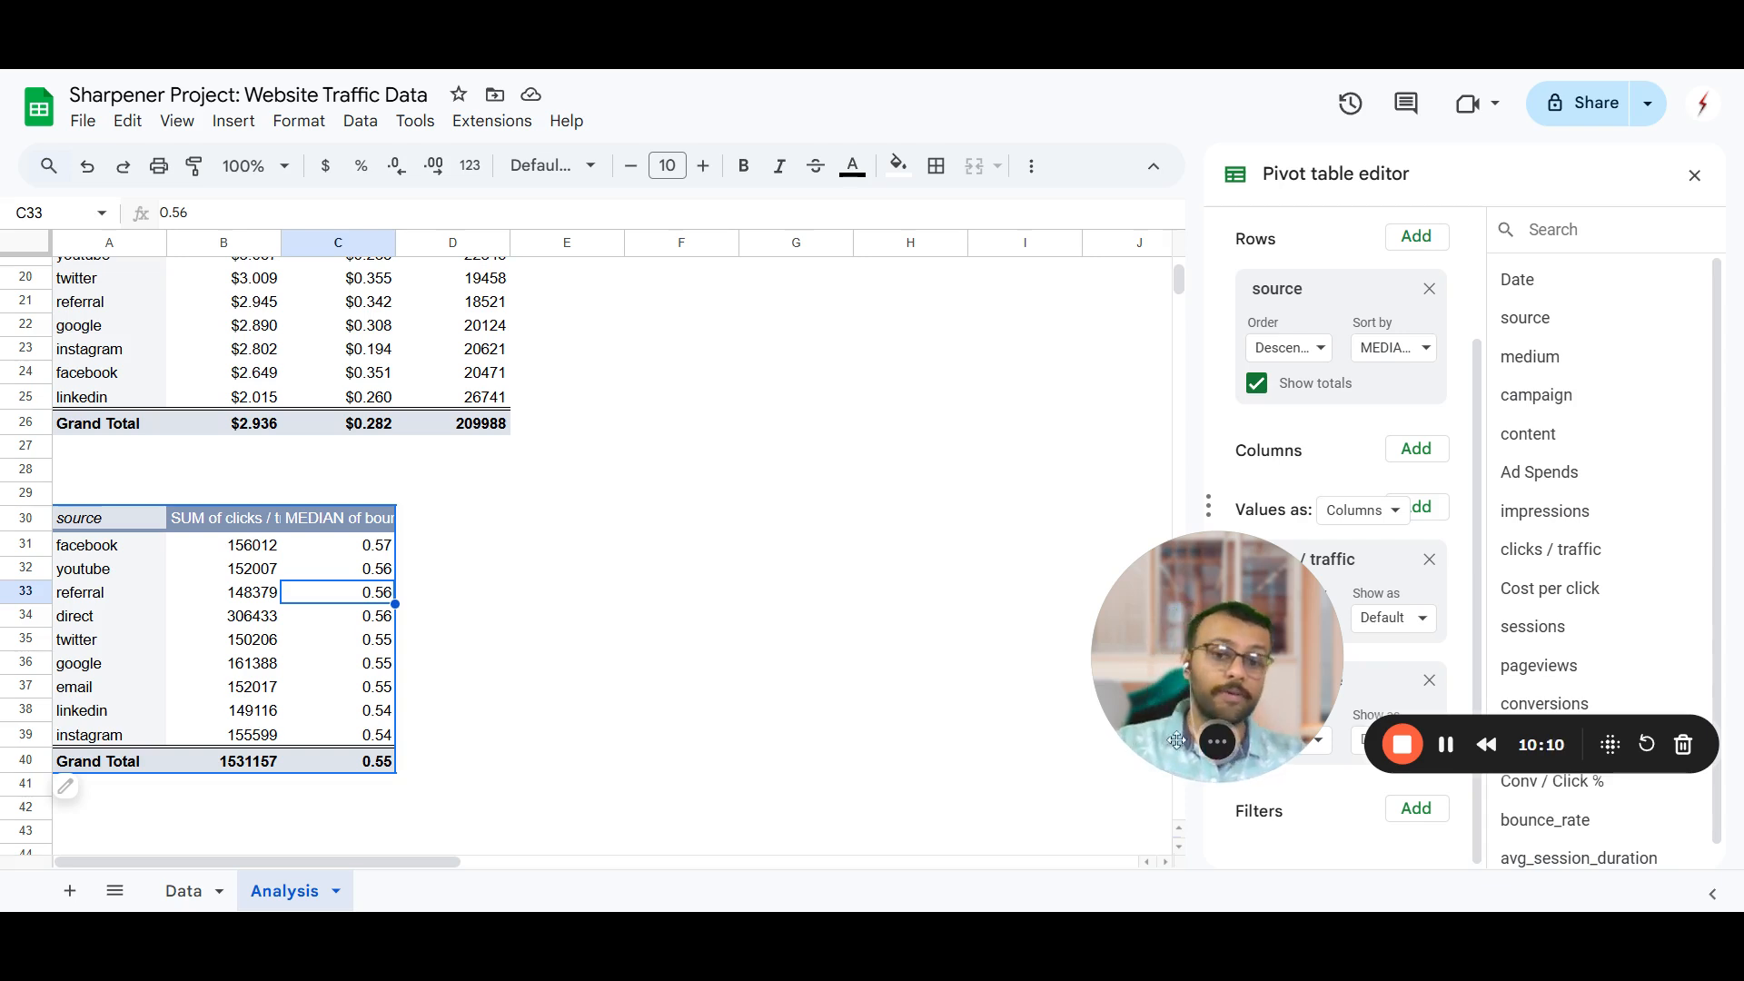
left_click_drag(1261, 714, 1610, 835)
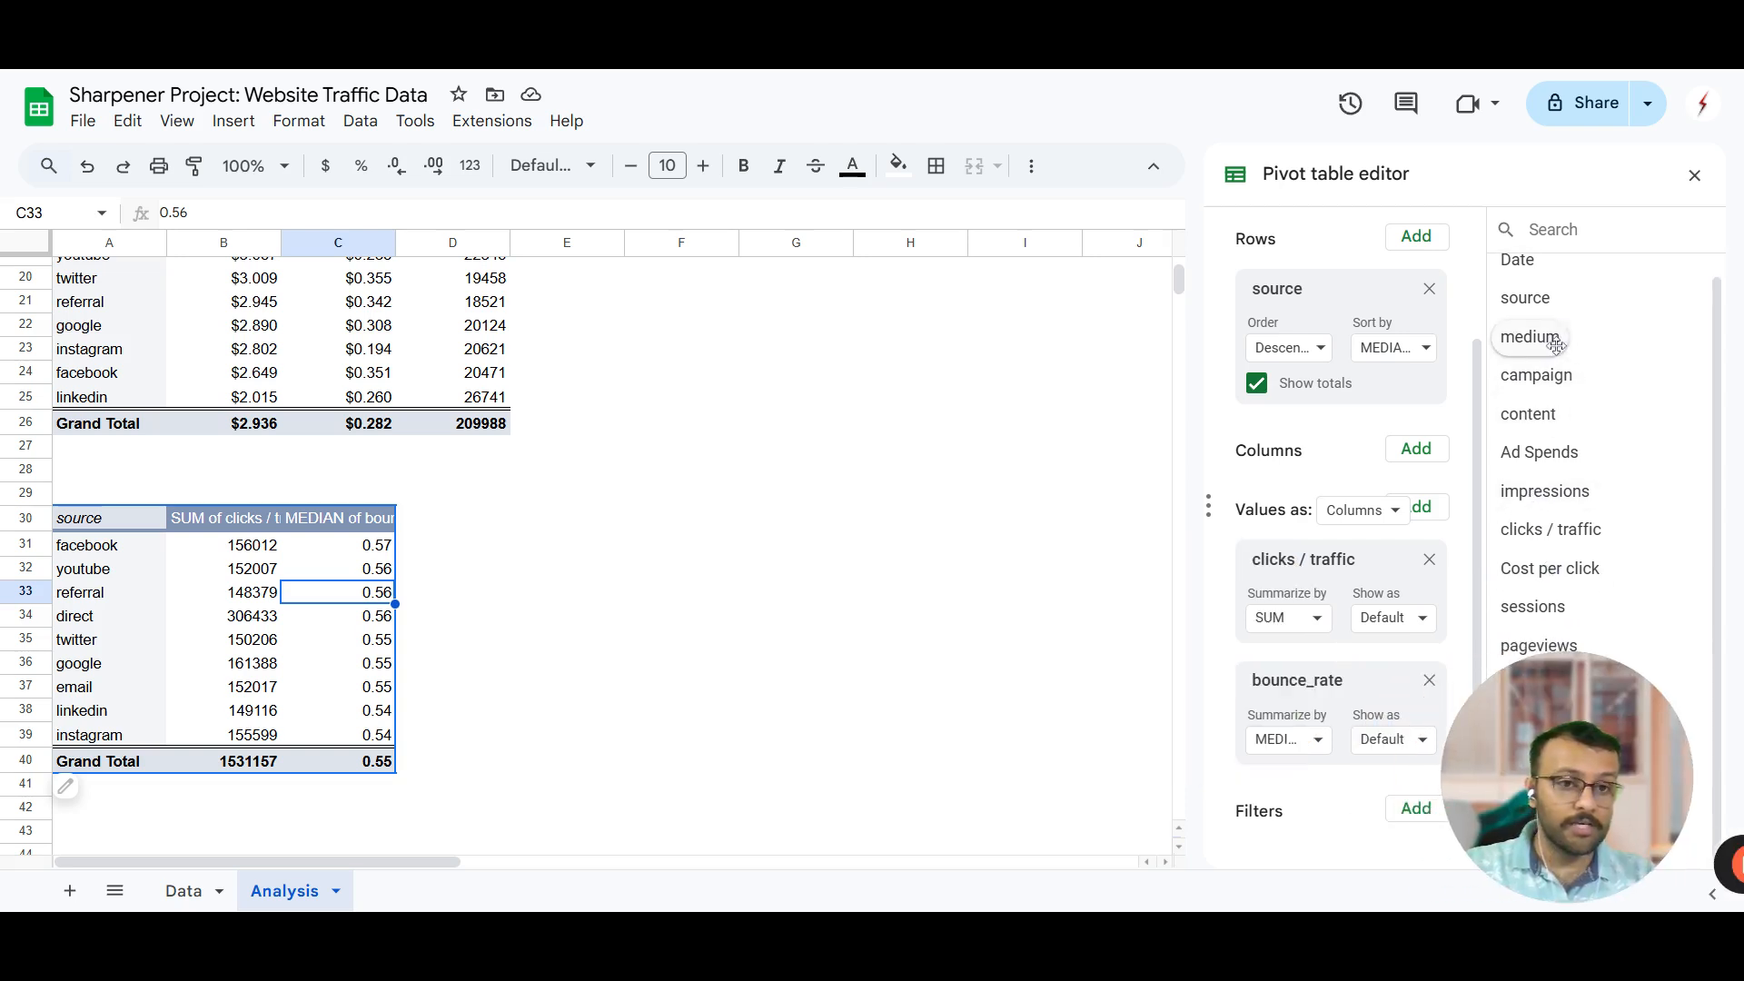
Step: Replace the bounce_rate value with avg_session_duration, summarized by AVERAGE, and inspect the youtube source's session duration
left_click(1599, 229)
type("ses")
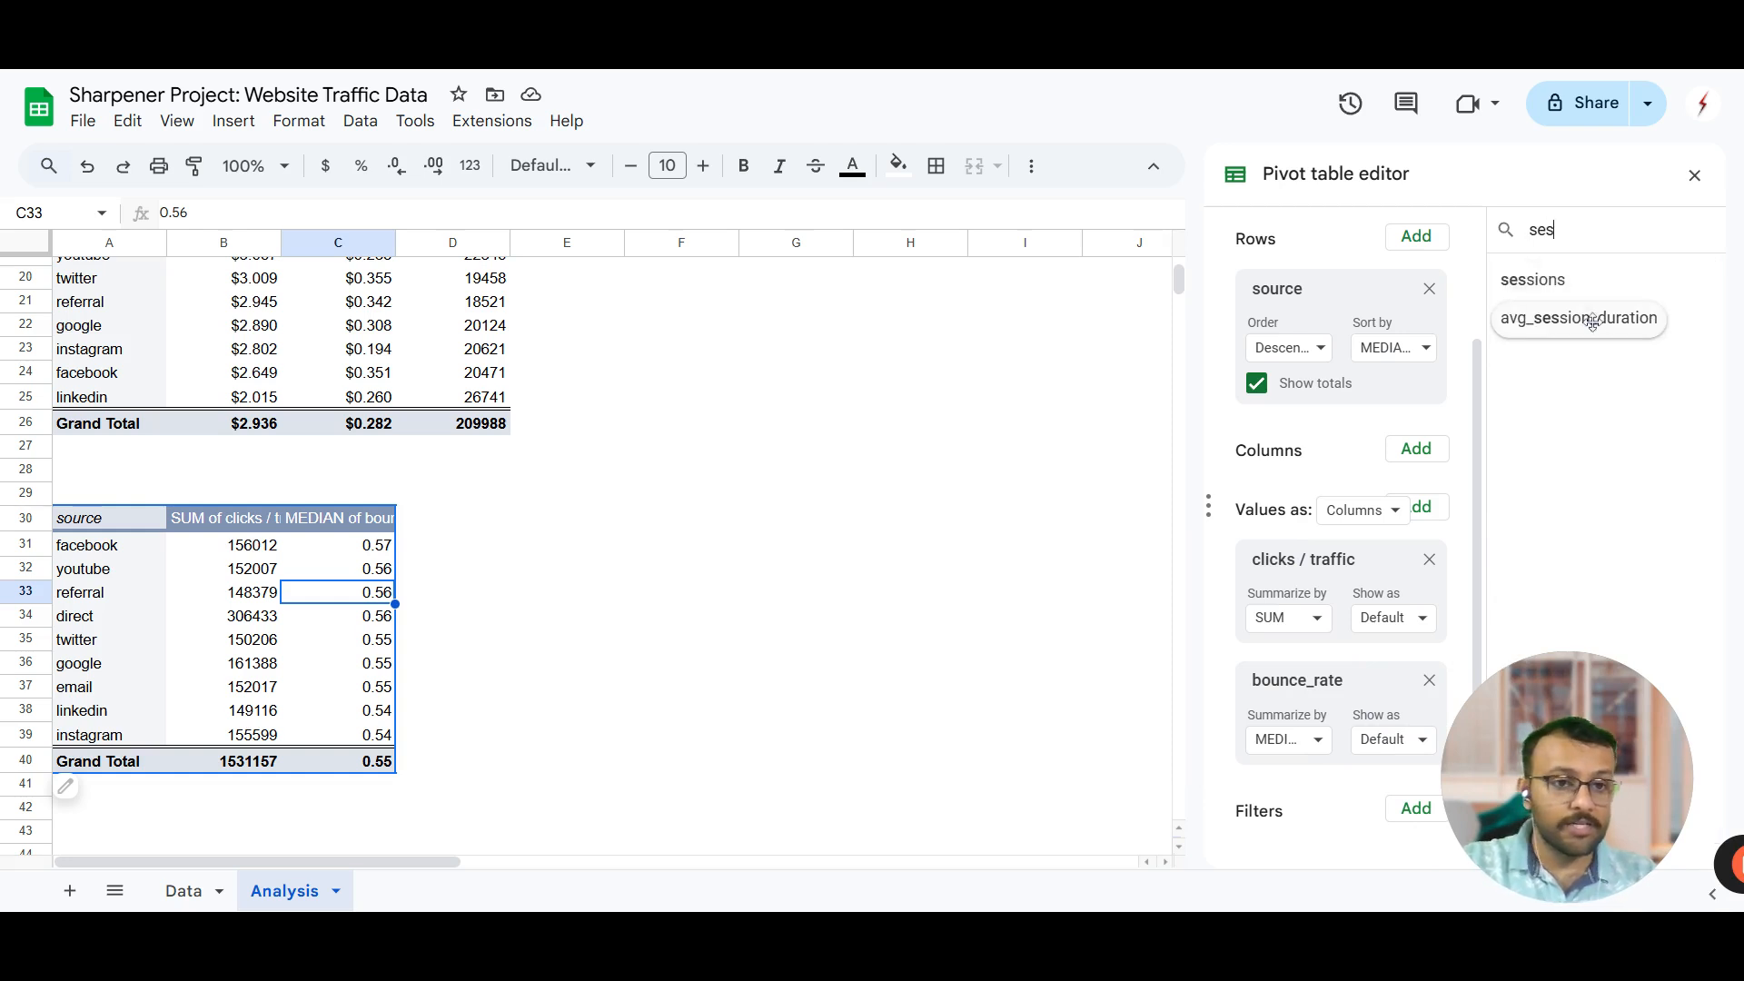
left_click_drag(1591, 327, 1337, 721)
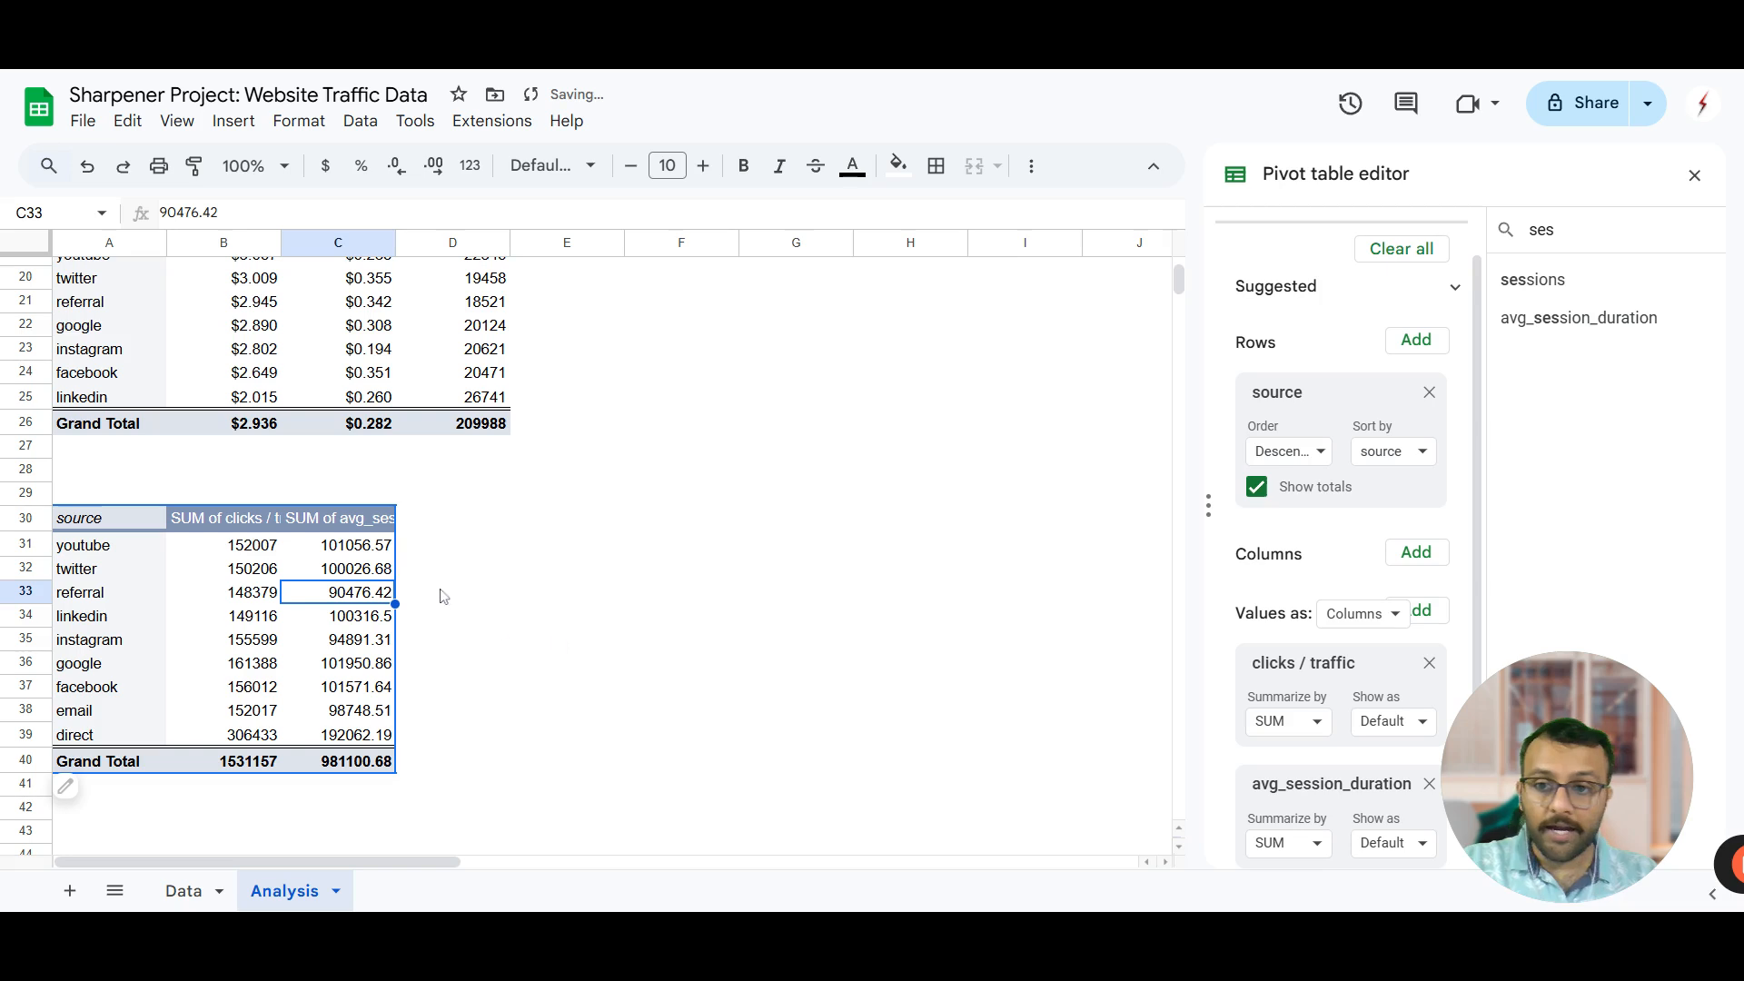
left_click(1290, 843)
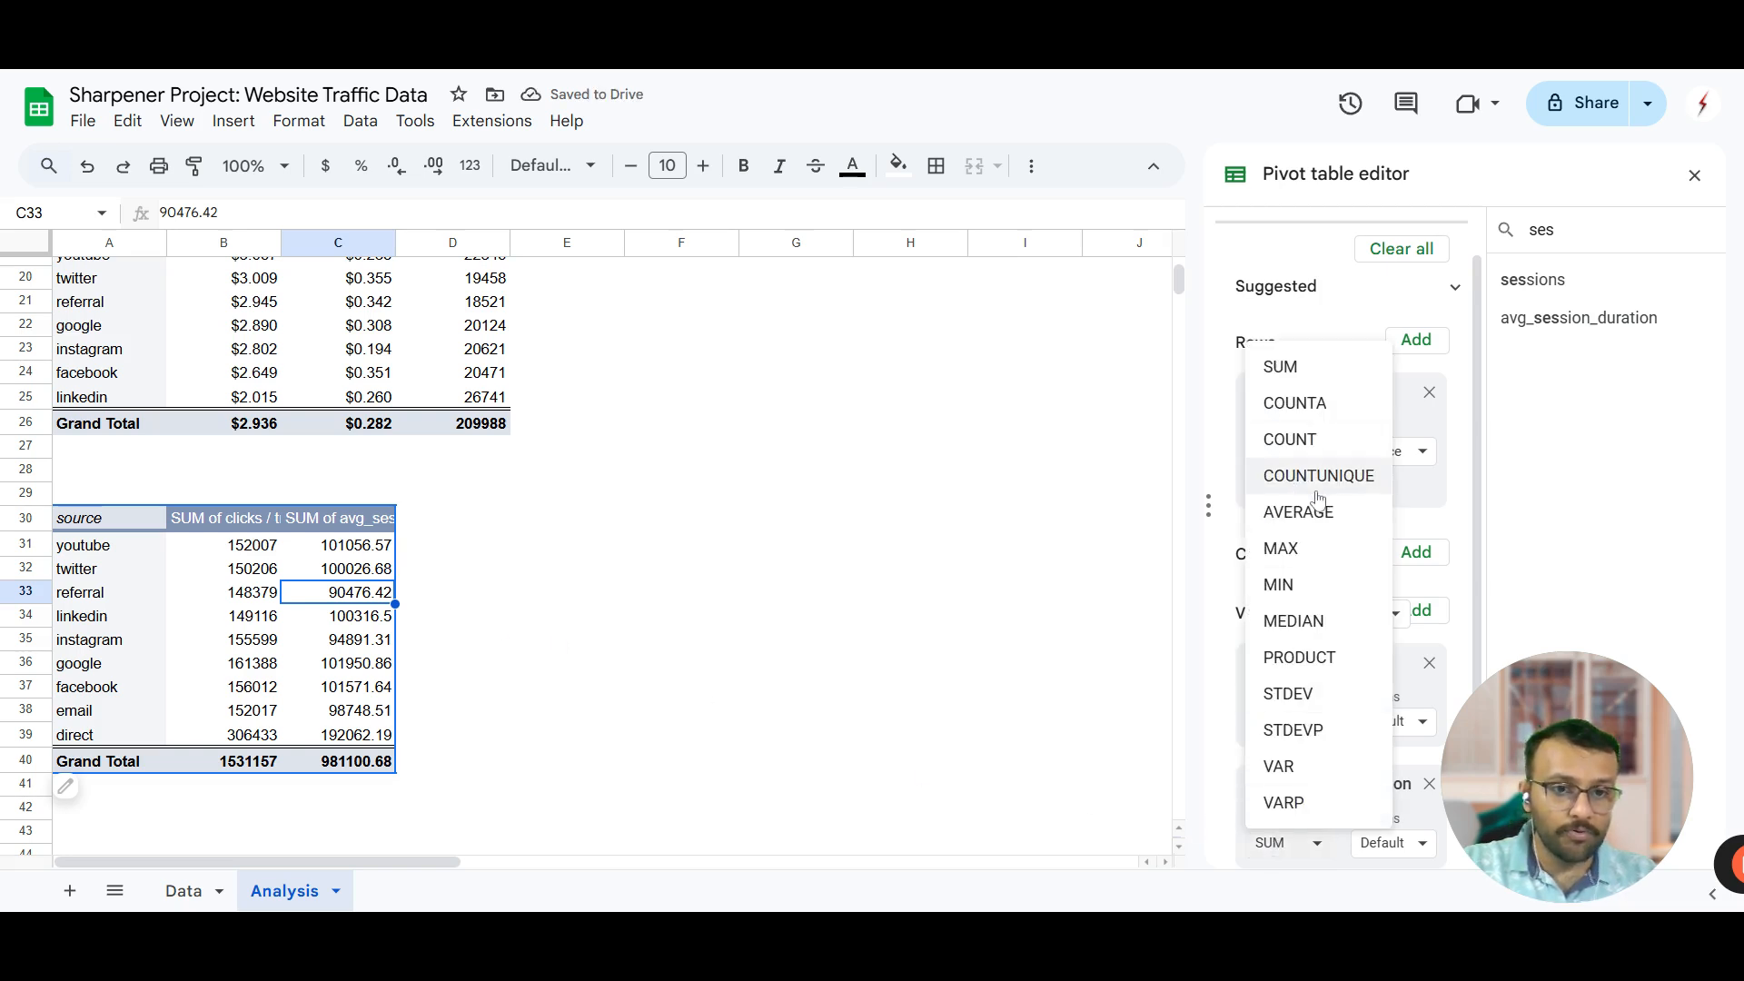
left_click(1283, 512)
left_click(548, 596)
left_click(350, 547)
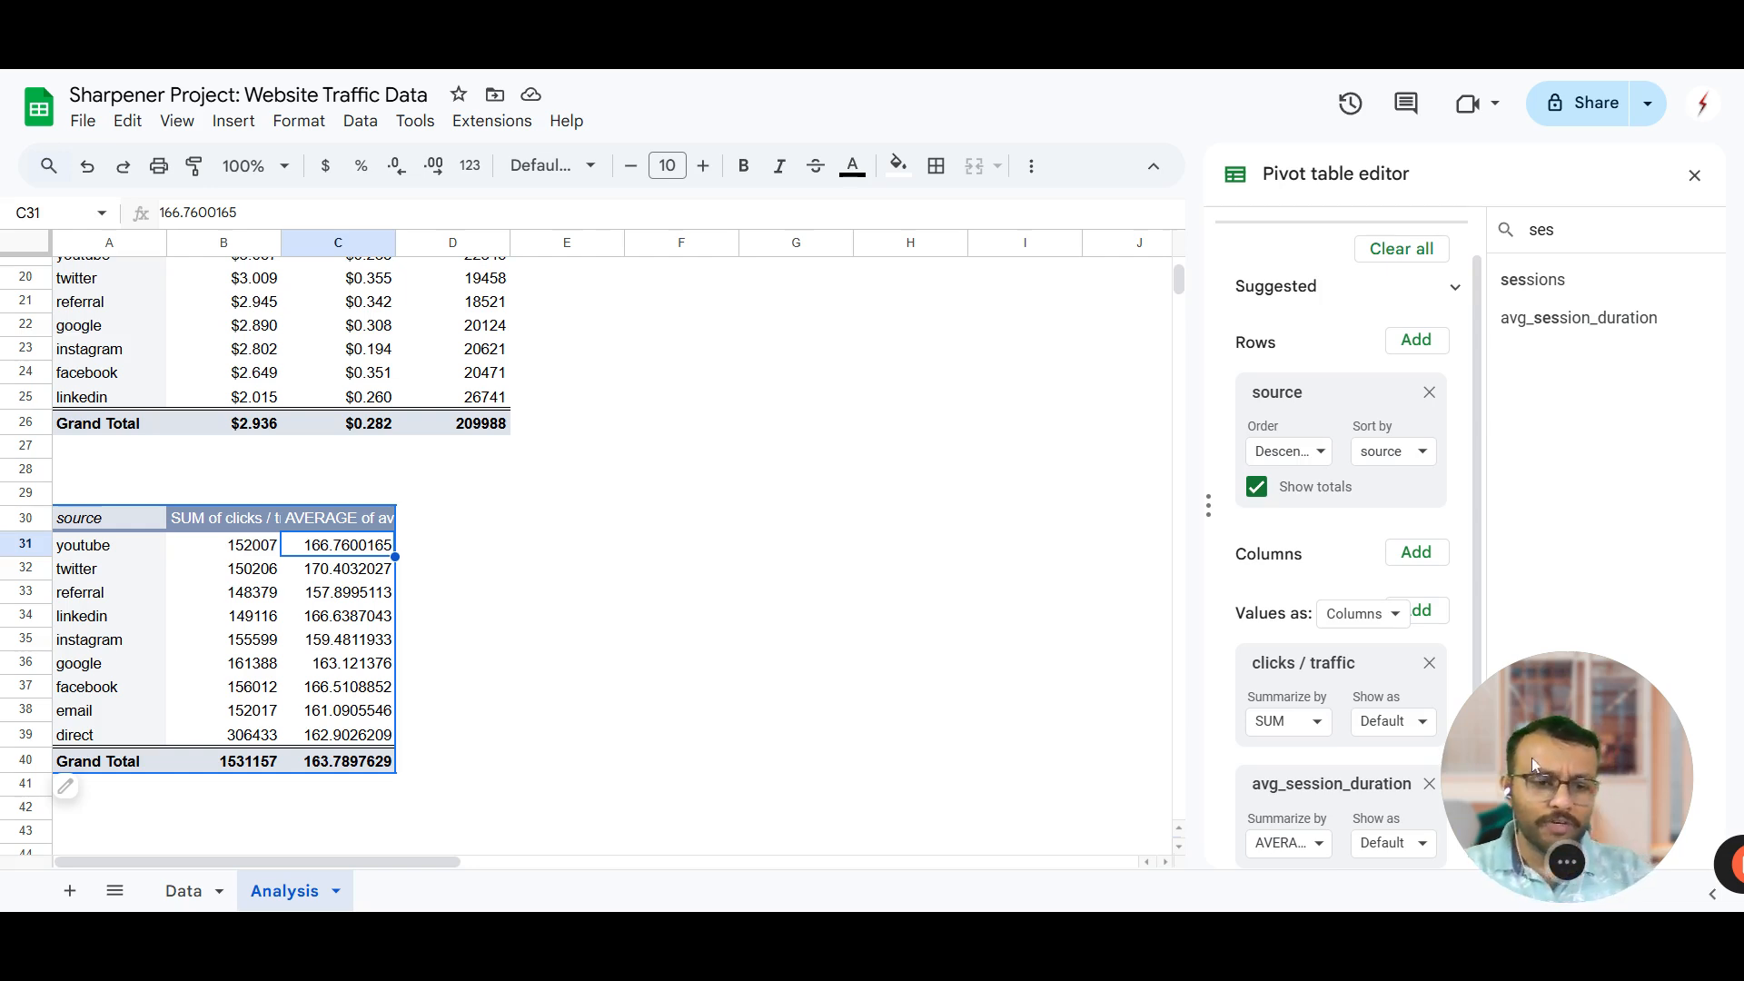
left_click_drag(1546, 785, 765, 464)
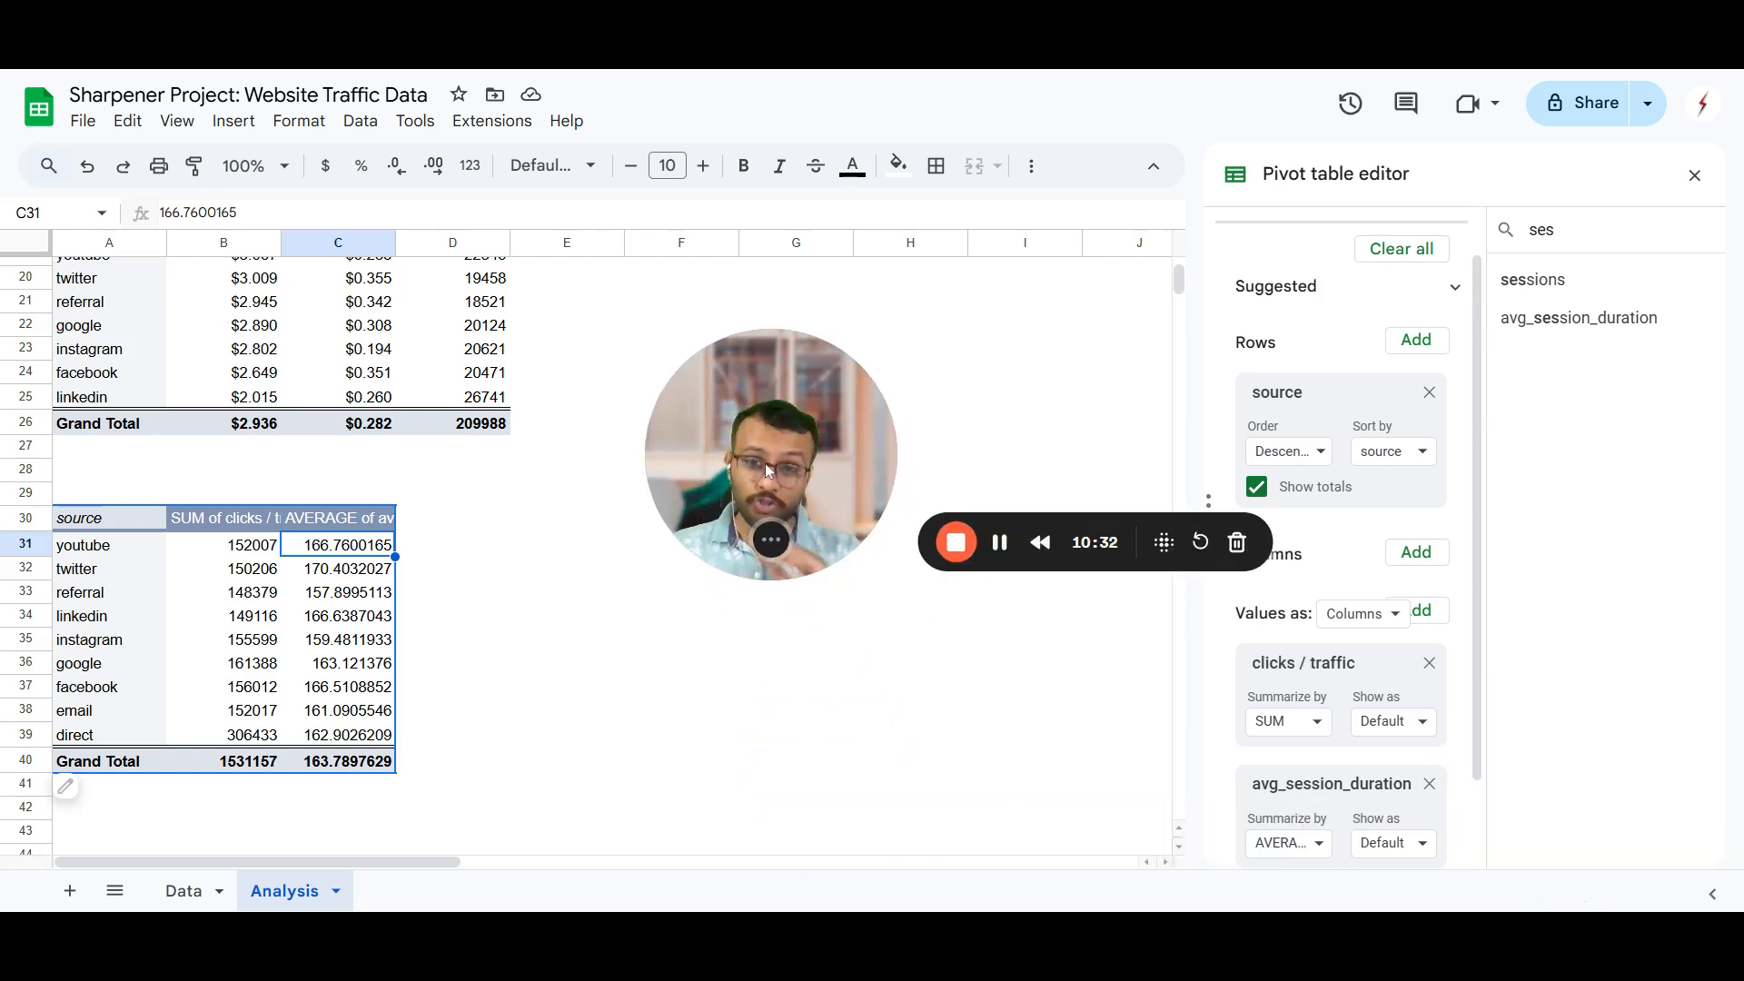